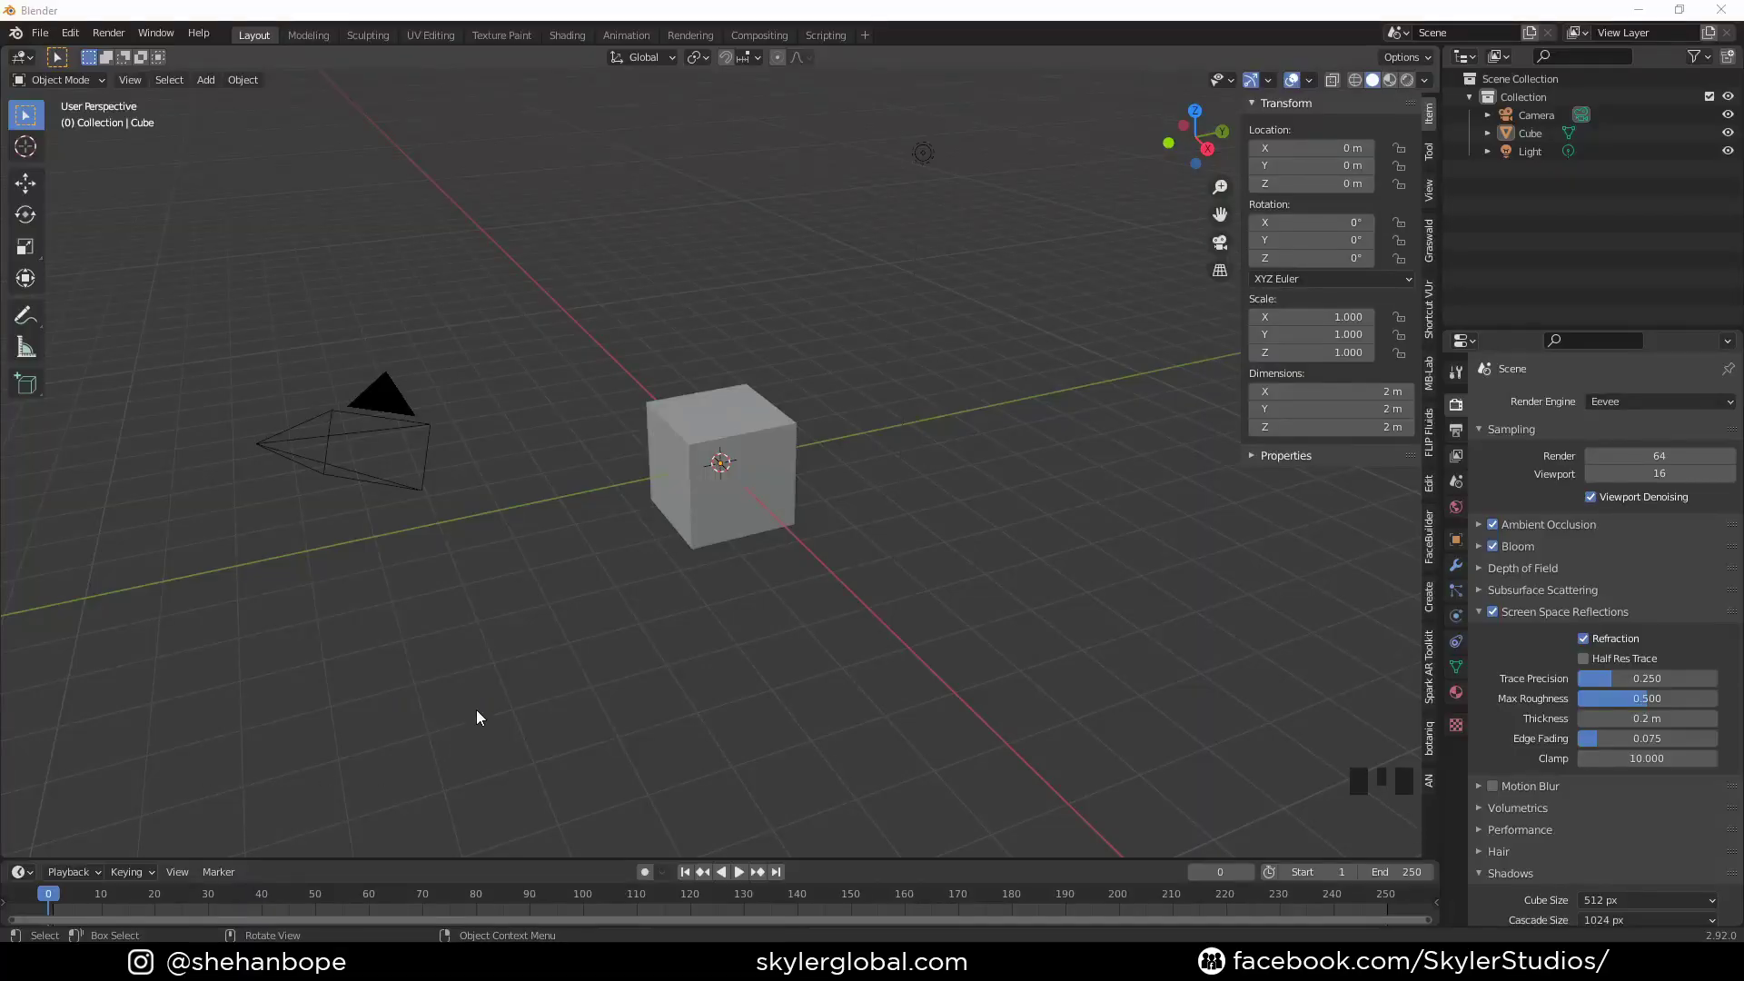
Step: Delete the camera and the light from the scene
scroll(482, 617, "down", 2)
left_click(508, 477)
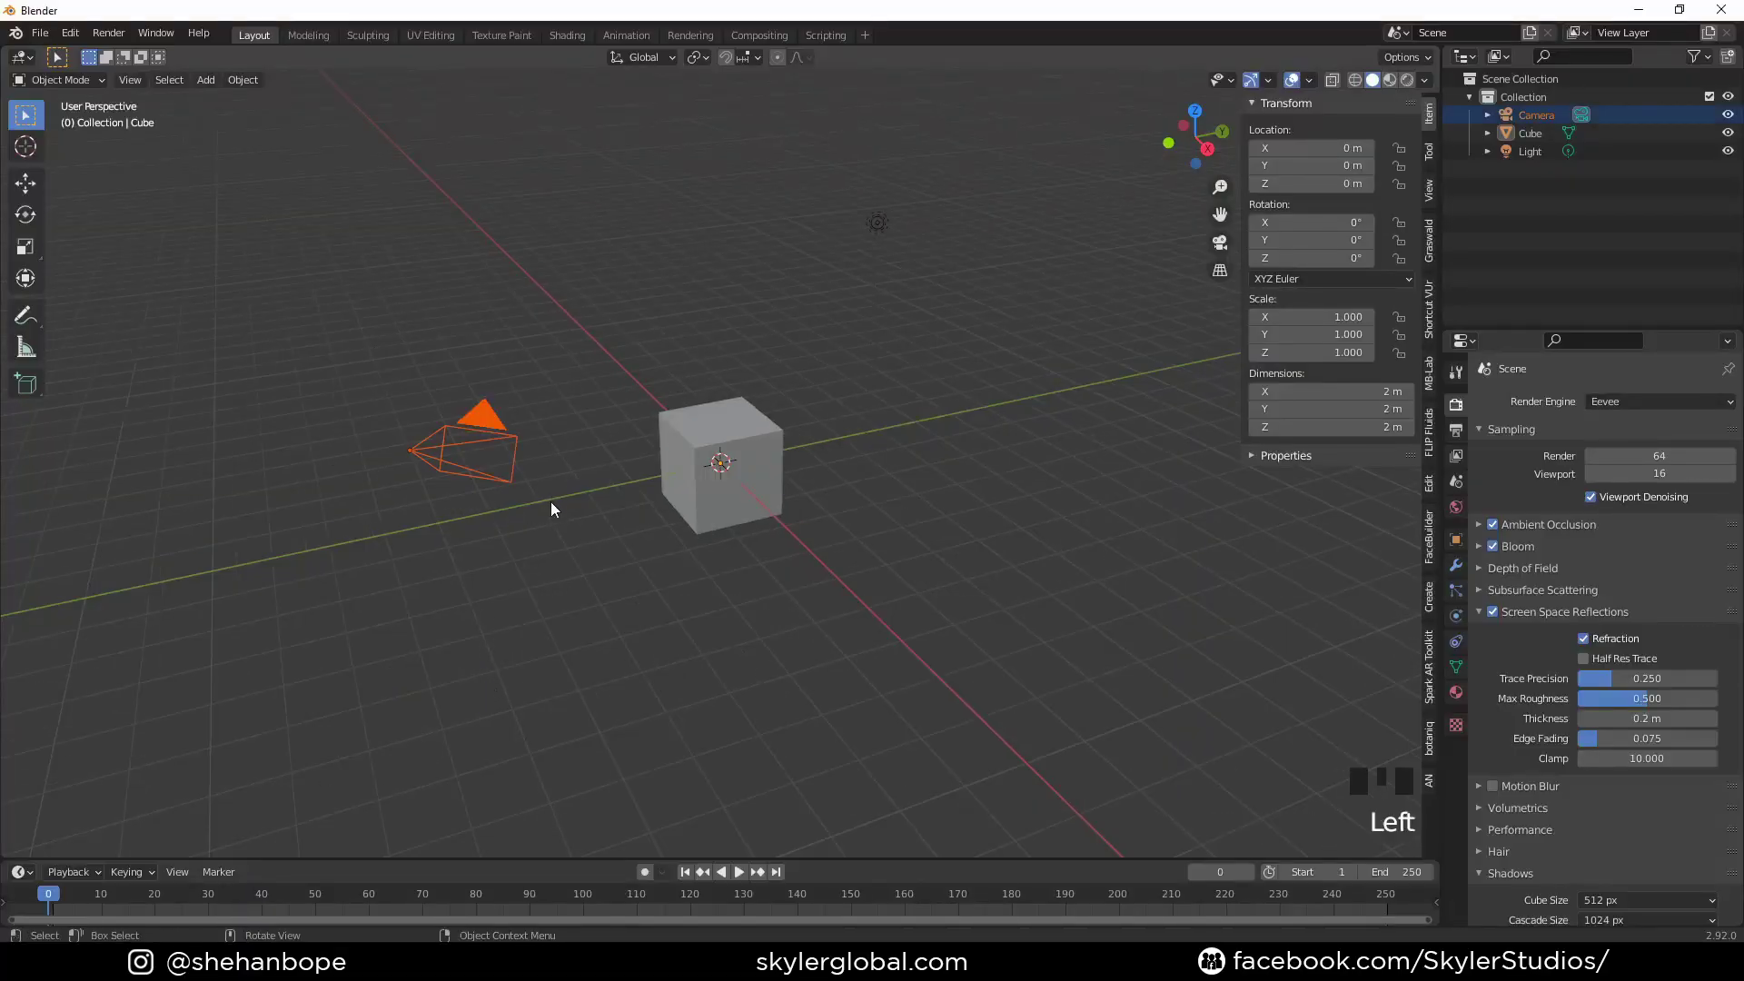
key("x")
left_click(552, 501)
left_click_drag(868, 143, 921, 275)
key("x")
left_click(928, 287)
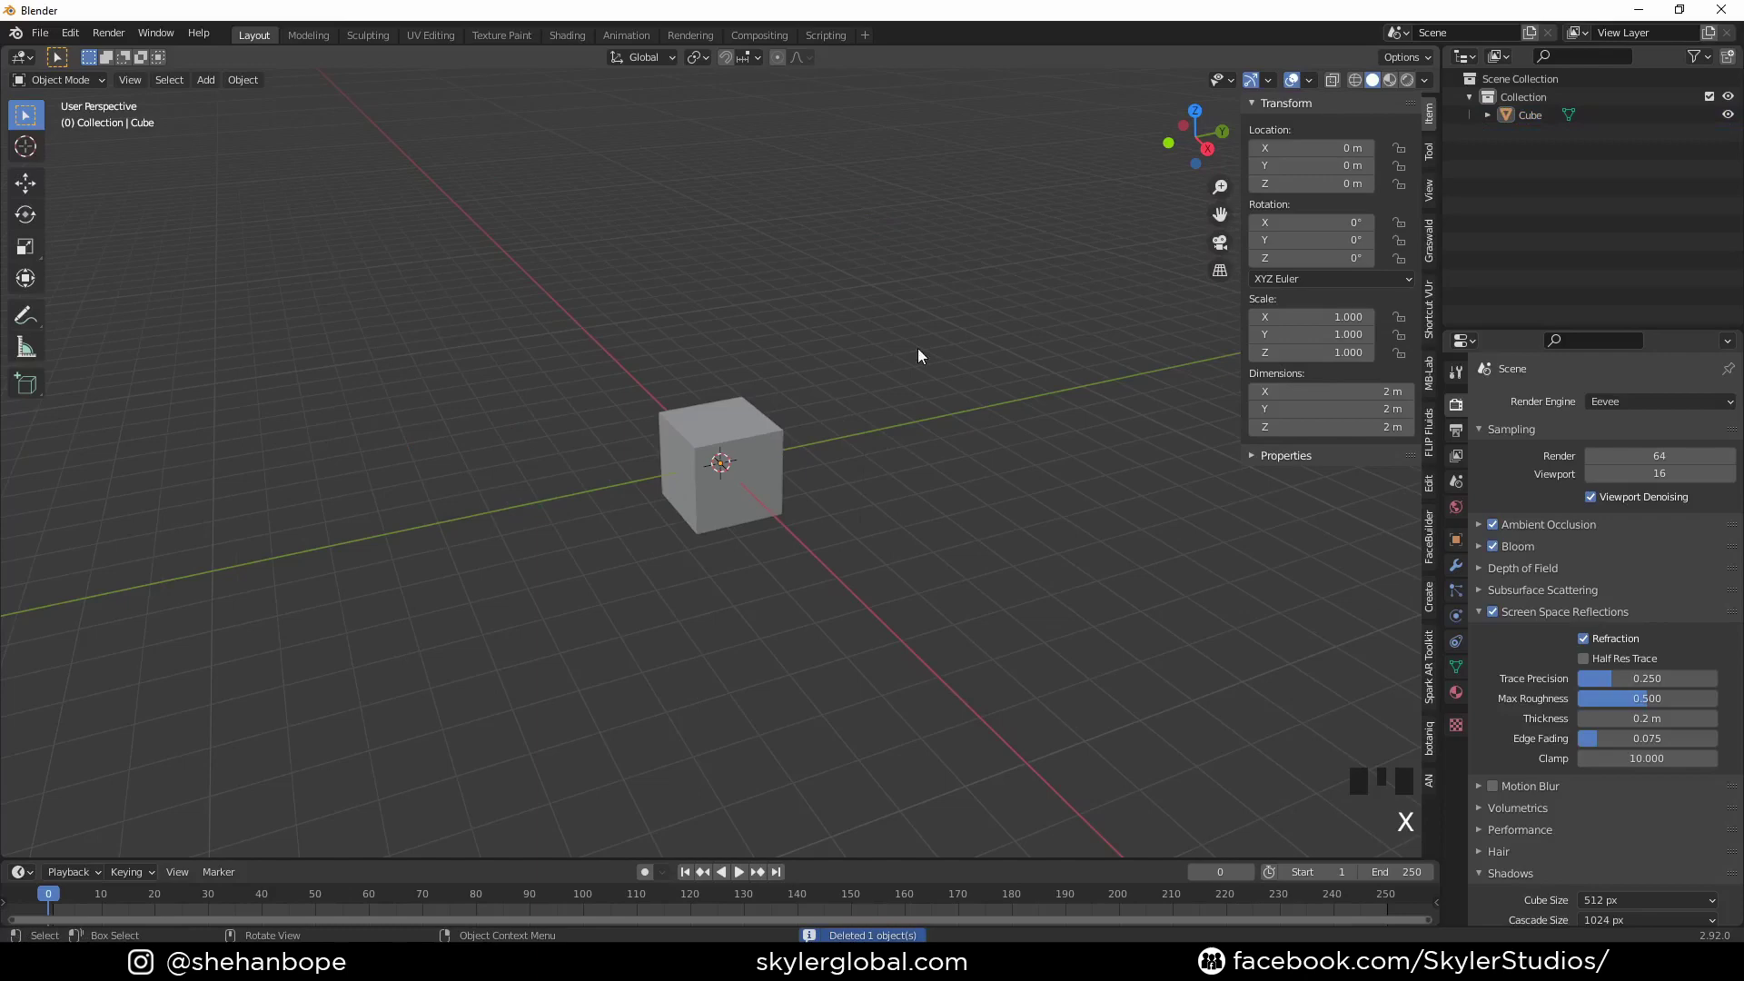
Step: Set the cube's X dimension to 9 m and begin editing its Y dimension
left_click(752, 438)
left_click(1392, 392)
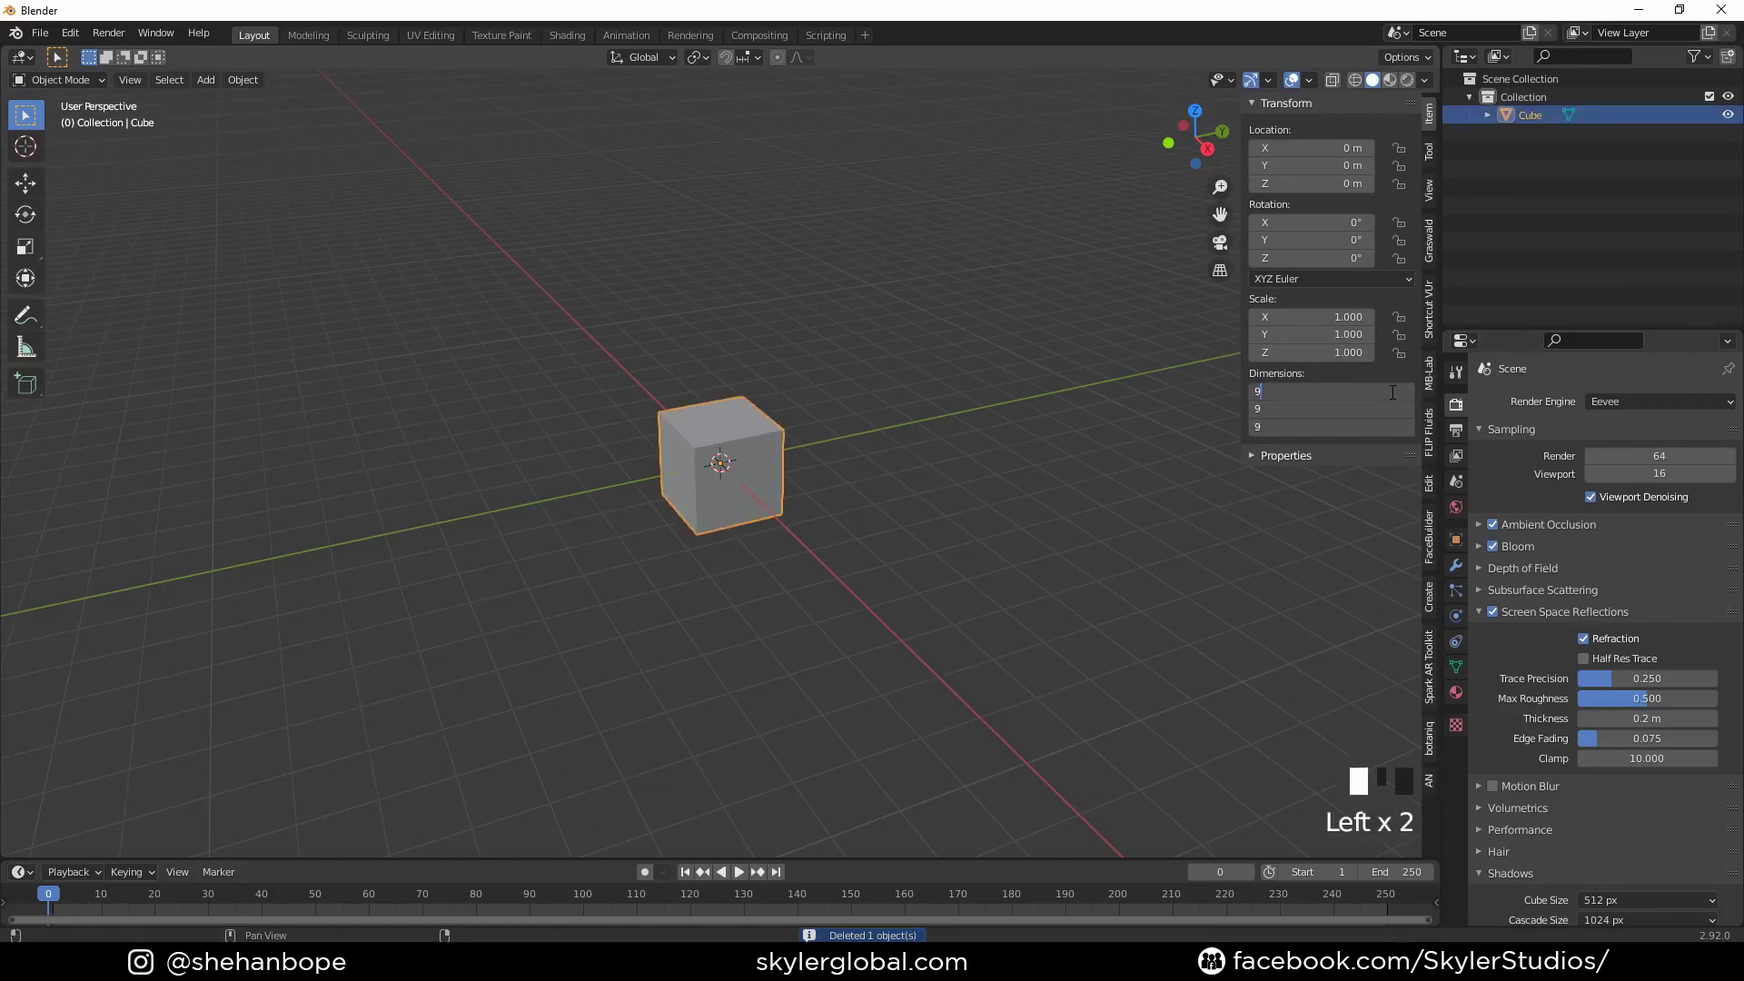
type("9")
key("Return")
left_click(1352, 407)
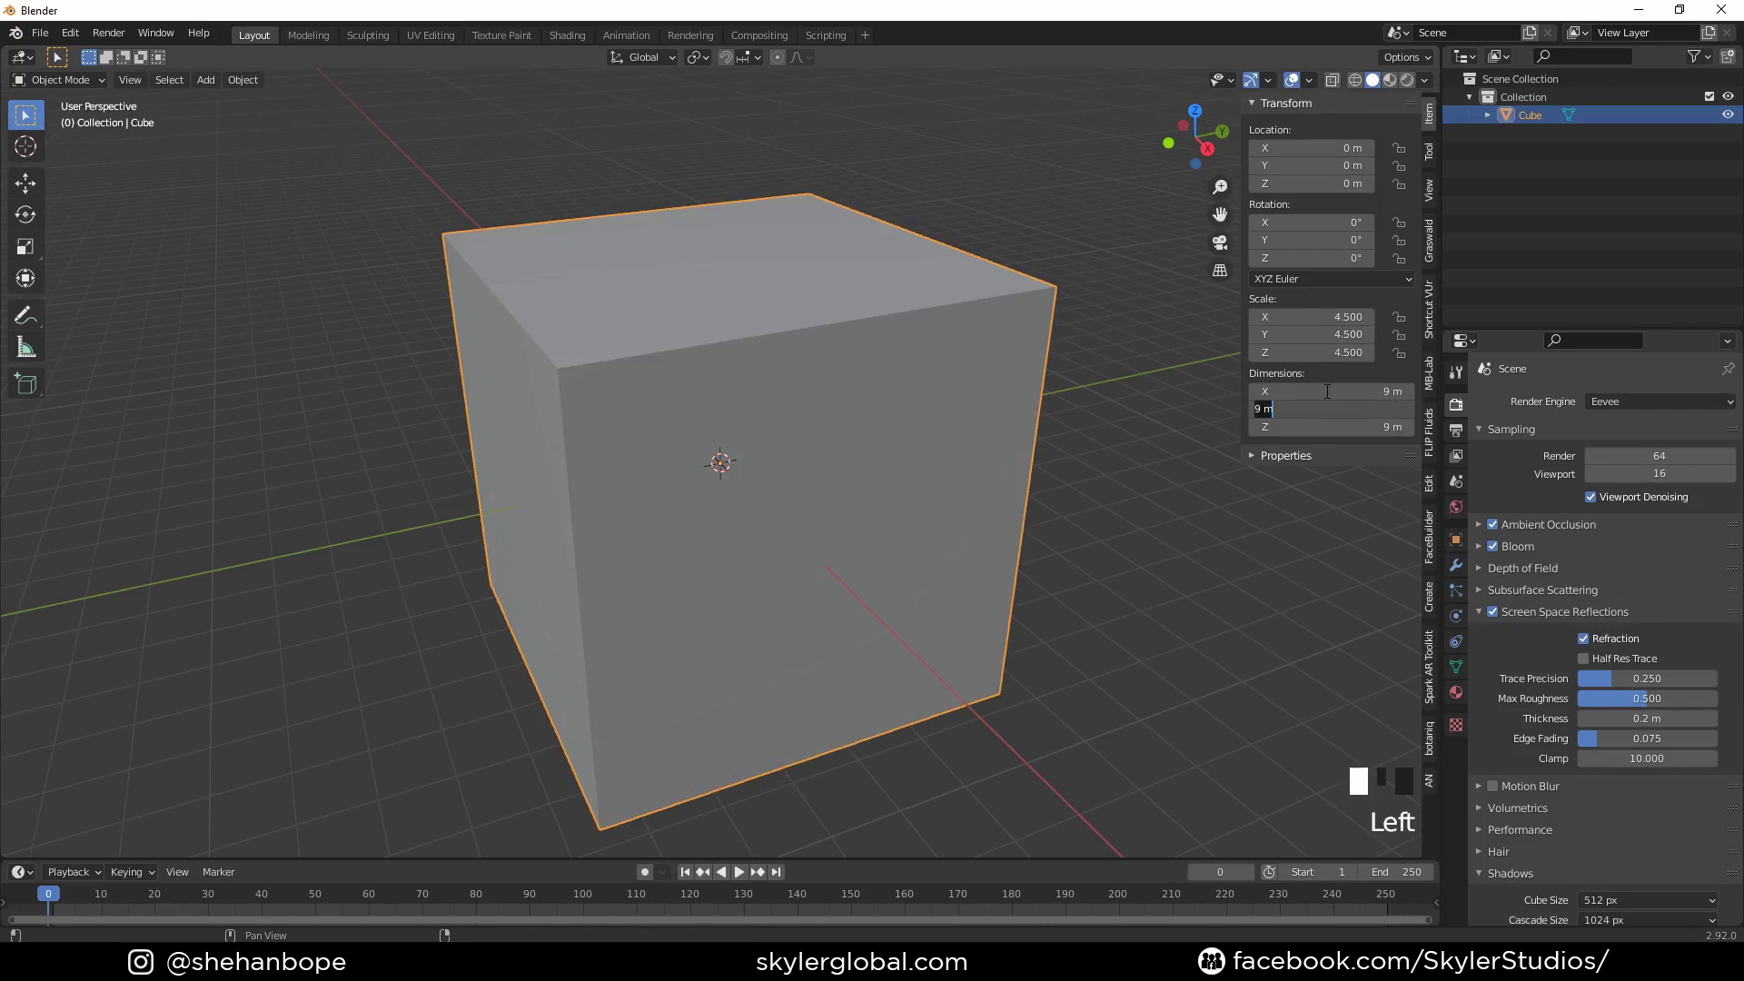
Step: Commit the 3 m depth, then add two evenly spaced vertical edge loops in Edit Mode
key("Return")
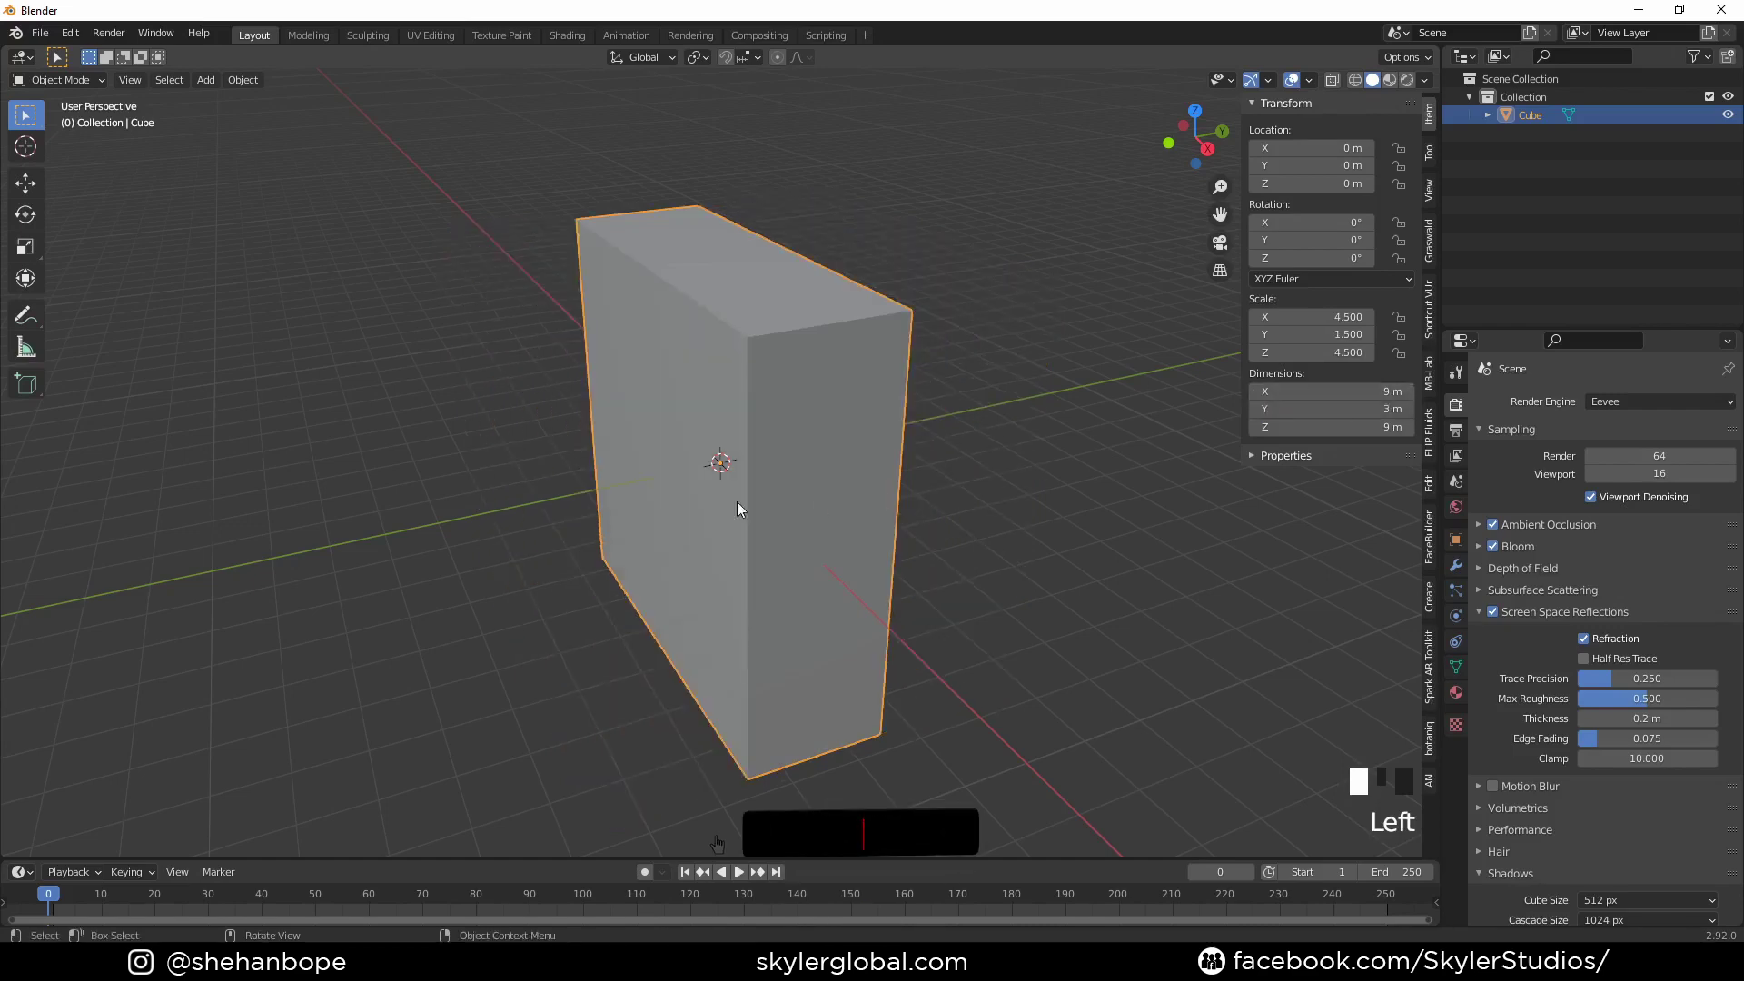
middle_click_drag(737, 501, 734, 459)
key("Tab")
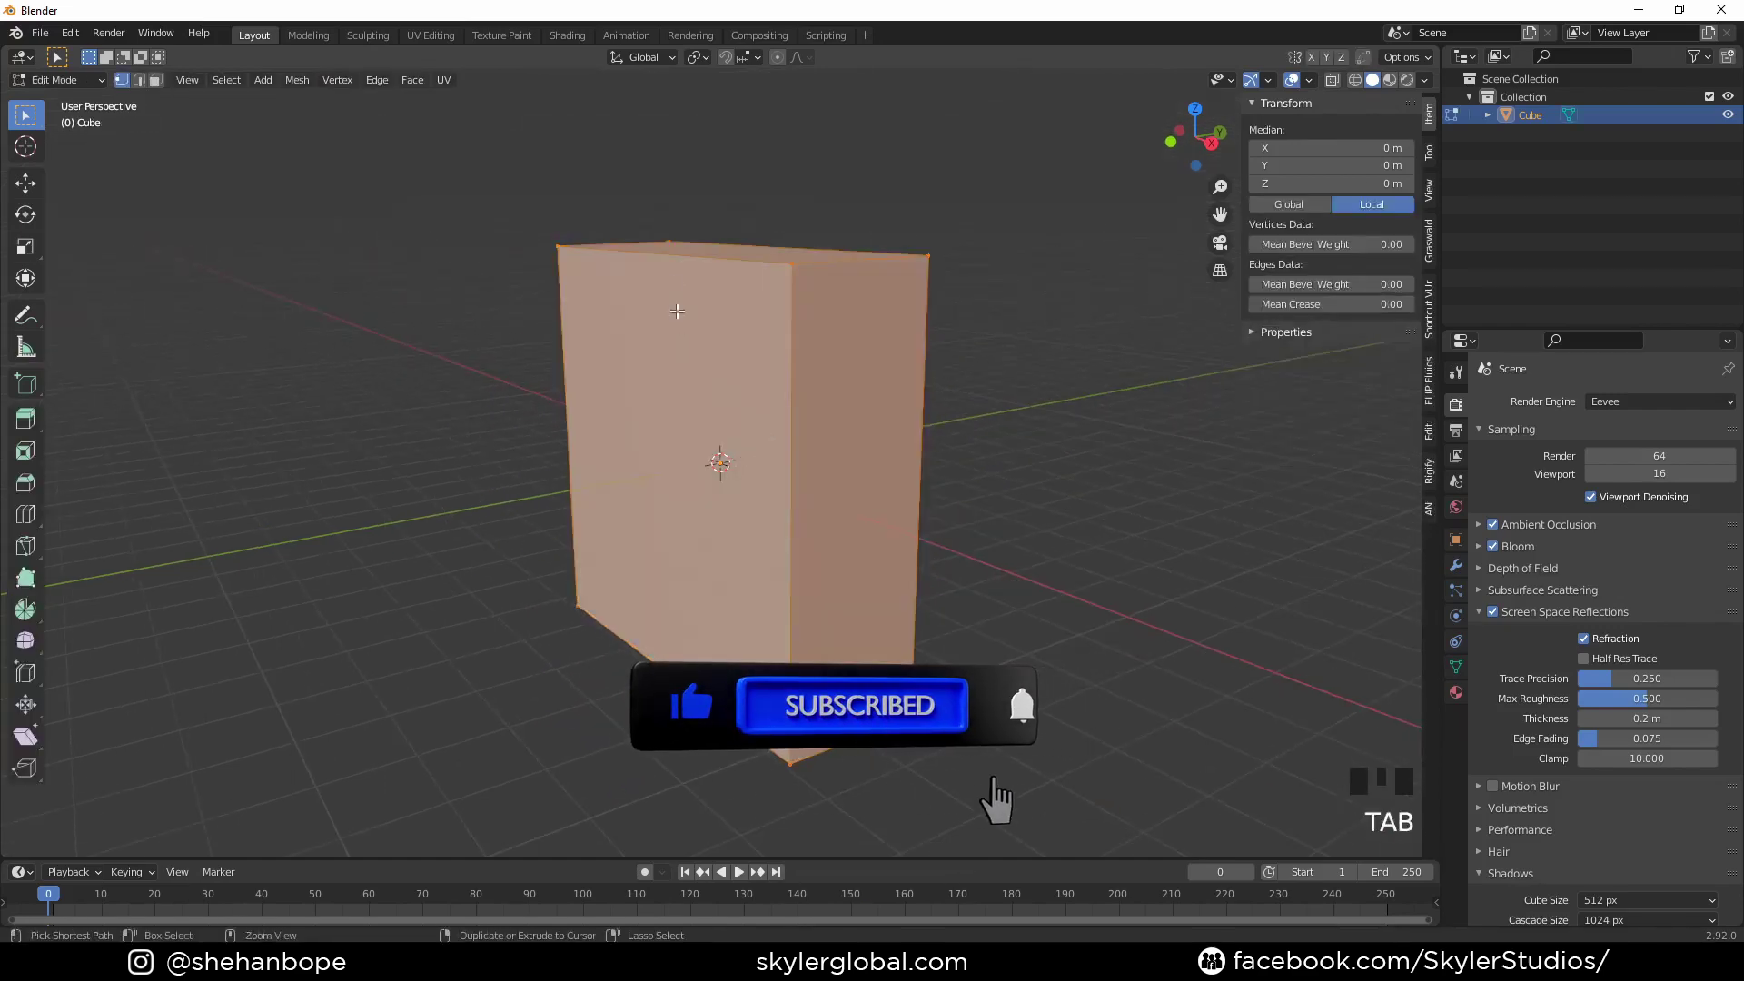
key("ctrl+r")
scroll(671, 277, "up", 1)
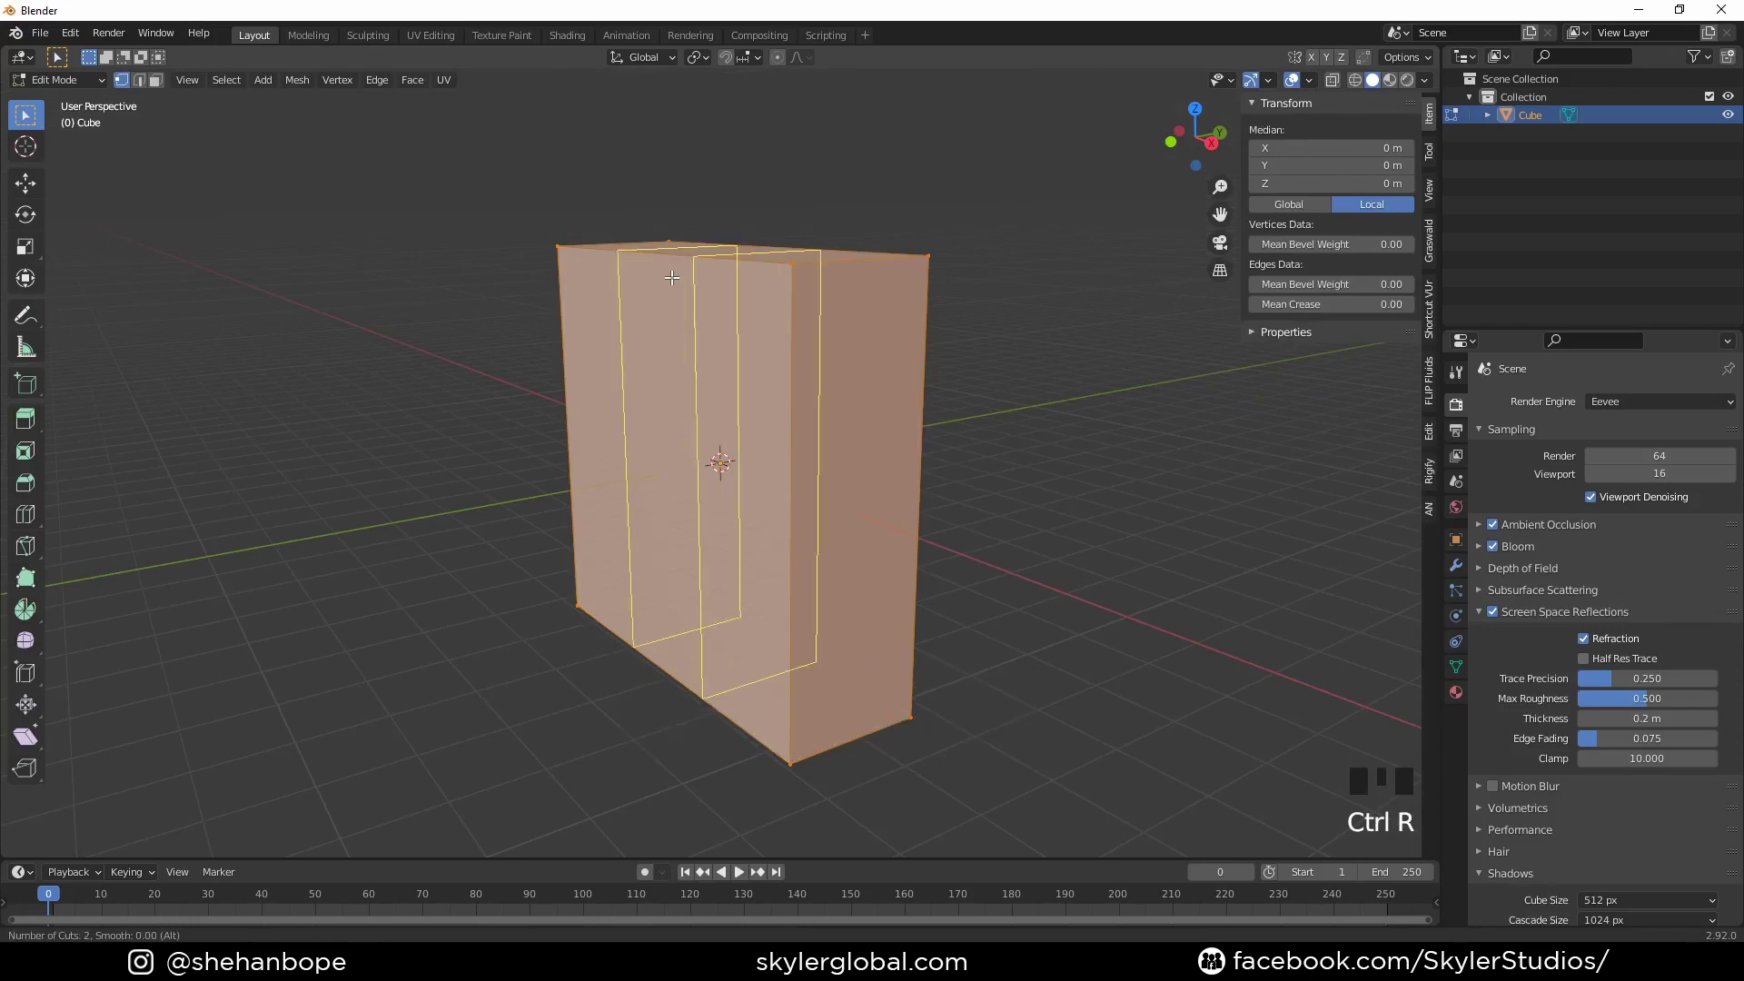
left_click(671, 277)
right_click(671, 277)
Step: Add two evenly spaced horizontal edge loops across the slab's front
middle_click_drag(817, 454, 862, 454)
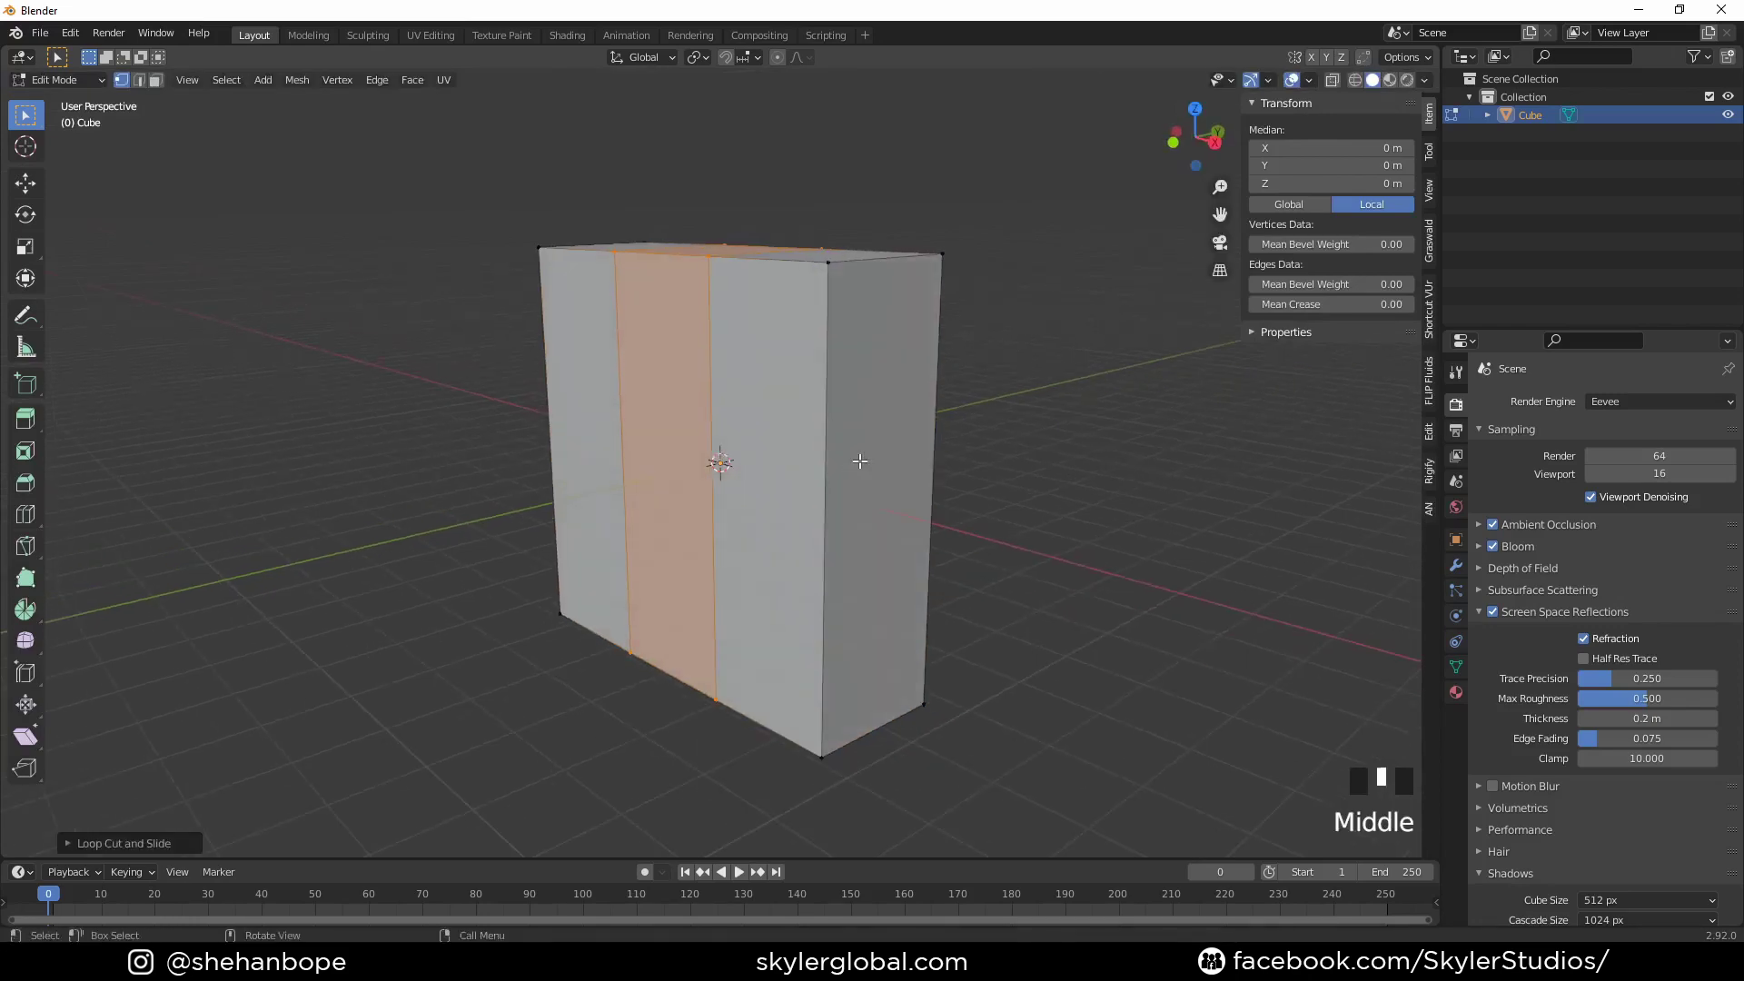
key("ctrl+r")
scroll(861, 455, "up", 1)
left_click(852, 458)
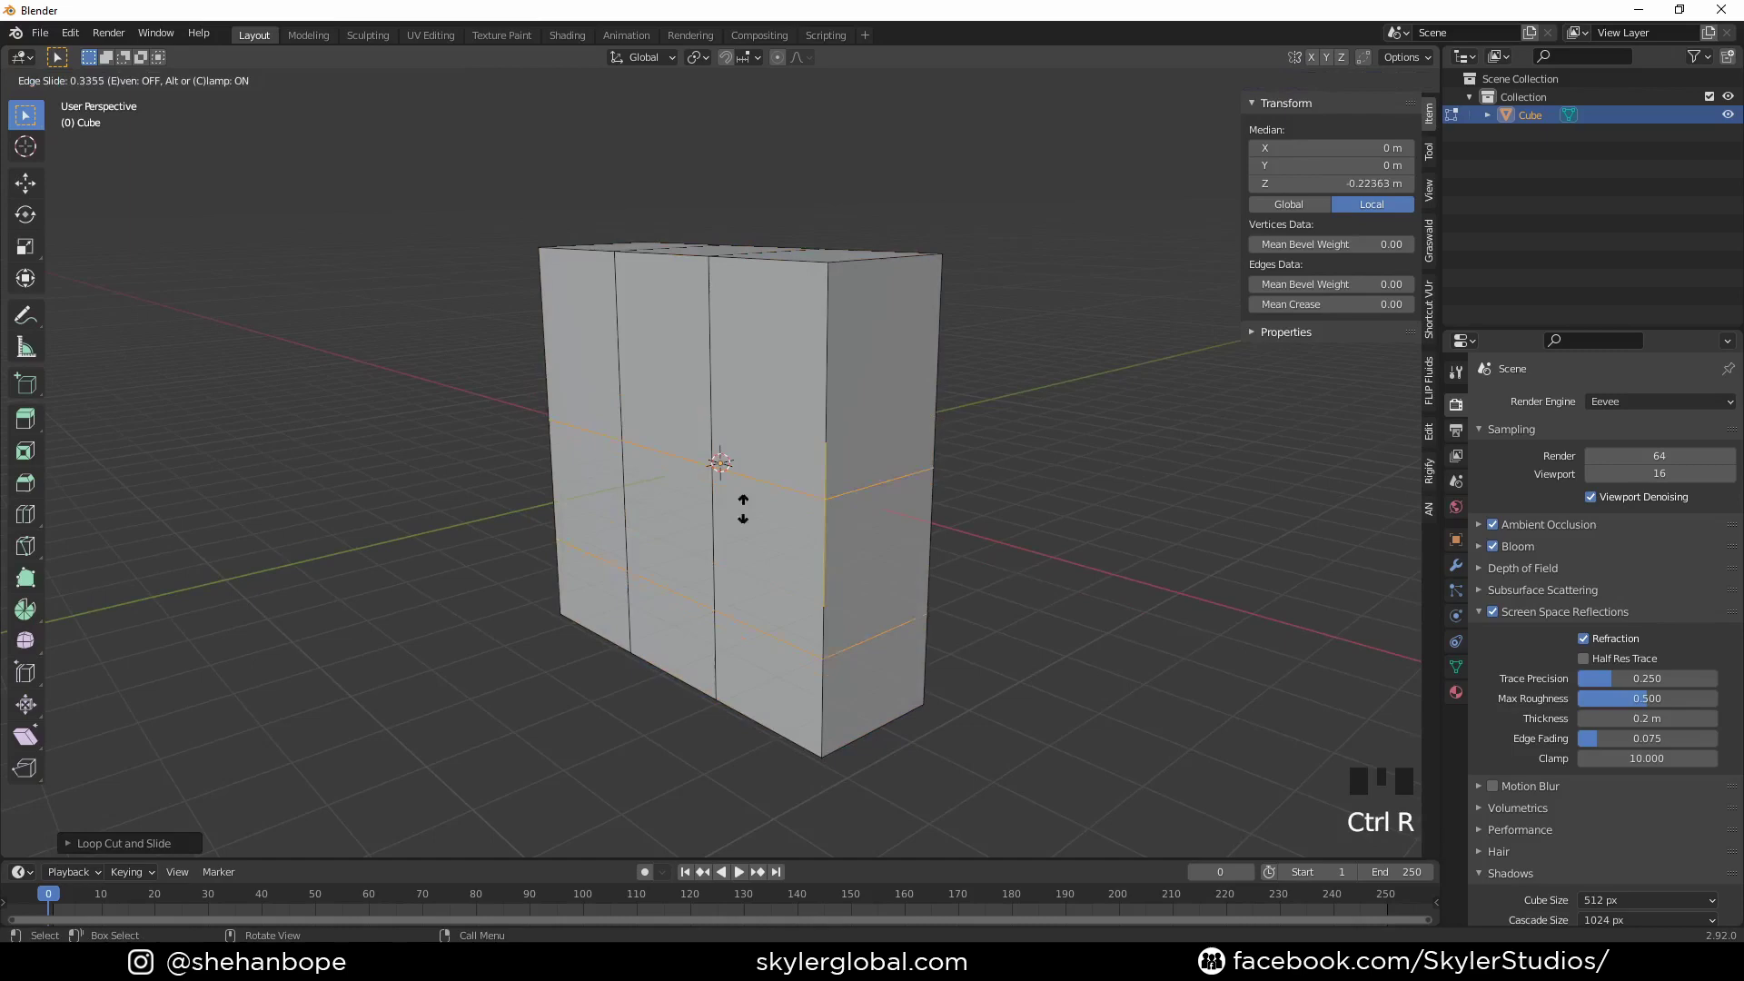
right_click(743, 509)
middle_click_drag(743, 509, 832, 519)
Step: Delete the centre face of the grid to punch a square hole
key("3")
left_click(774, 513)
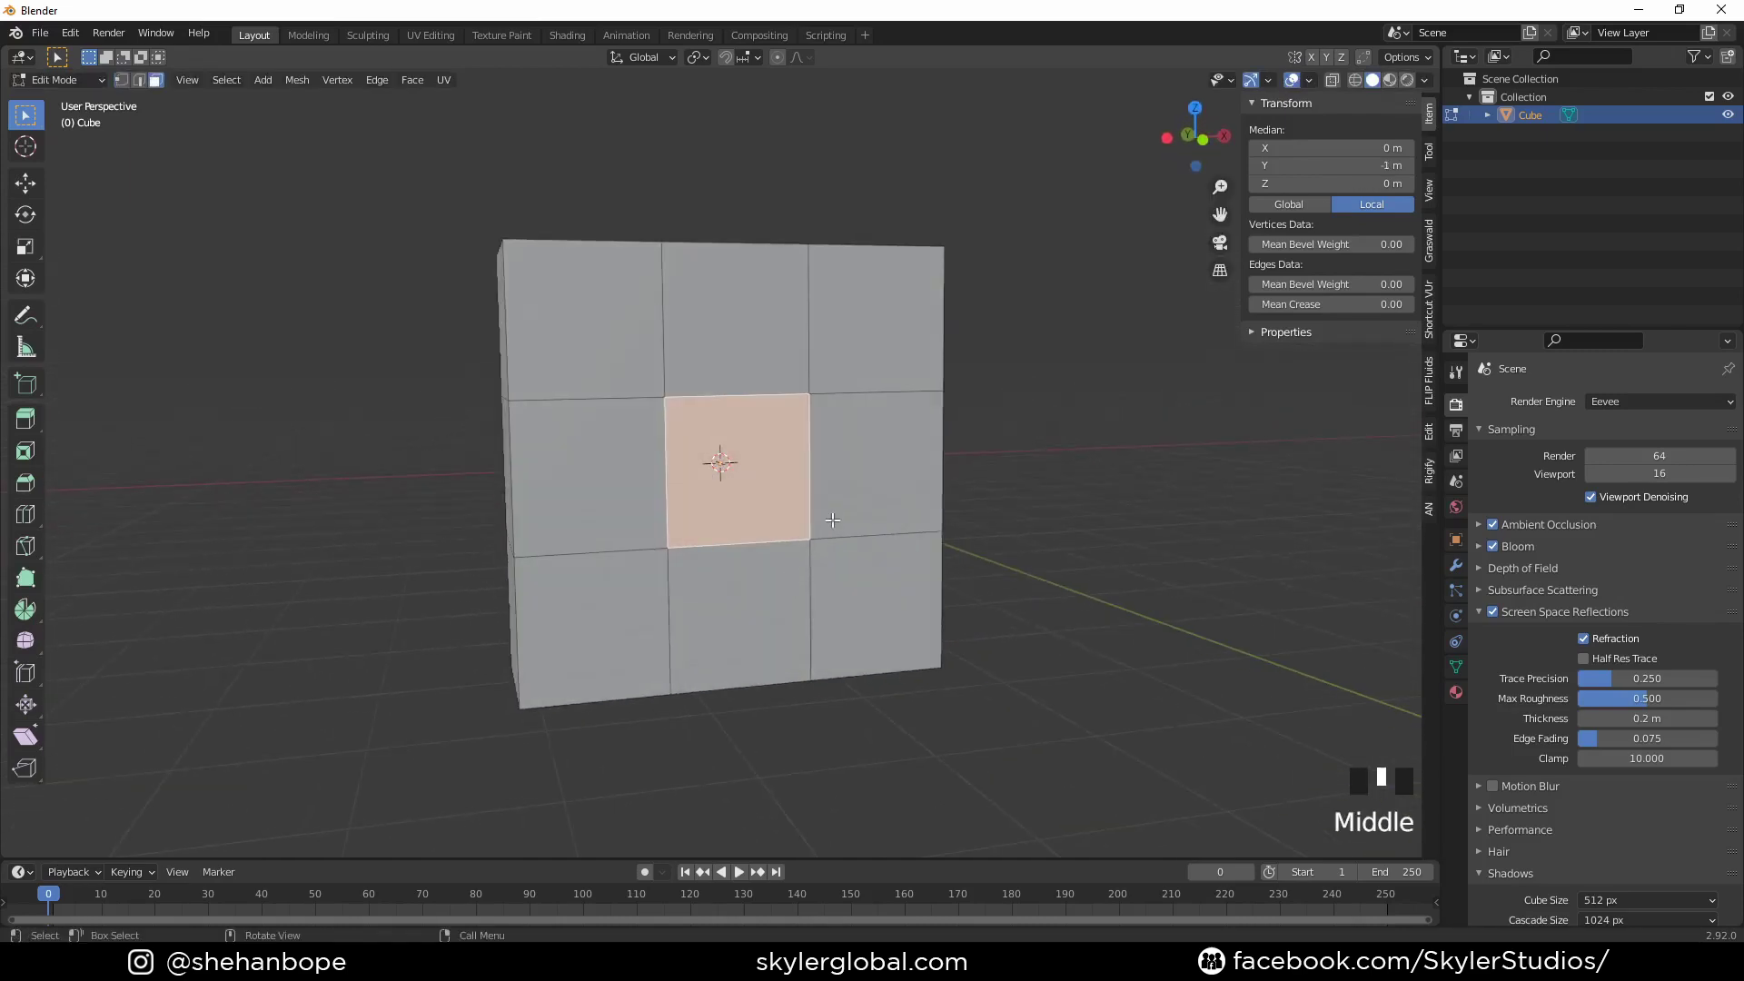
scroll(831, 520, "up", 1)
key("x")
left_click(820, 561)
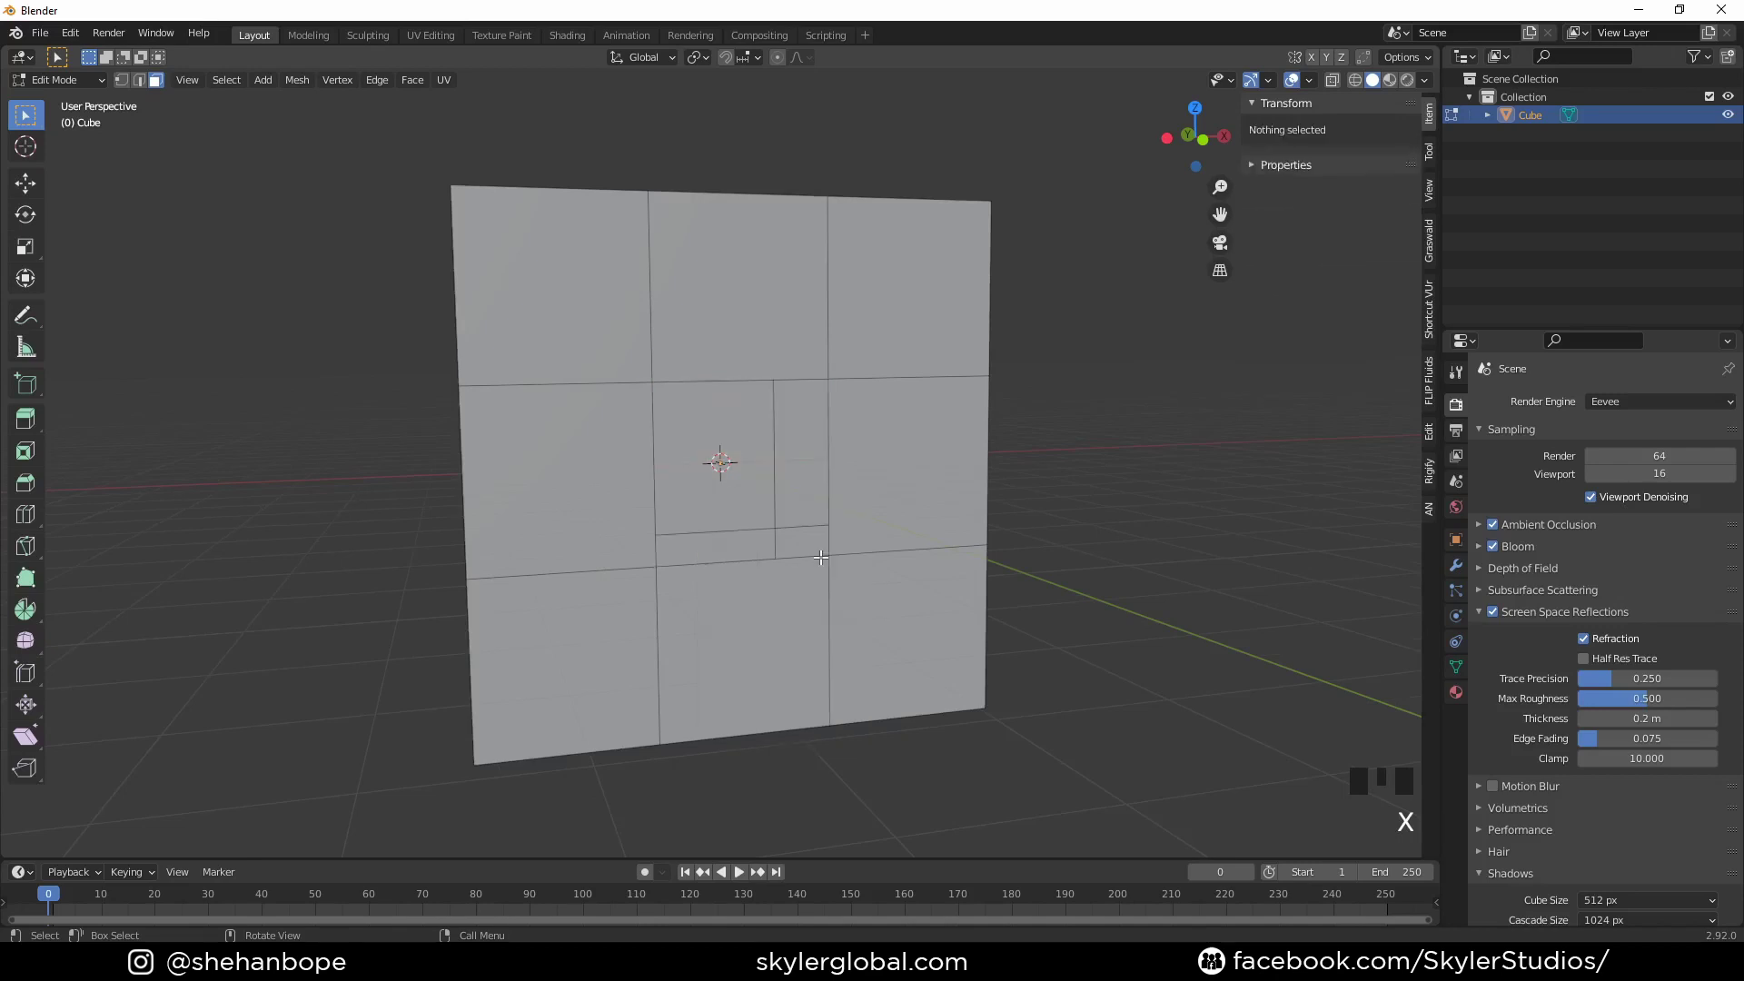
scroll(786, 509, "up", 2)
middle_click_drag(786, 509, 787, 509)
Step: Fill walls between opposite edges of the hole to close its sides
key("2")
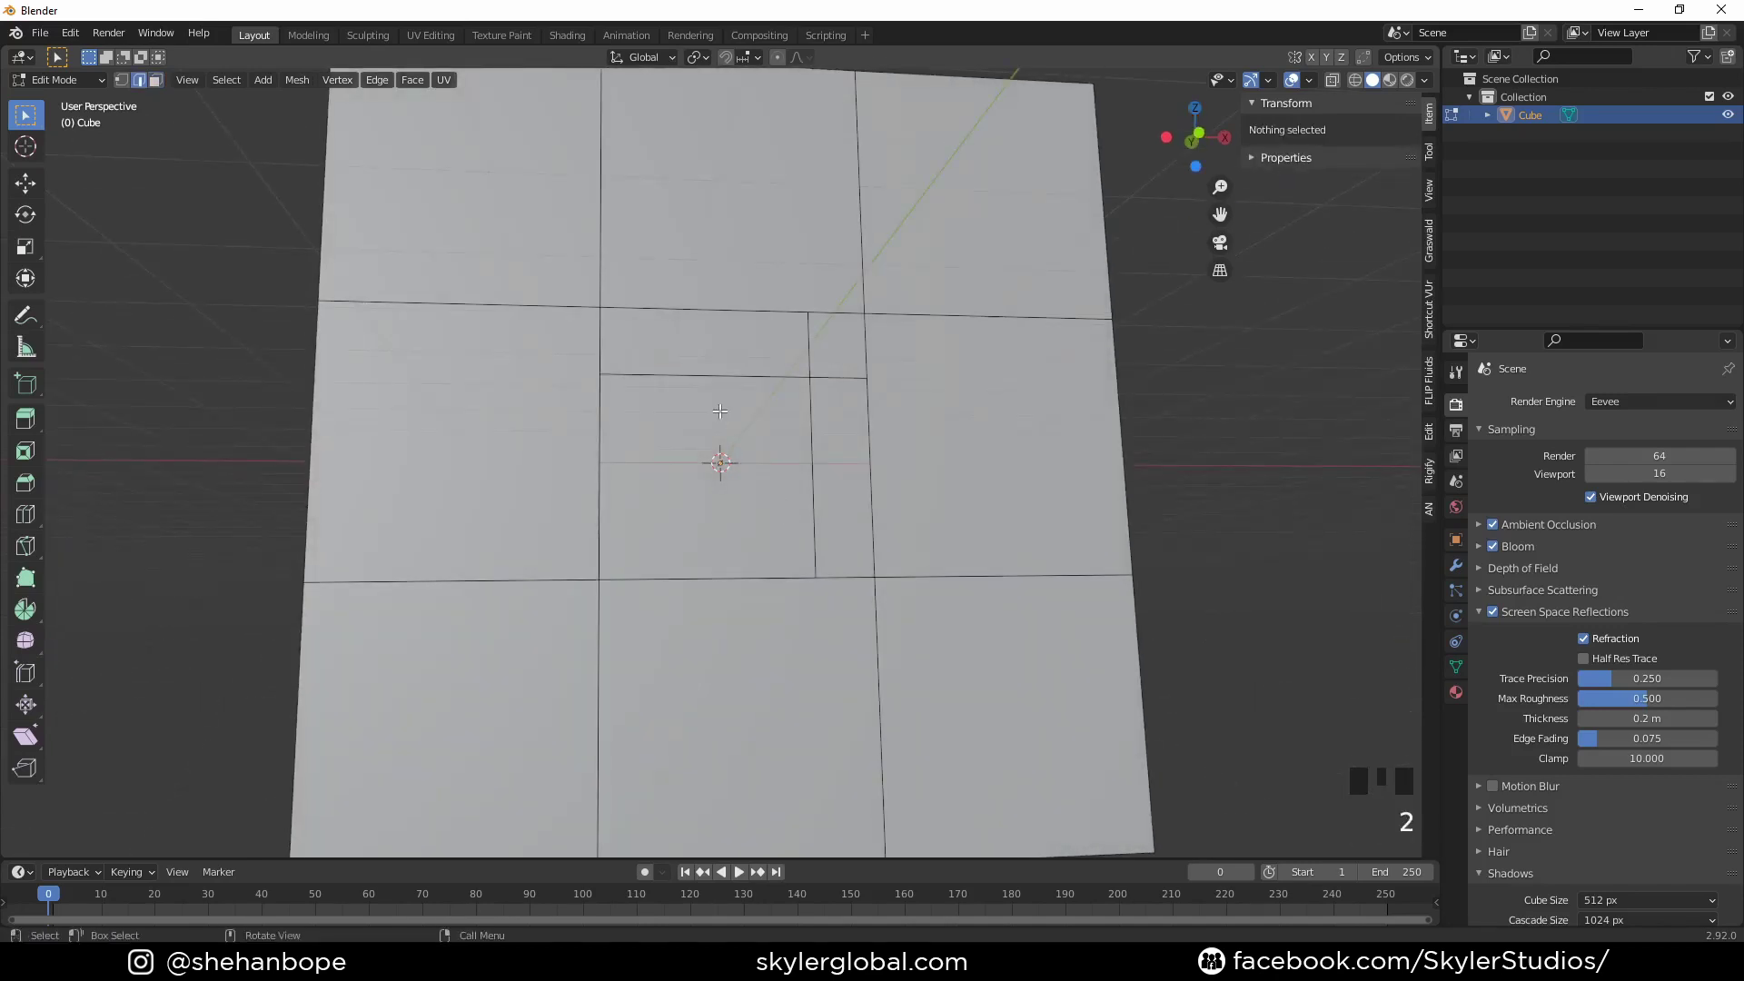
left_click(716, 389)
left_click(771, 313, "shift")
middle_click_drag(771, 313, 914, 475)
key("f")
left_click(786, 464)
left_click(887, 537, "shift")
middle_click_drag(887, 537, 788, 507)
key("f")
left_click(578, 473)
left_click(569, 471, "shift")
key("f")
Step: Delete the three faces along one long side to open the slab
key("Tab")
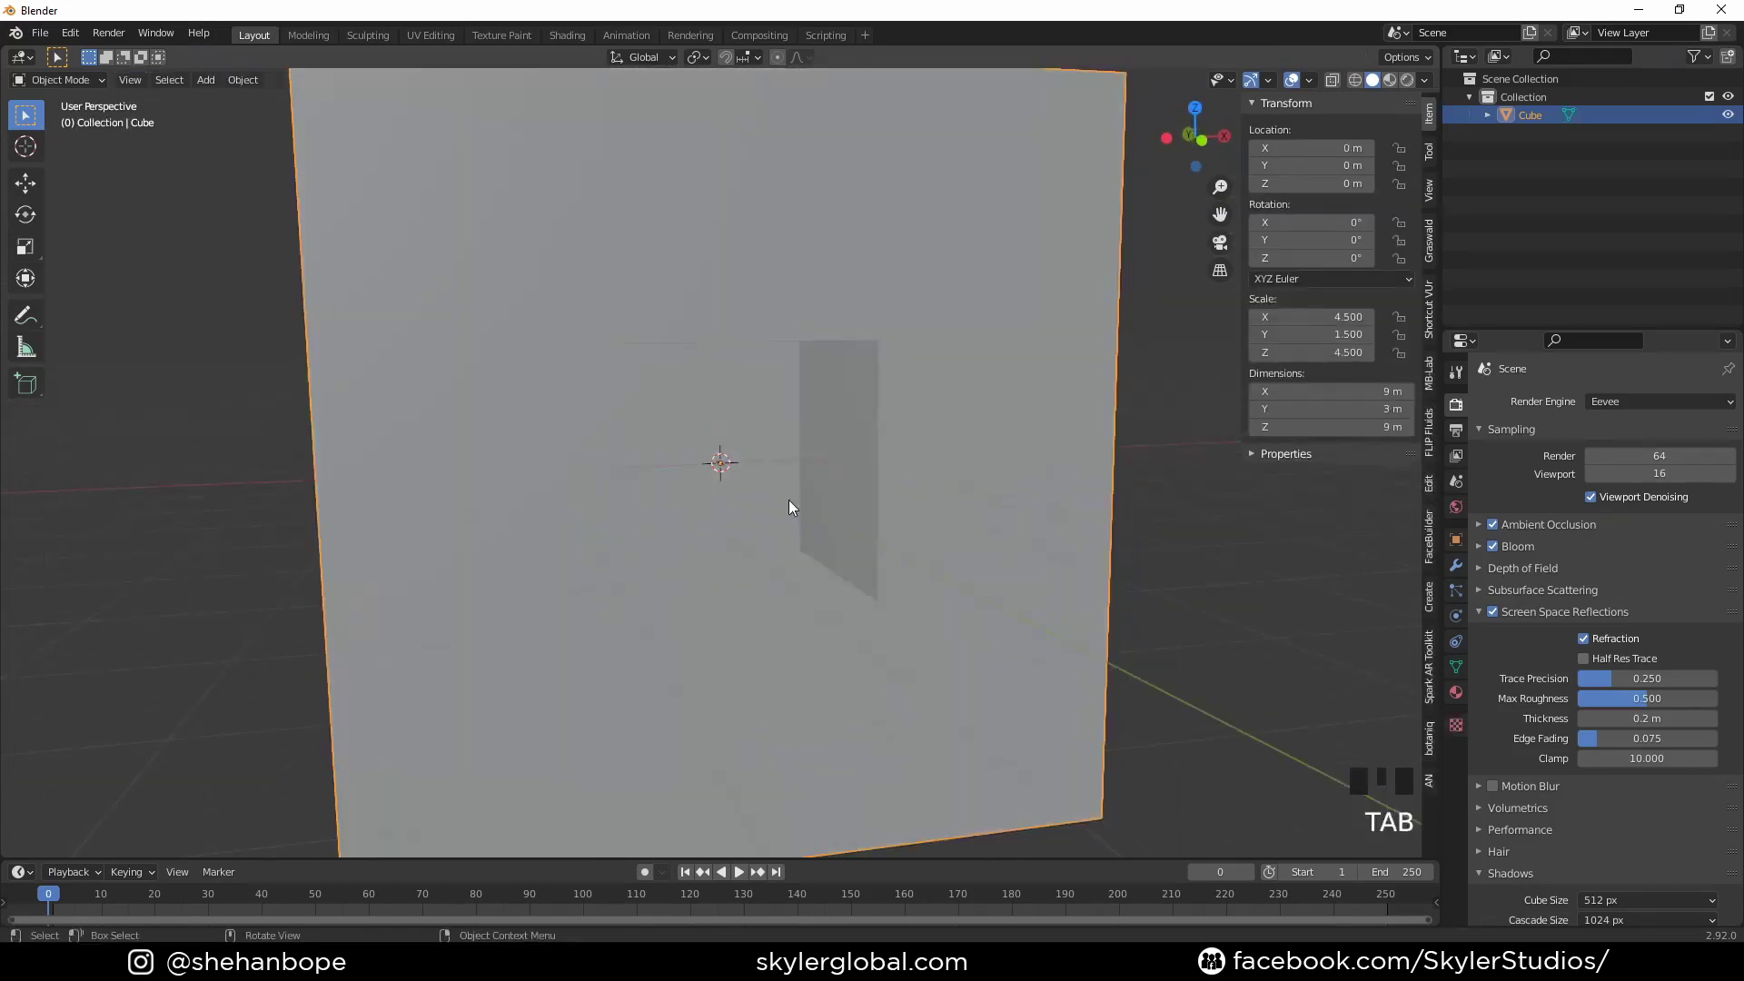
scroll(793, 545, "down", 4)
middle_click_drag(797, 590, 771, 416)
key("Tab")
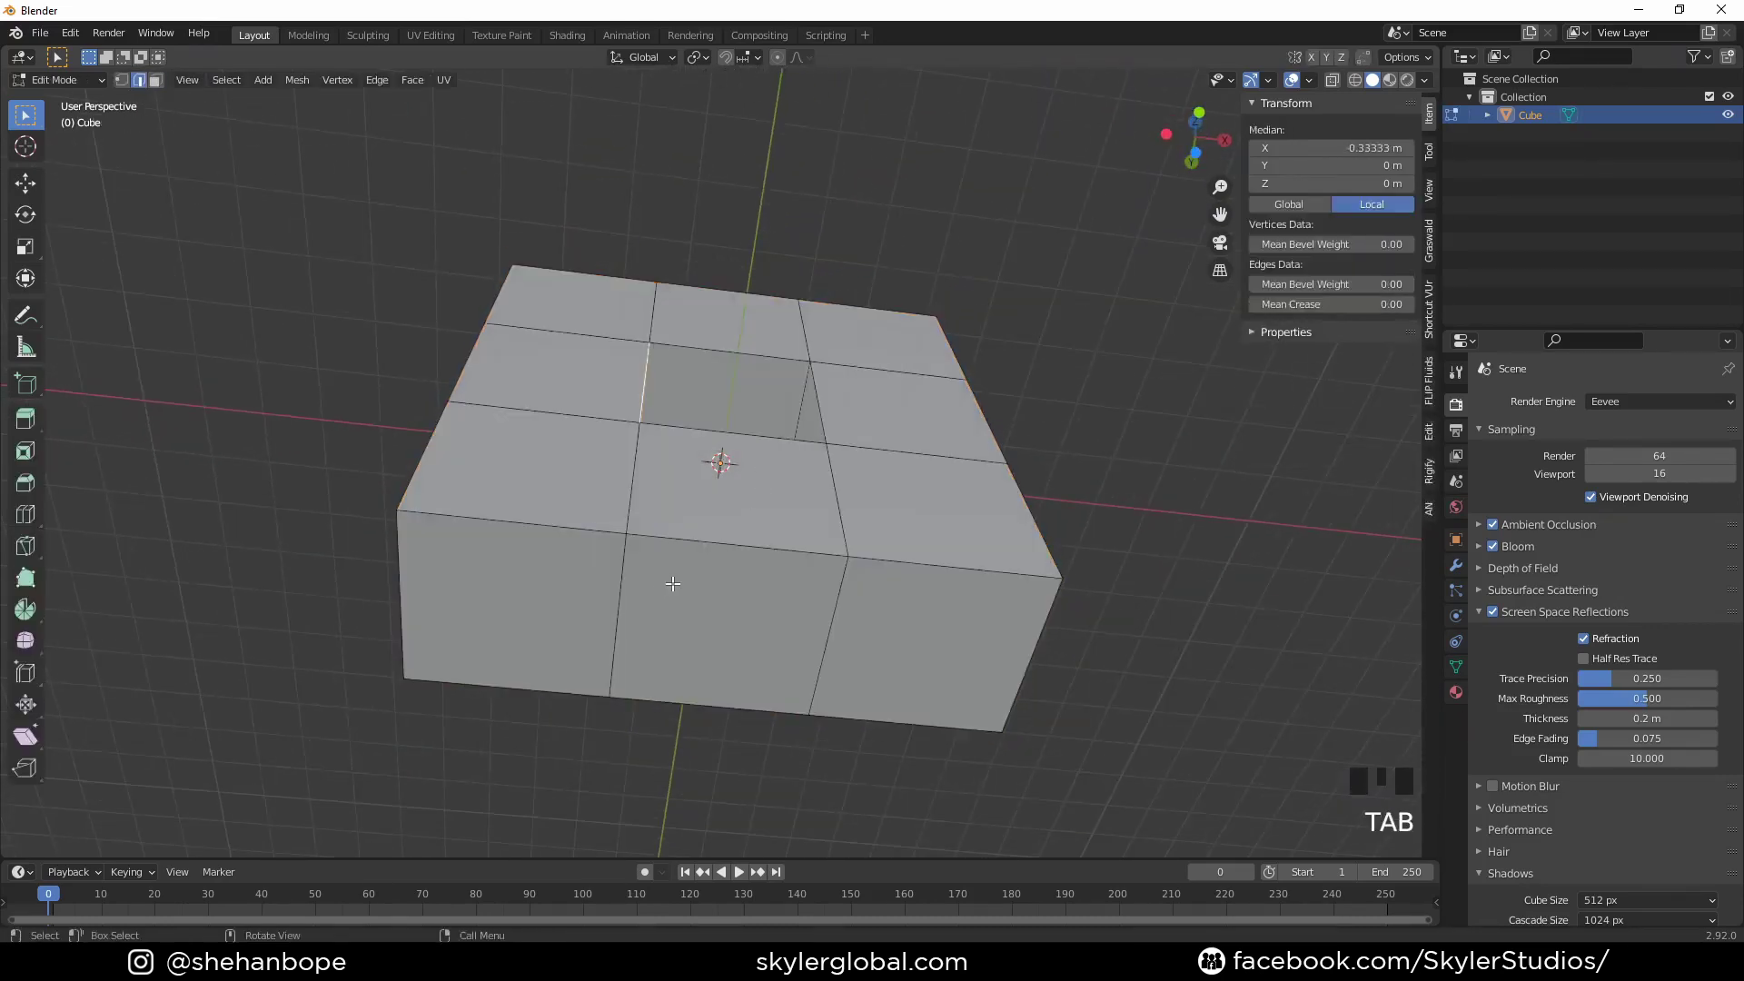
left_click(553, 600)
left_click(717, 618, "shift")
left_click(860, 614, "shift")
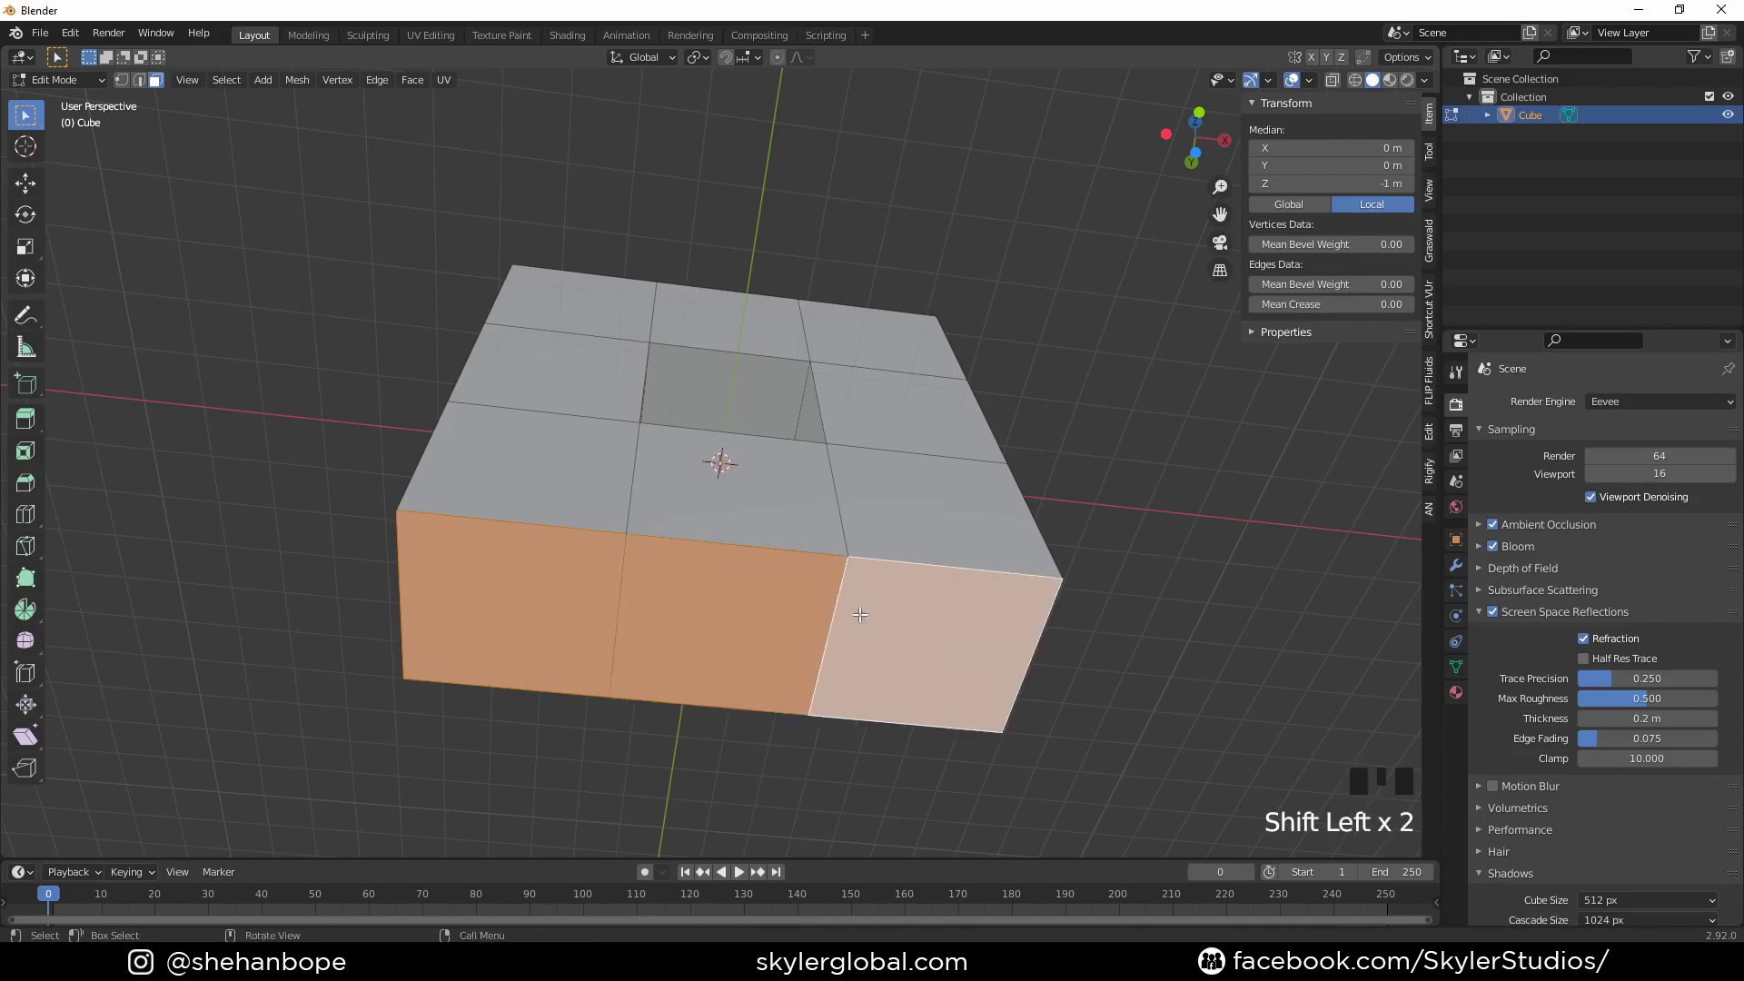
key("x")
left_click(852, 614)
scroll(851, 614, "down", 3)
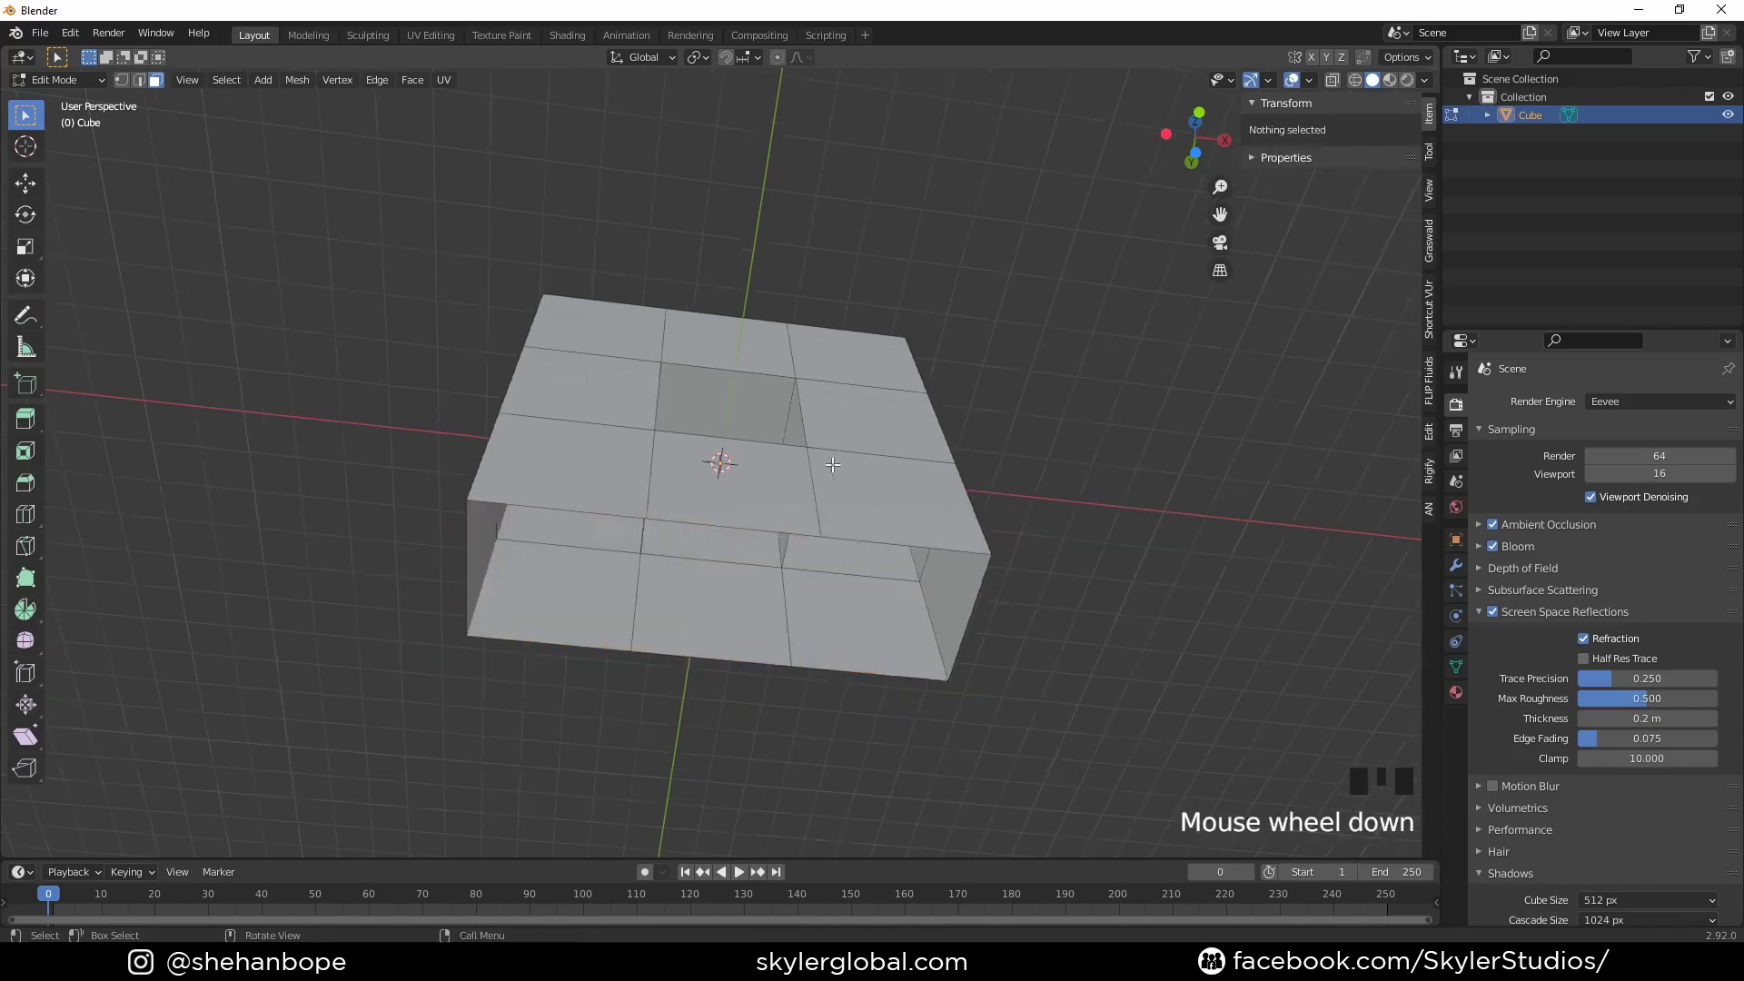
middle_click_drag(852, 614, 845, 479)
key("Tab")
Step: Rename the Outliner collection to 'Base' and hide it with its eye icon
triple_click(1523, 97)
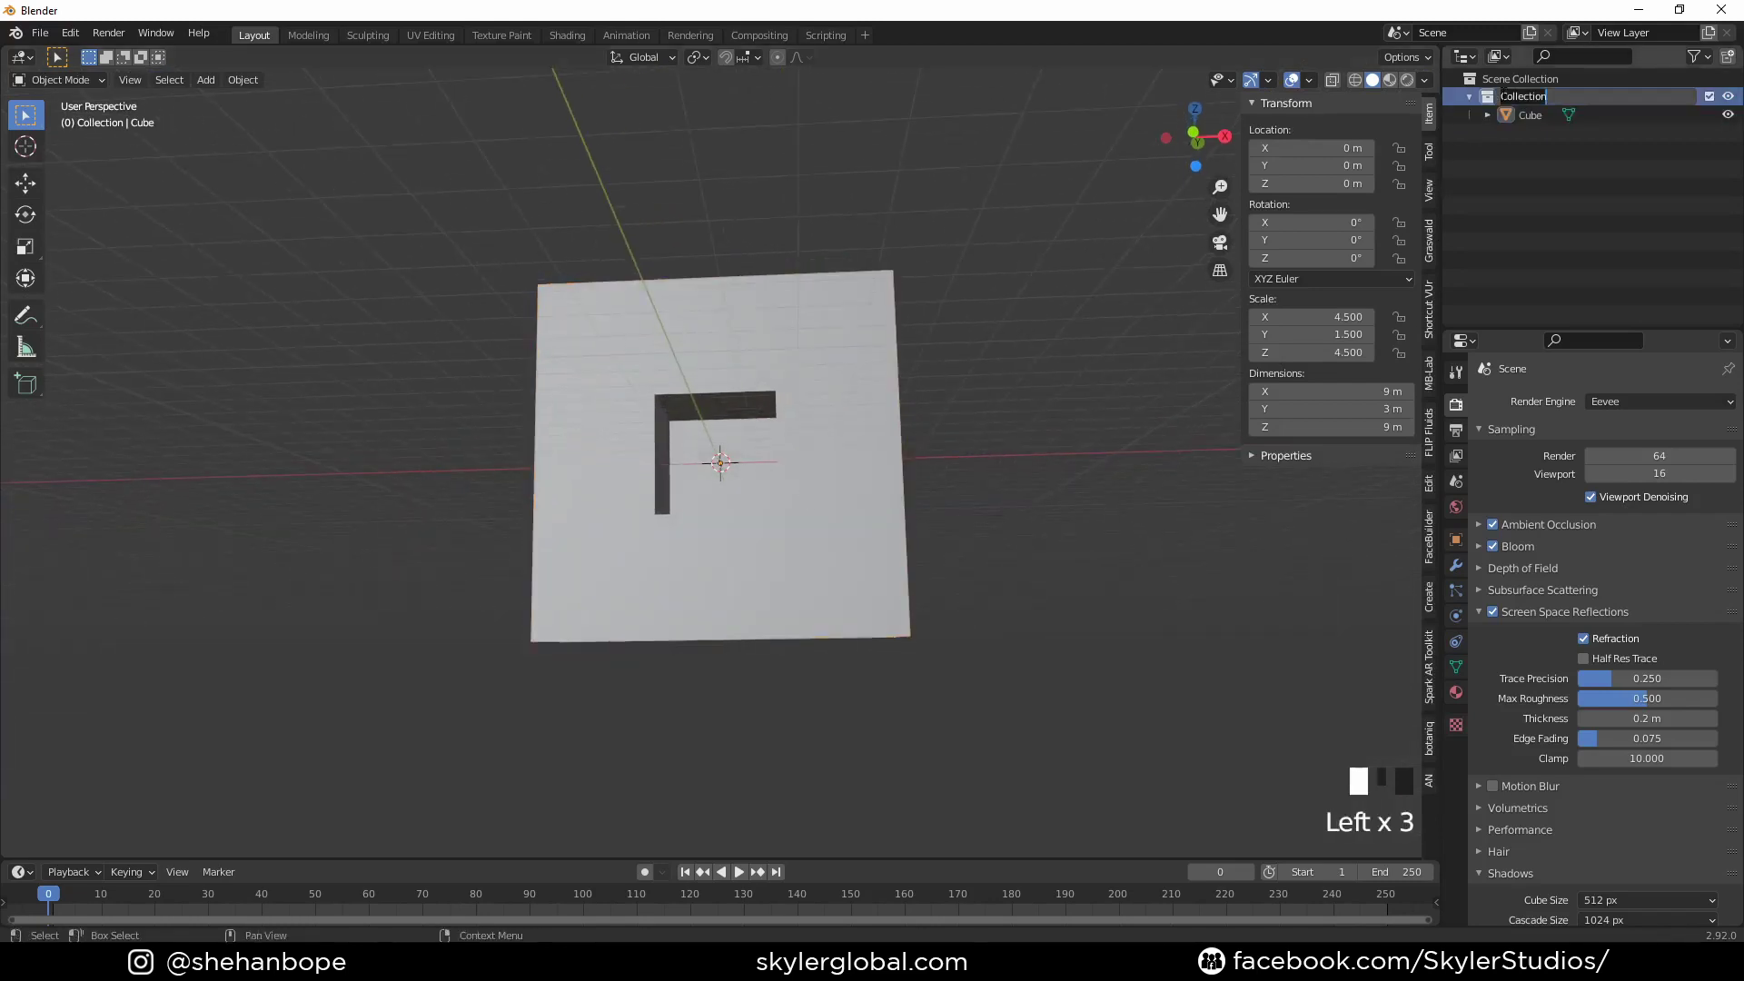
key("Return")
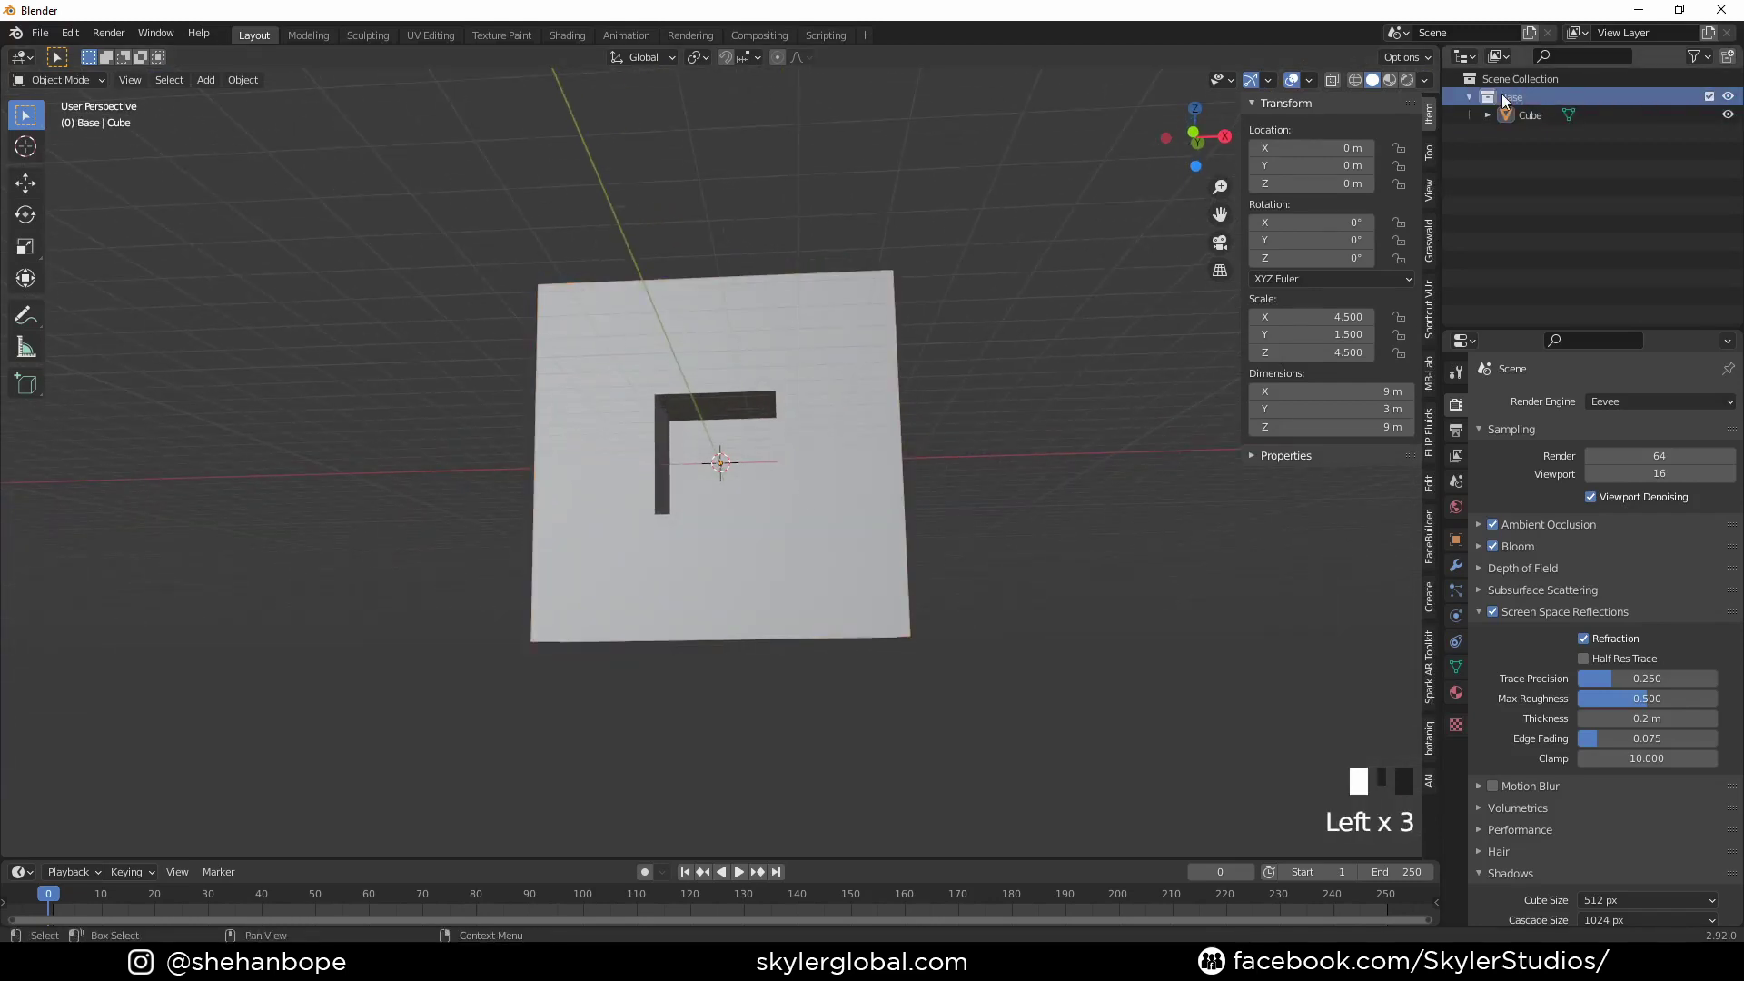
left_click(1727, 96)
middle_click_drag(810, 263, 819, 377)
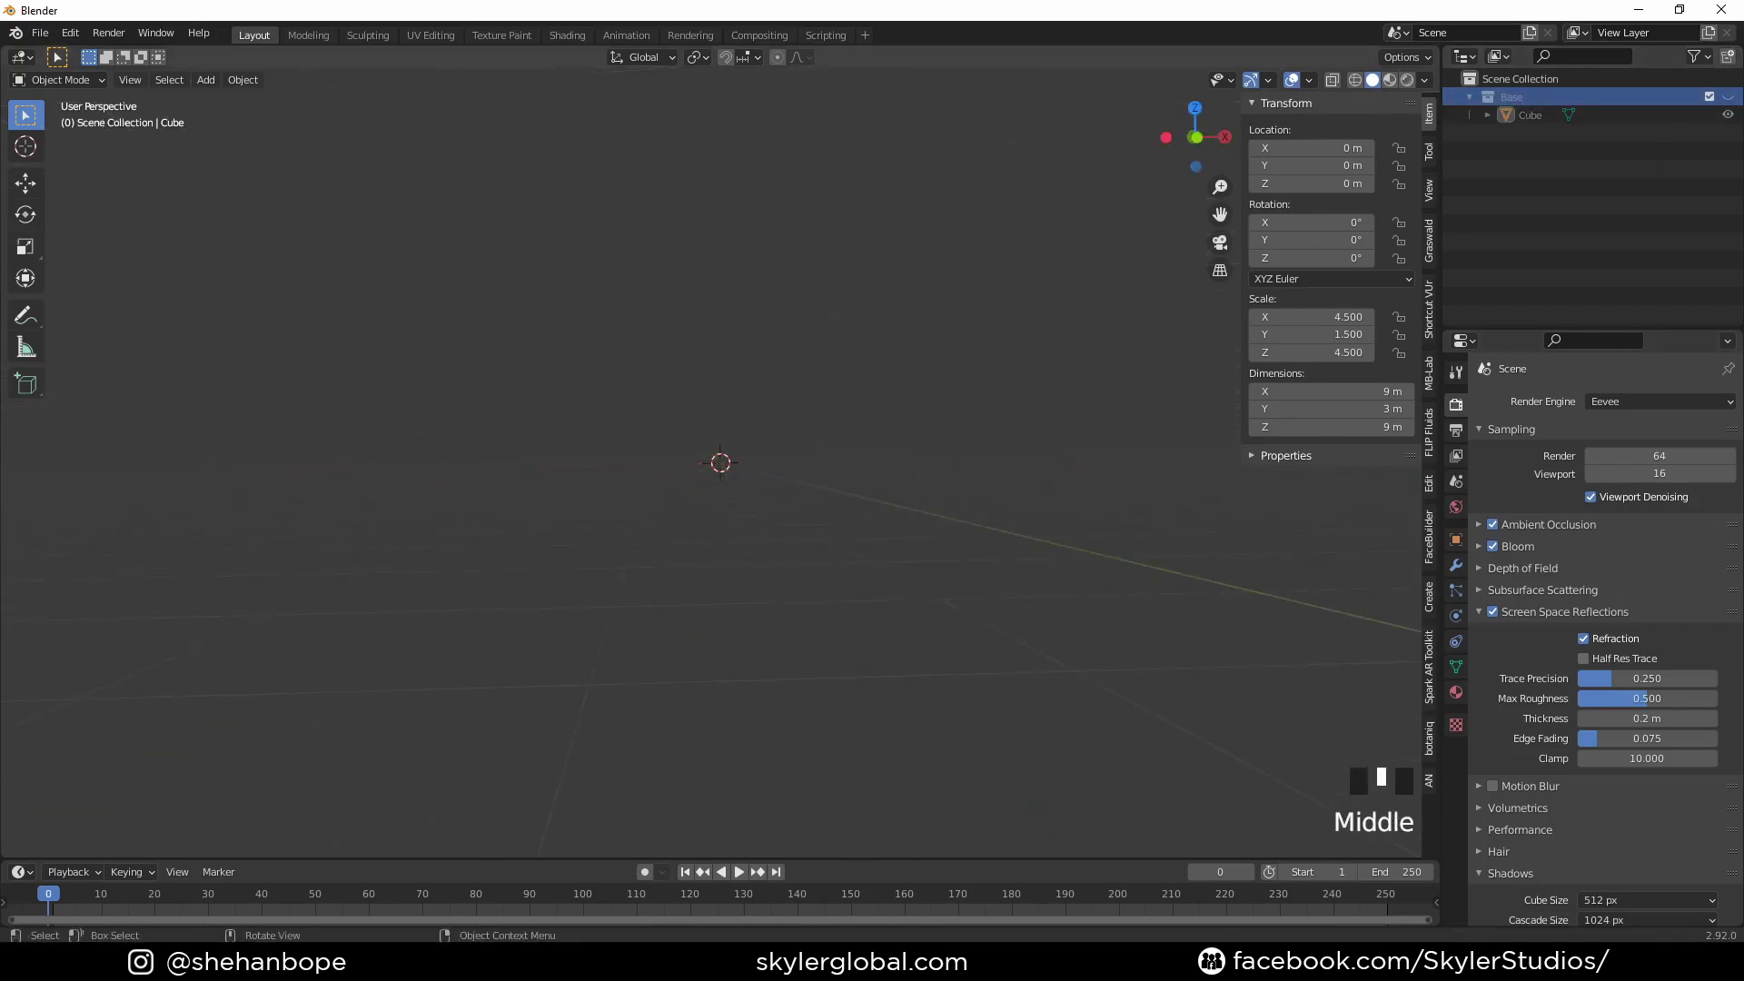
middle_click_drag(735, 549, 736, 525)
Step: Add a Base collection instance at the origin and inspect its opening
key("shift+a")
mouse_move(703, 576)
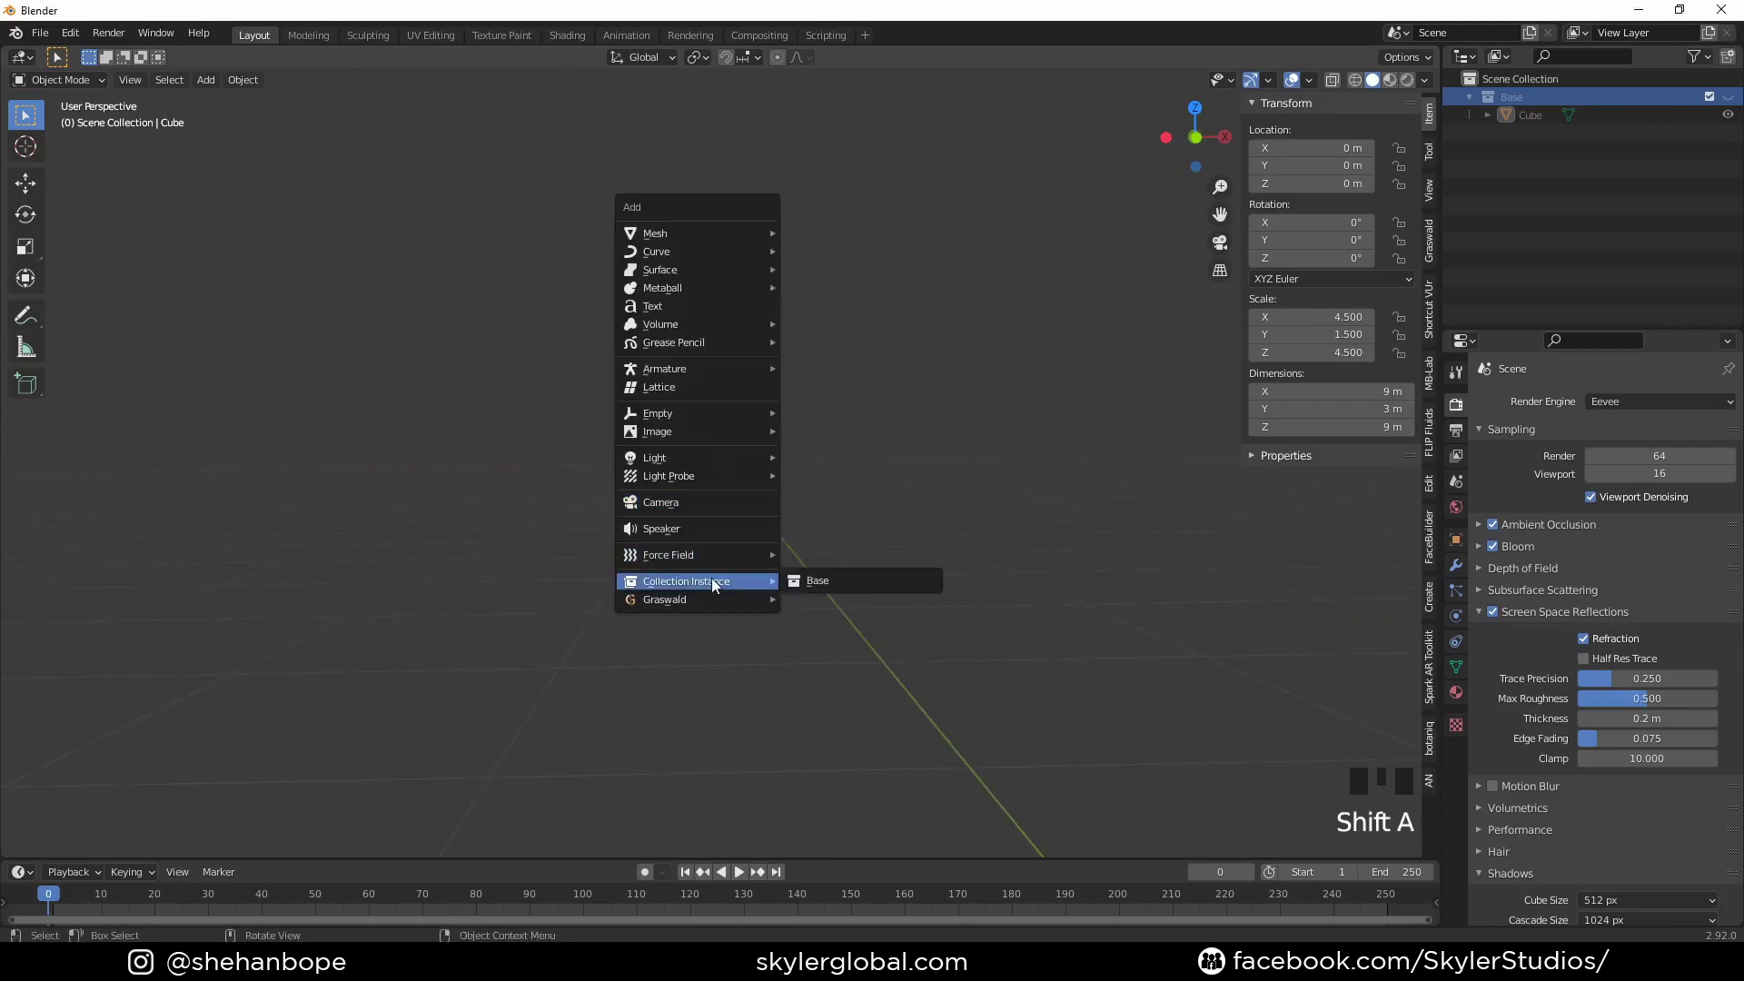
left_click(861, 583)
middle_click_drag(768, 525, 809, 558)
scroll(792, 591, "up", 1)
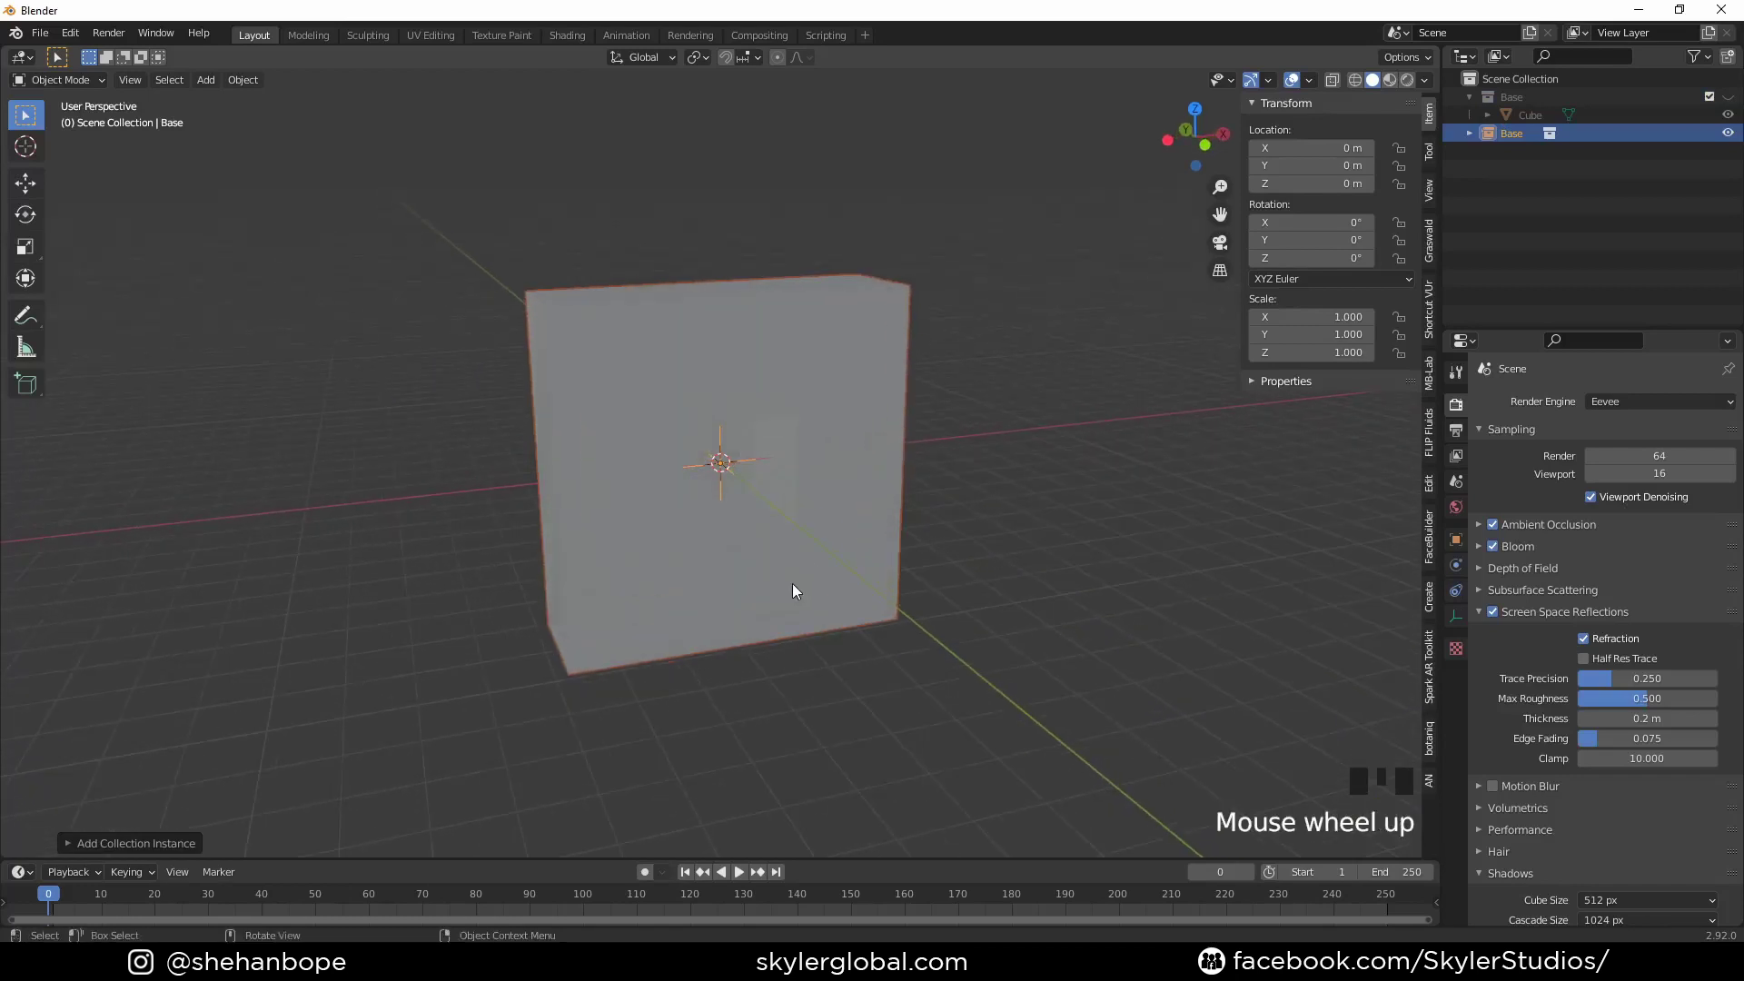
middle_click_drag(776, 591, 861, 486)
Step: Scale the Base instance up by a factor of 3
left_click(861, 487)
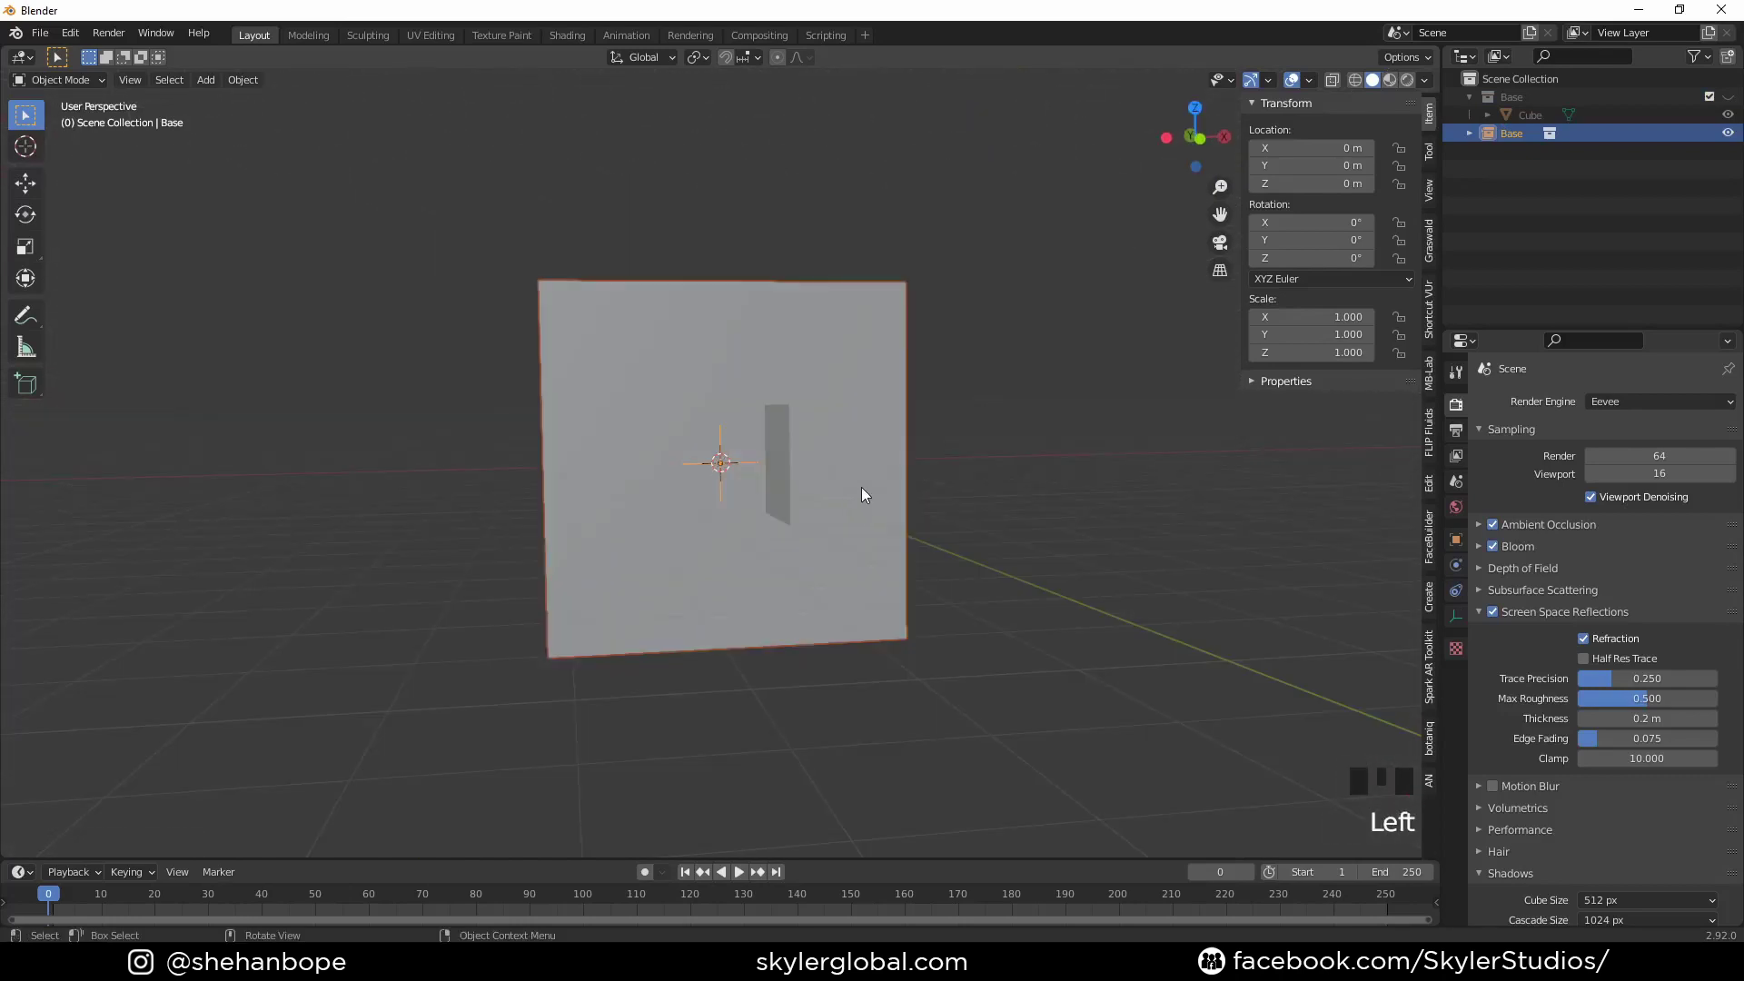
key("s")
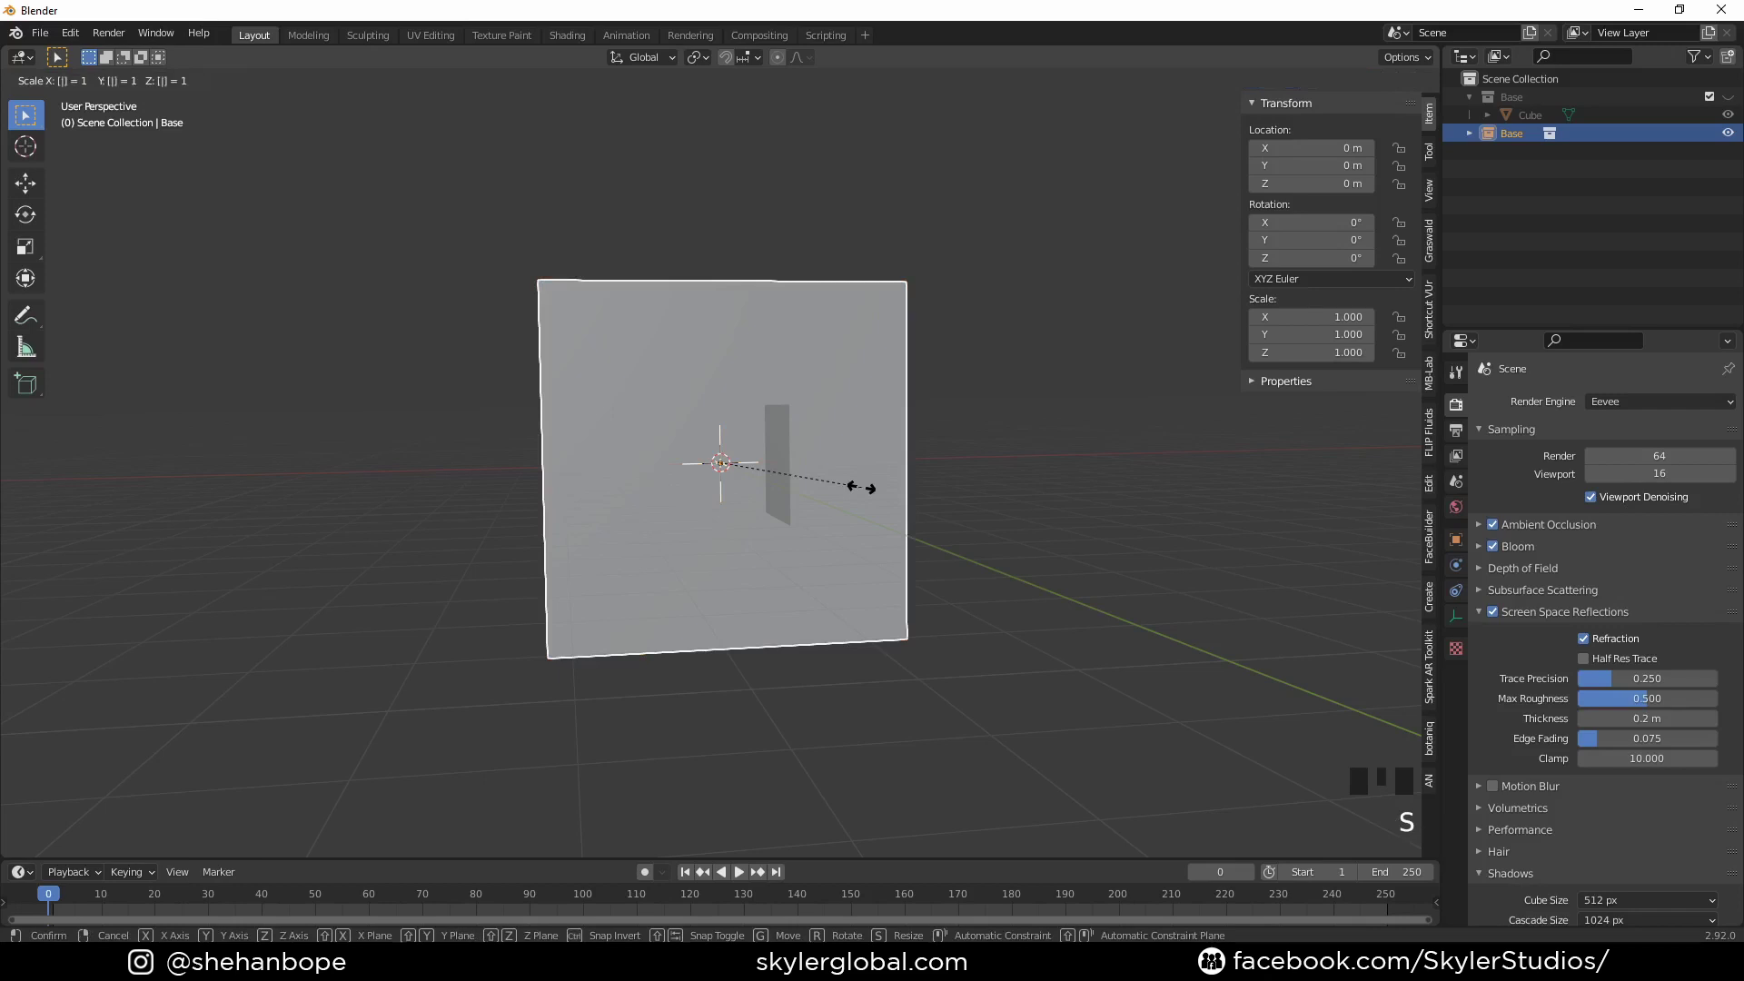
type("3")
key("Return")
scroll(858, 498, "down", 4)
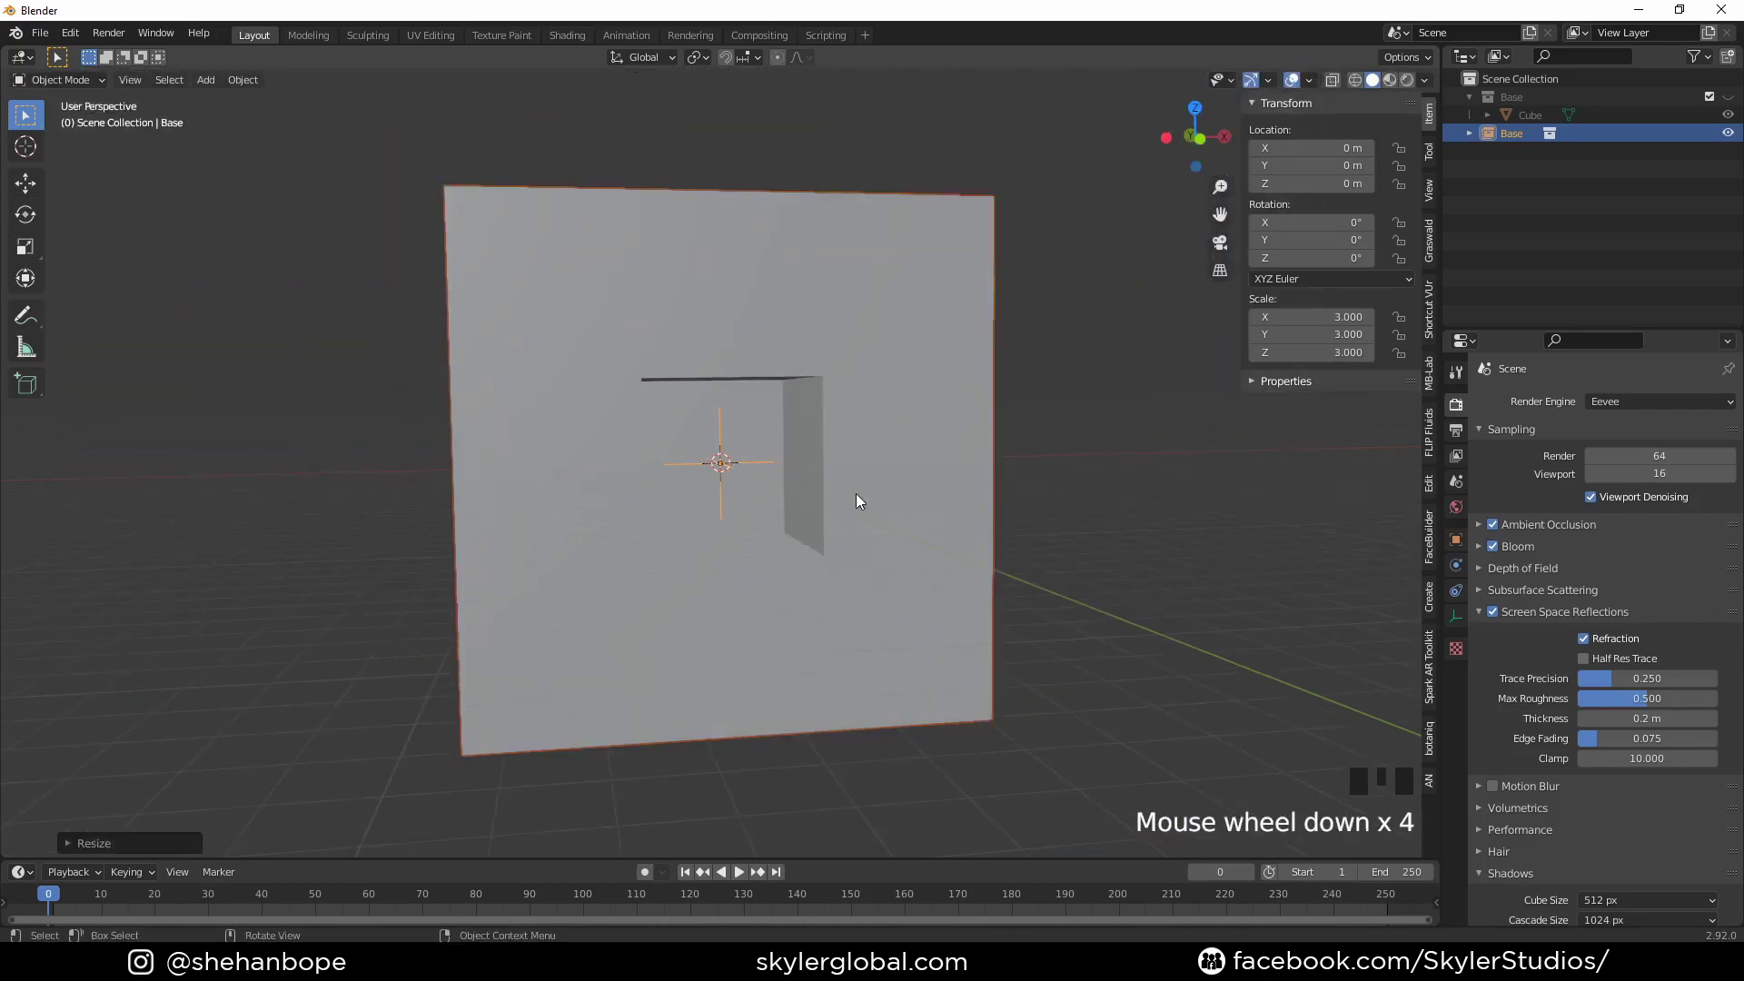
Step: Duplicate the instance in place, rotate the copy -90° on X, and set its scale to 1
key("shift+d")
right_click(853, 440)
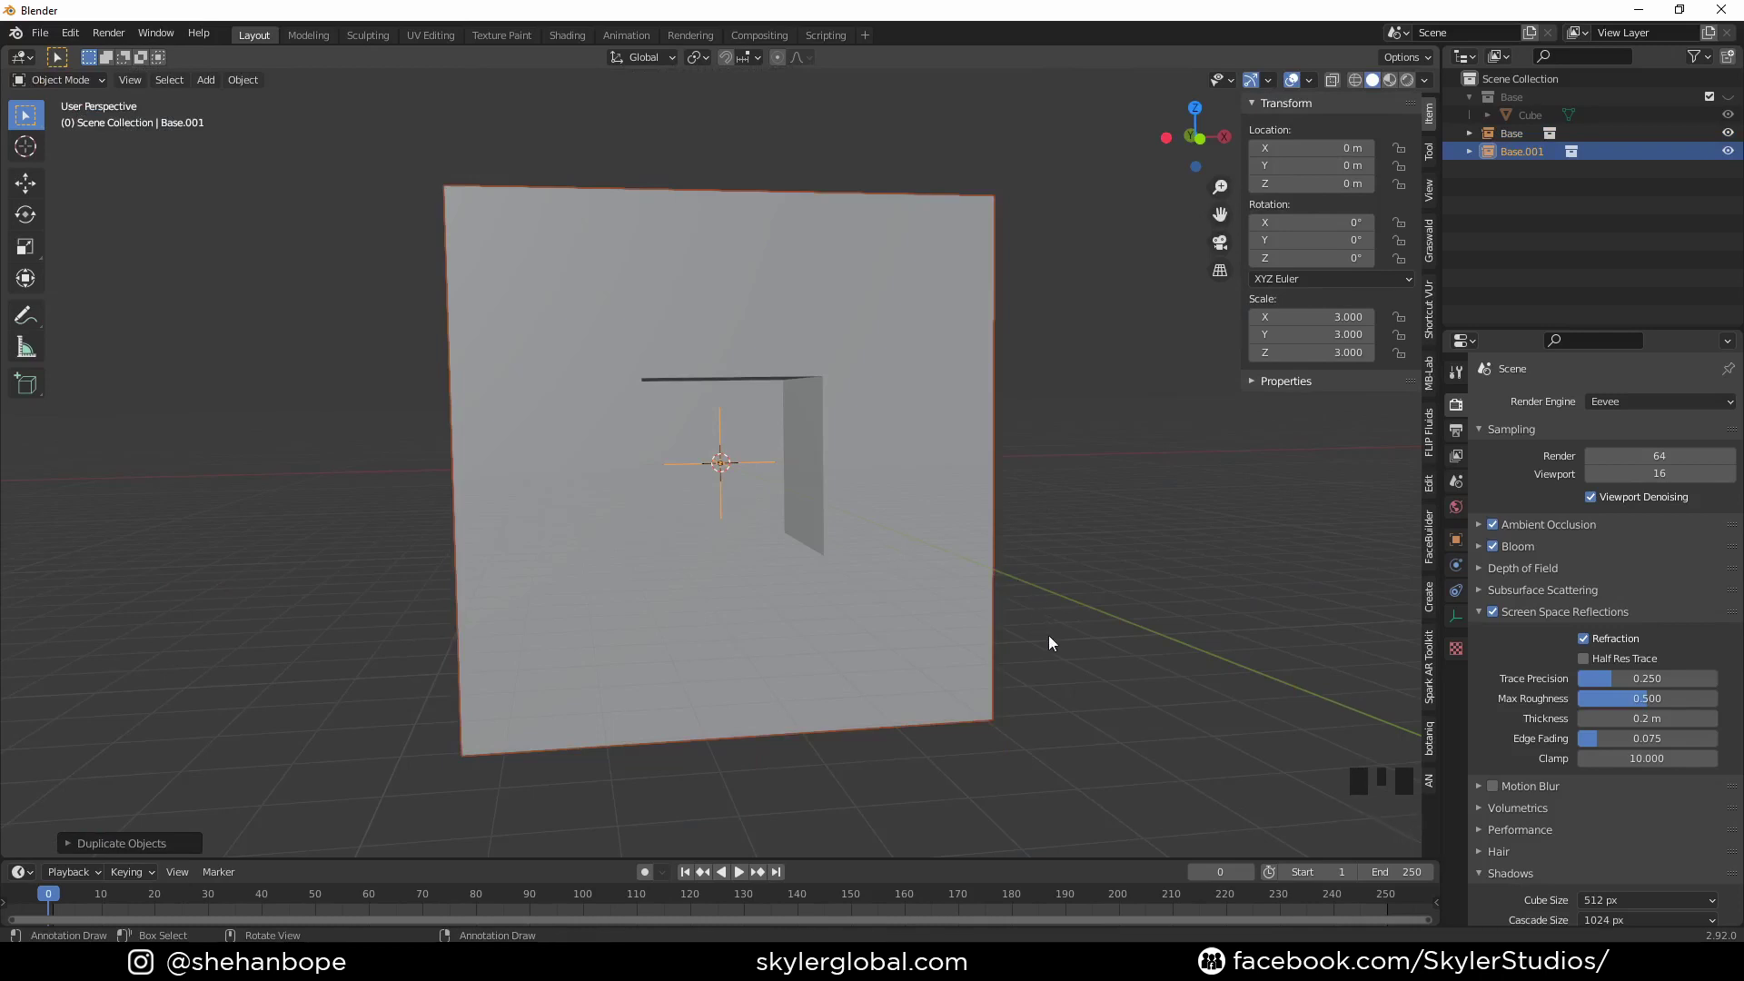
type("rx")
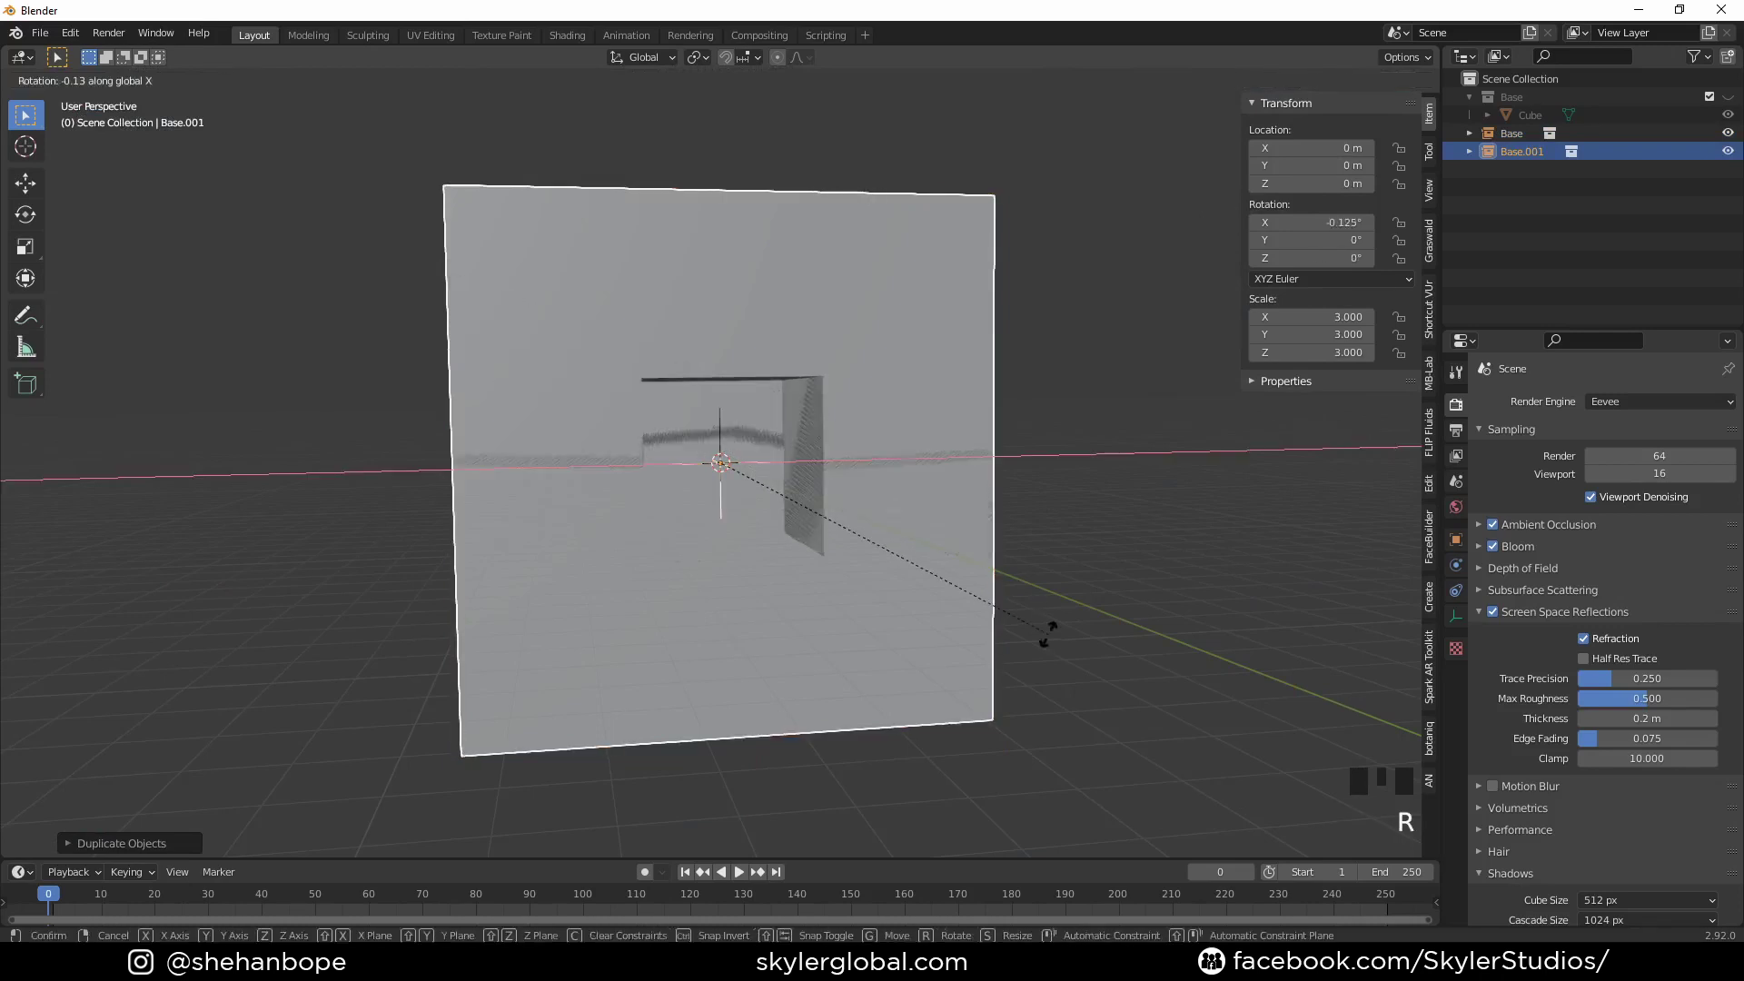
type("90")
key("minus")
key("Return")
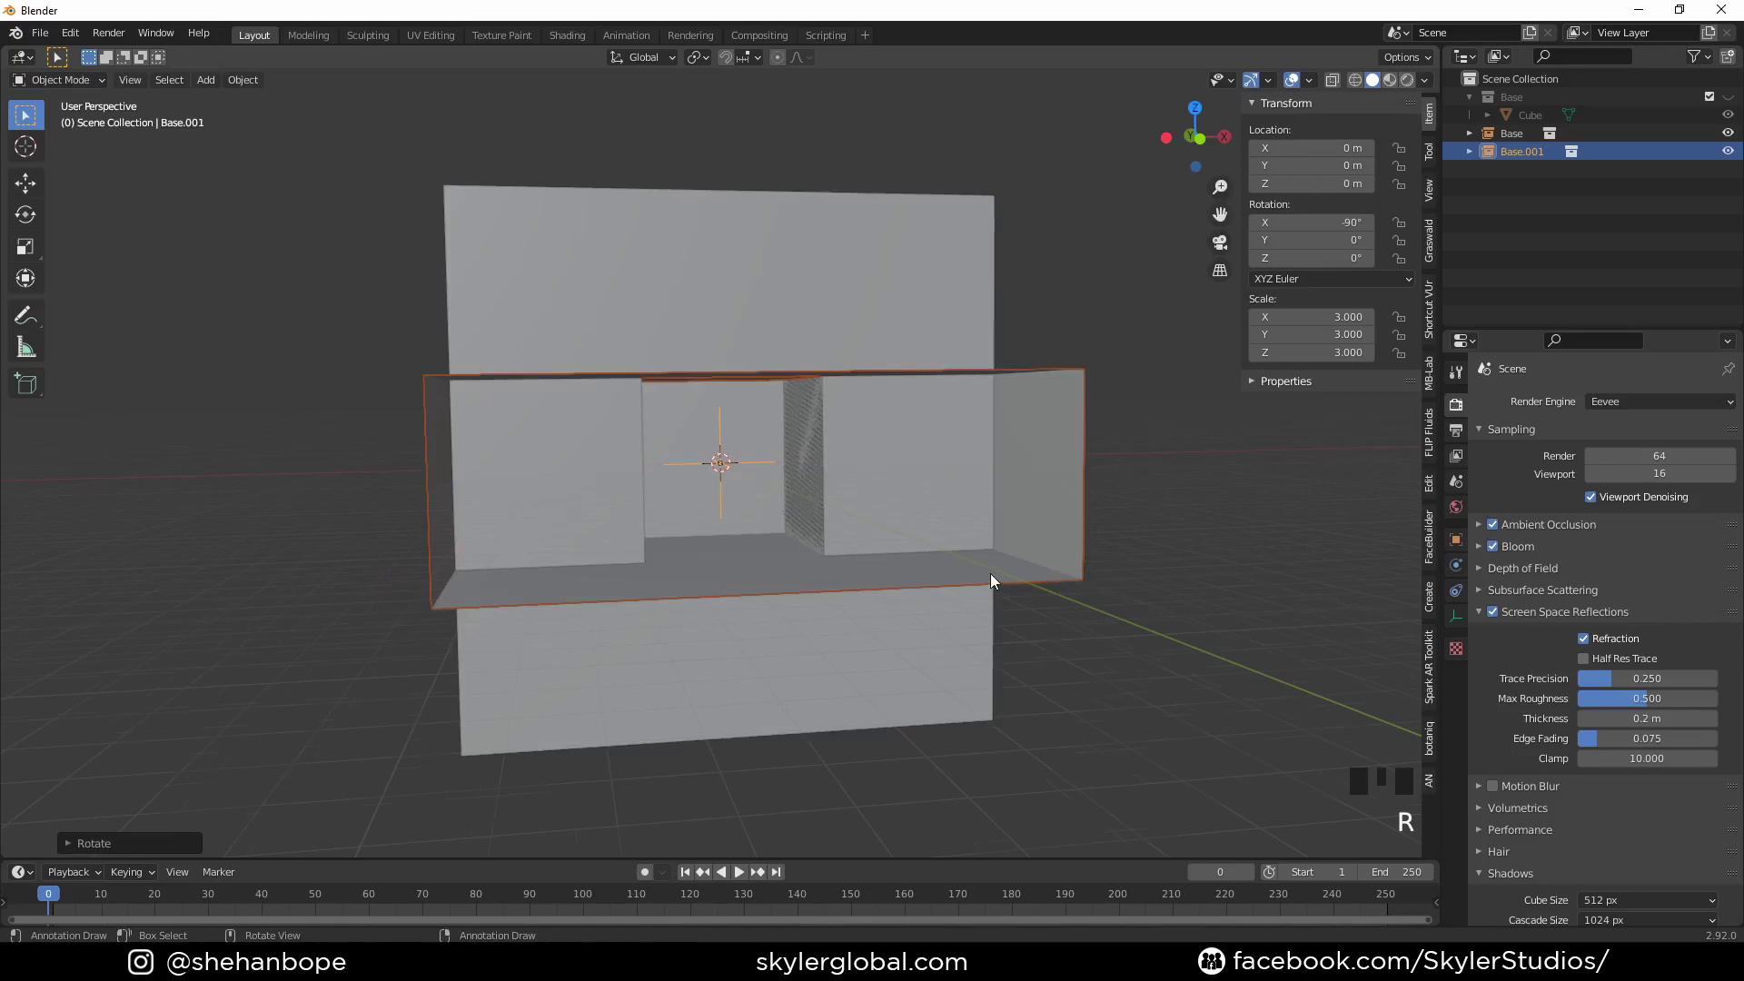
middle_click_drag(990, 574, 941, 587)
key("s")
left_click(941, 588)
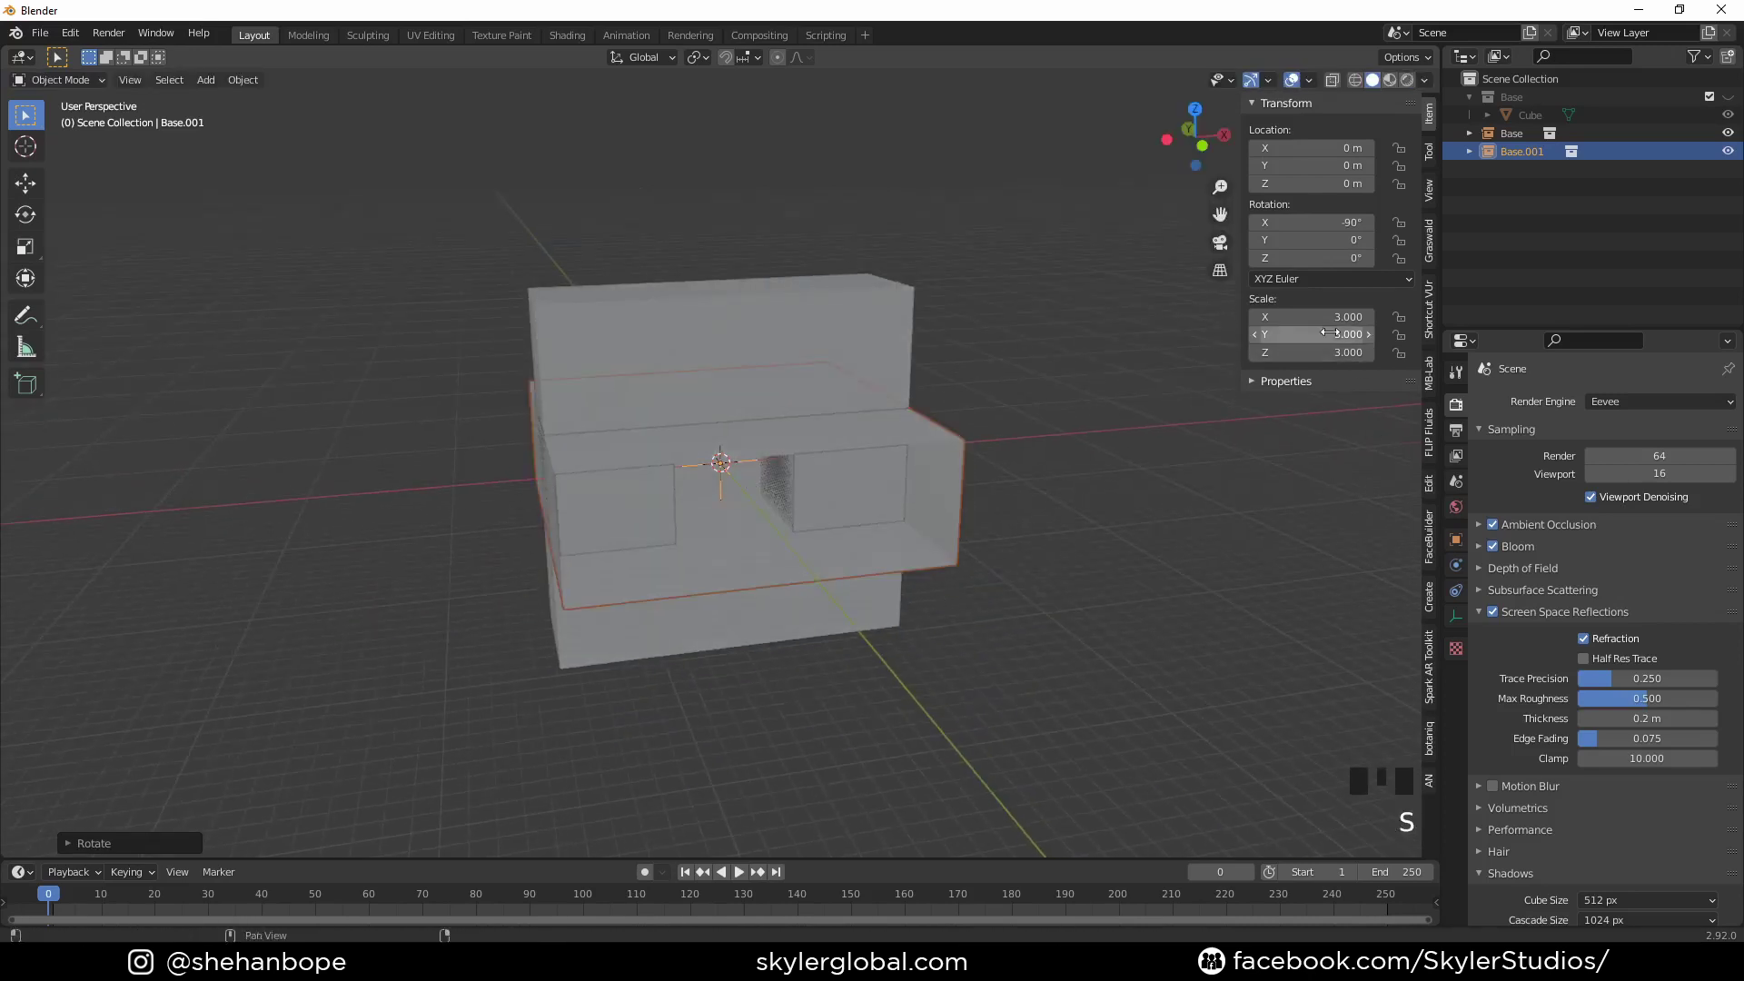
type("1")
key("Return")
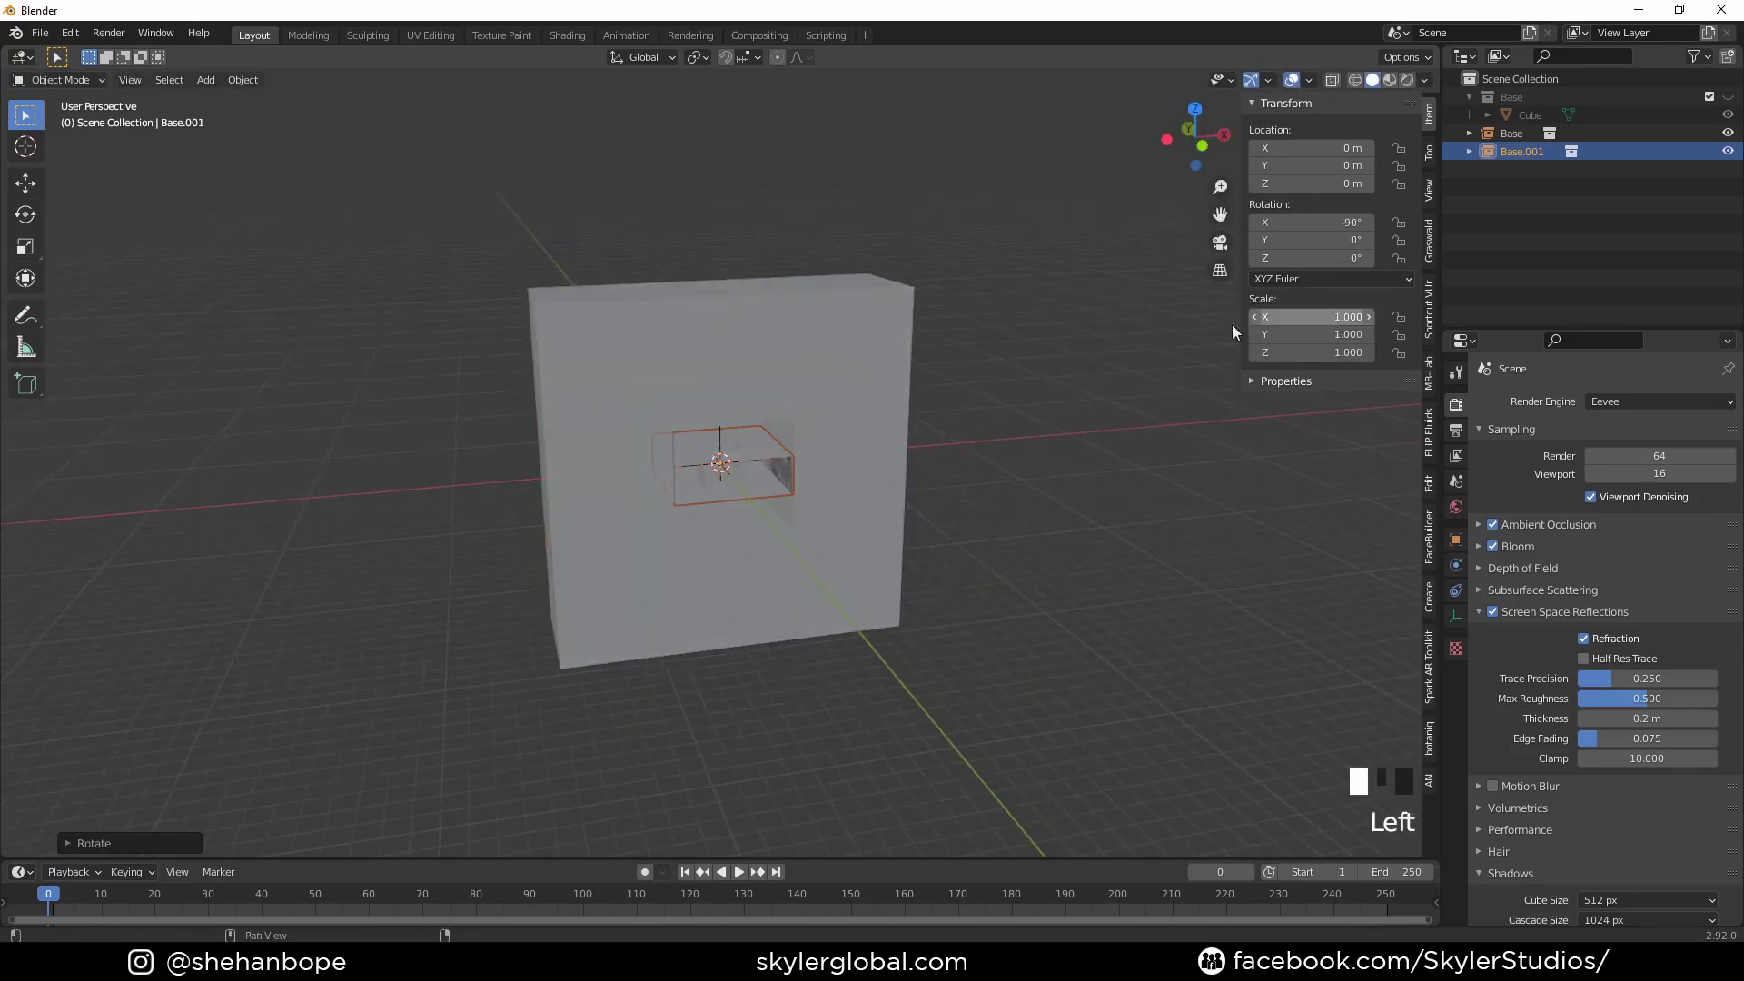
Step: Move the copy Base.001 straight down to Z -6 m
scroll(790, 563, "up", 4)
middle_click_drag(790, 563, 853, 405, "shift")
key("g")
key("z")
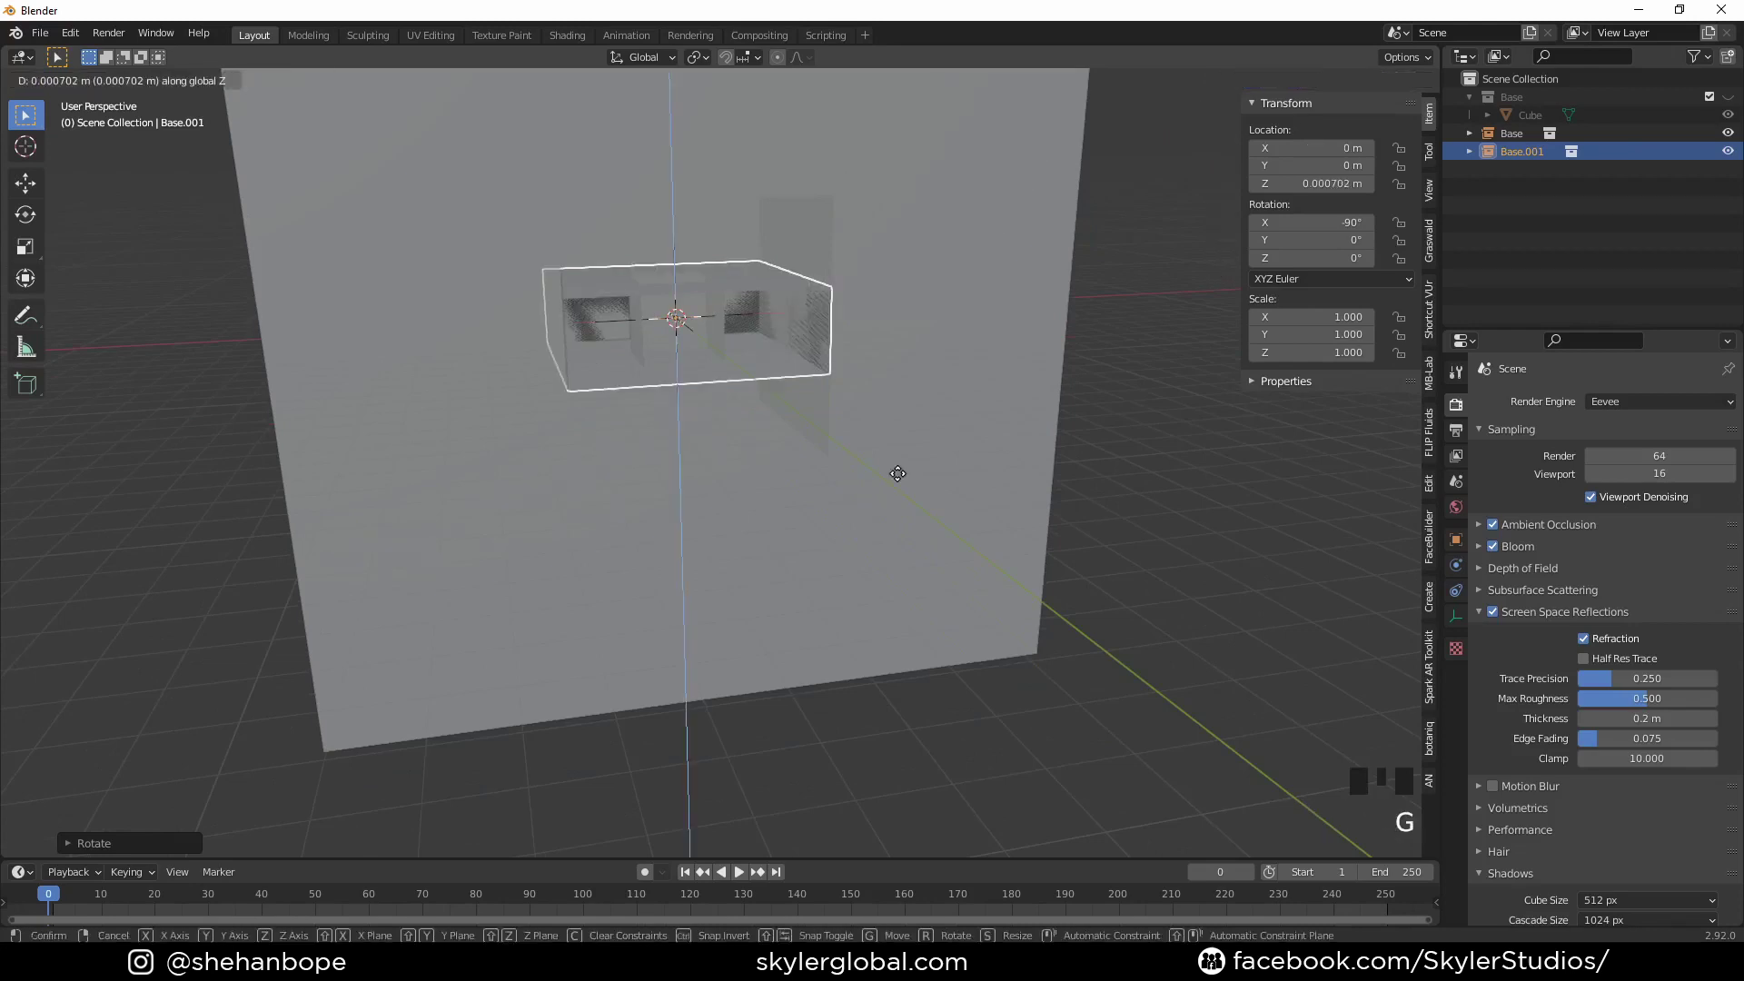
left_click(897, 632)
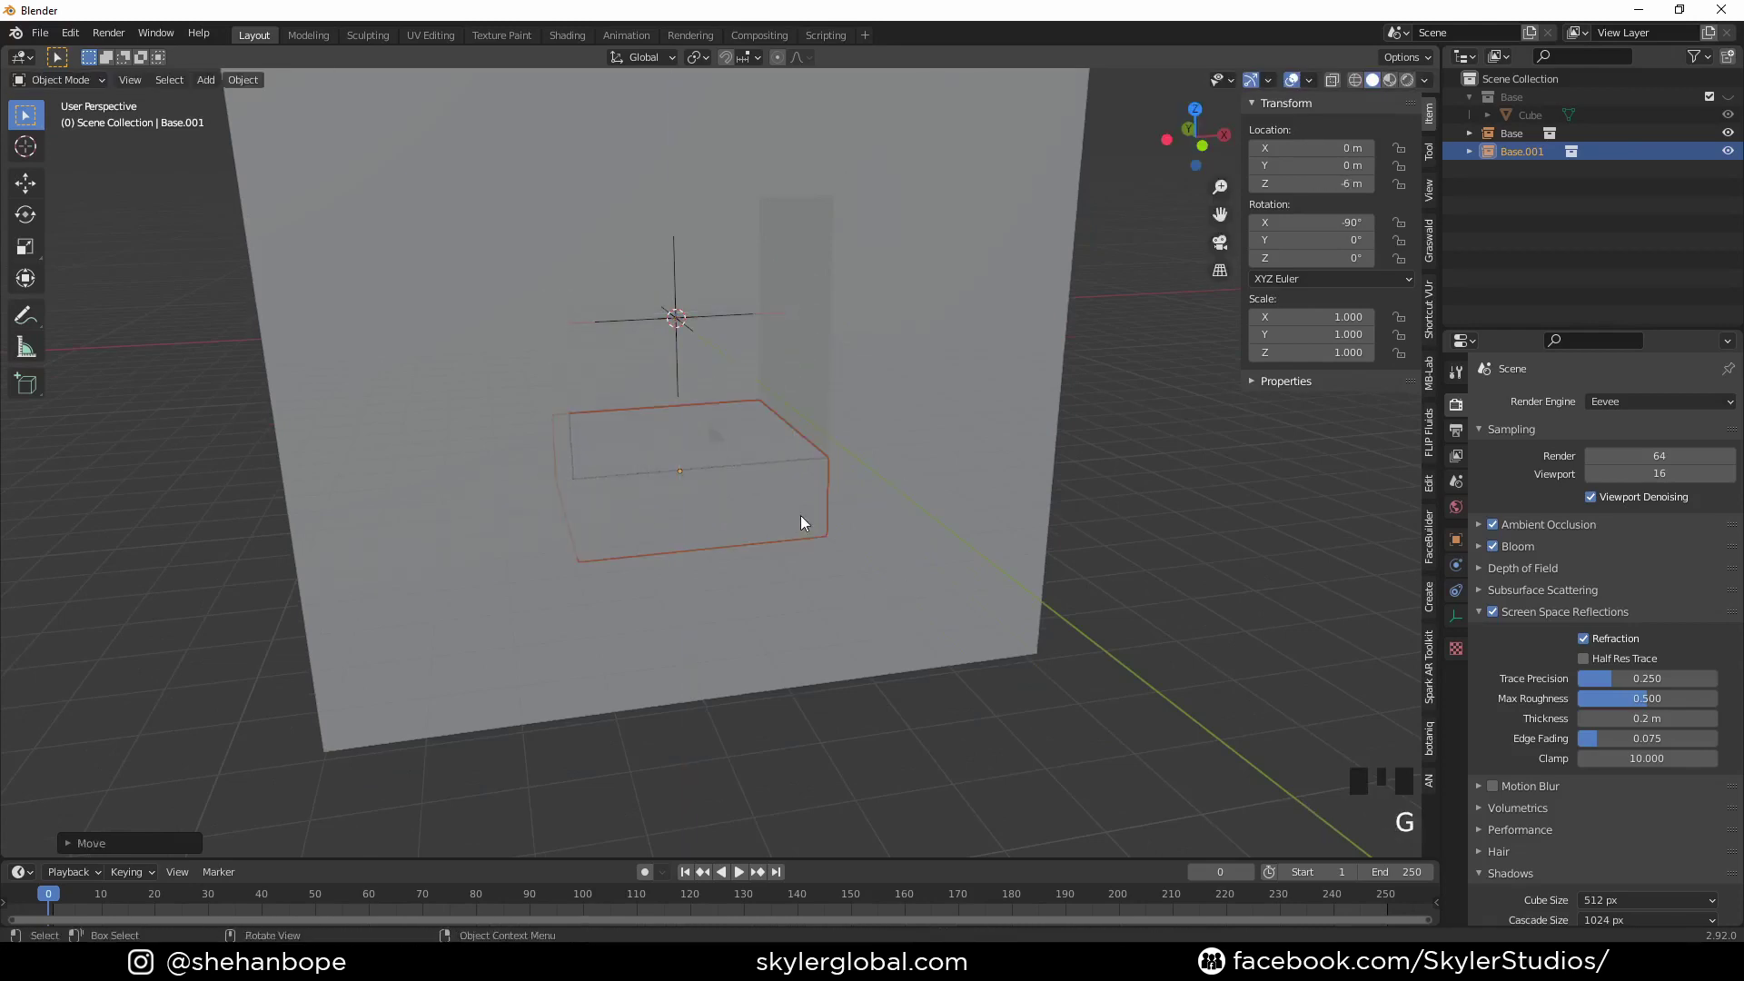
middle_click_drag(800, 515, 828, 455)
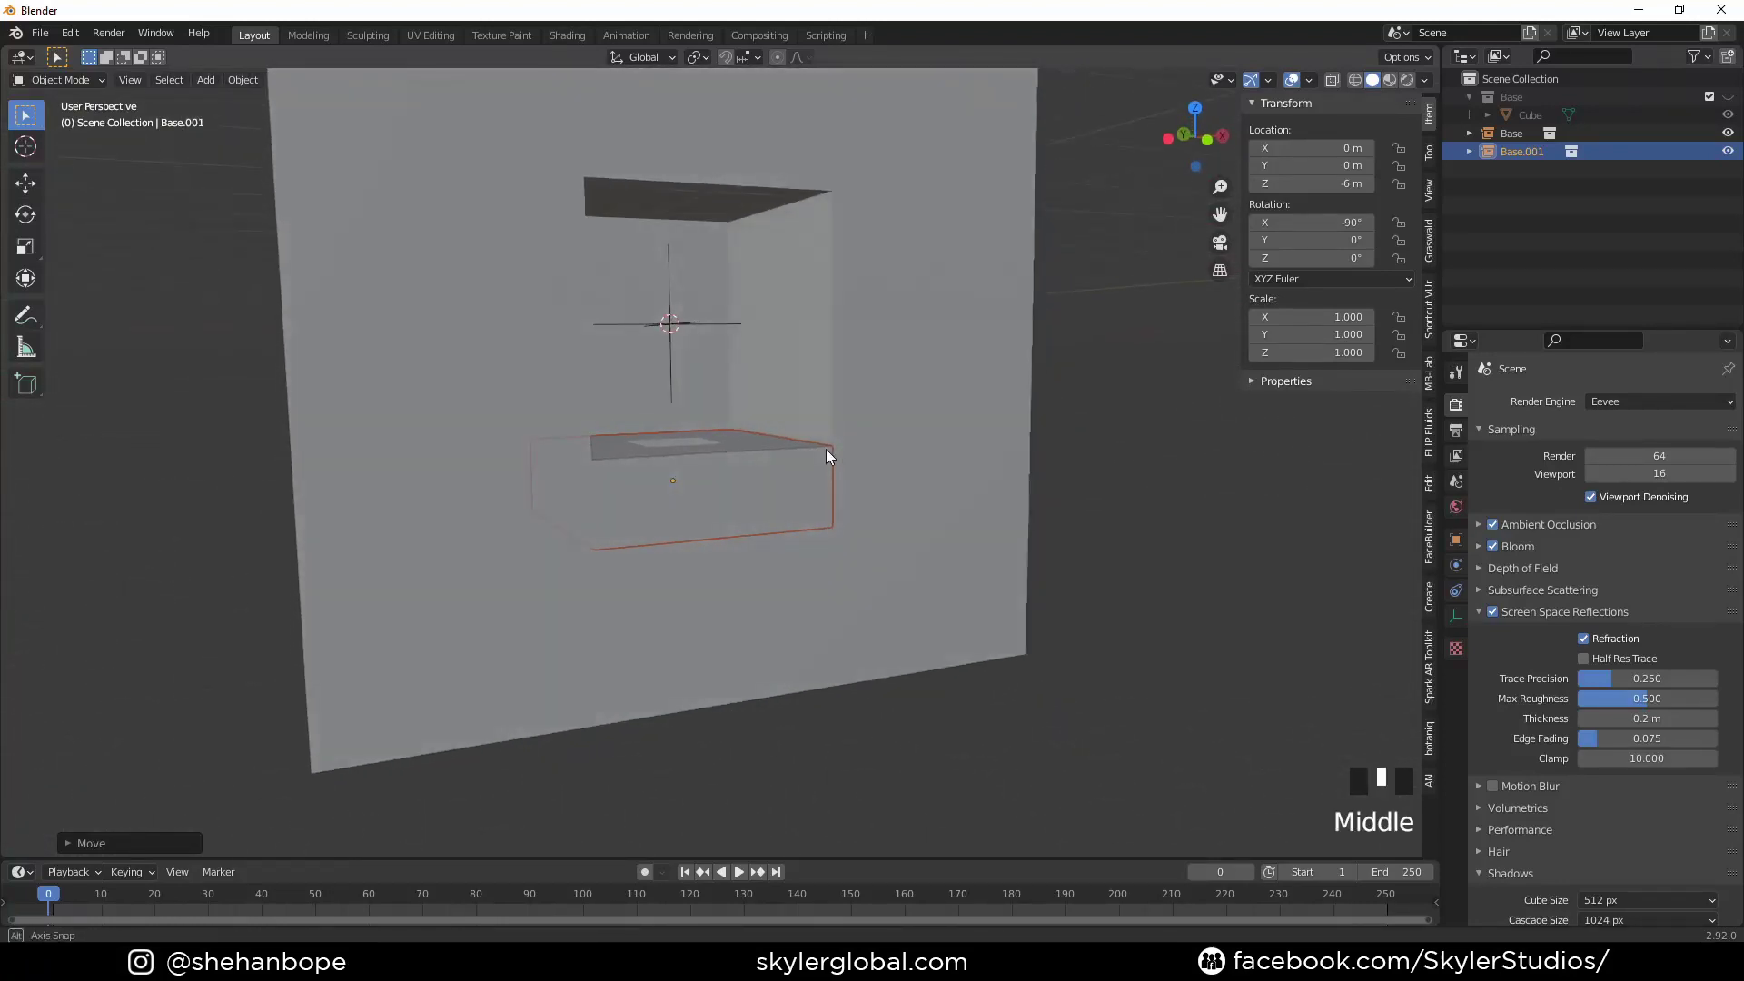
Step: In wireframe front view, raise Base.001 to Z -1.5 m inside the wall opening
left_click(1354, 78)
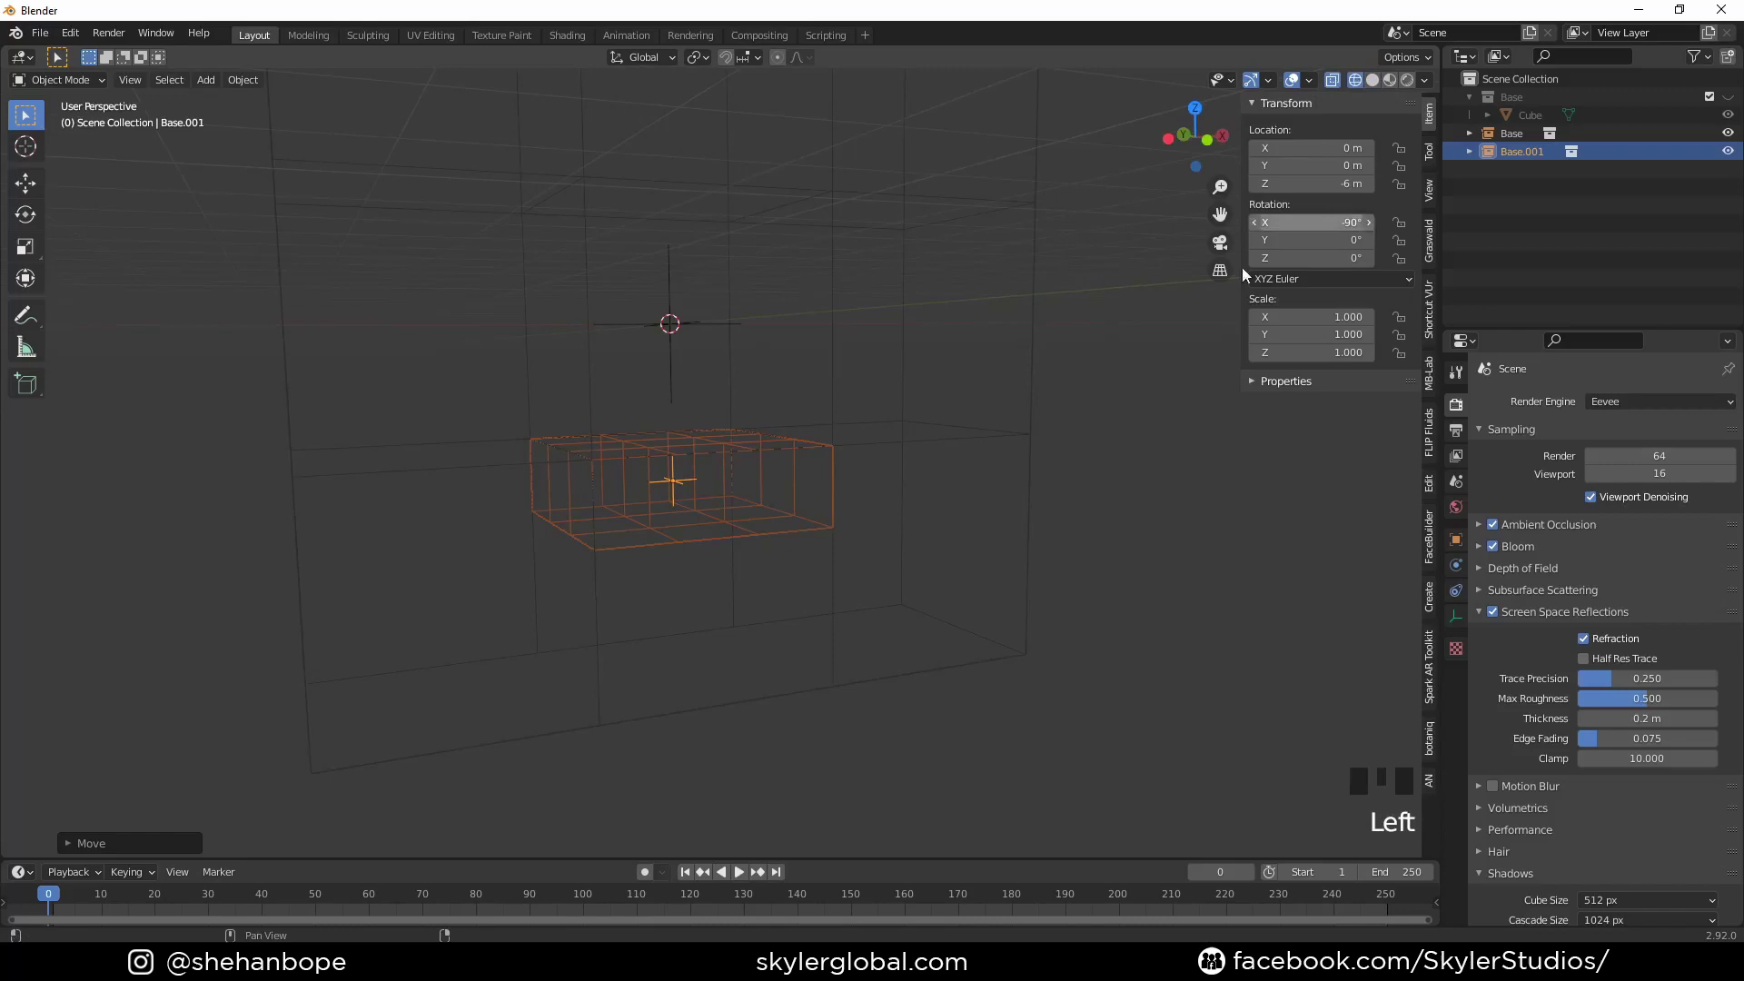
left_click(945, 557)
middle_click_drag(799, 290, 796, 426, "shift")
key("KP_1")
scroll(819, 478, "up", 3)
scroll(790, 427, "up", 3)
key("g")
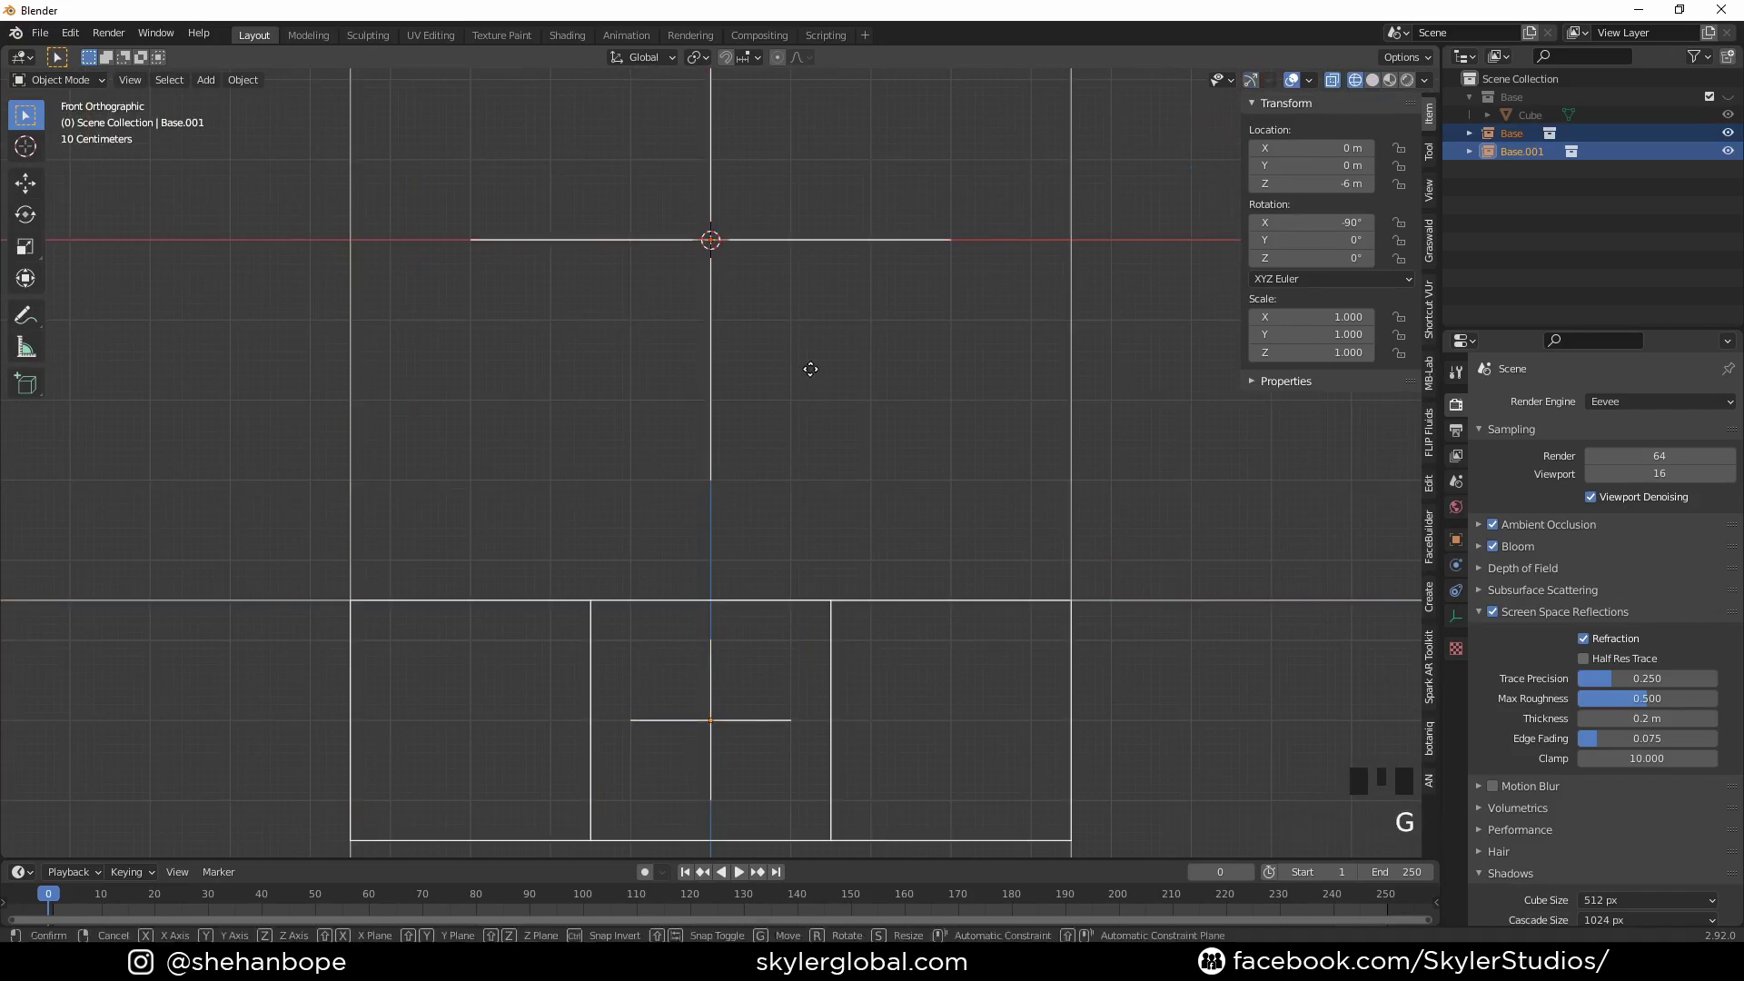
key("z")
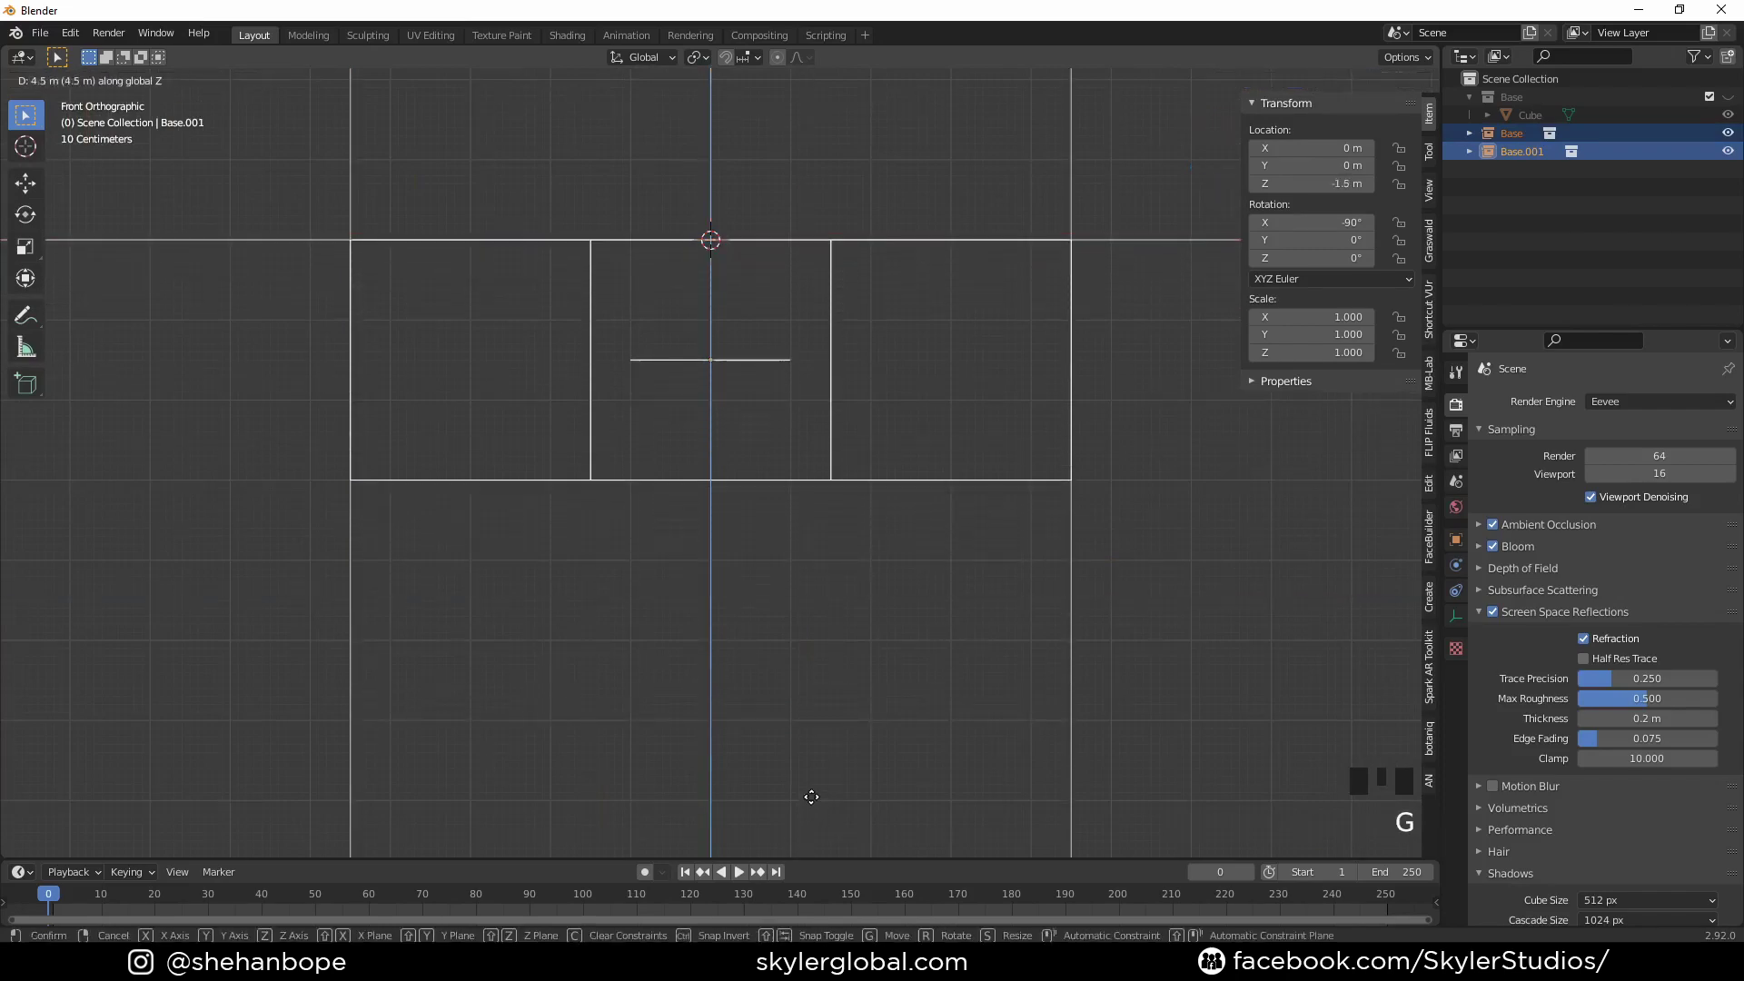
left_click(812, 798)
middle_click_drag(811, 797, 749, 469, "shift")
scroll(706, 352, "down", 1)
scroll(759, 455, "down", 2)
Step: Return to solid shading and save the file as Tutorial Files.blend
left_click(1372, 79)
scroll(903, 490, "down", 2)
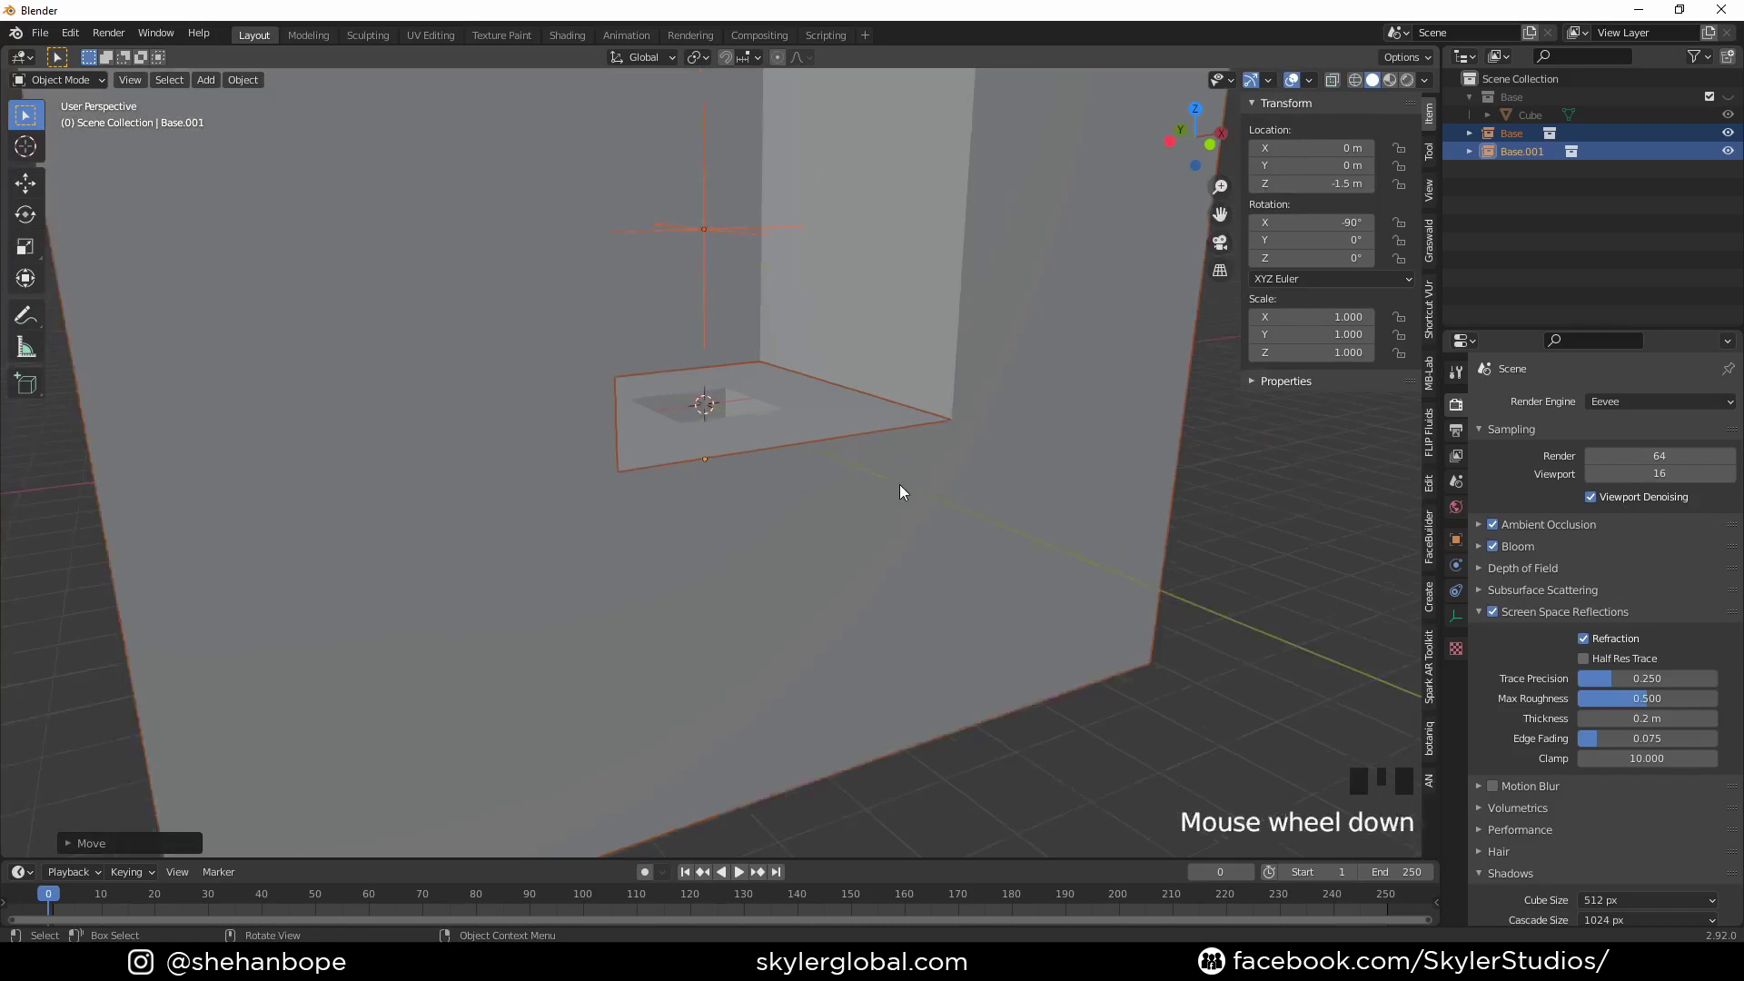
mouse_move(903, 491)
middle_mouse_down()
mouse_move(935, 525)
mouse_move(882, 538)
middle_mouse_up()
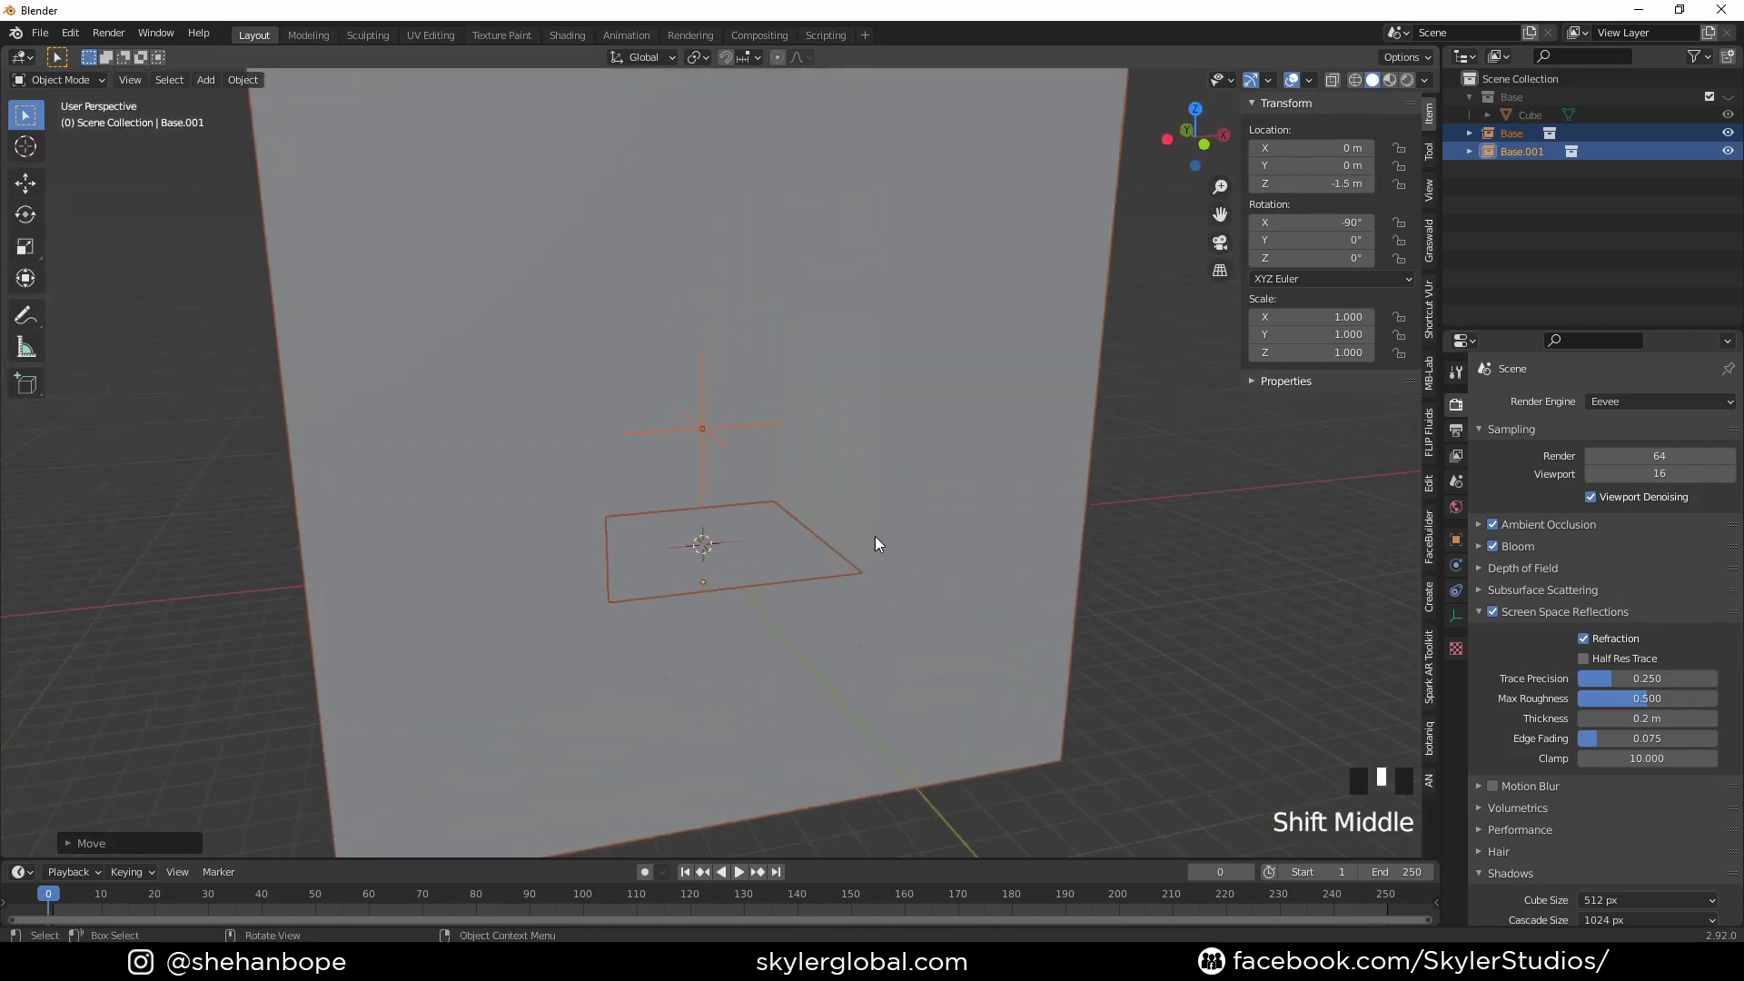
key("ctrl+s")
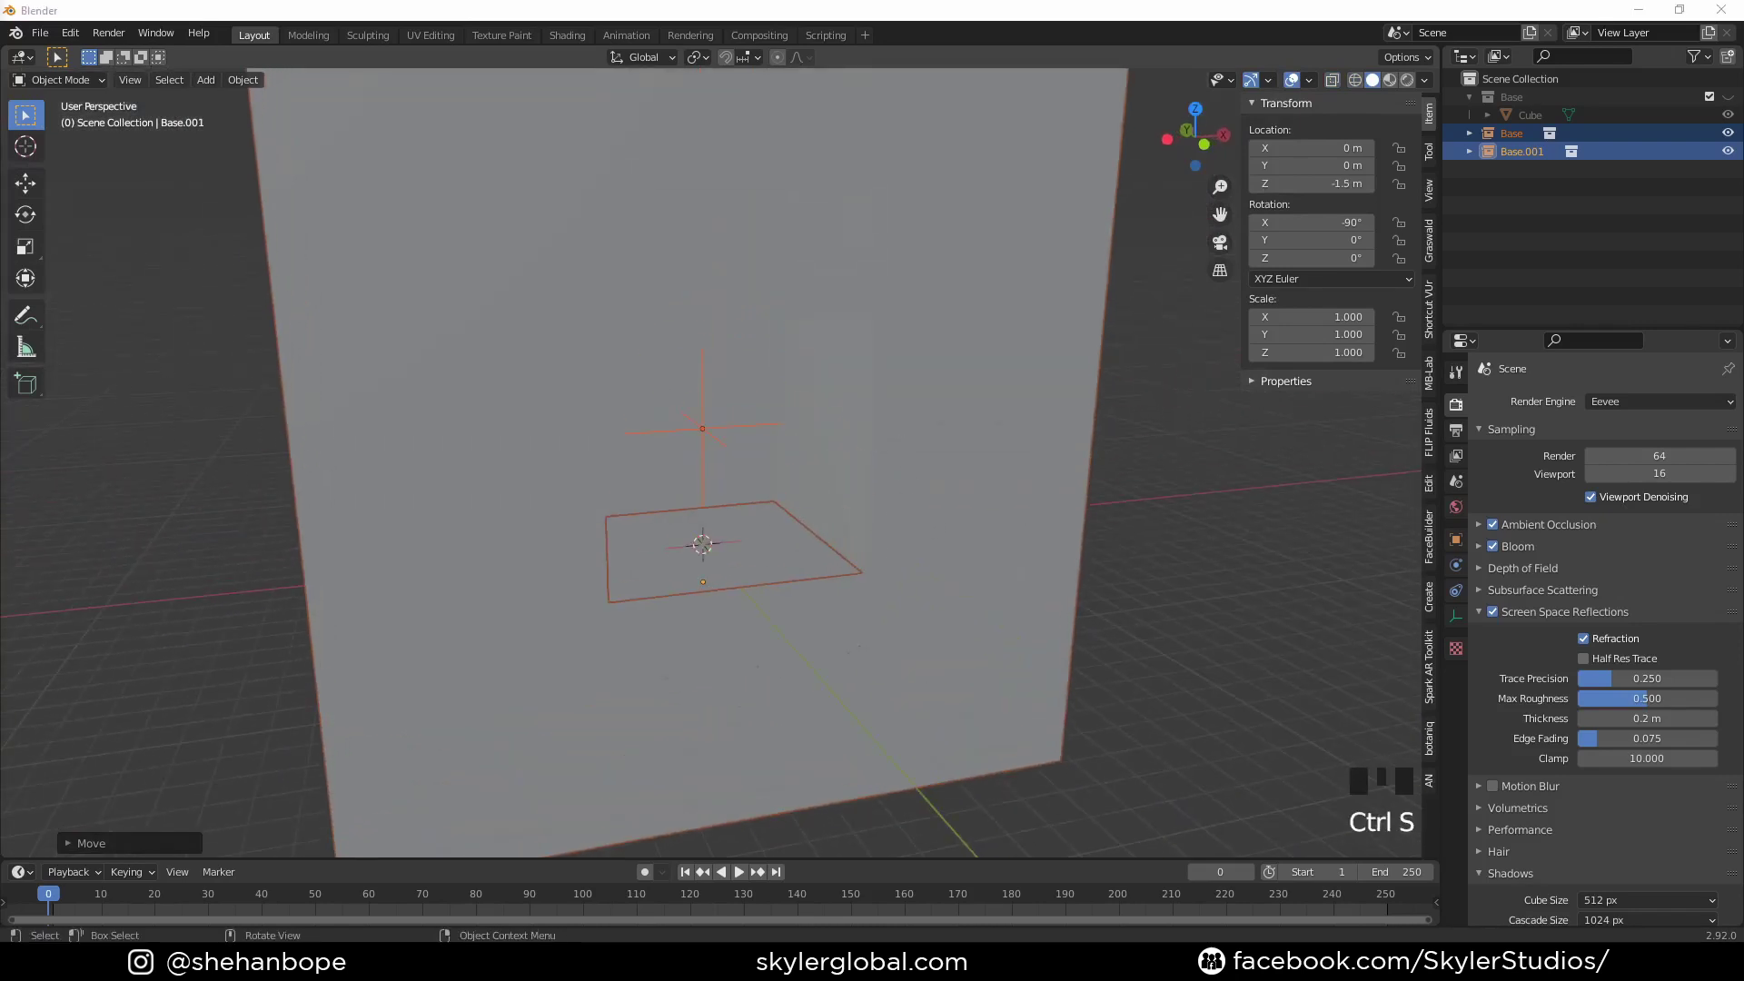
key("Return")
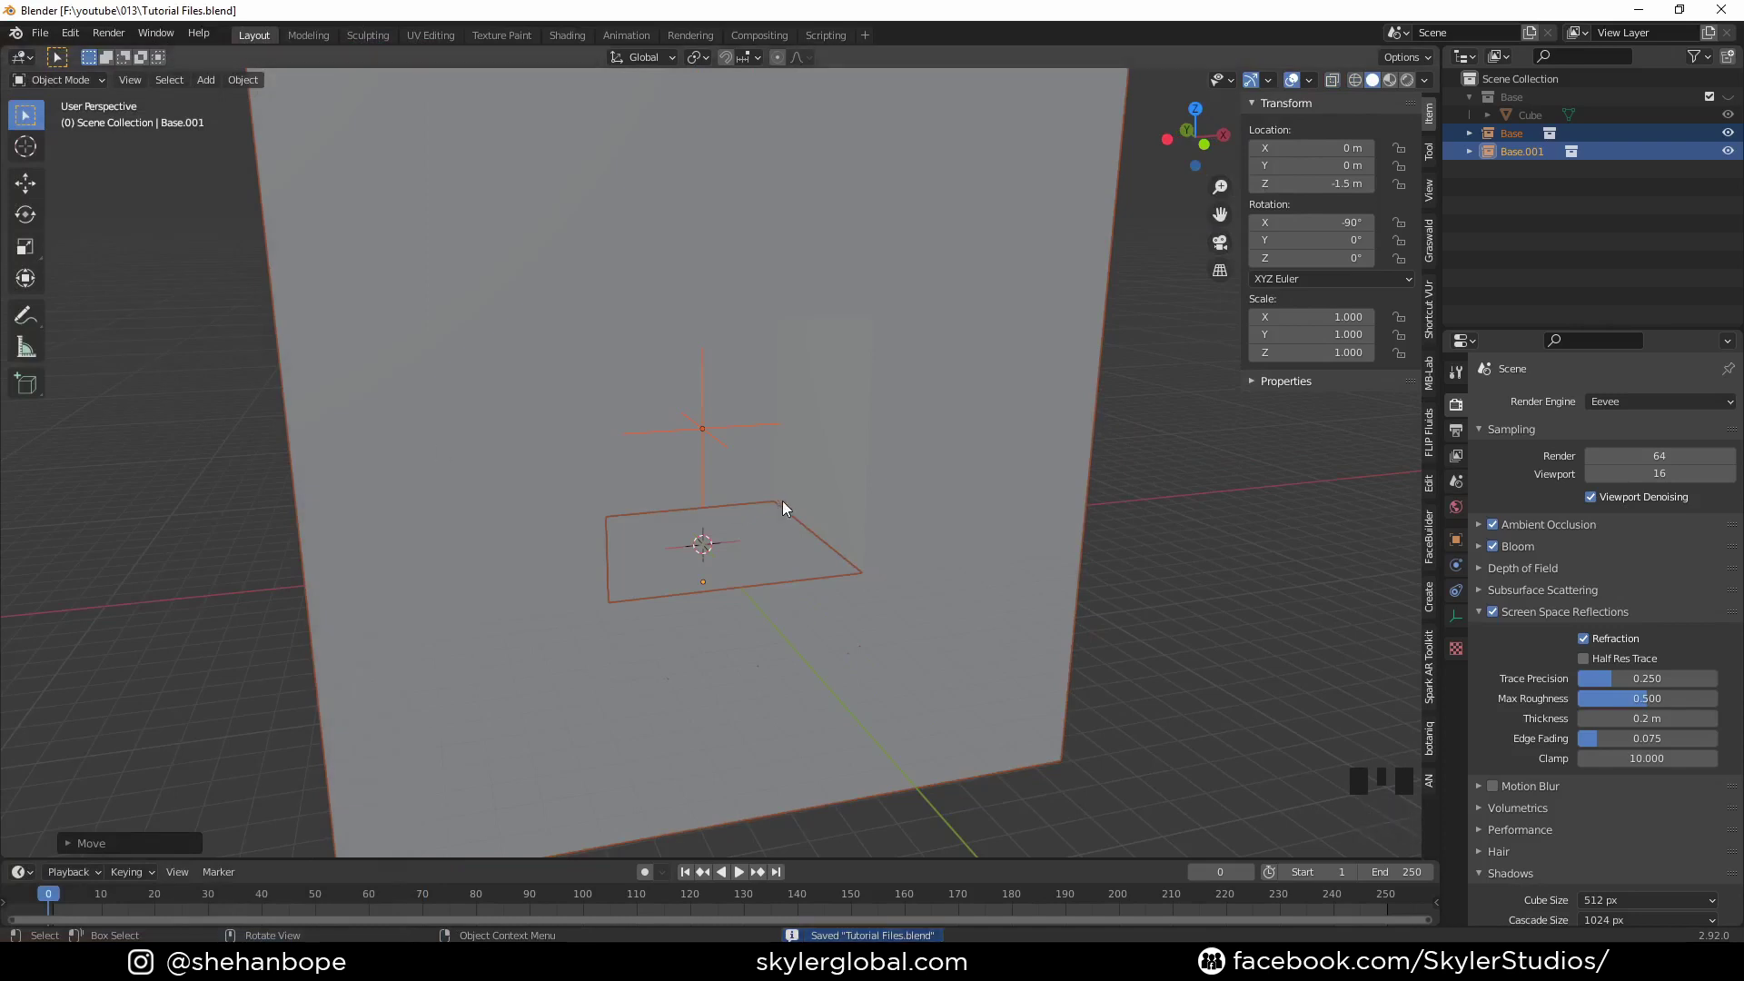
scroll(831, 550, "down", 2)
Step: In Preferences > Animation, set Default Interpolation to Linear and close the window
scroll(832, 575, "up", 1)
middle_click_drag(831, 580, 941, 550)
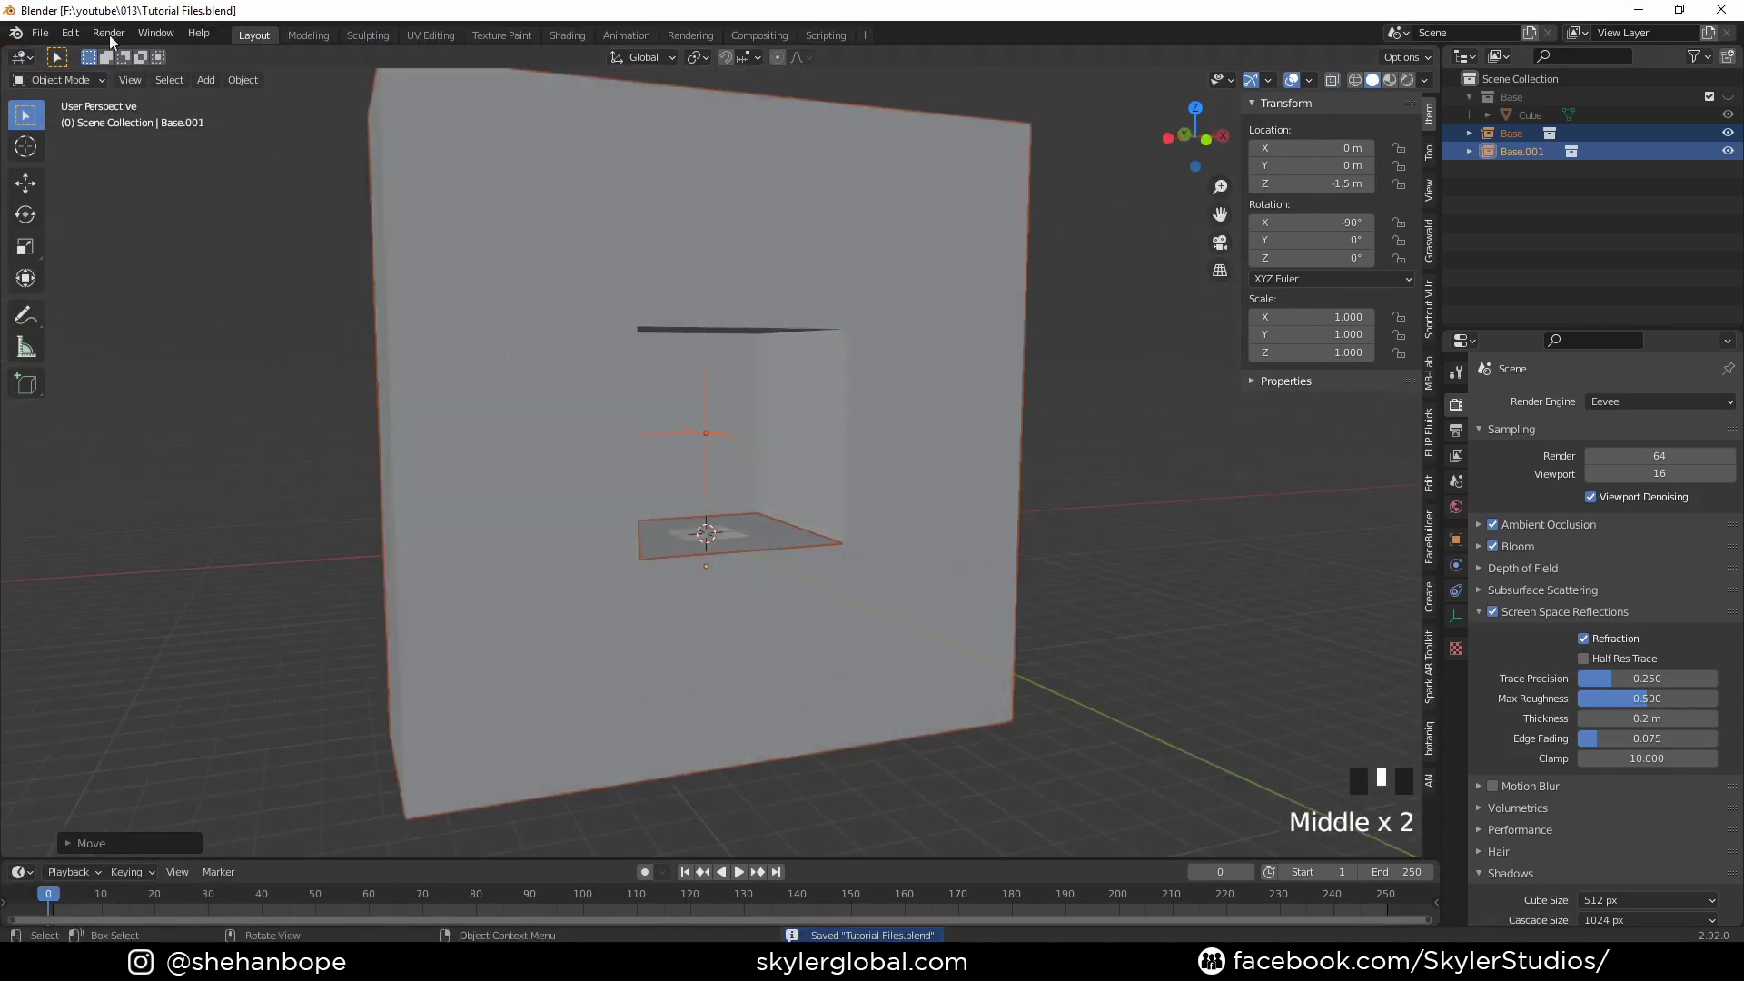
left_click(71, 33)
left_click(147, 291)
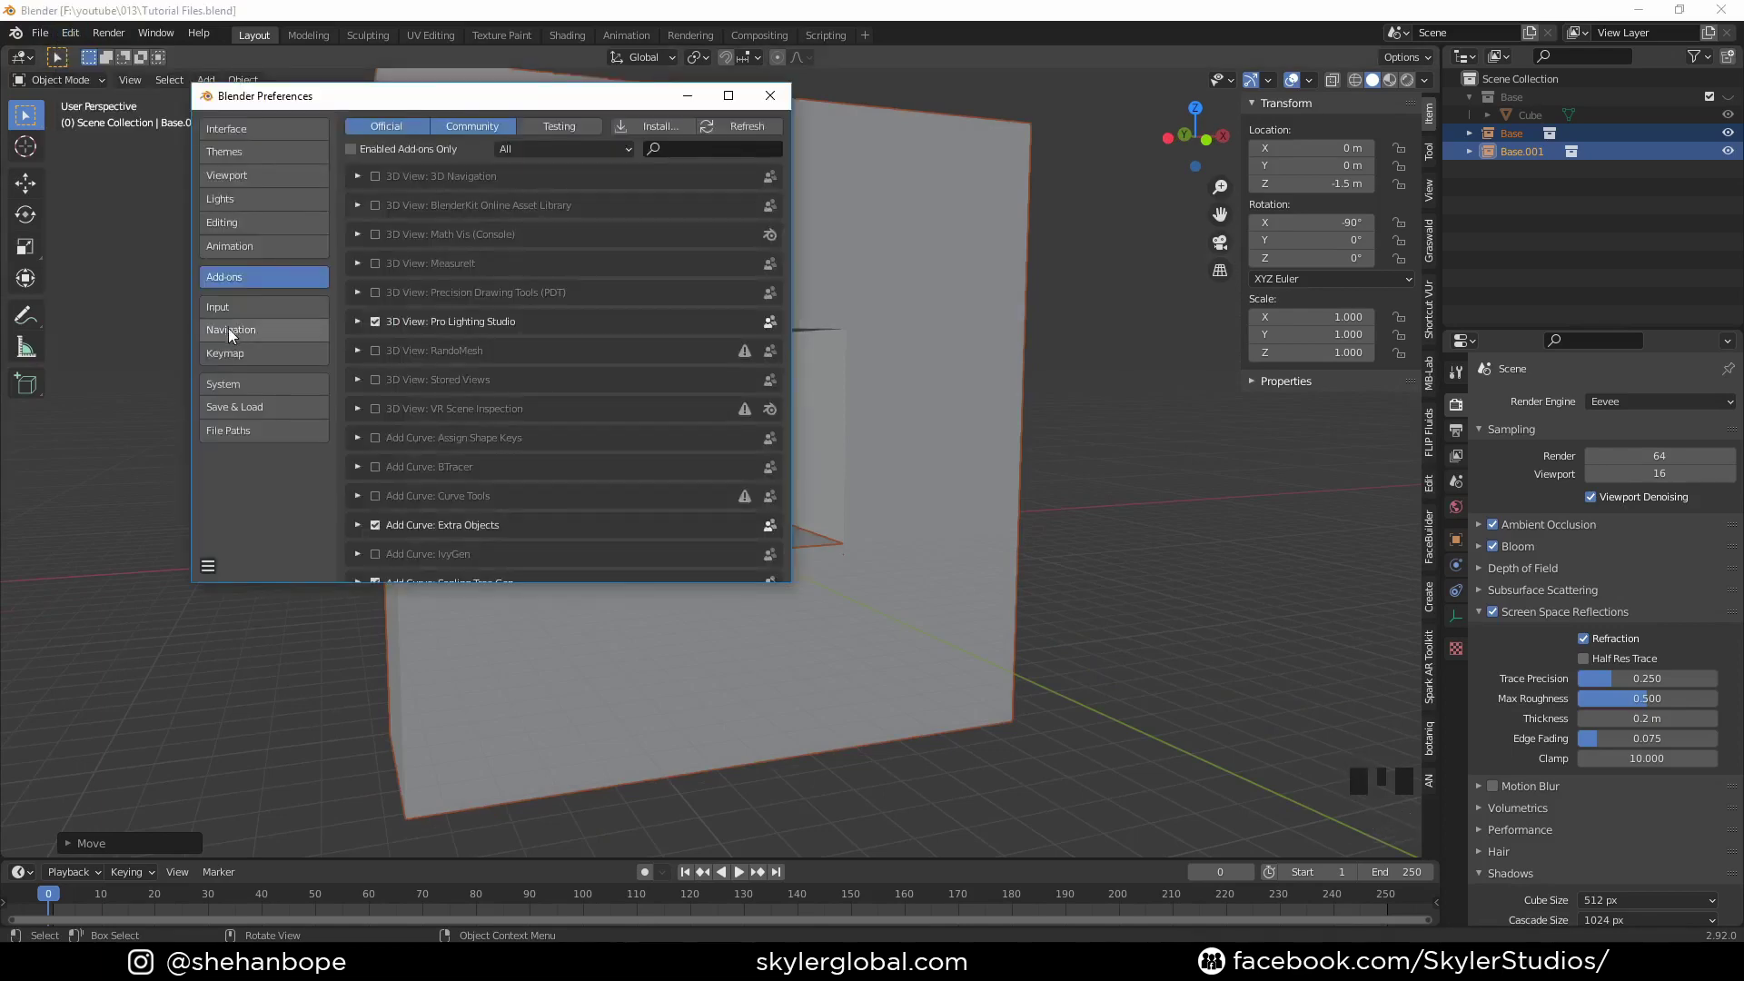
left_click(276, 248)
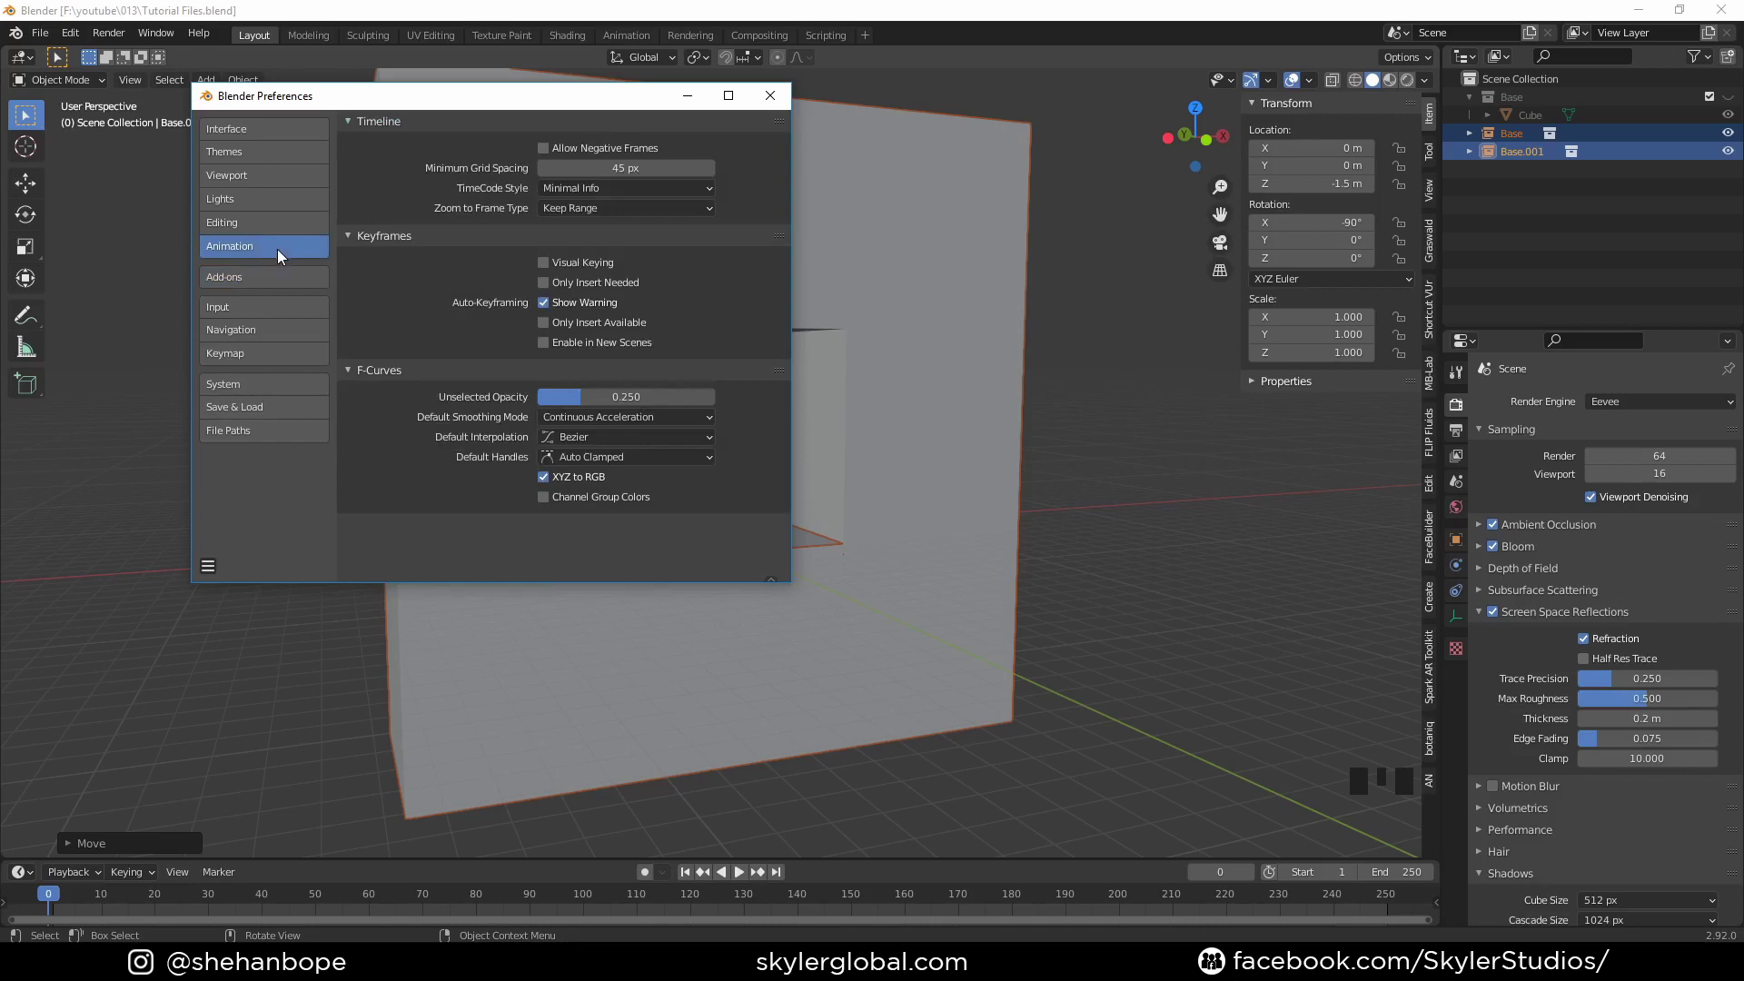
left_click(626, 437)
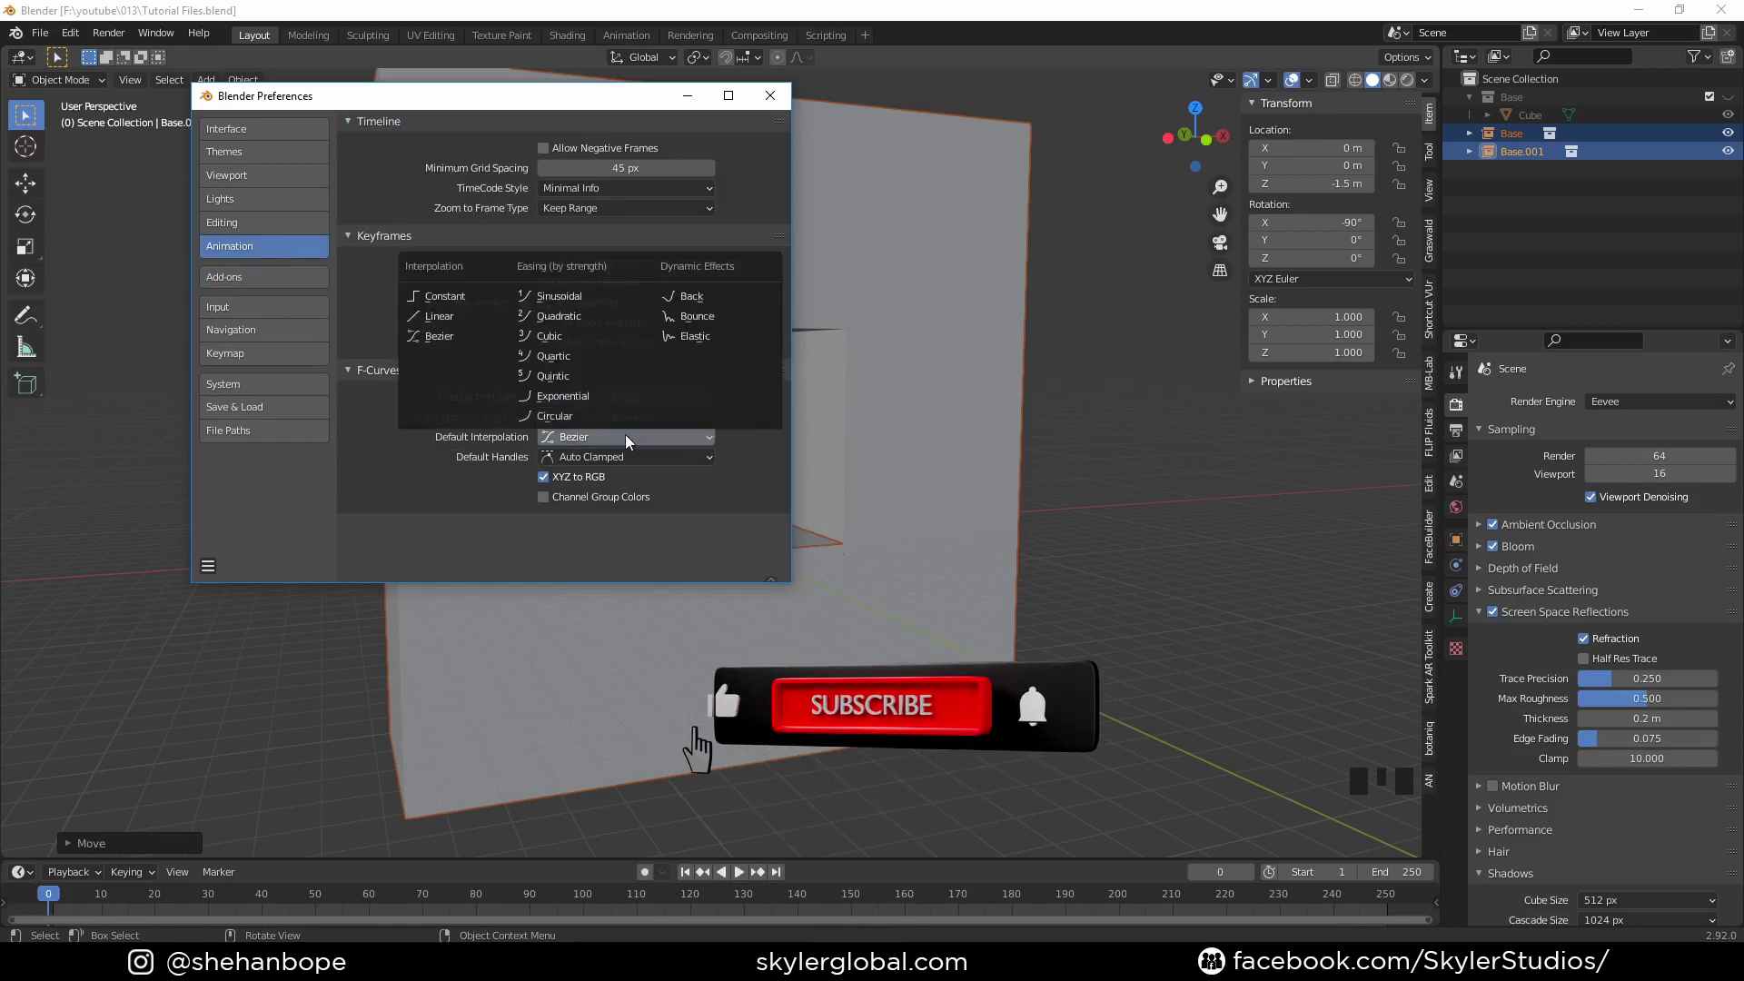
left_click(439, 316)
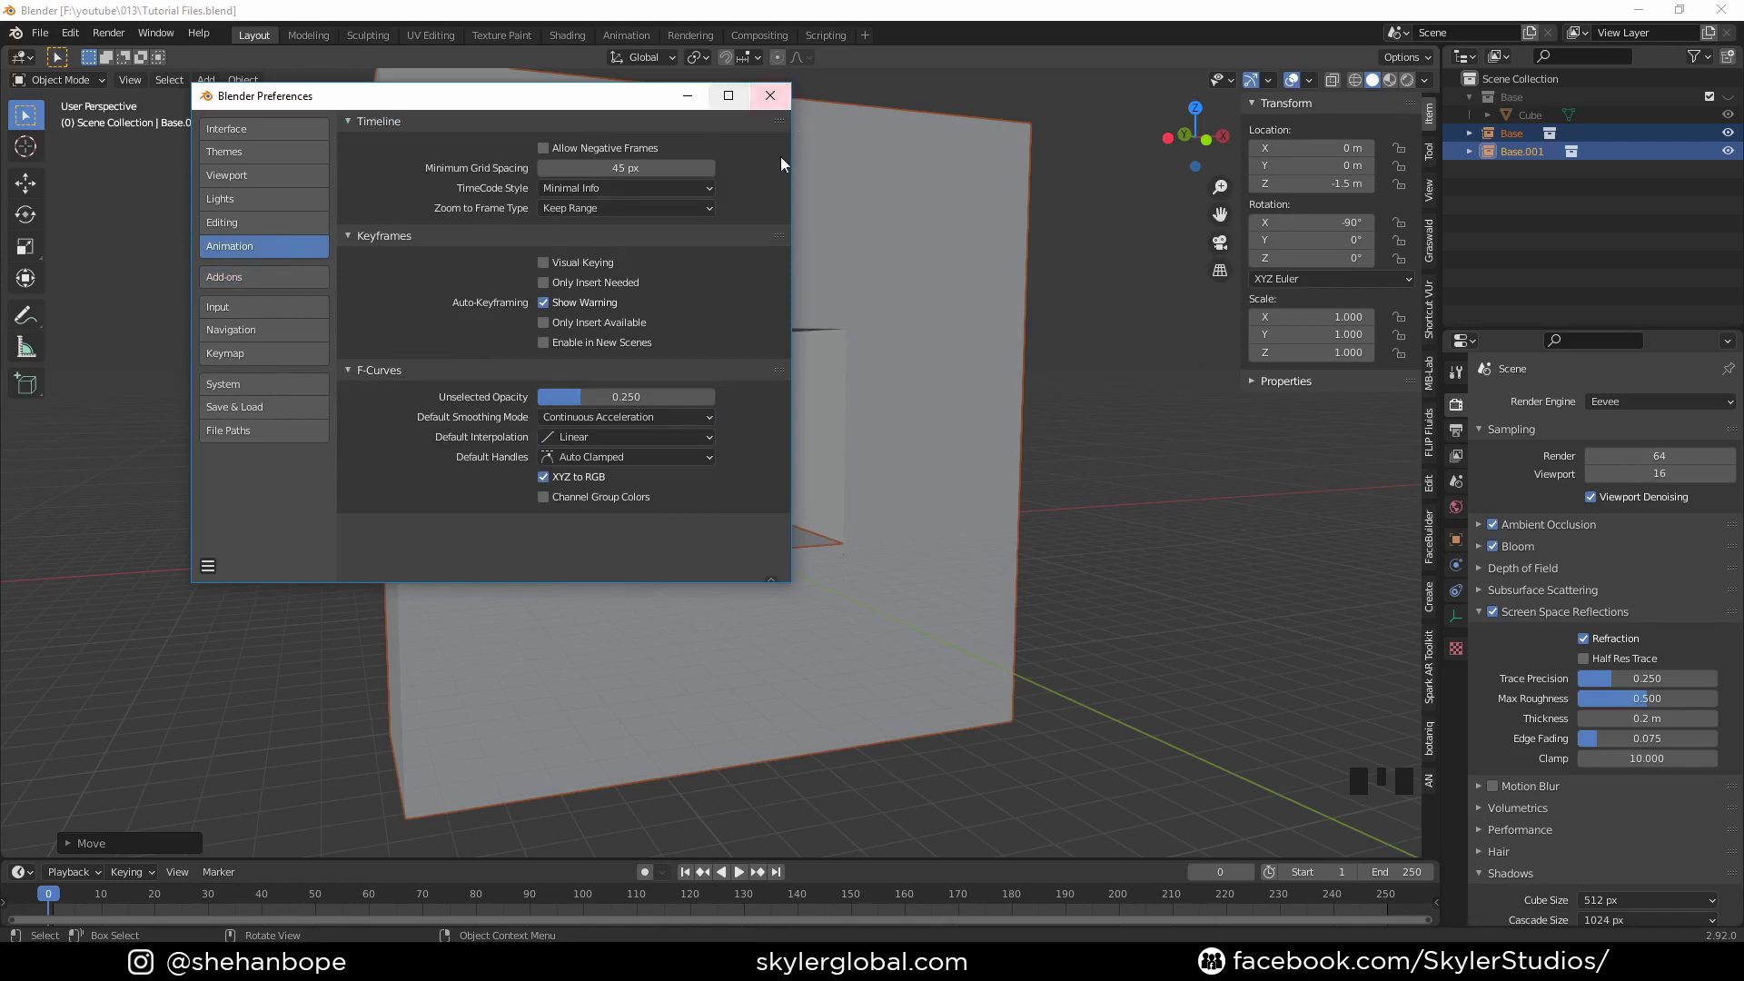
left_click(769, 95)
middle_click_drag(772, 163, 958, 405)
Step: Save the file and add a Plain Axes Empty at the origin
key("ctrl+s")
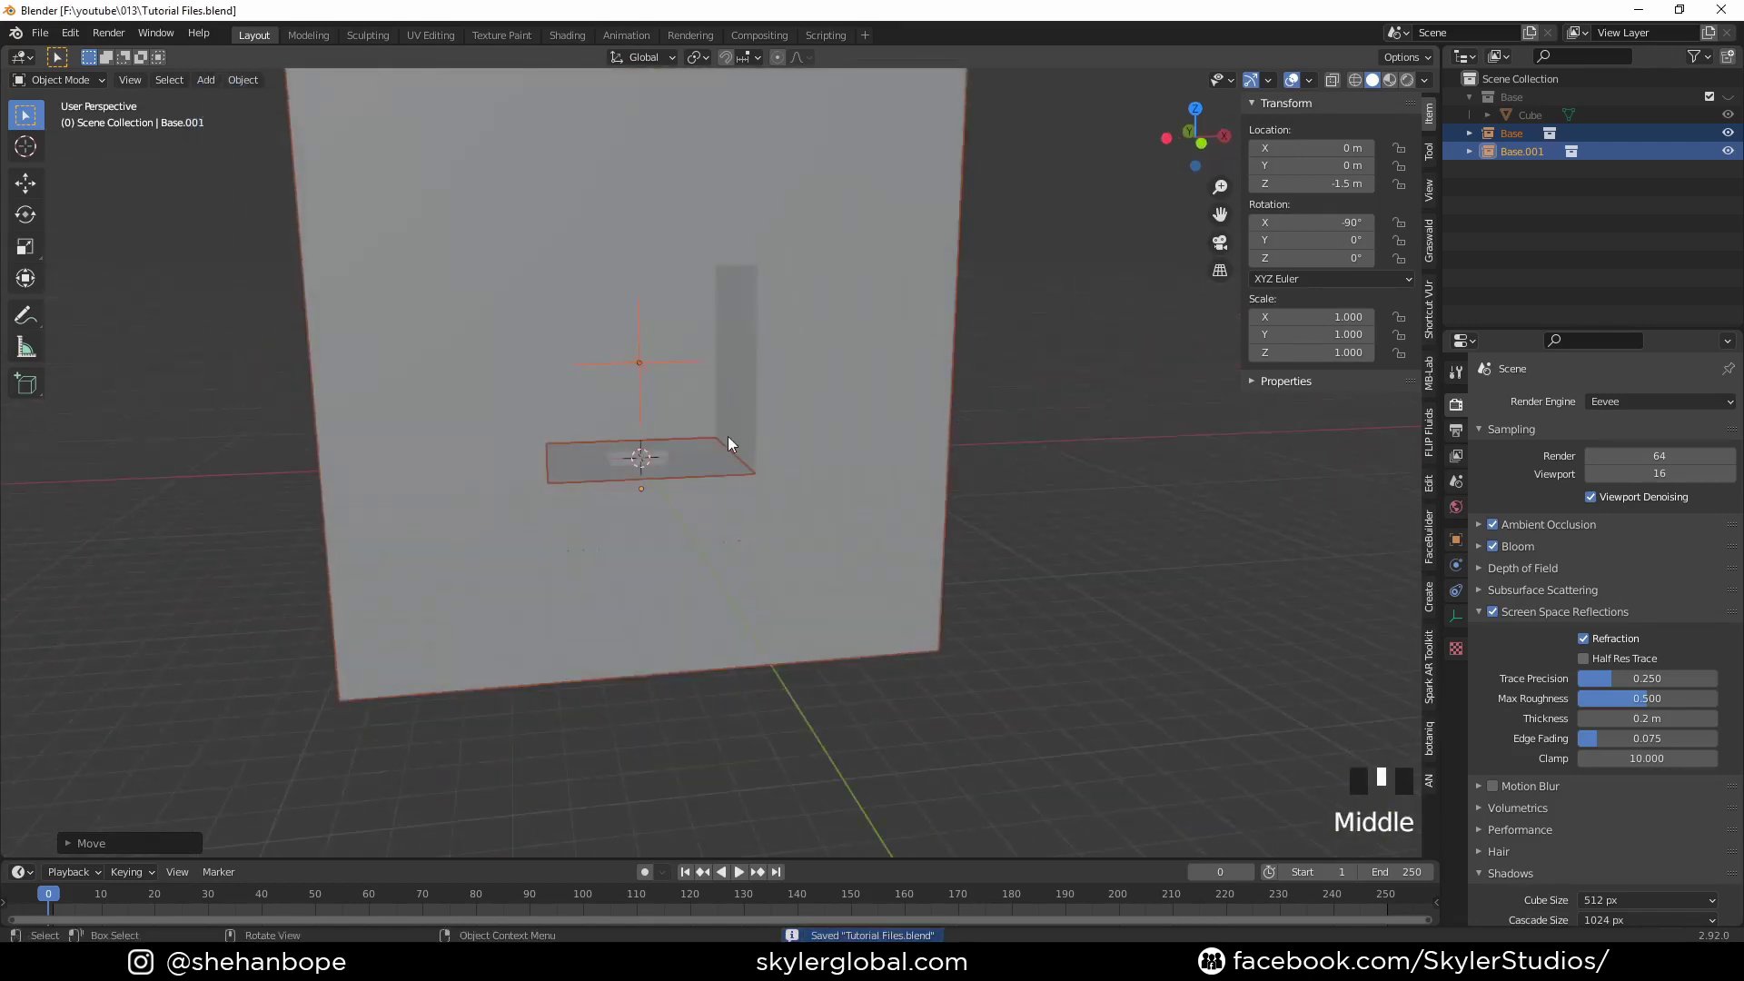
middle_click_drag(727, 442, 838, 470)
key("shift+a")
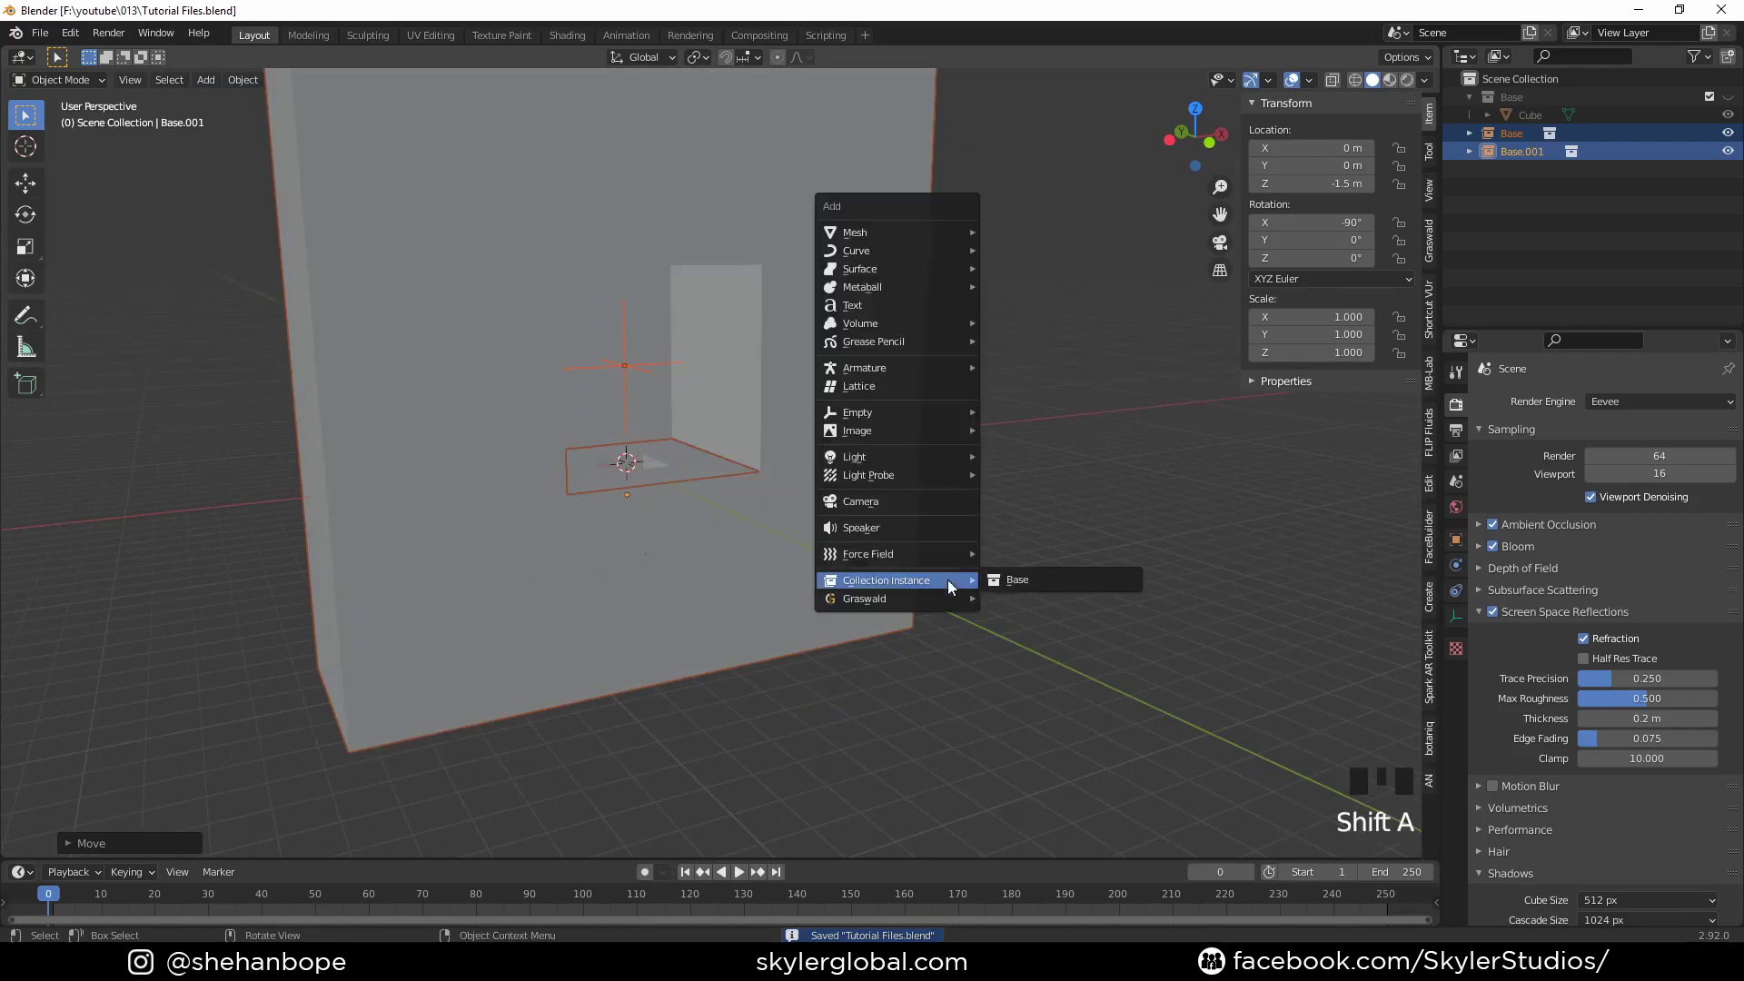
mouse_move(890, 236)
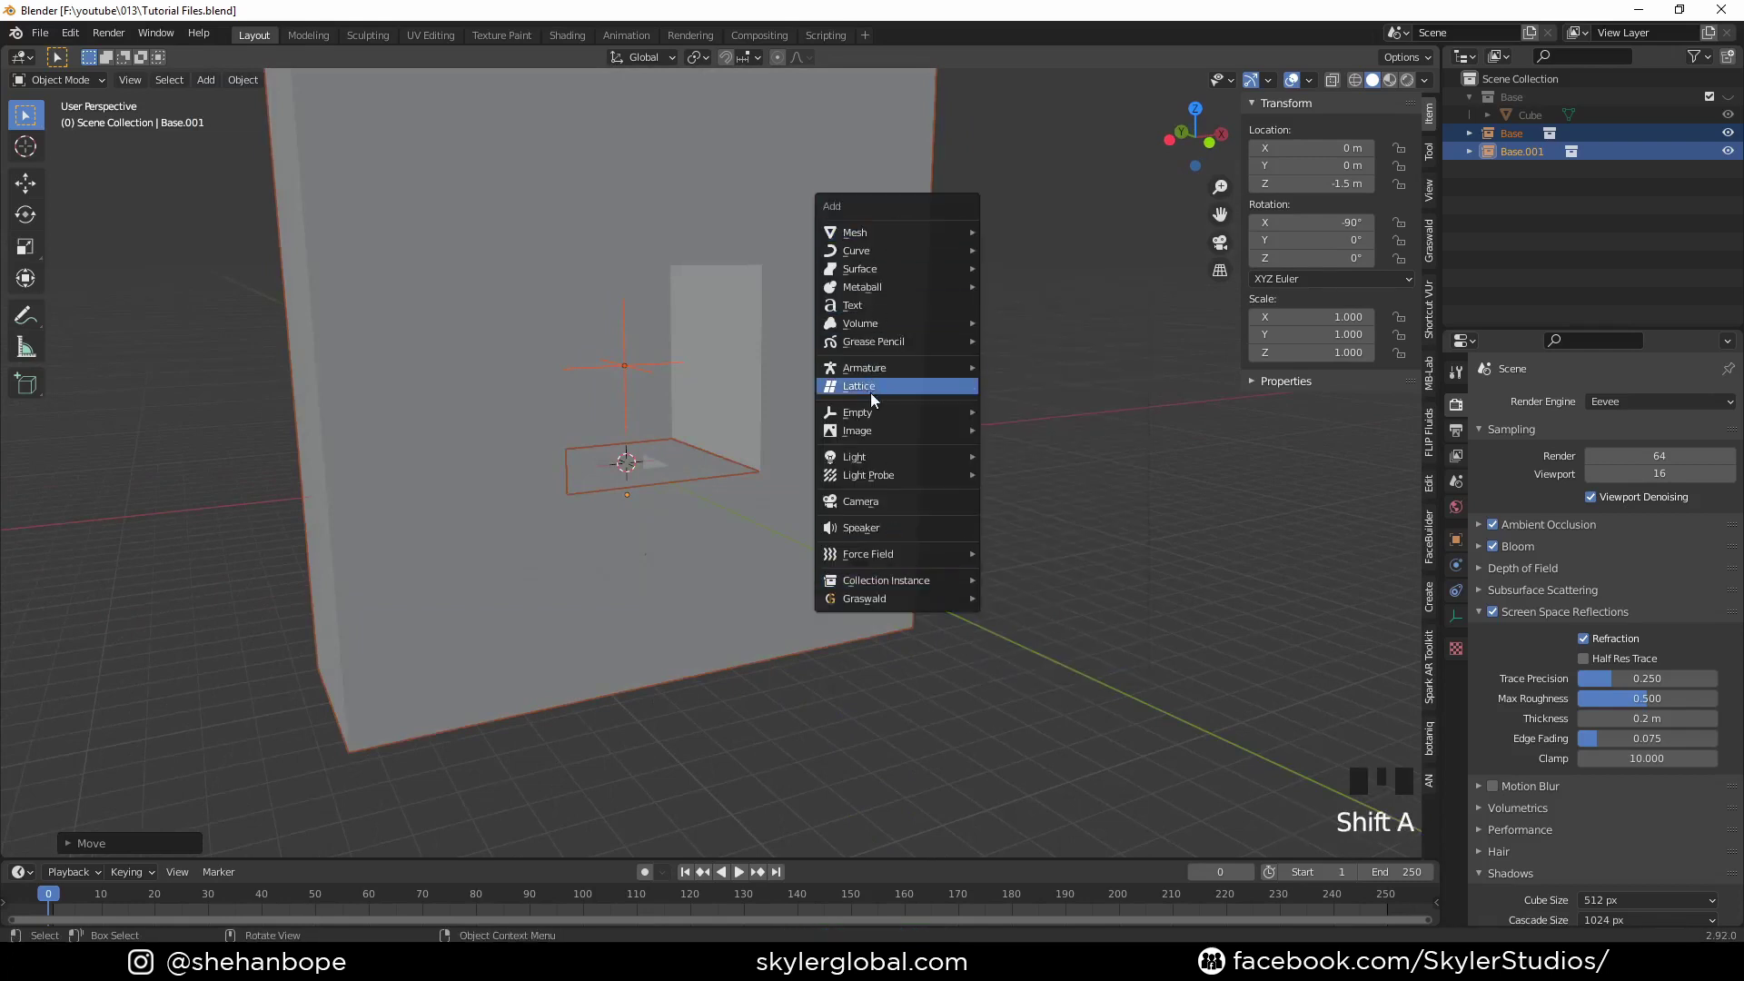
mouse_move(875, 418)
left_click(1087, 416)
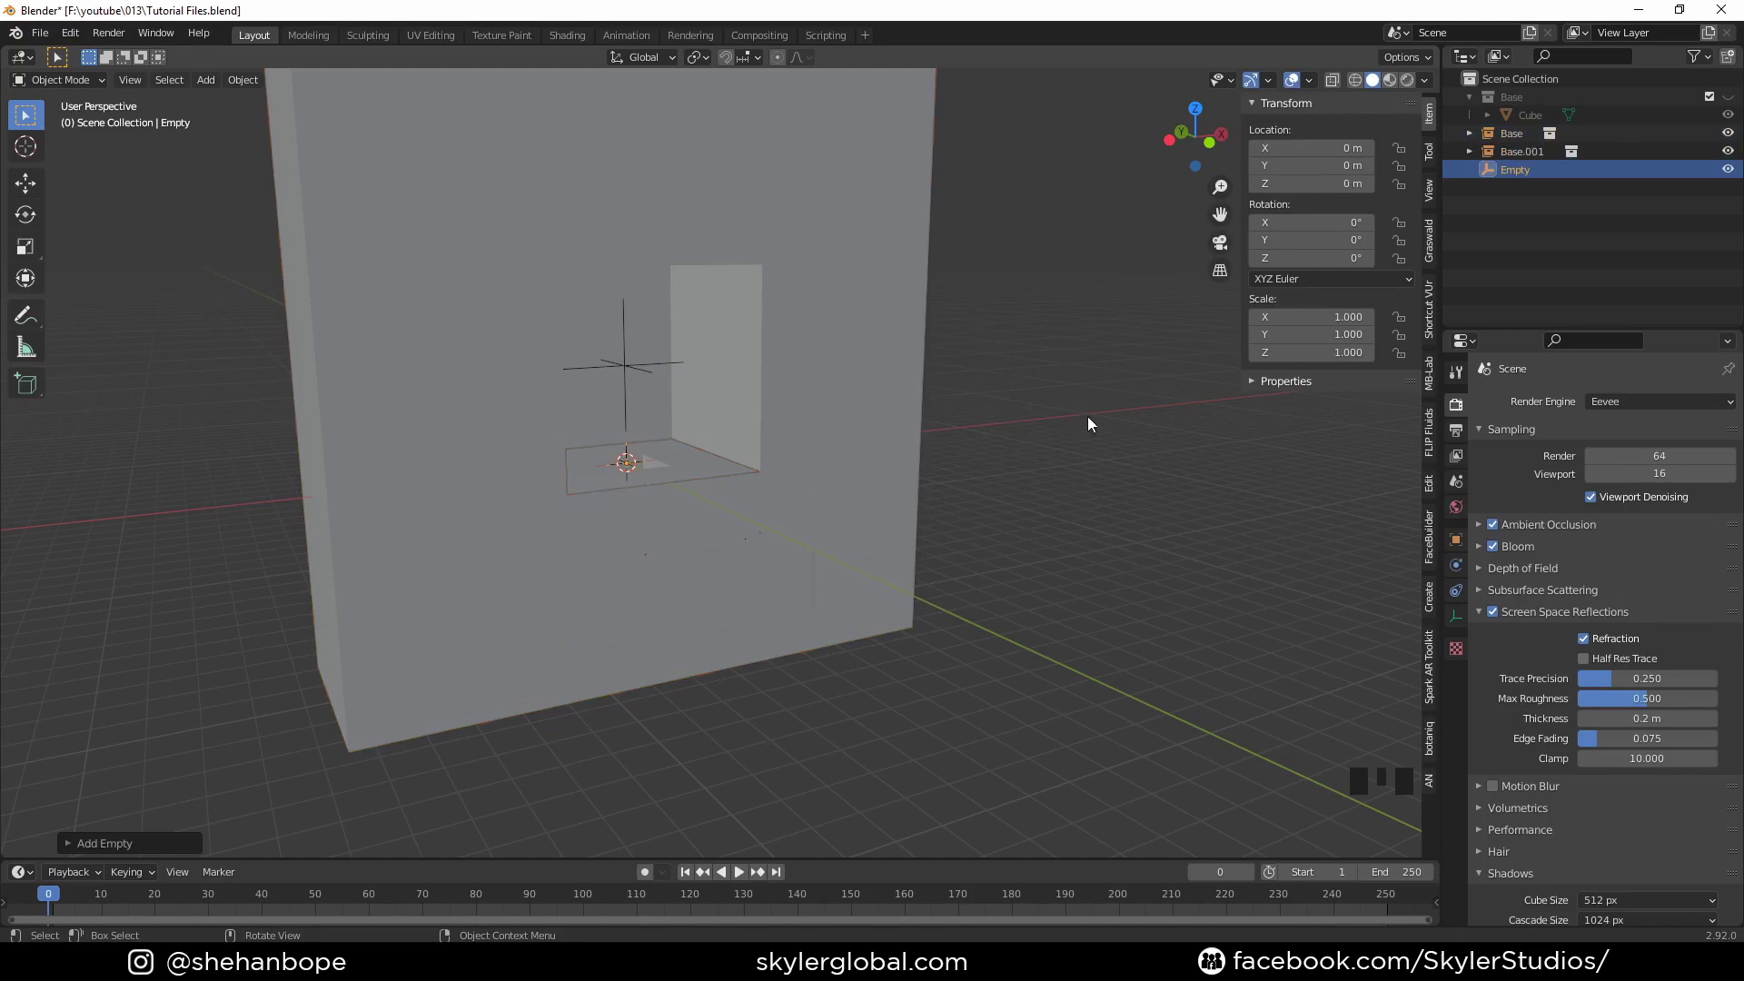
middle_click_drag(1087, 415, 1009, 567)
Step: Parent Base and Base.001 to the Empty and set the end frame to 179
left_click(1005, 566)
scroll(1041, 552, "up", 3)
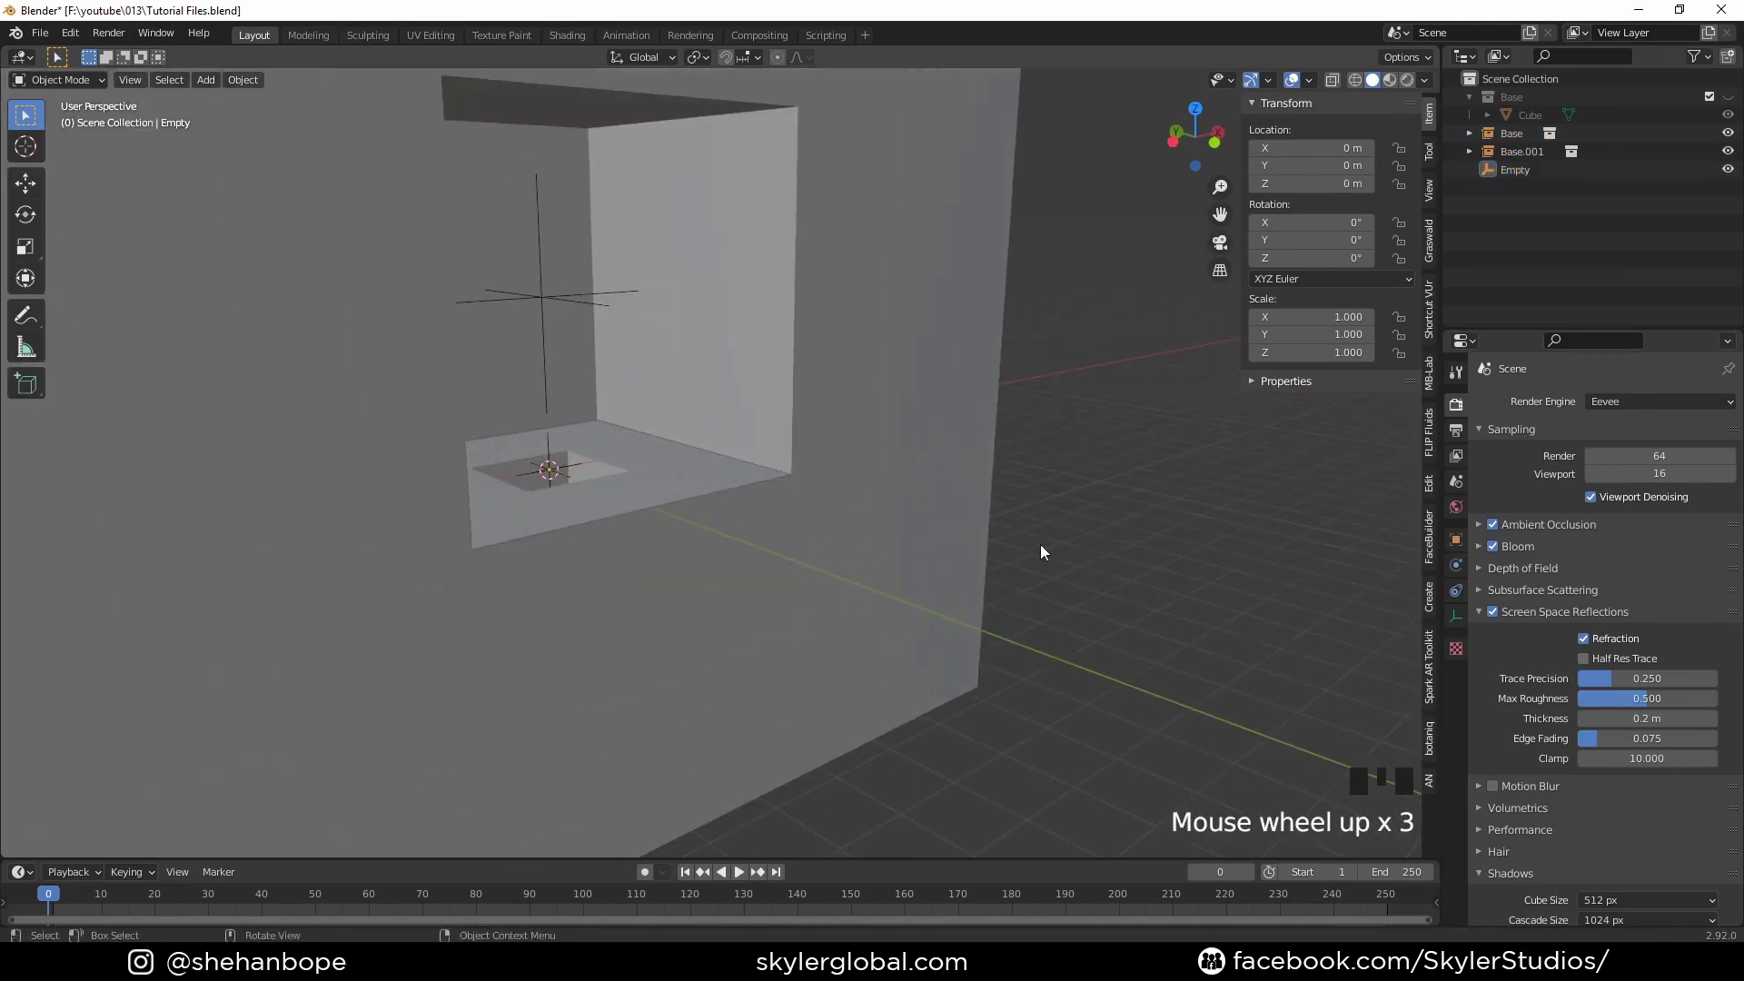
left_click(960, 610)
middle_click_drag(1066, 599, 895, 587)
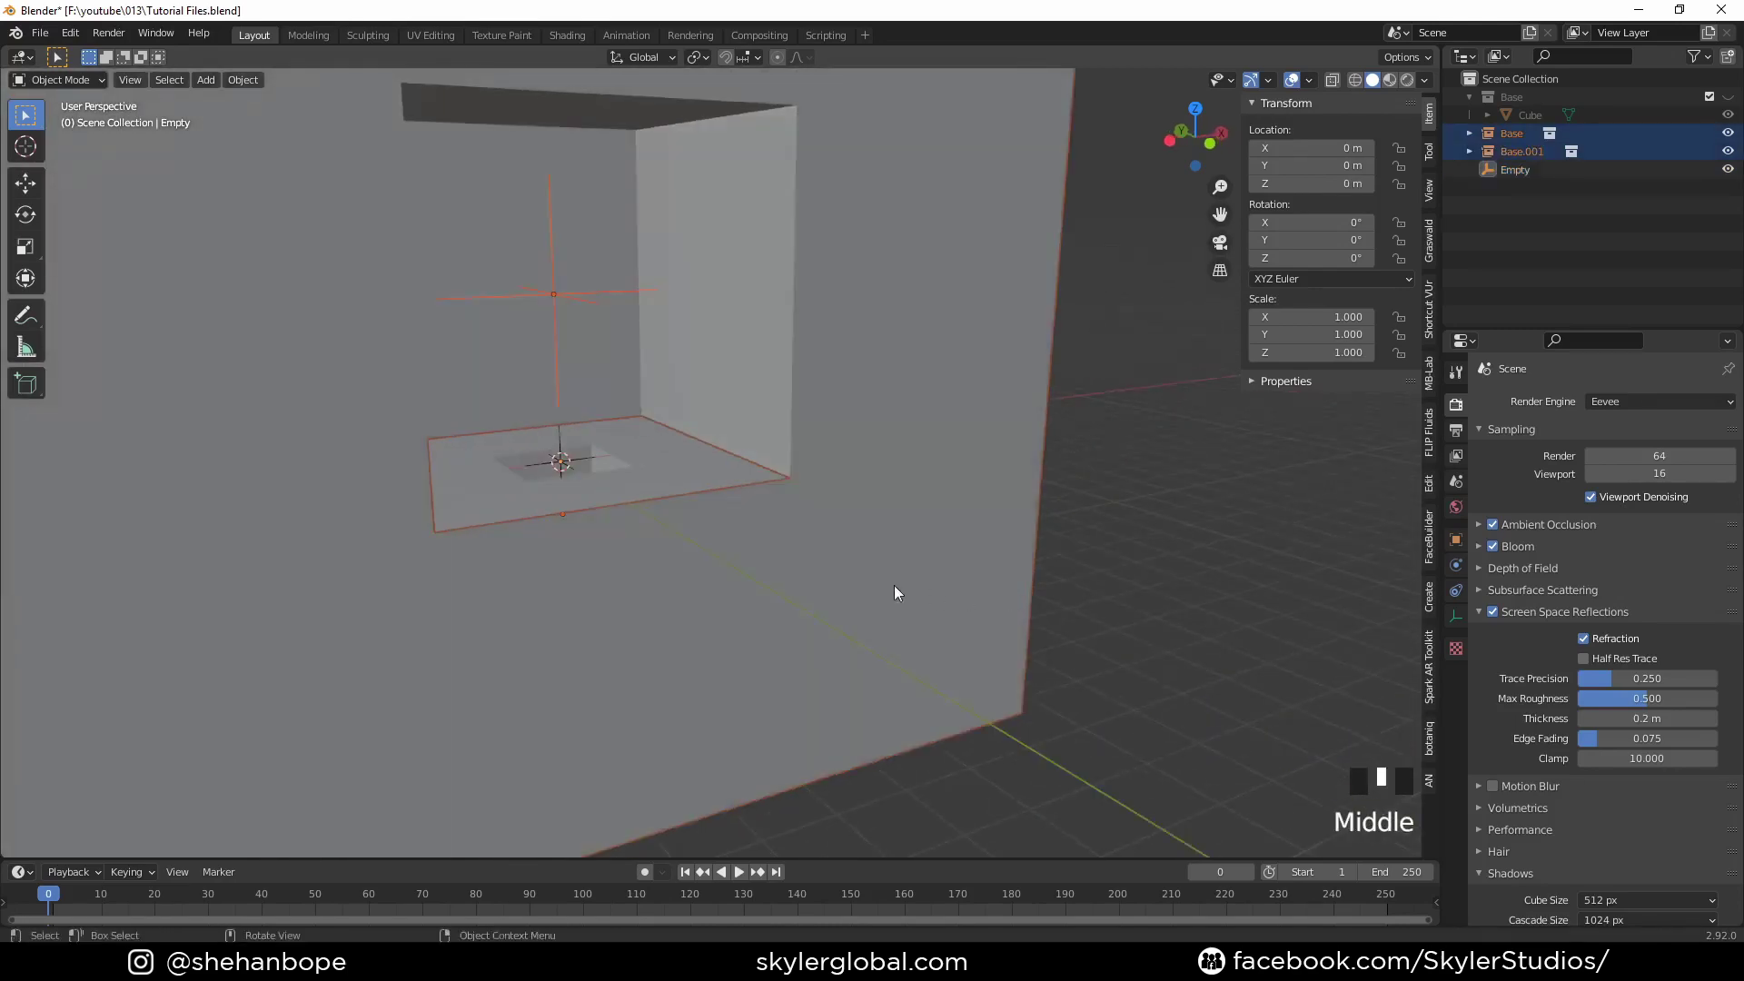
left_click(1517, 169, "ctrl")
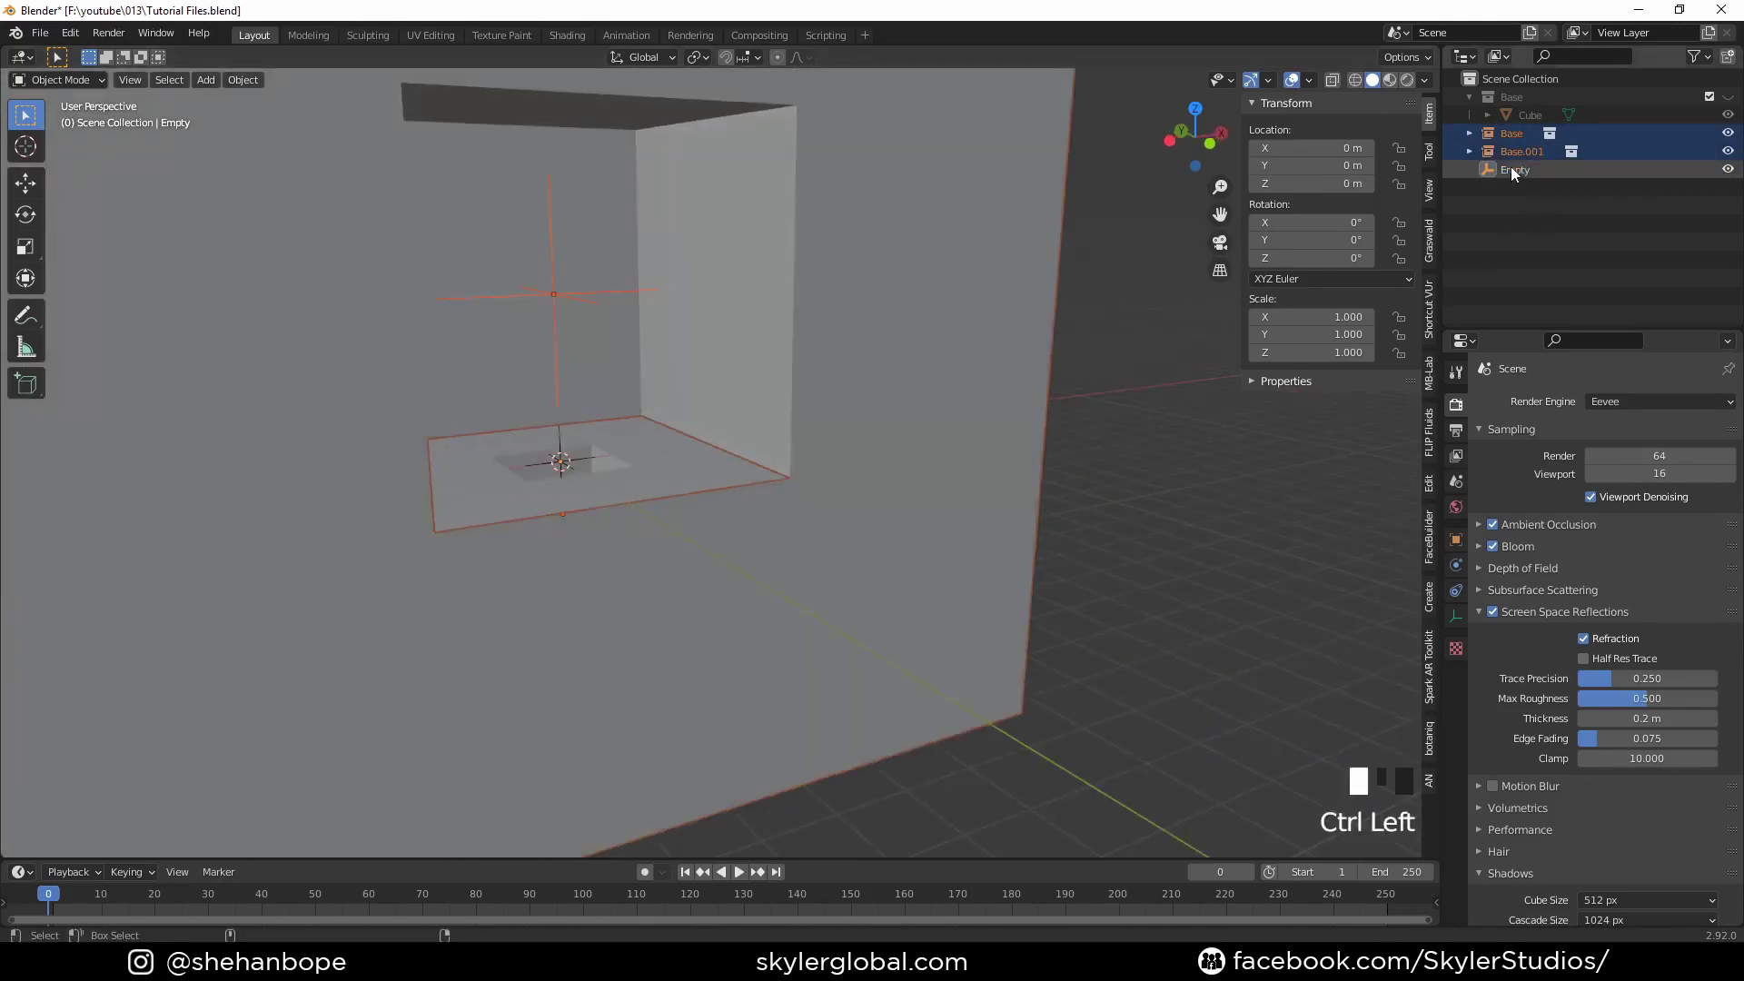
key("ctrl+p")
left_click(1170, 450)
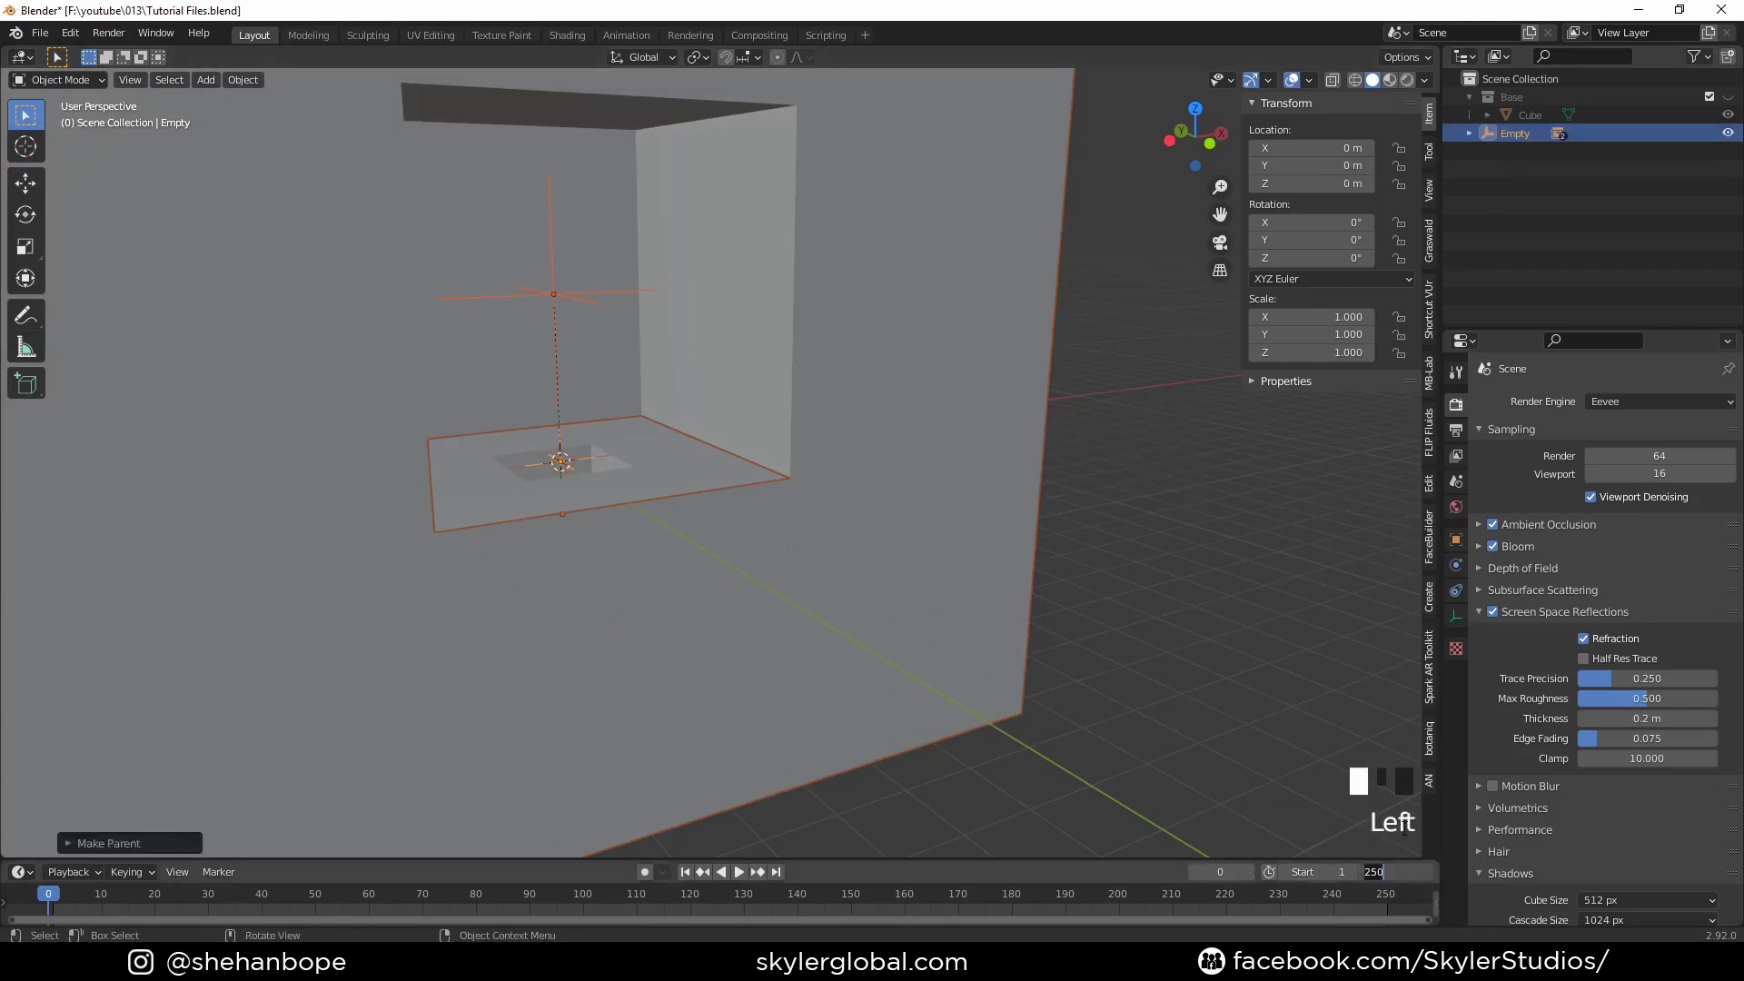
left_click(1404, 834)
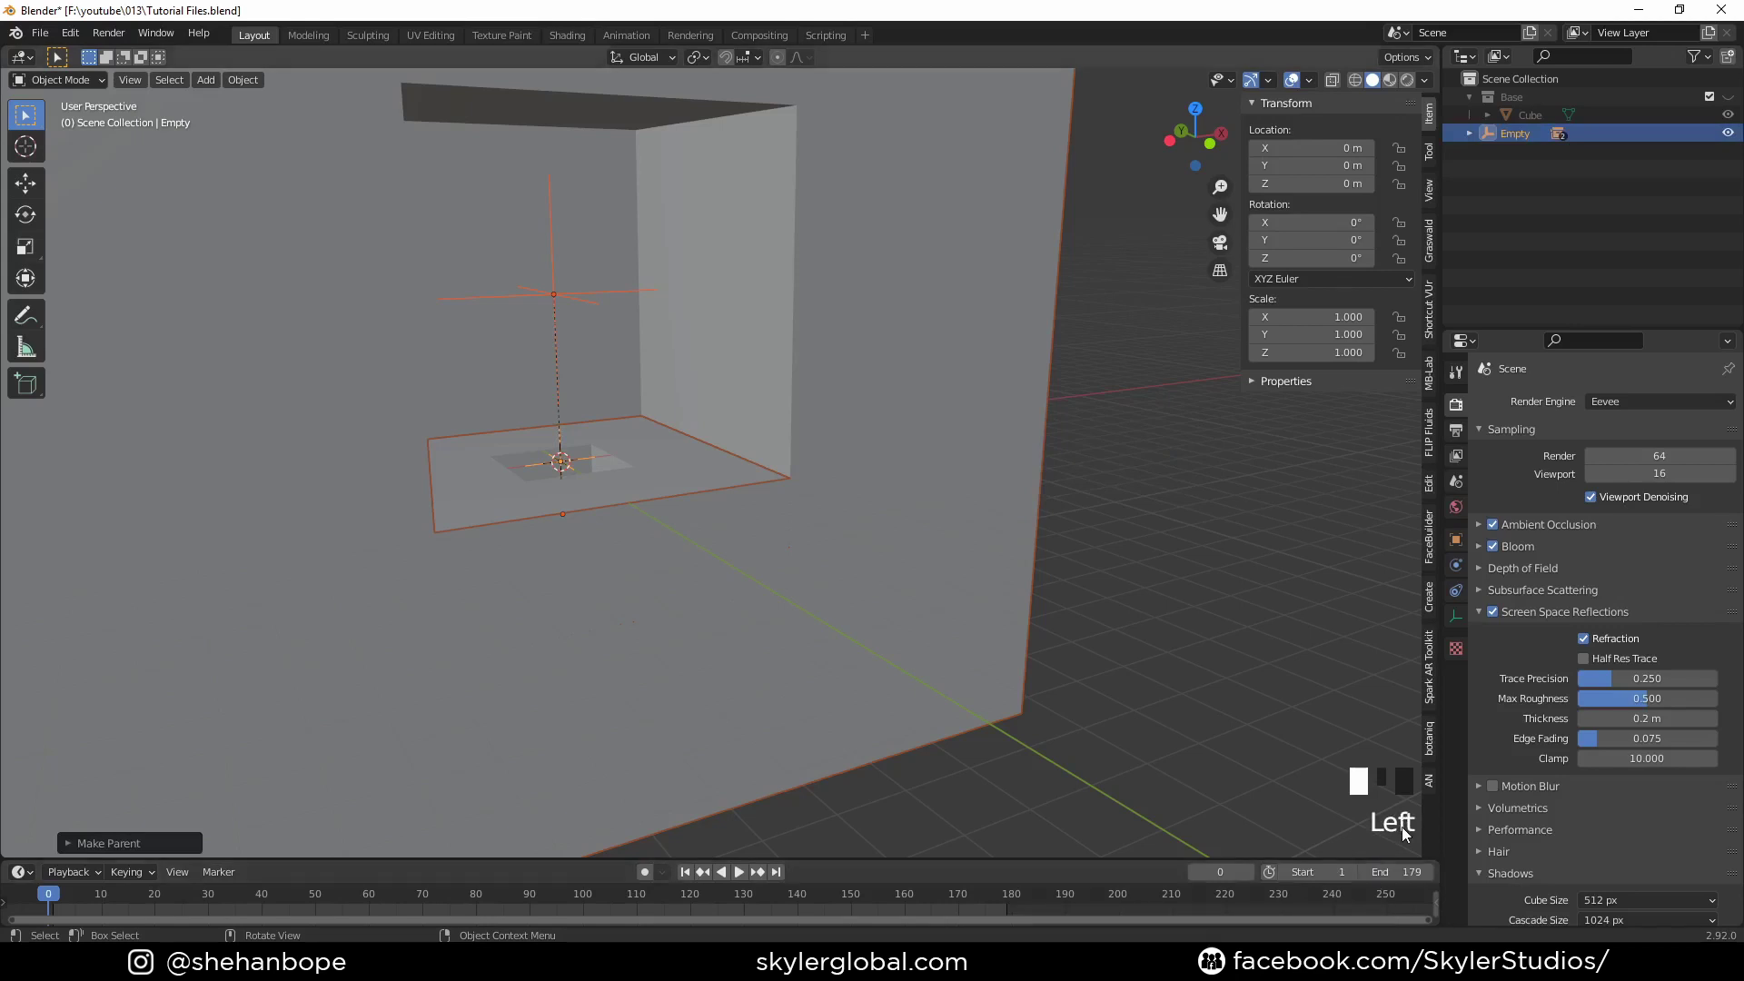
Step: Select the Empty and keyframe its location, rotation and scale at frame 1
middle_click_drag(382, 903, 479, 908)
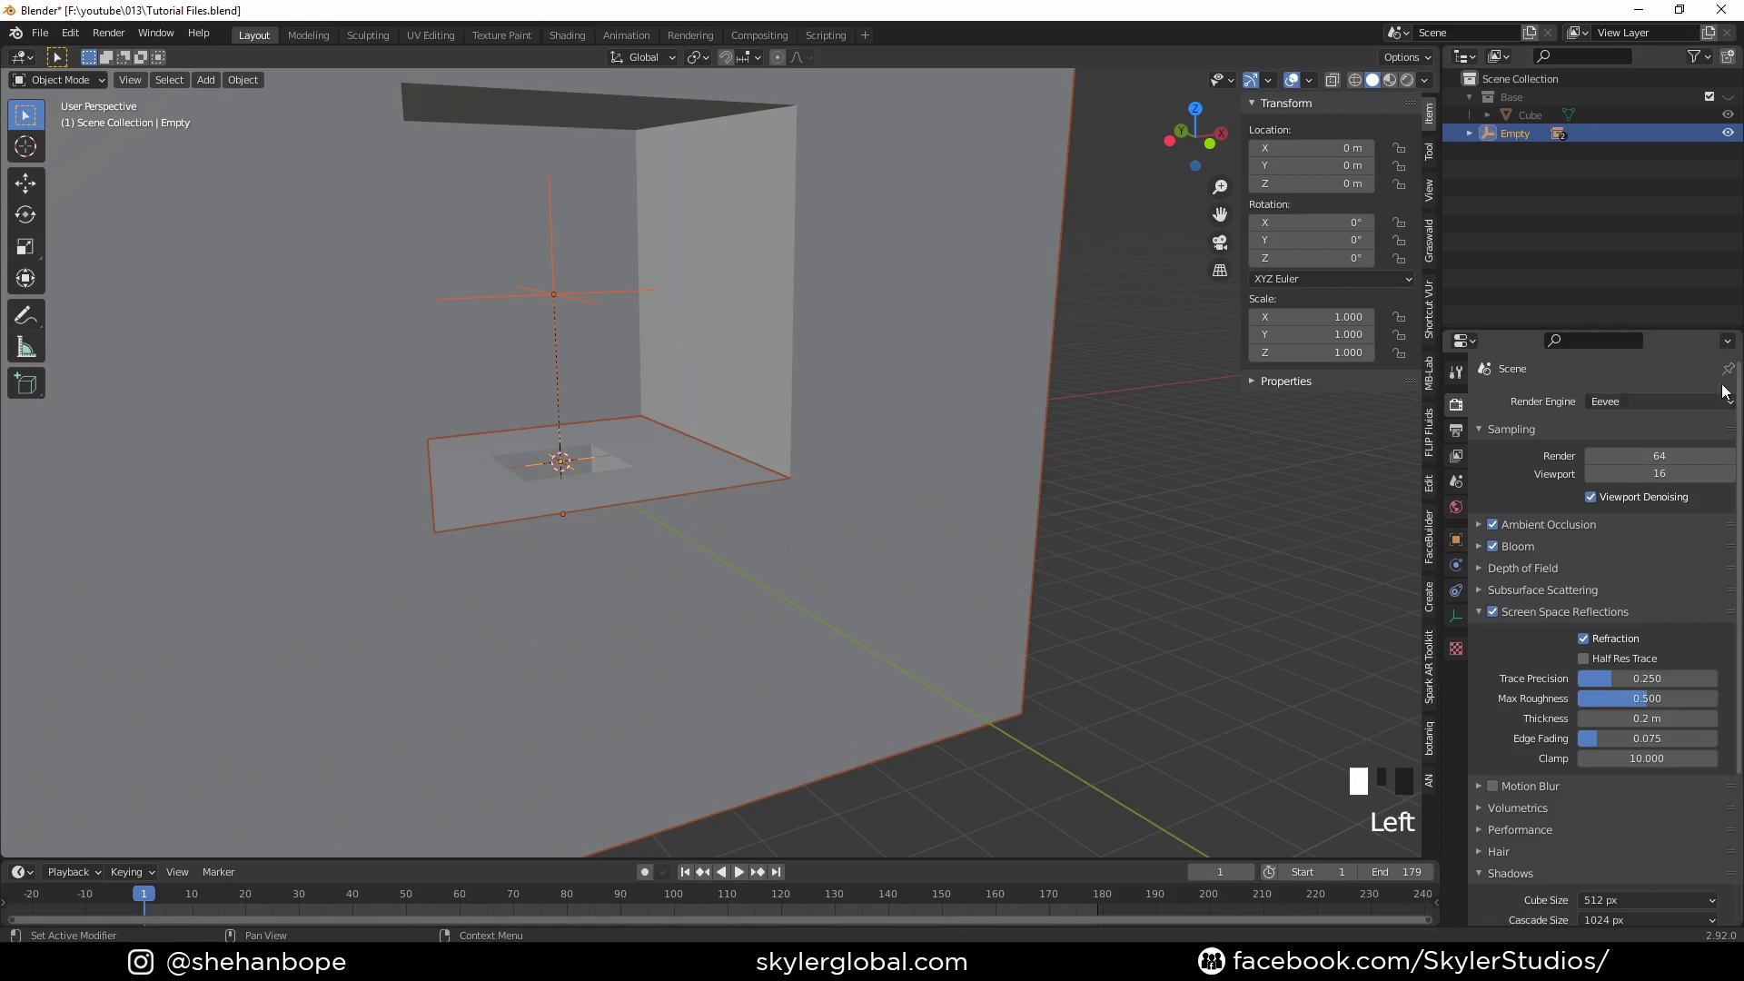
left_click(1566, 220)
left_click(1463, 134)
left_click(1469, 133)
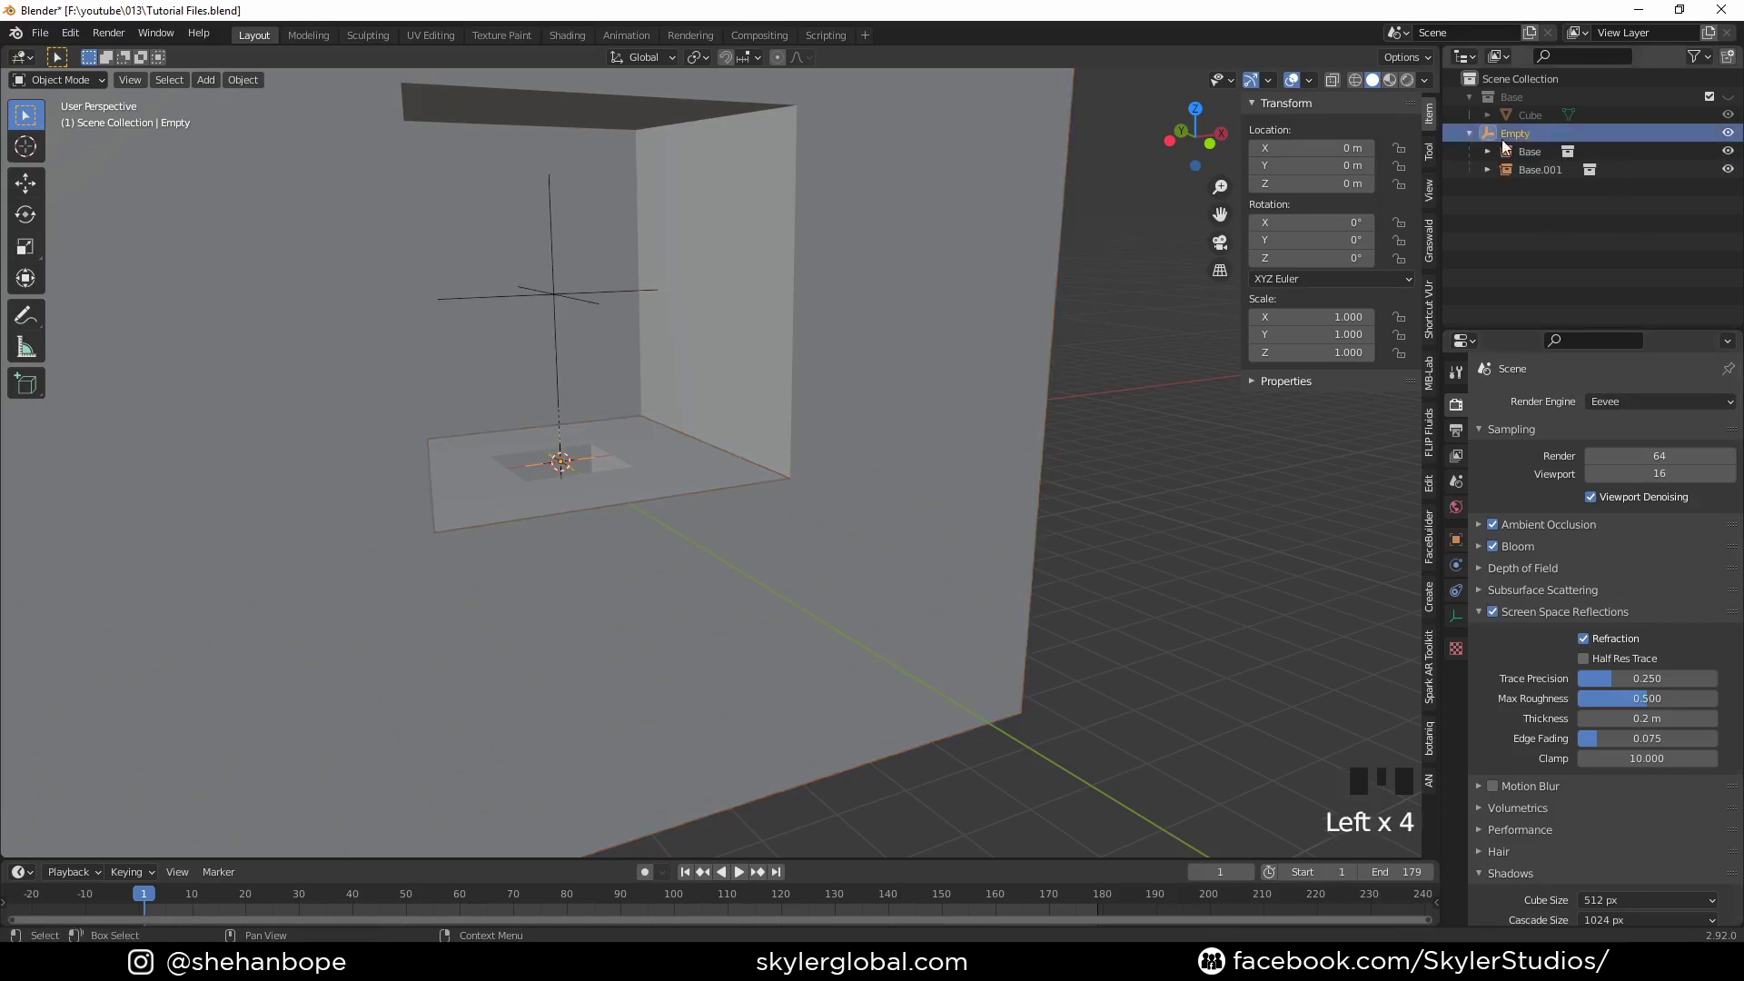
left_click(1491, 161)
key("i")
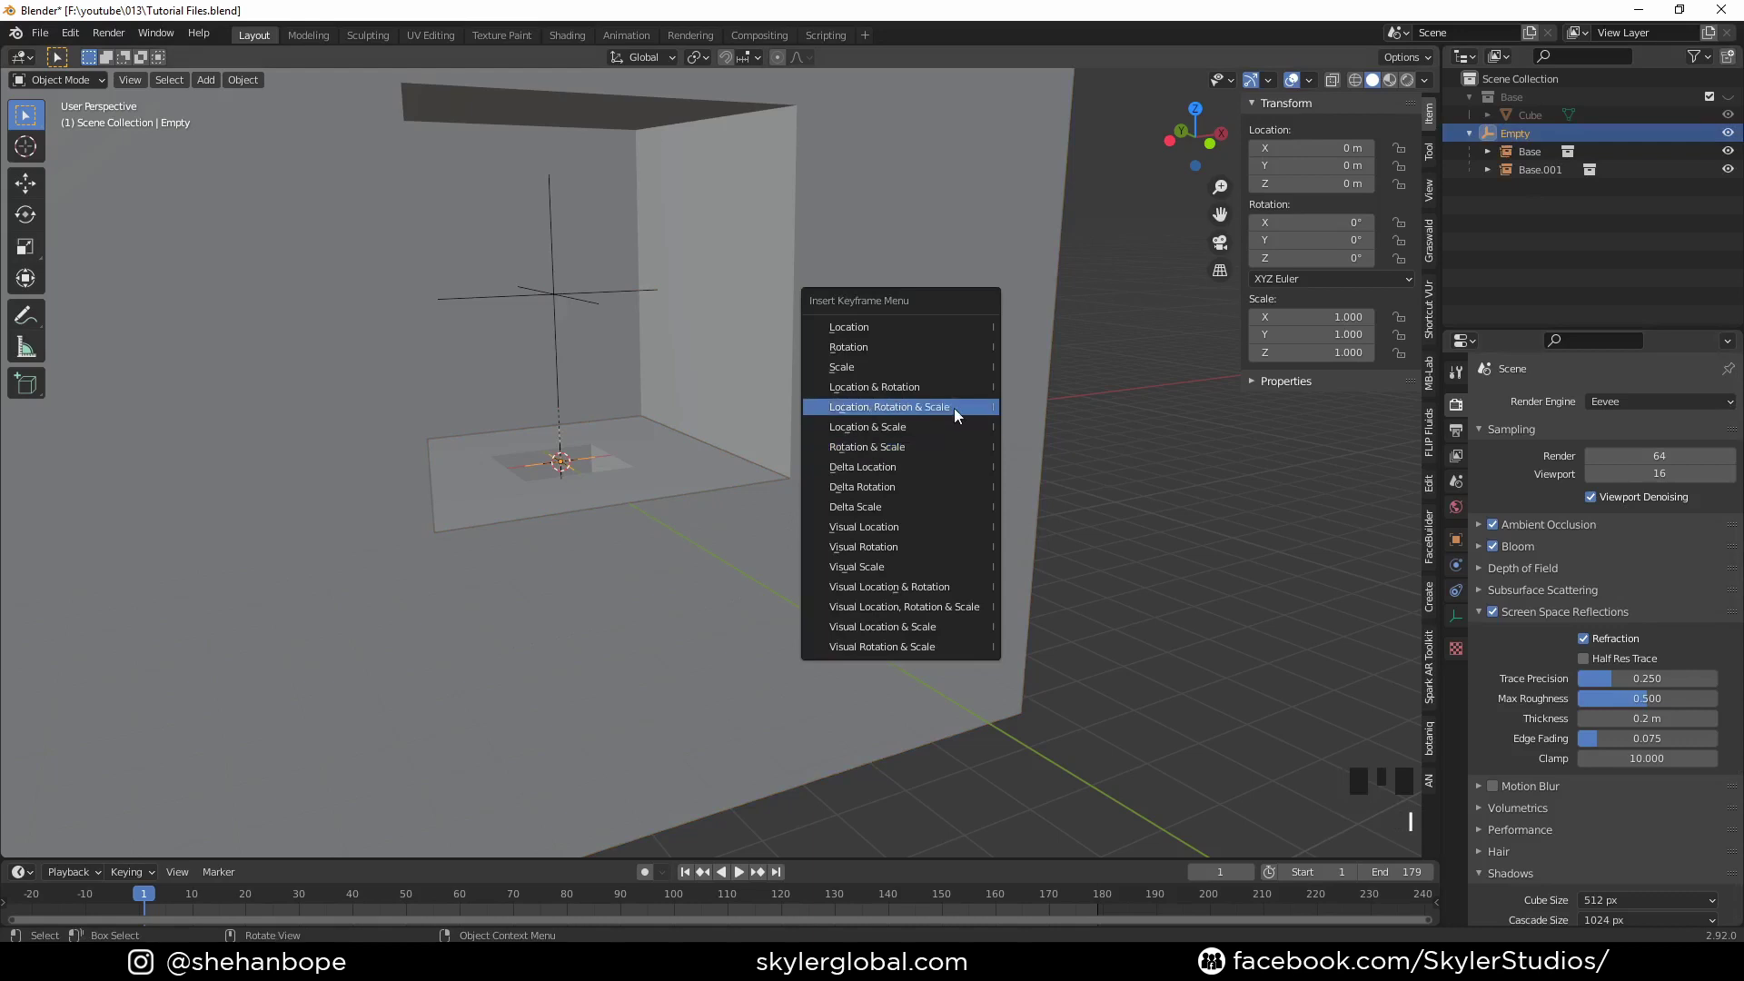
left_click(953, 407)
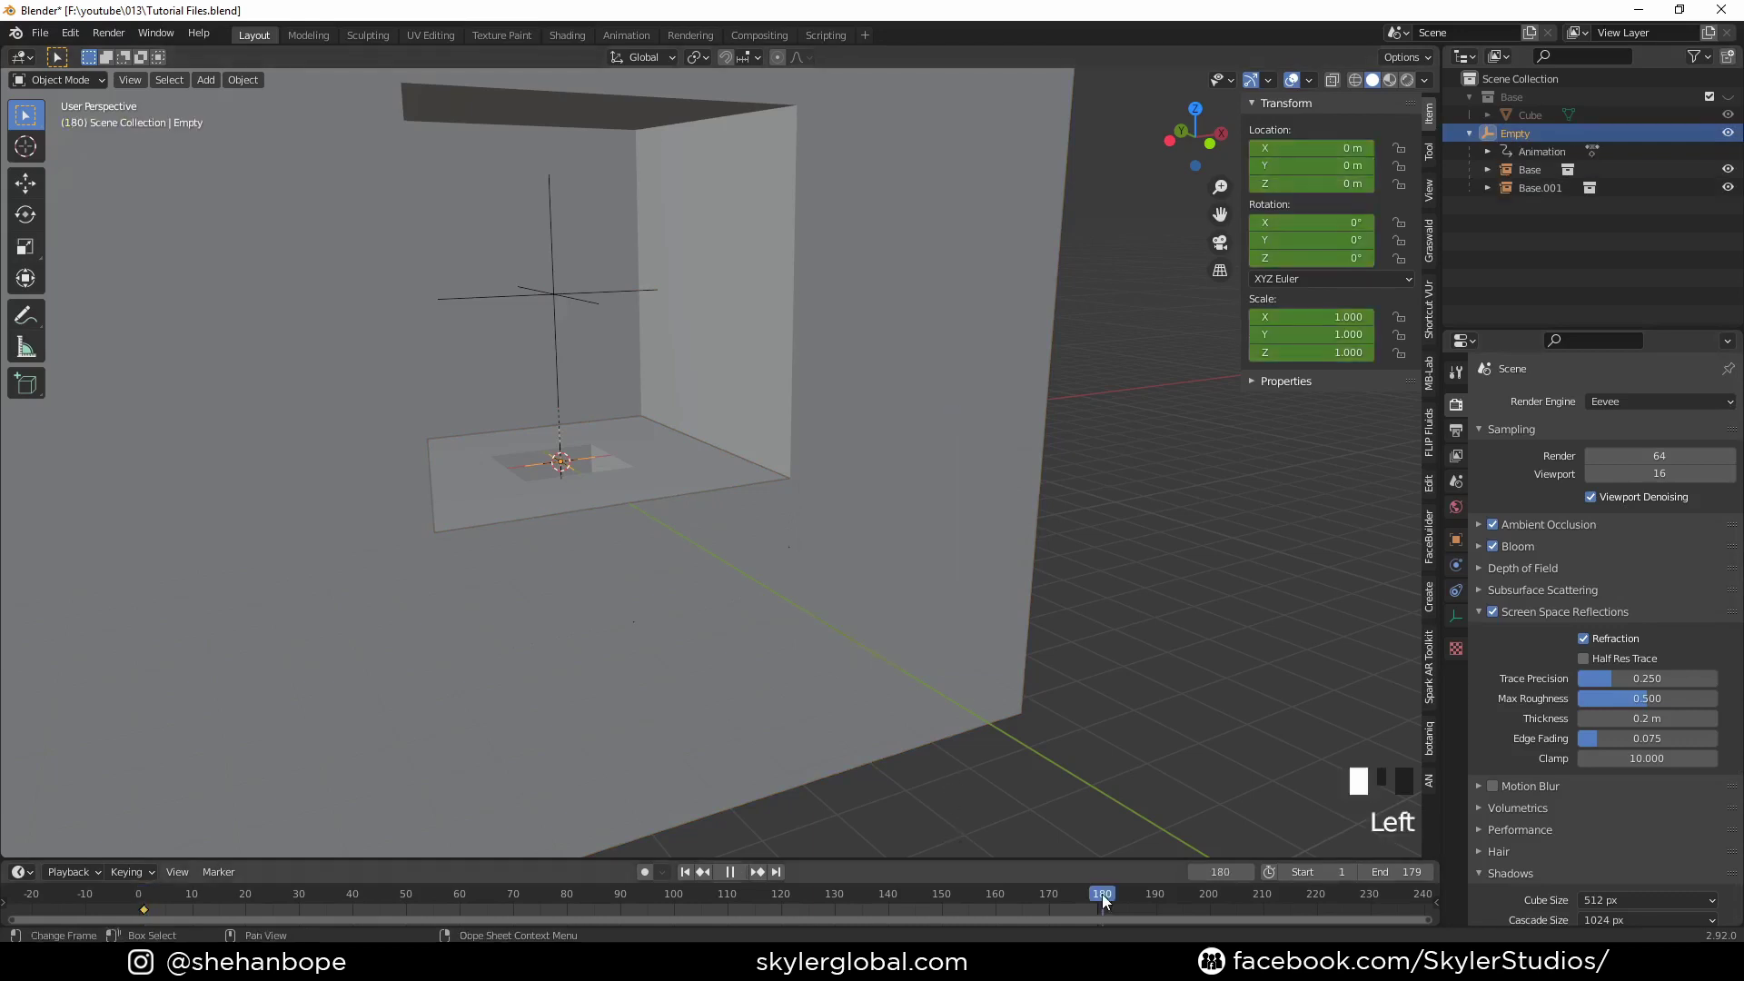
Step: At frame 180, give the Empty a uniform scale of 3 and keyframe it
key("space")
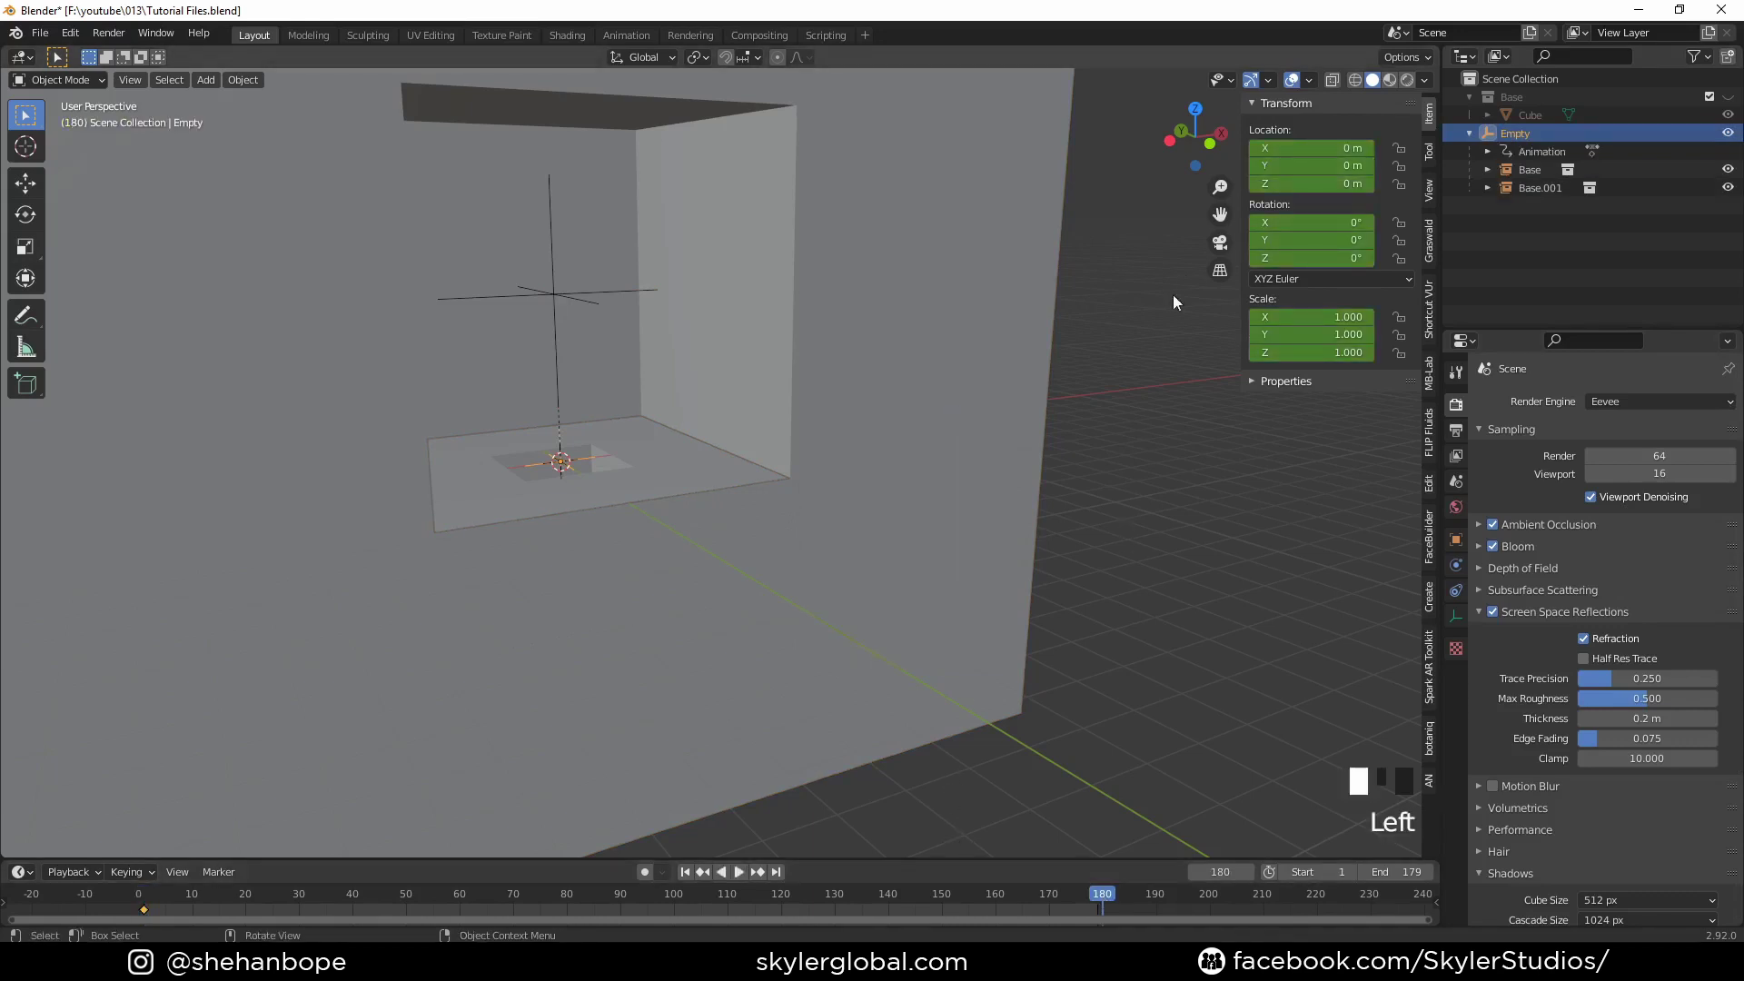
left_click_drag(1295, 317, 1318, 318)
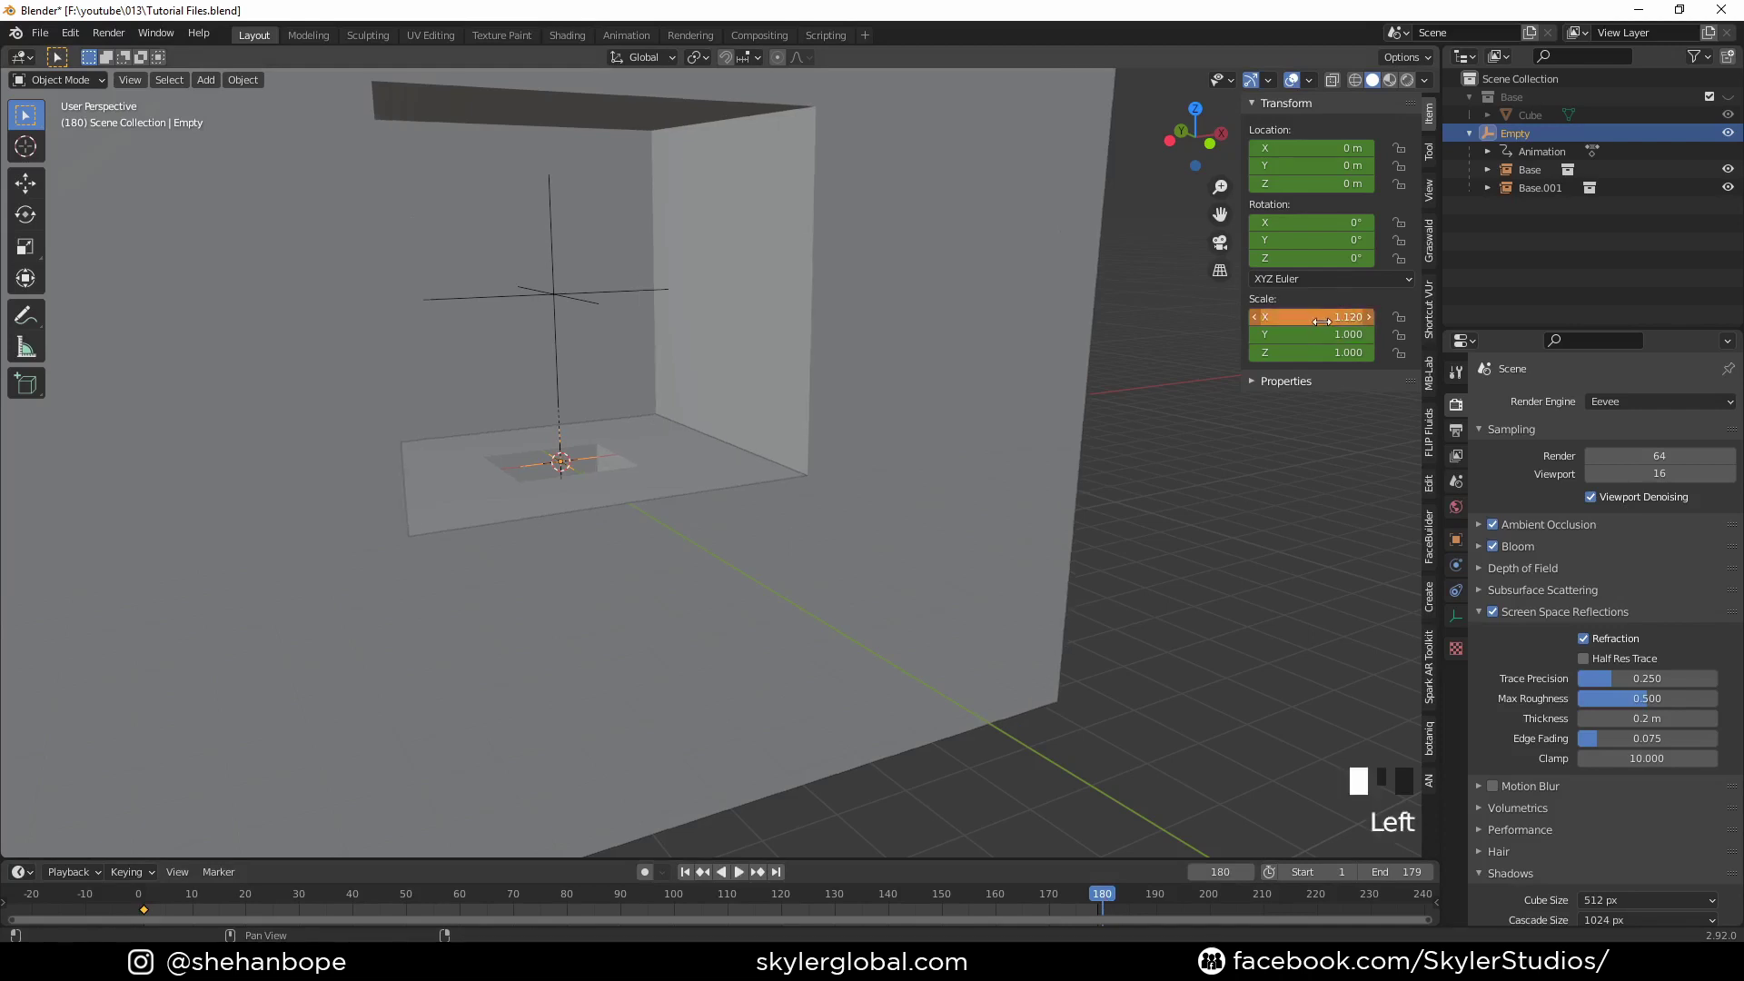
left_click(1324, 318)
key("Return")
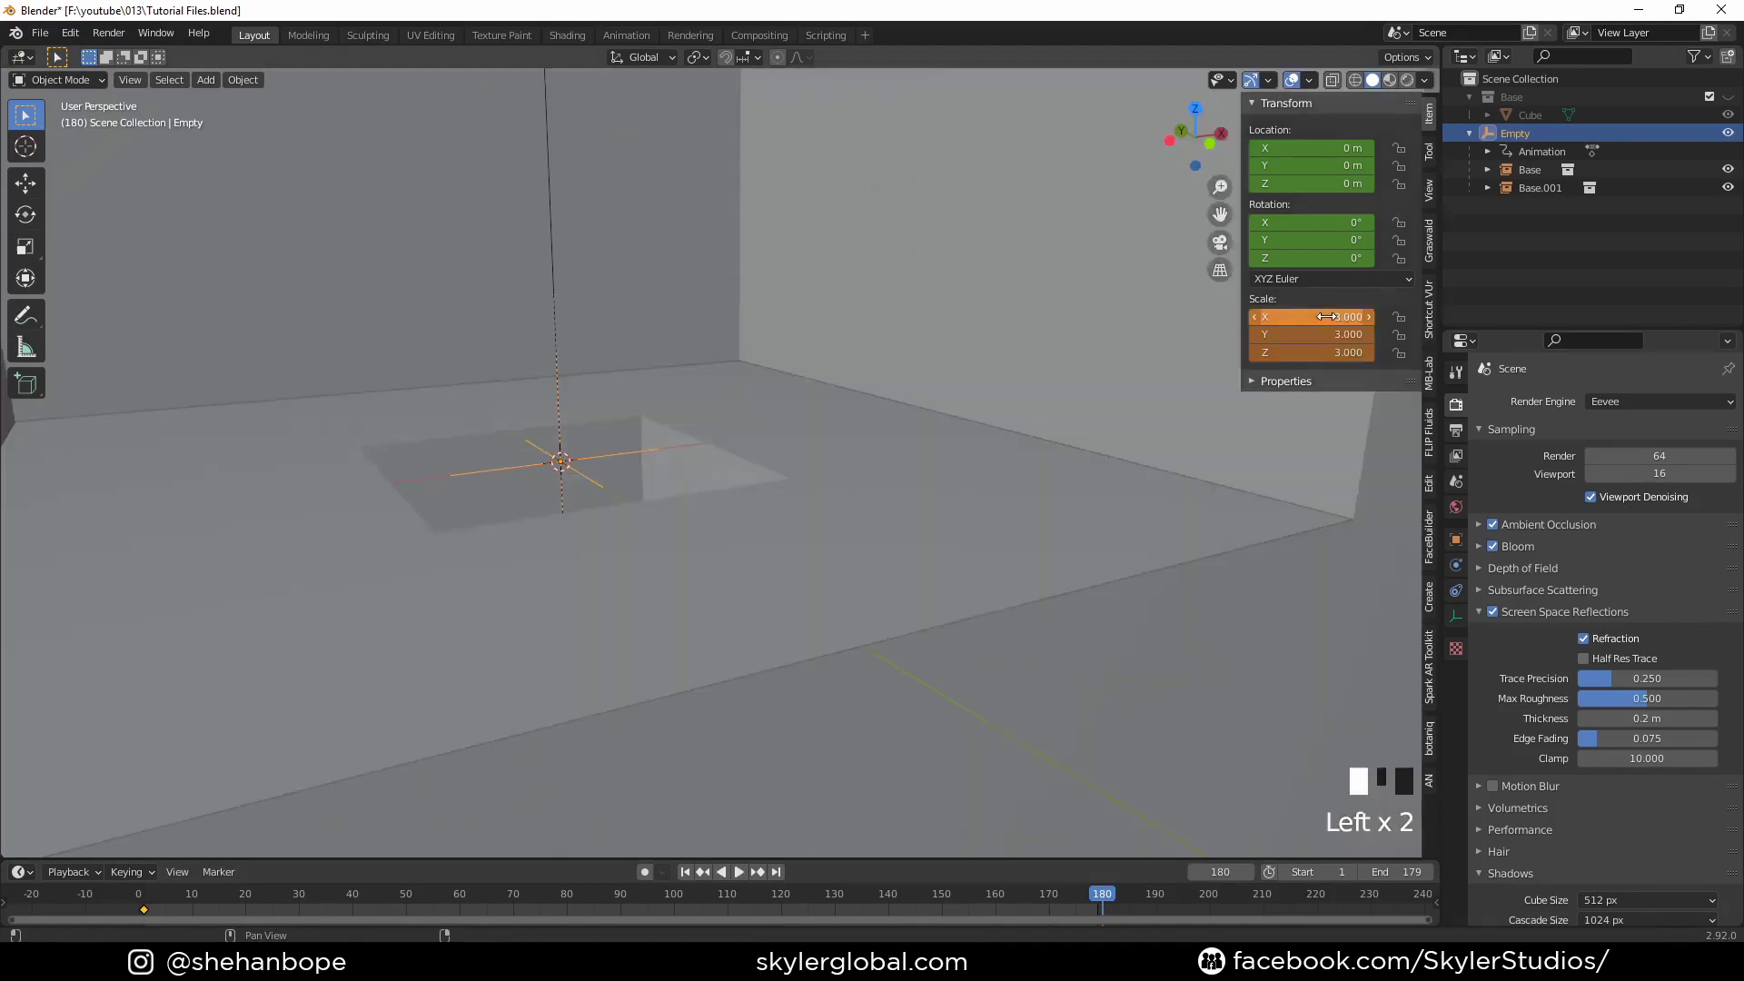
scroll(638, 309, "down", 4)
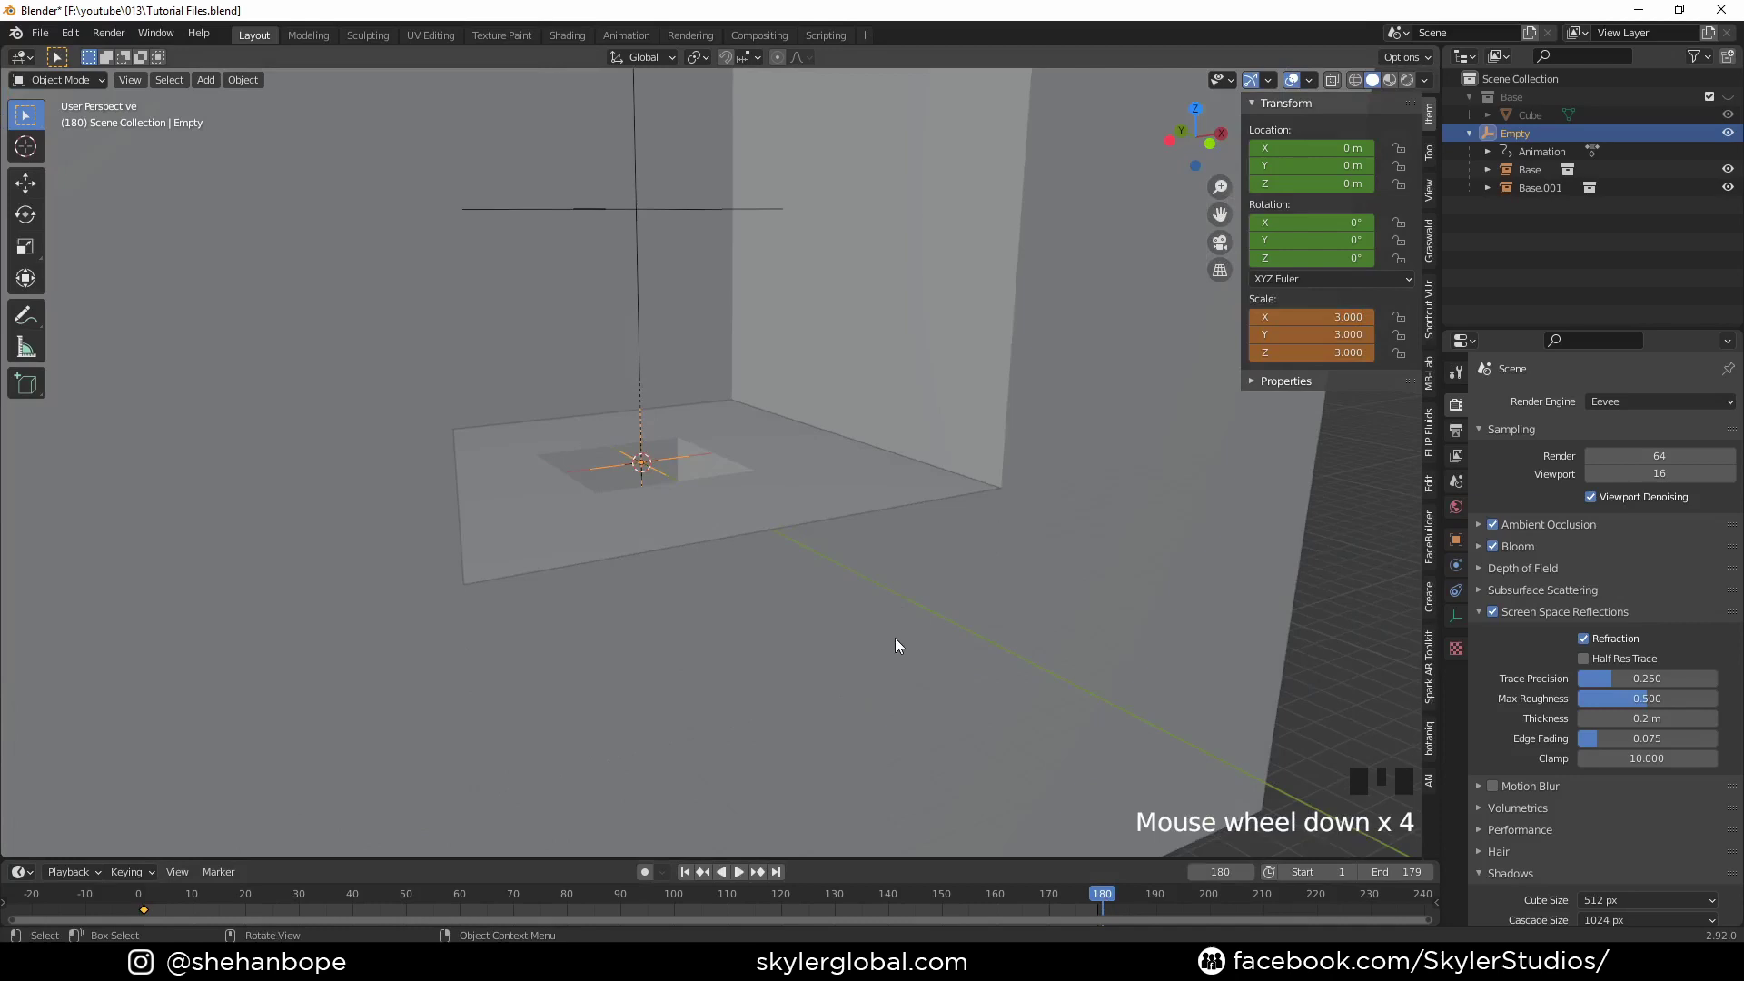
key("i")
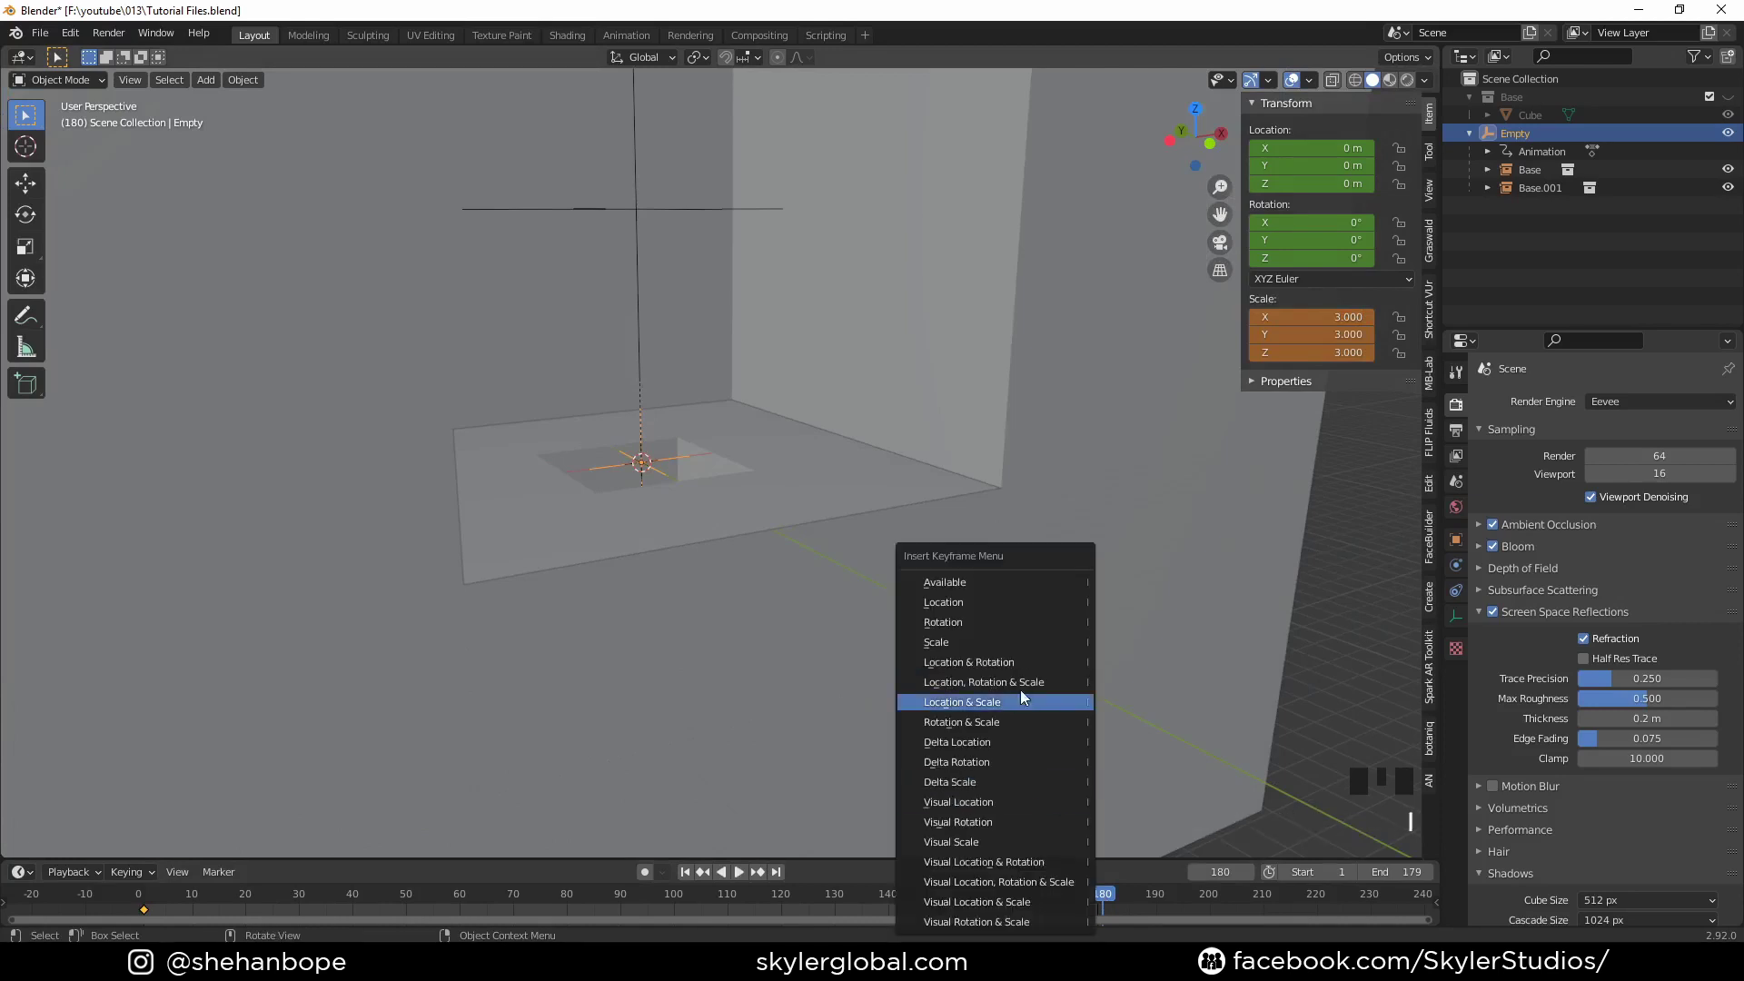
left_click(1024, 687)
Step: Play the zoom loop through to its end, stop it, and save the .blend file
left_click(1060, 892)
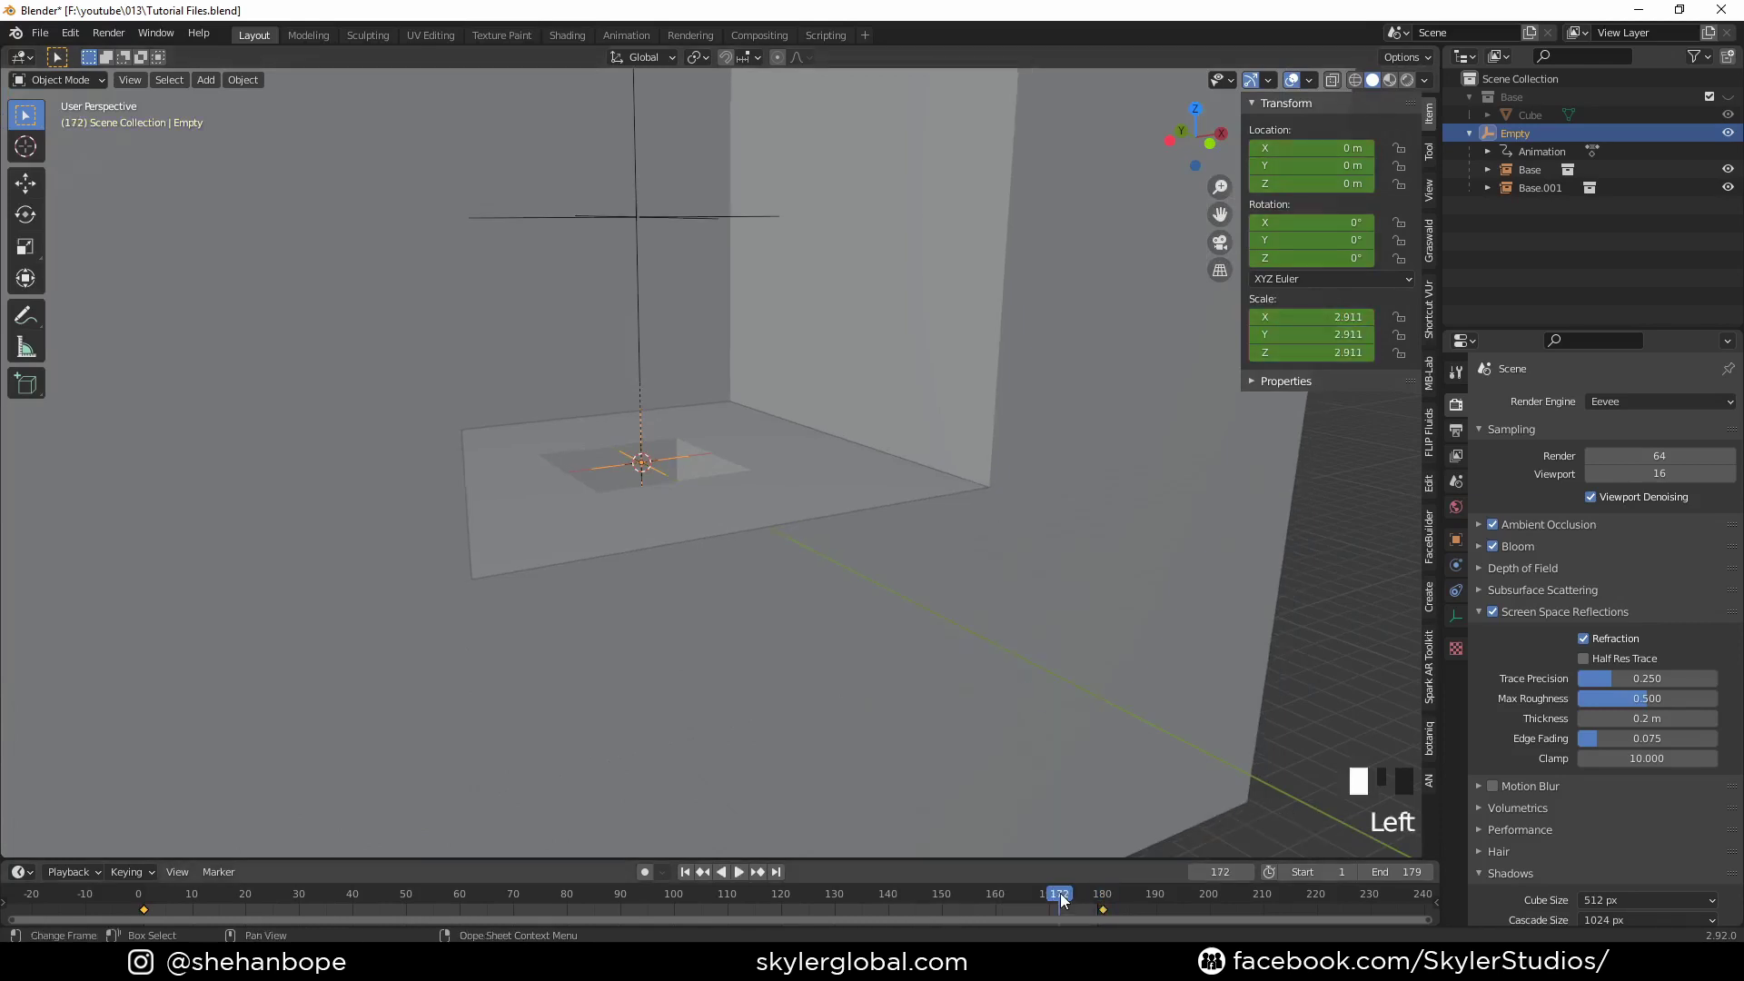
key("space")
left_click(1060, 892)
left_click(1060, 892)
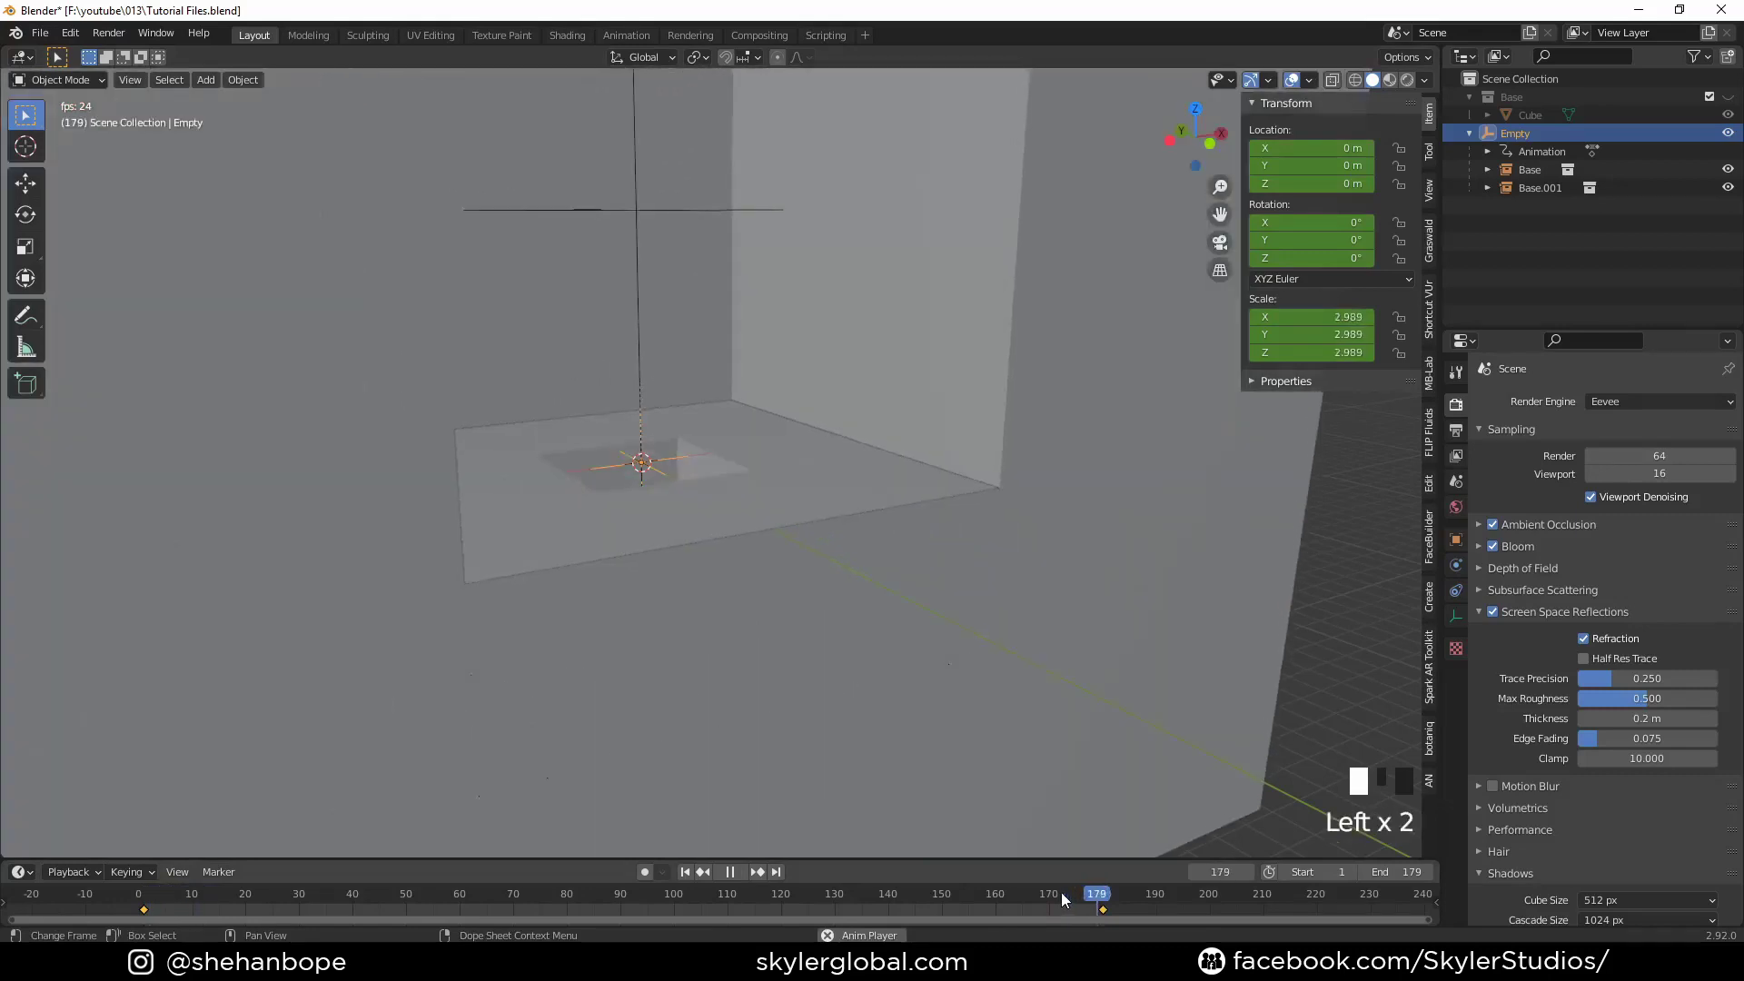
key("space")
key("ctrl+s")
middle_click_drag(972, 541, 897, 614)
Step: At frame 1, add an arrows-style empty, Empty.001, to the scene
left_click(142, 892)
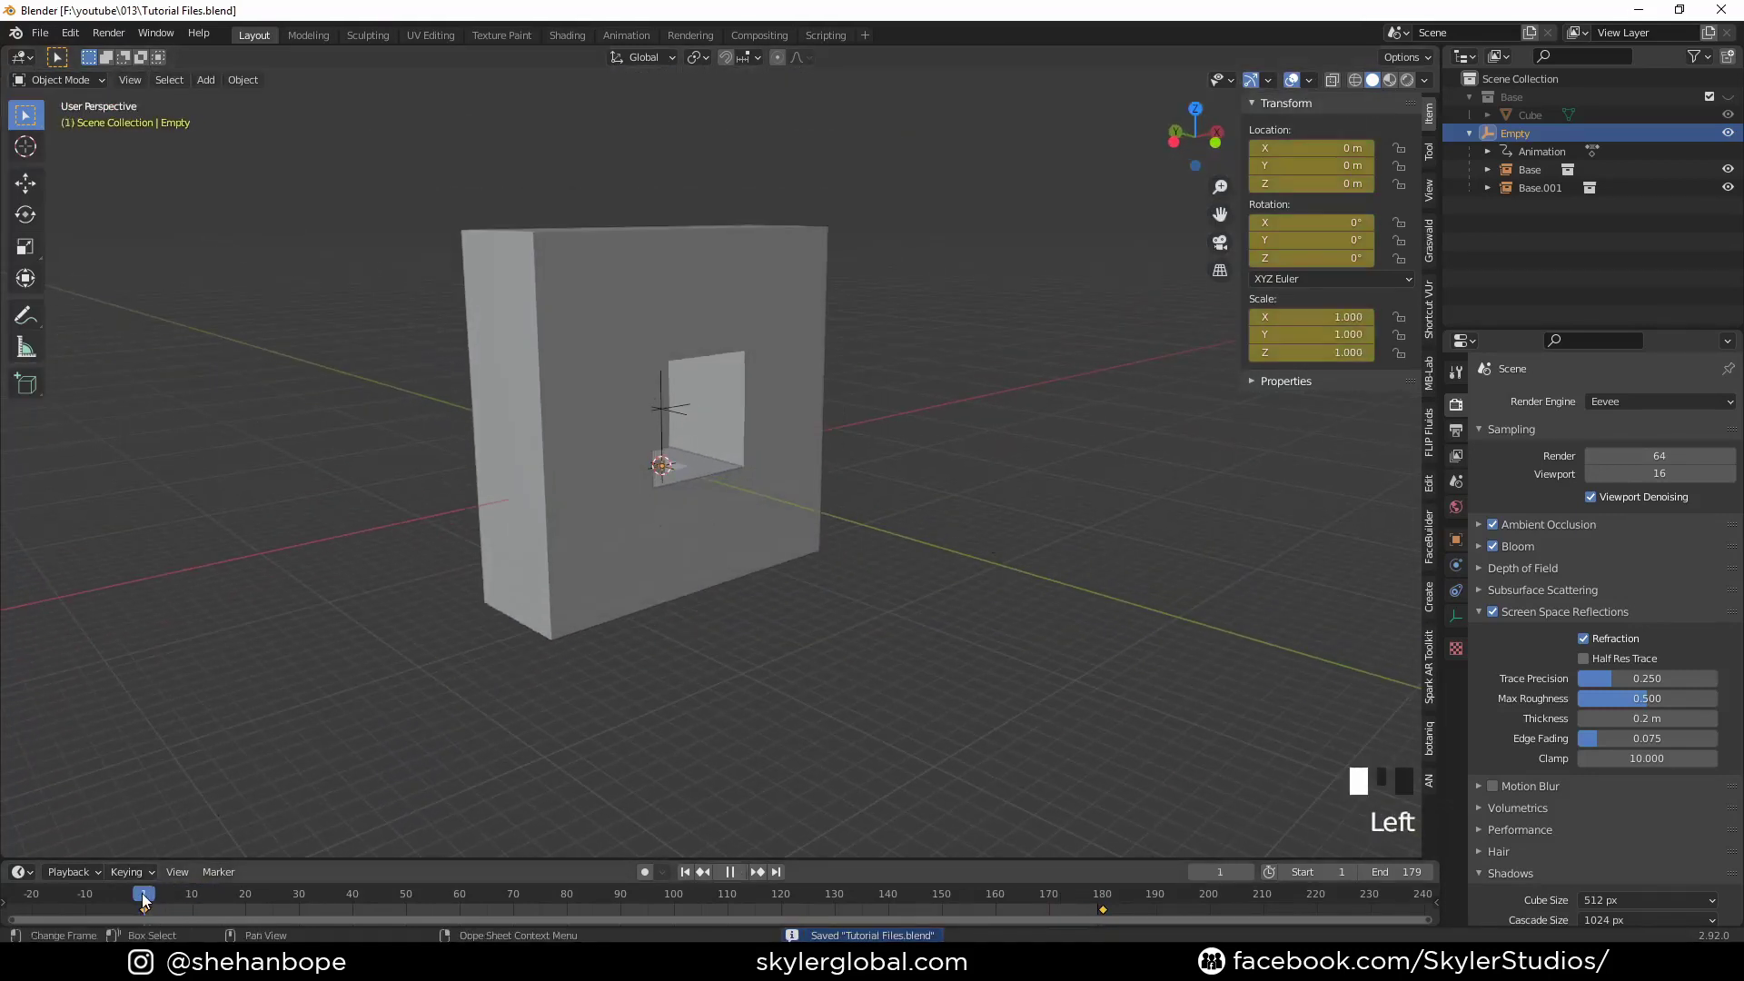
middle_click_drag(699, 749, 914, 656)
left_click(913, 654)
key("shift+a")
mouse_move(914, 652)
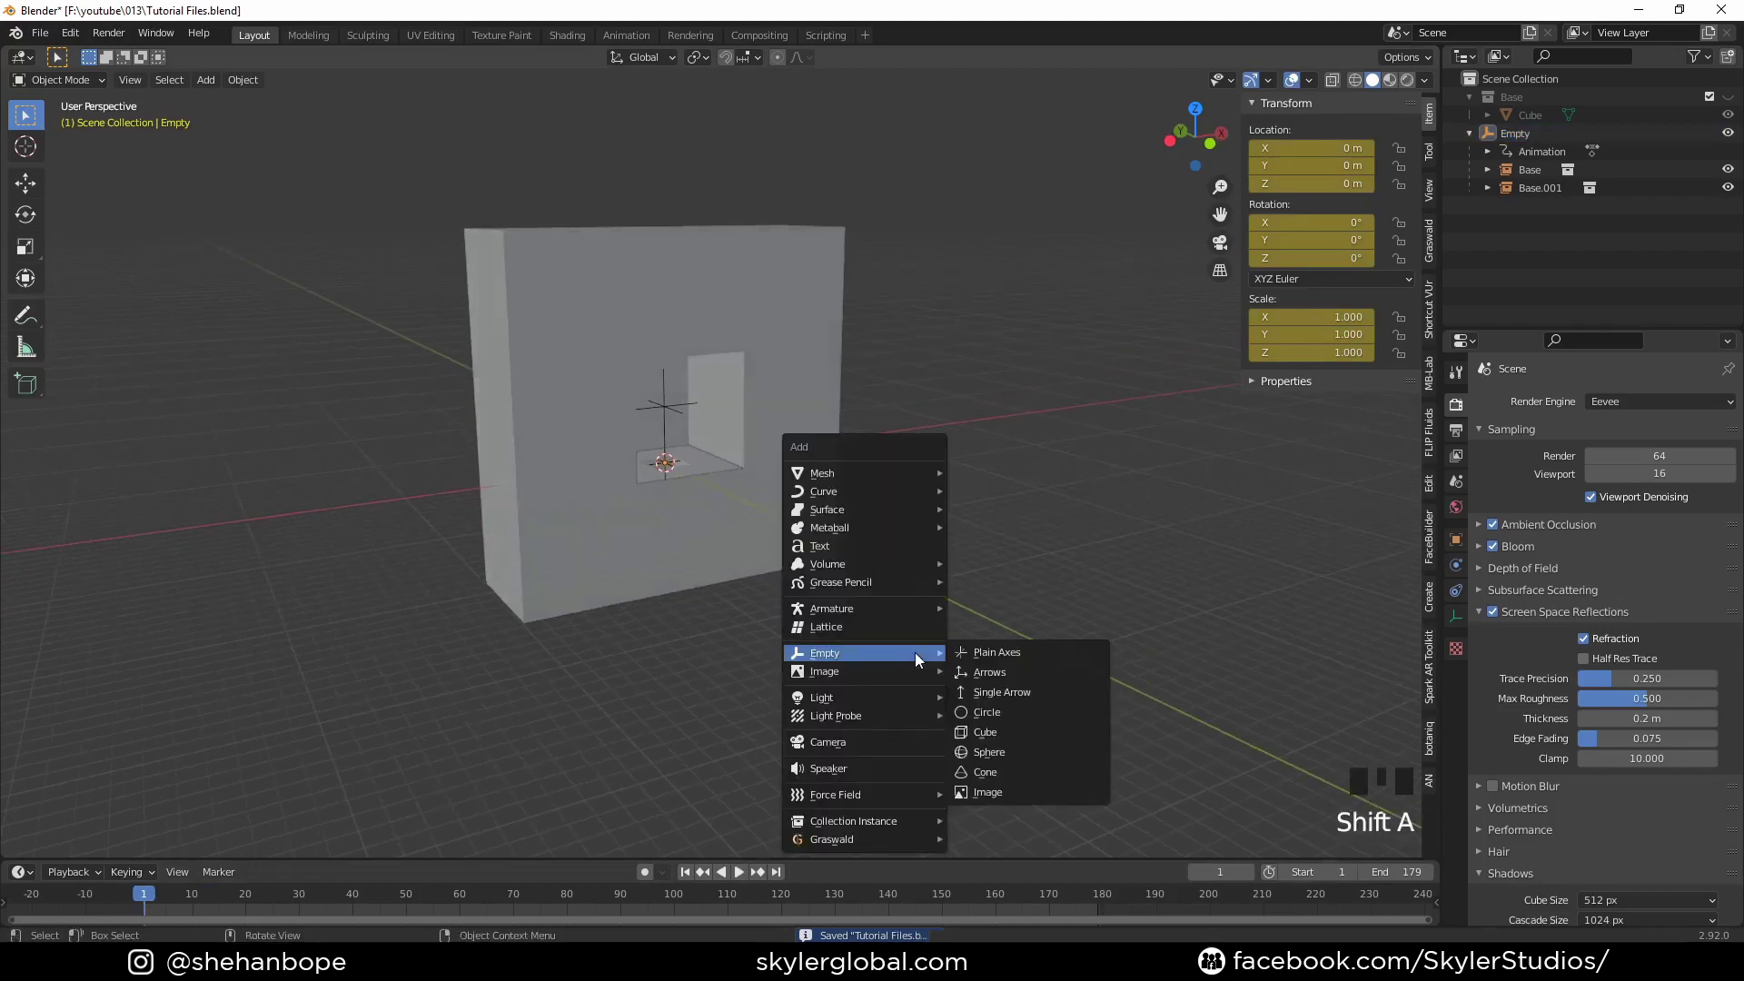
left_click(1023, 671)
Step: Move Empty.001 along Y and set its Y location to -4.5 m
scroll(690, 581, "up", 2)
middle_click_drag(690, 581, 652, 514)
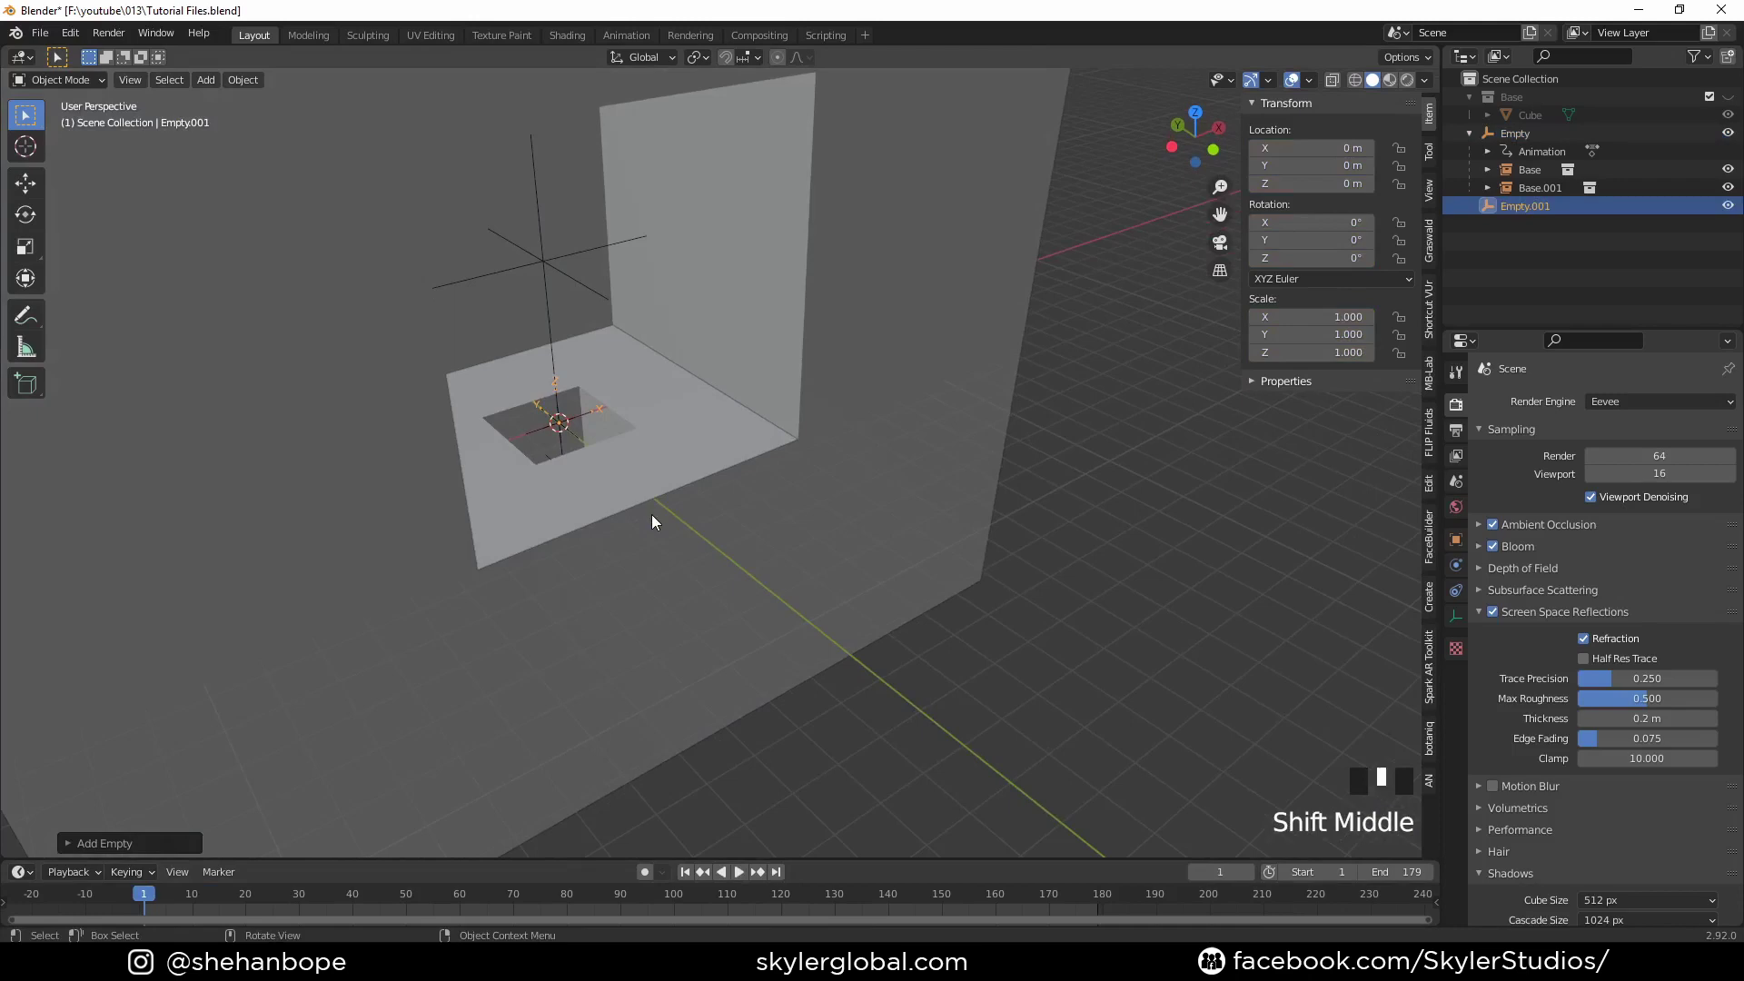
scroll(651, 514, "up", 2)
key("g")
key("y")
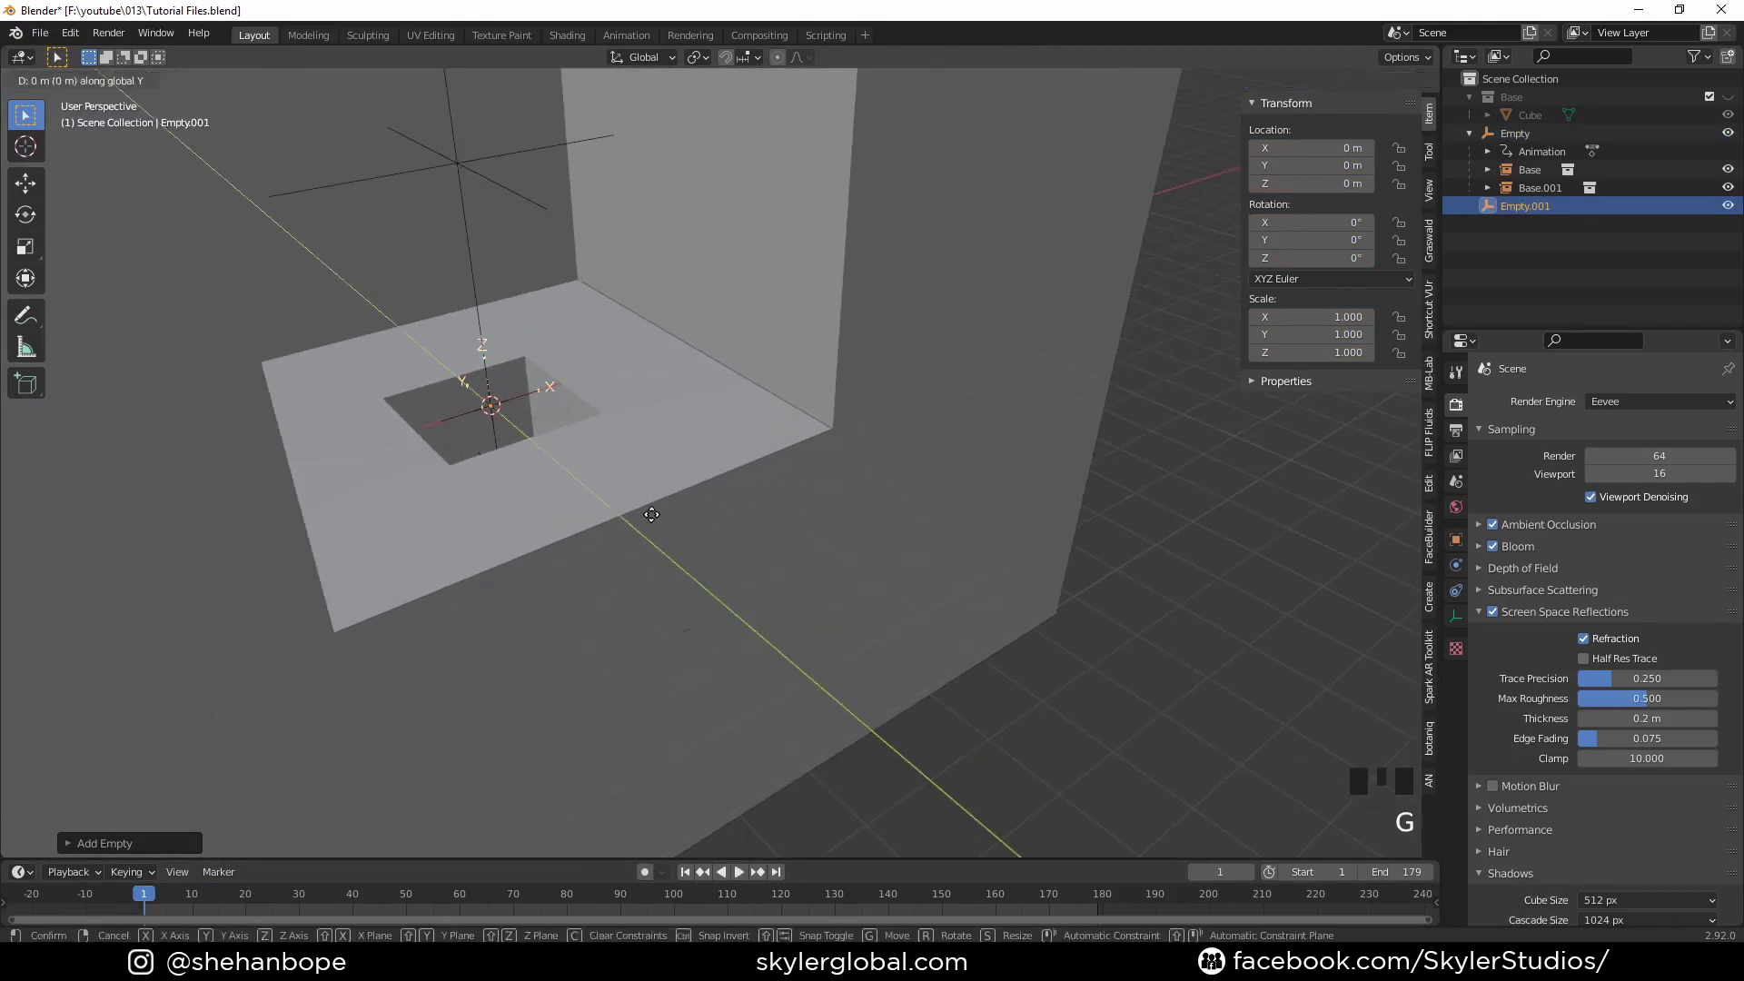
left_click(782, 634)
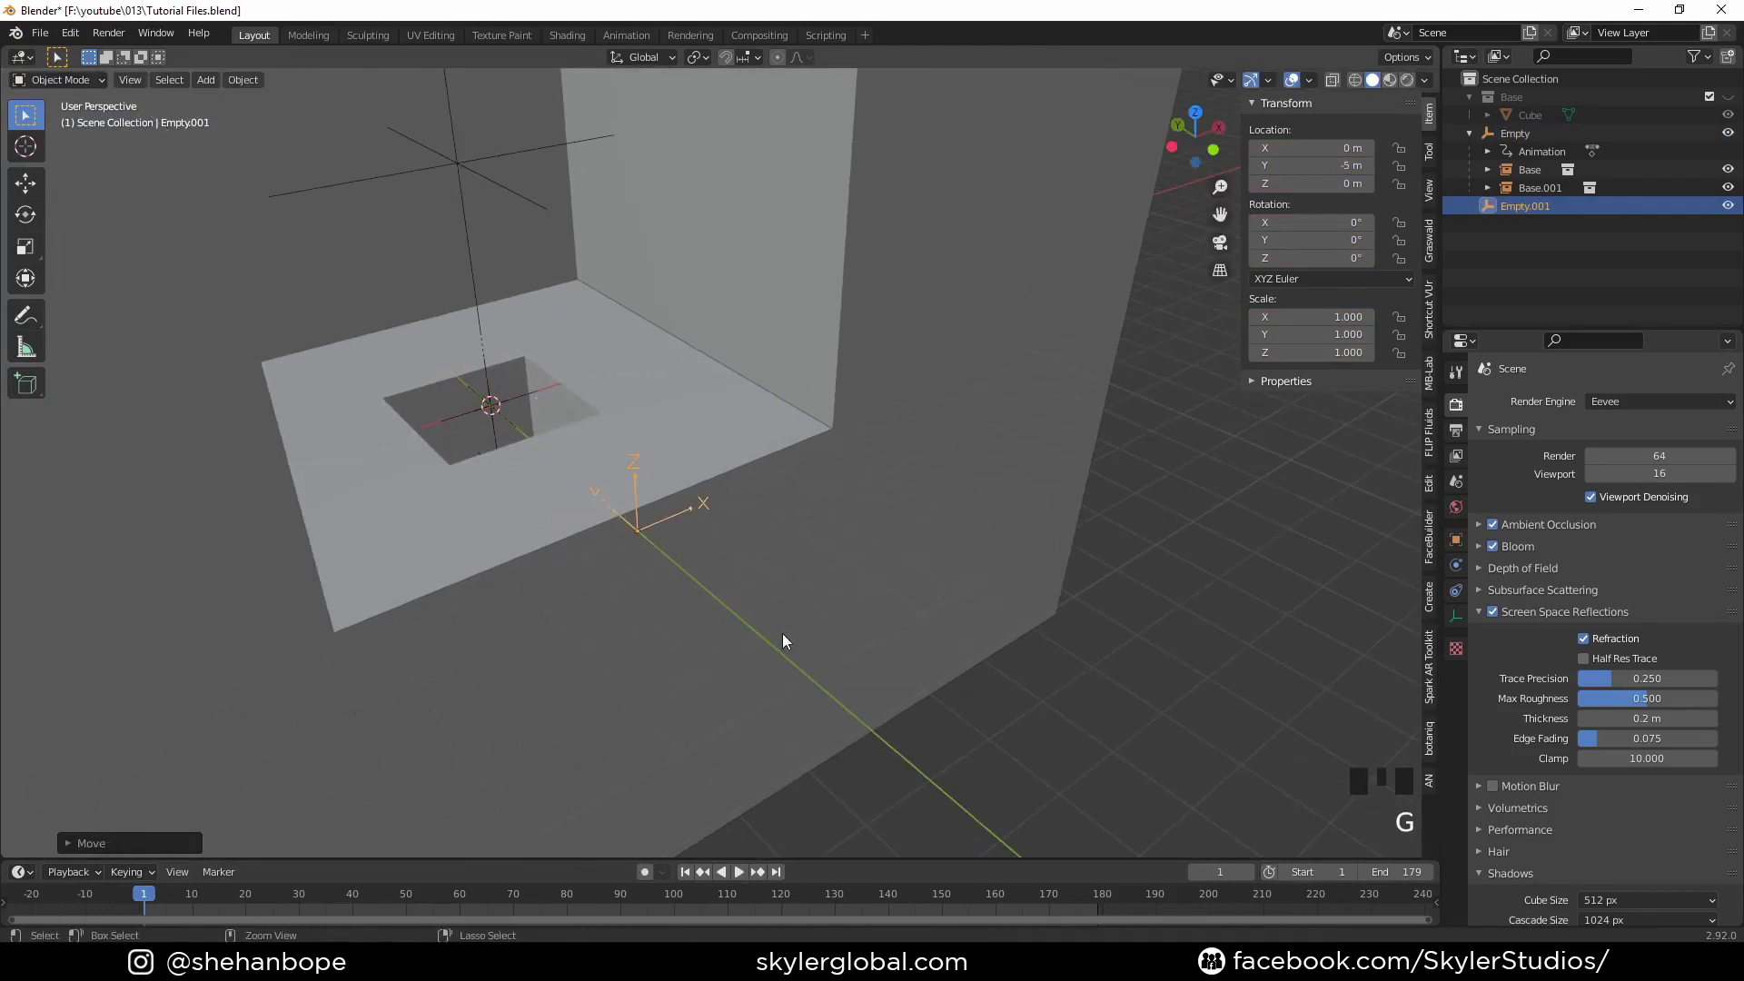
middle_click_drag(782, 634, 768, 558)
left_click(1331, 167)
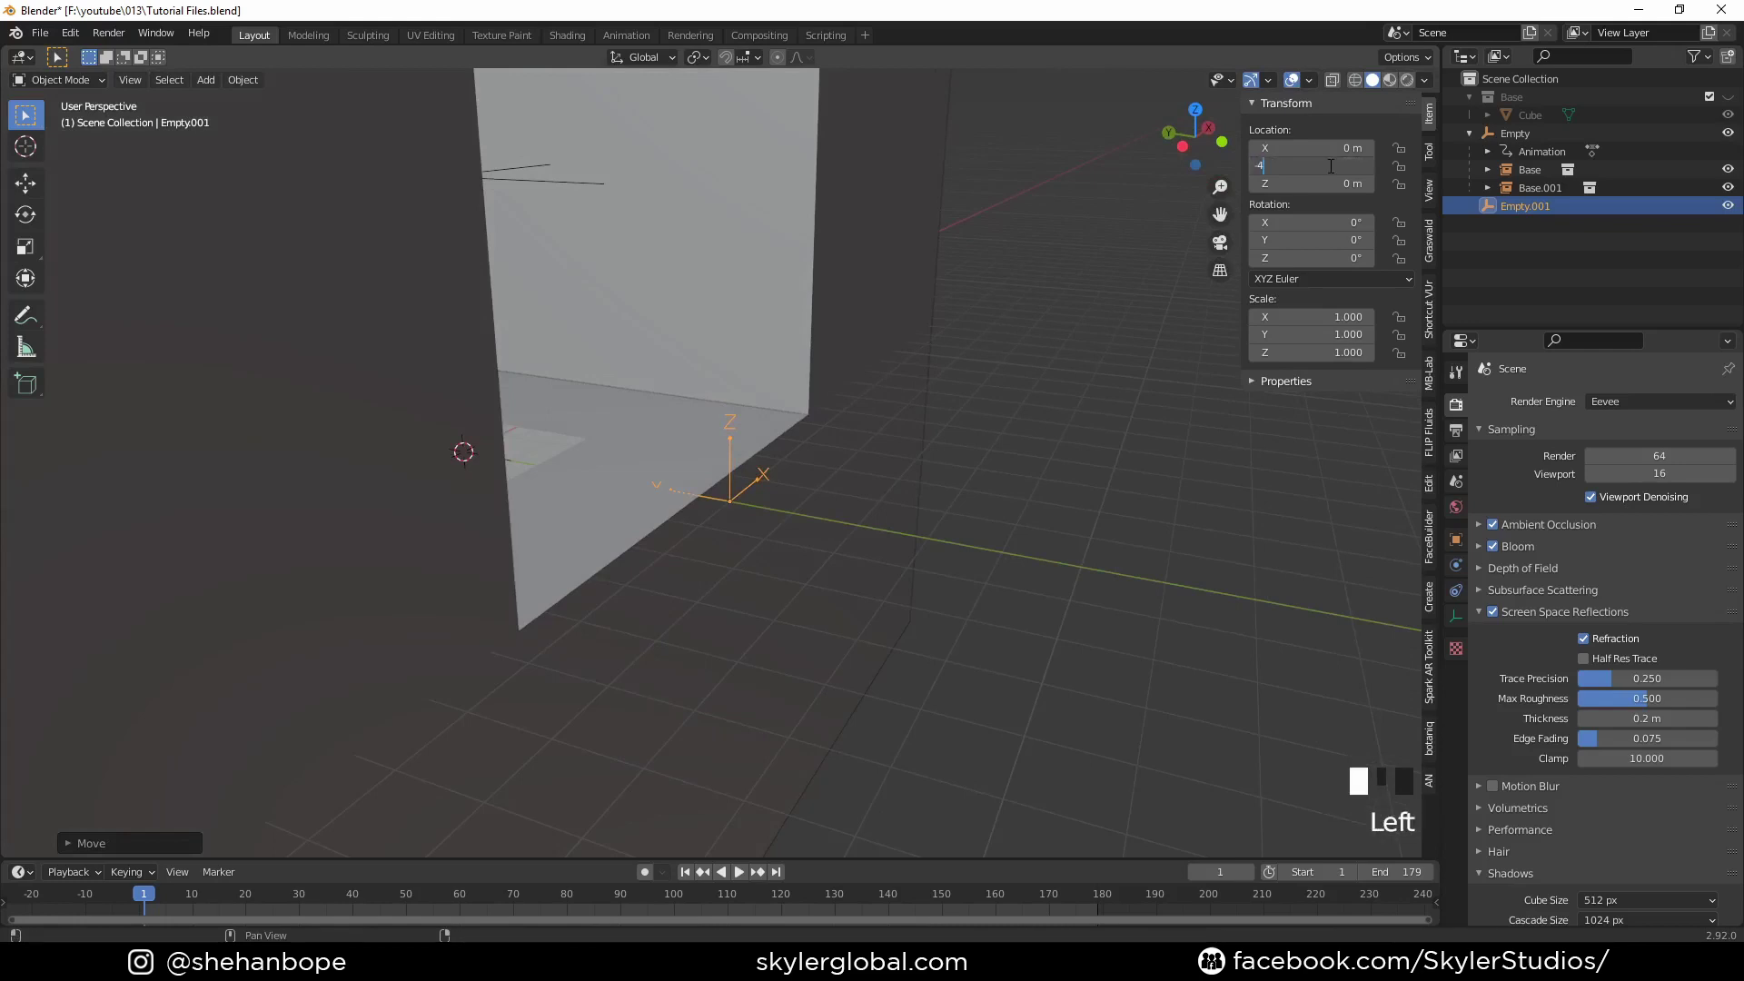
key("Return")
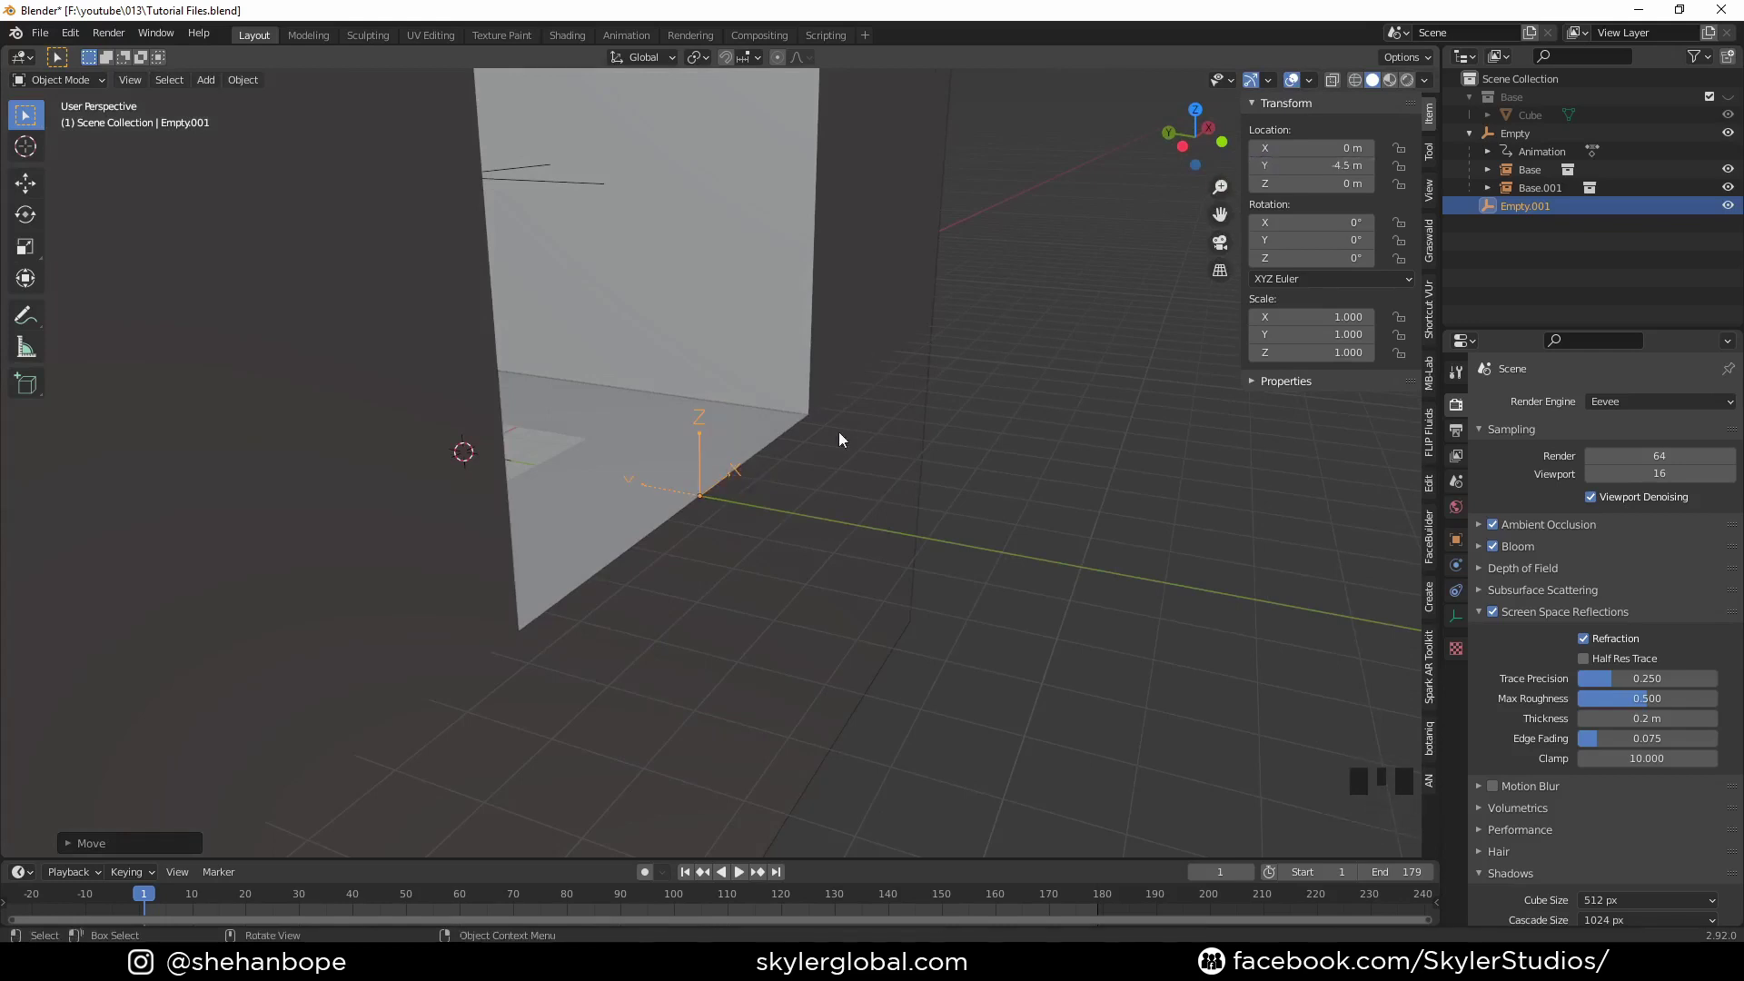
Step: Cycle through the overlapping floor pieces to select the Base box module
middle_click_drag(838, 432, 546, 385)
left_click(546, 386)
left_click(651, 405)
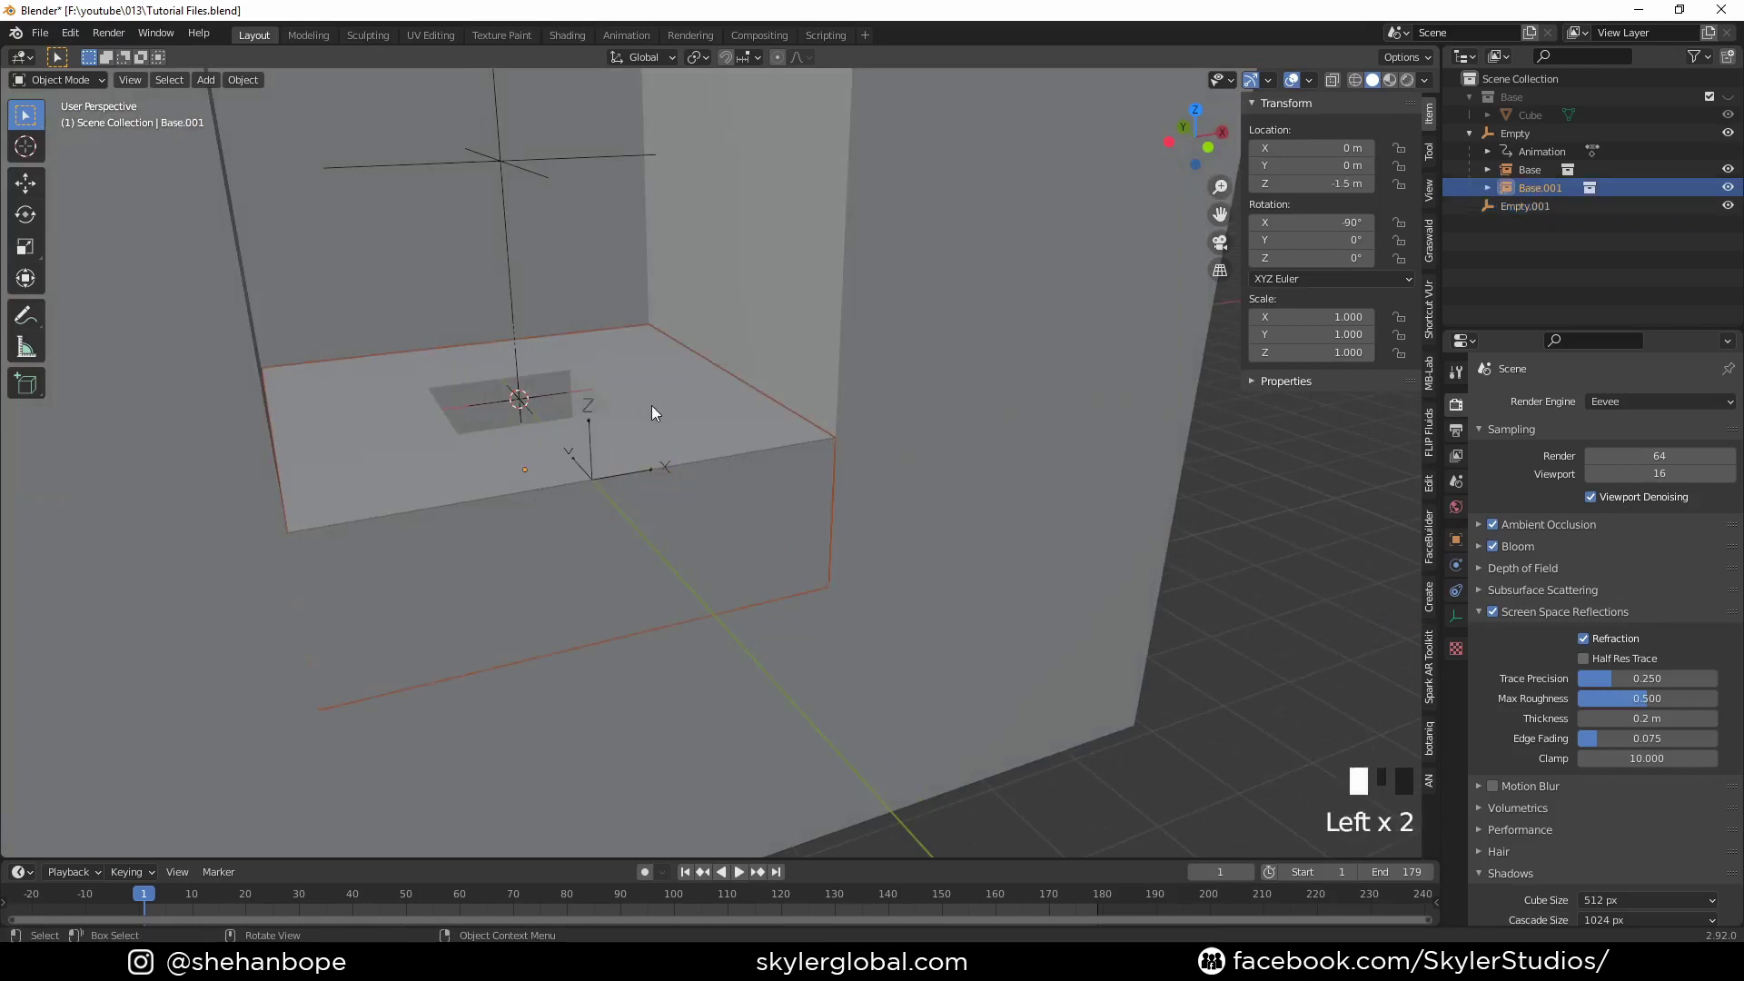
left_click(708, 441)
left_click(703, 443)
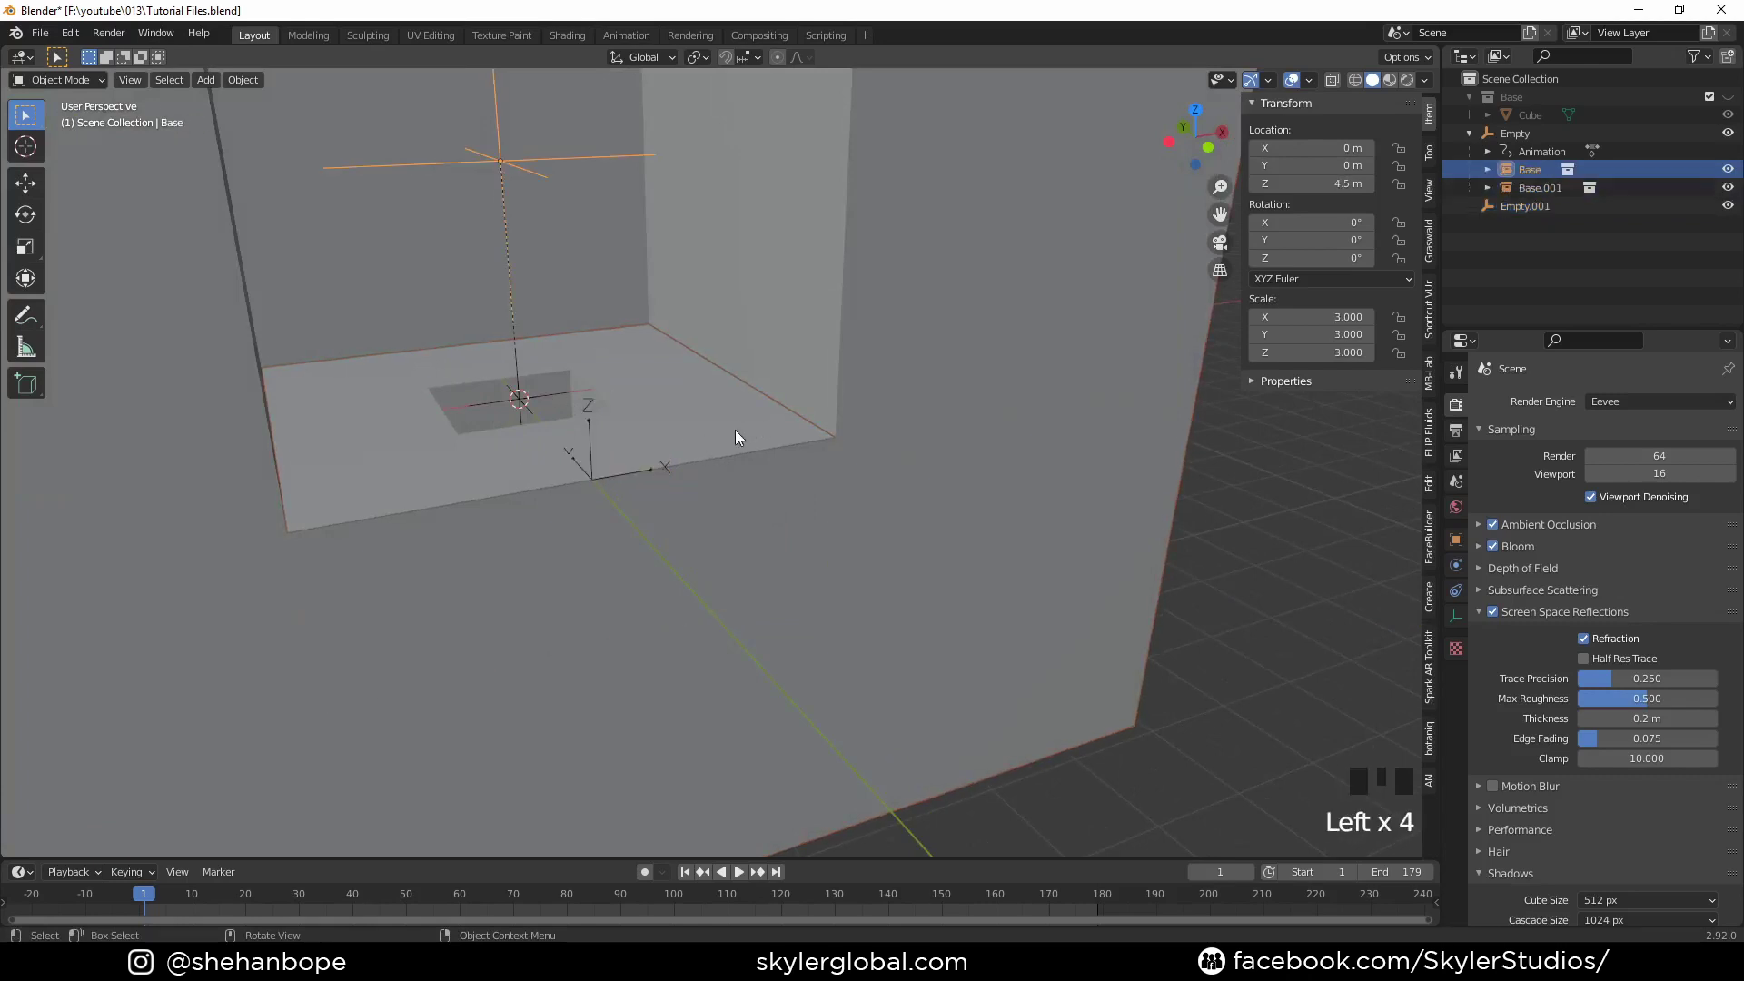
left_click(736, 434)
left_click(864, 382)
scroll(771, 490, "down", 2)
middle_click_drag(771, 490, 696, 477)
Step: Parent the original Empty, carrying Base and Base.001, to Empty.001 as Object and expand it in the Outliner
left_click(665, 477)
left_click(640, 438)
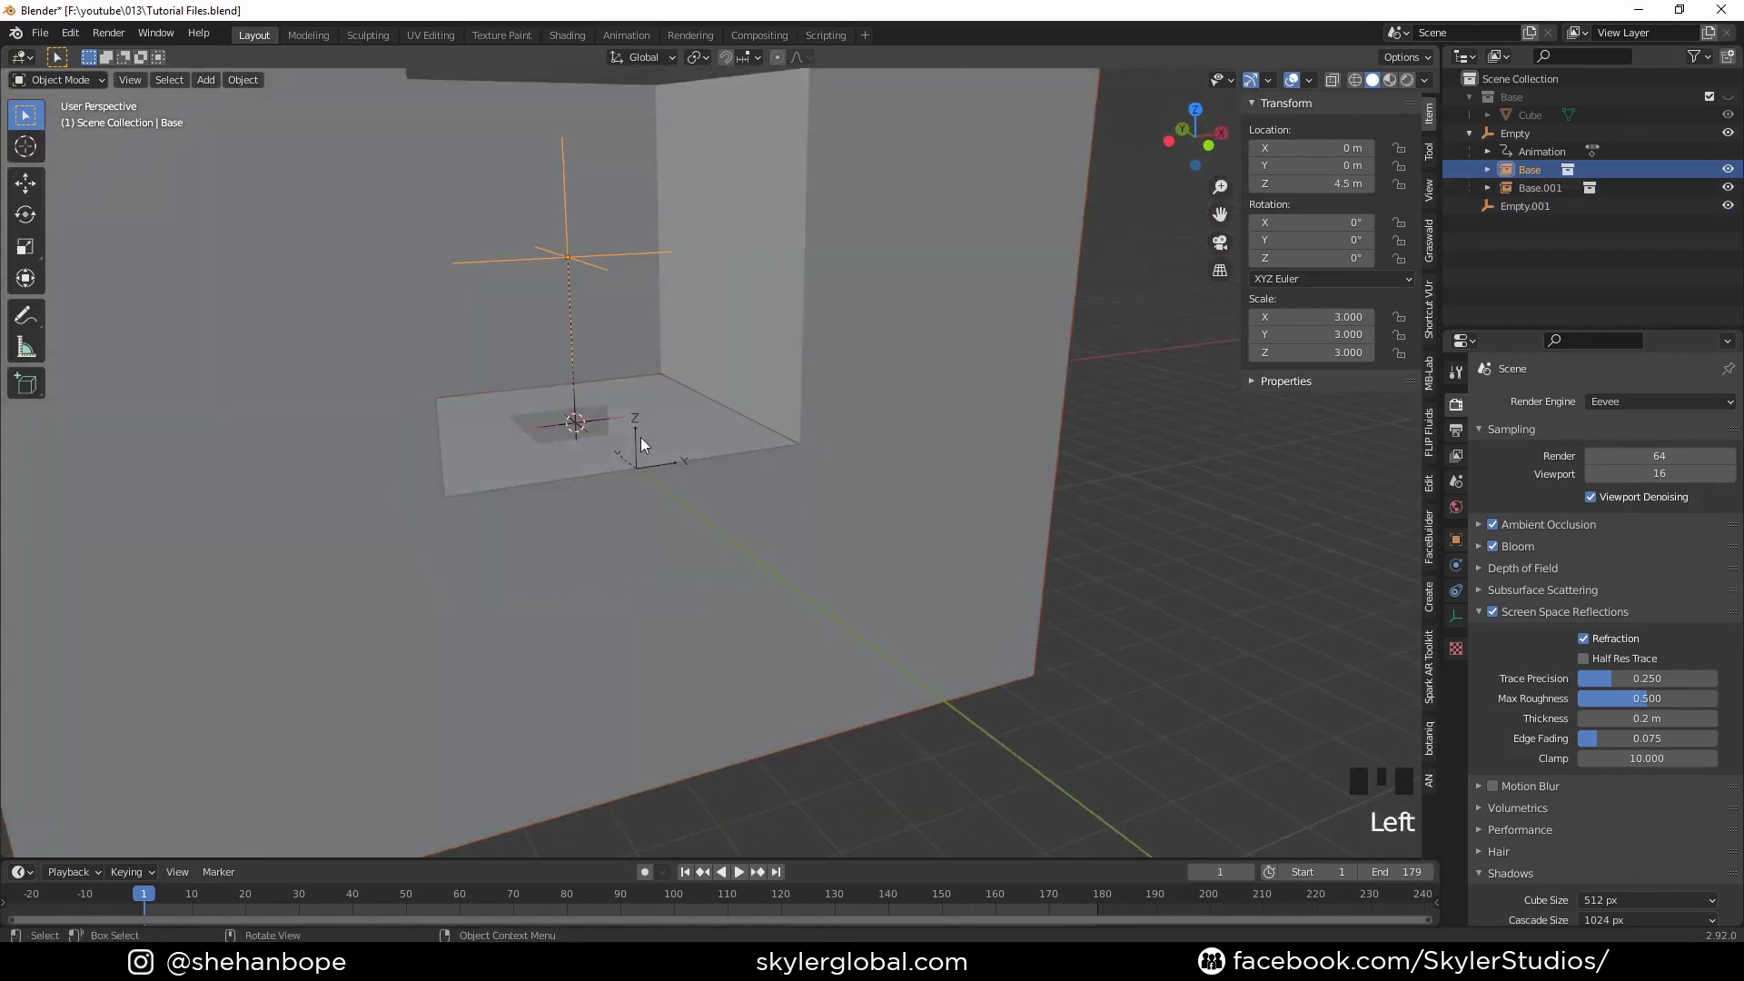
left_click(1521, 206)
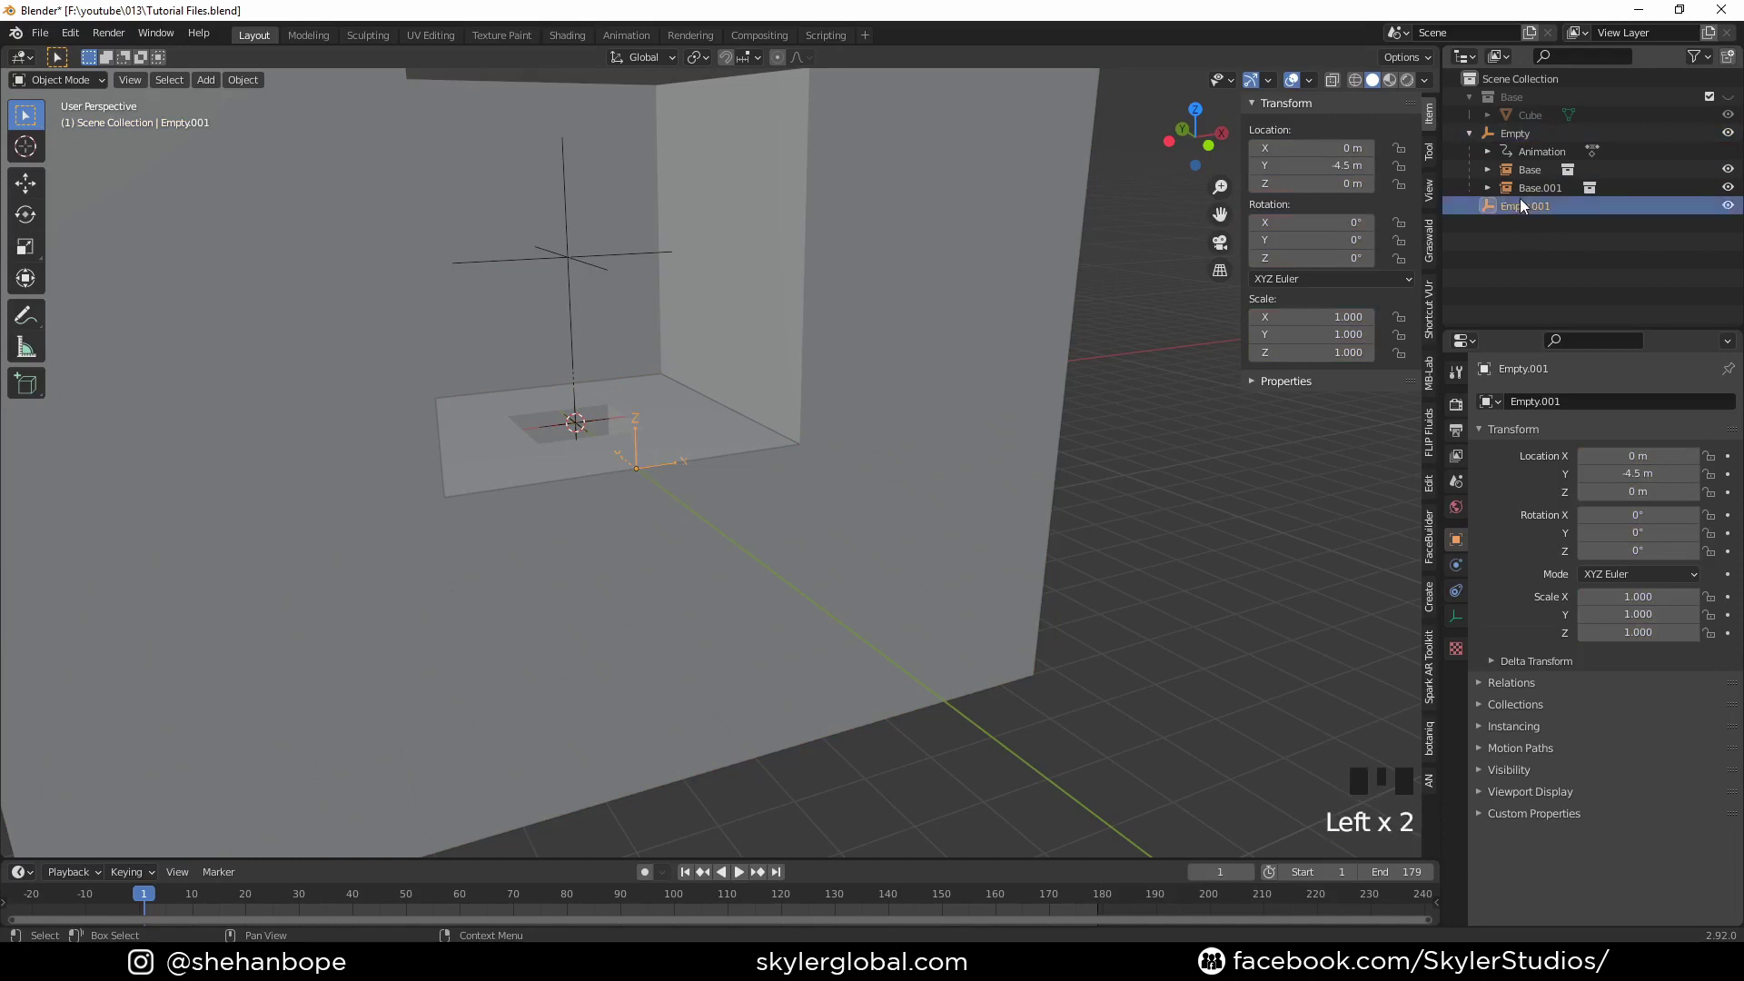
left_click(1506, 134)
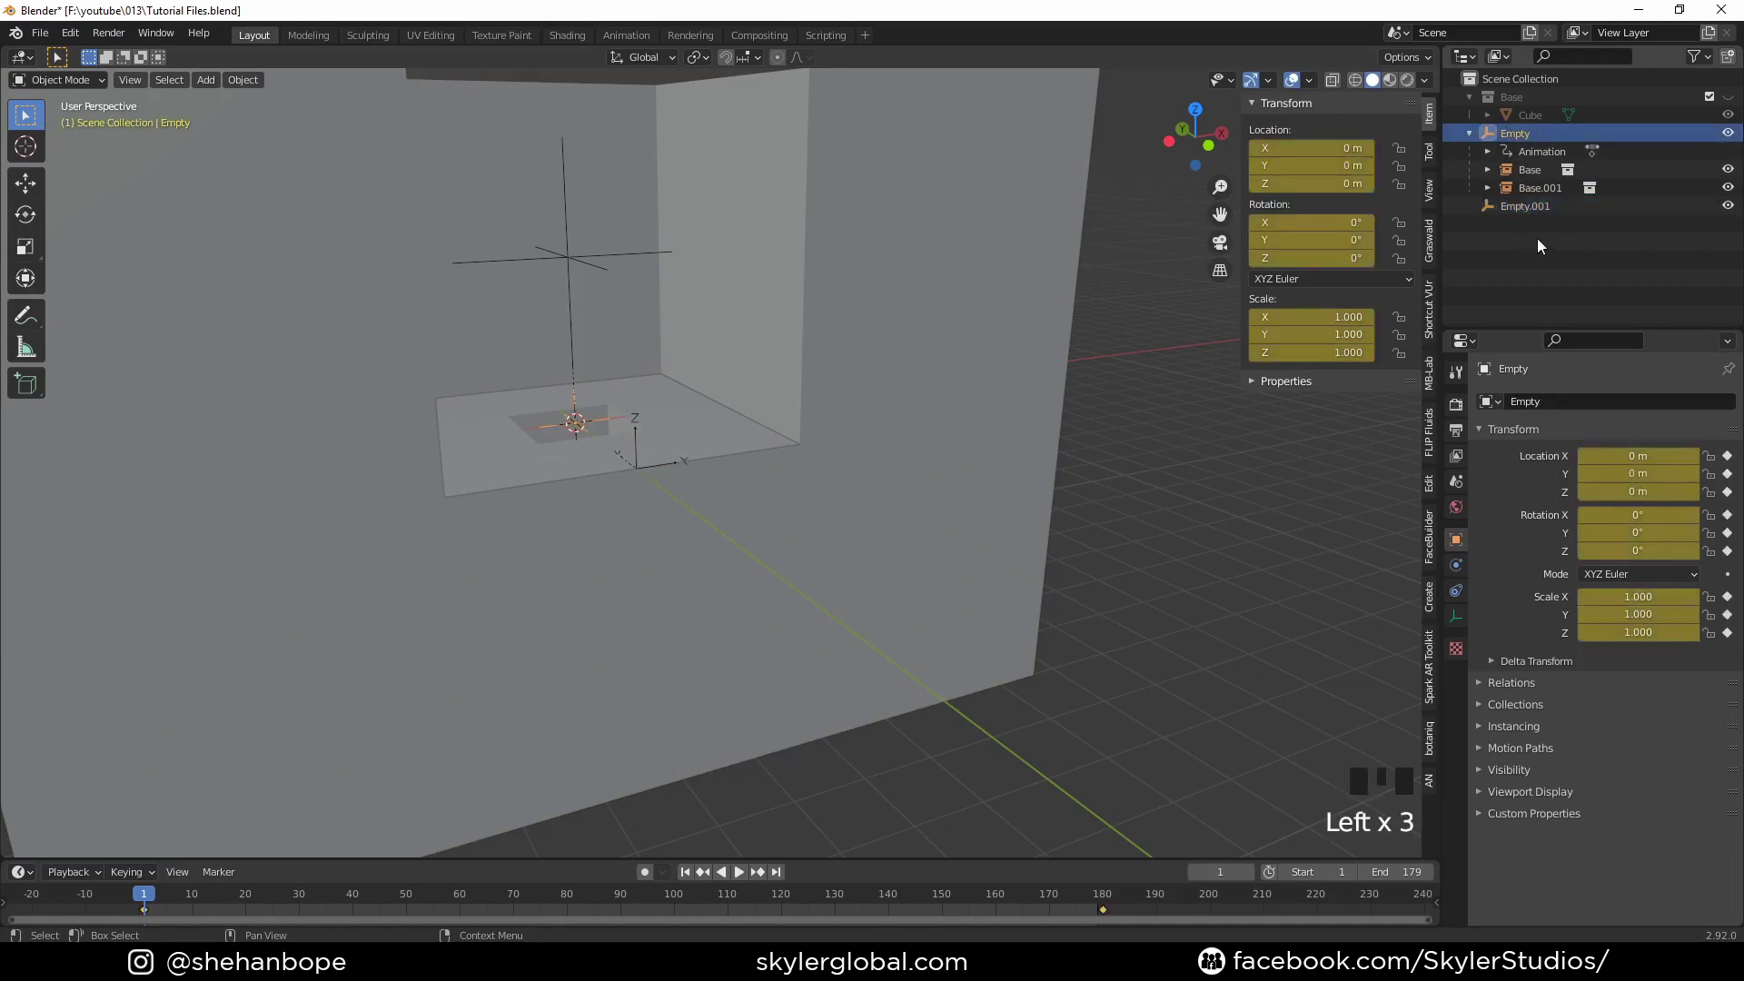
left_click(1499, 206, "ctrl")
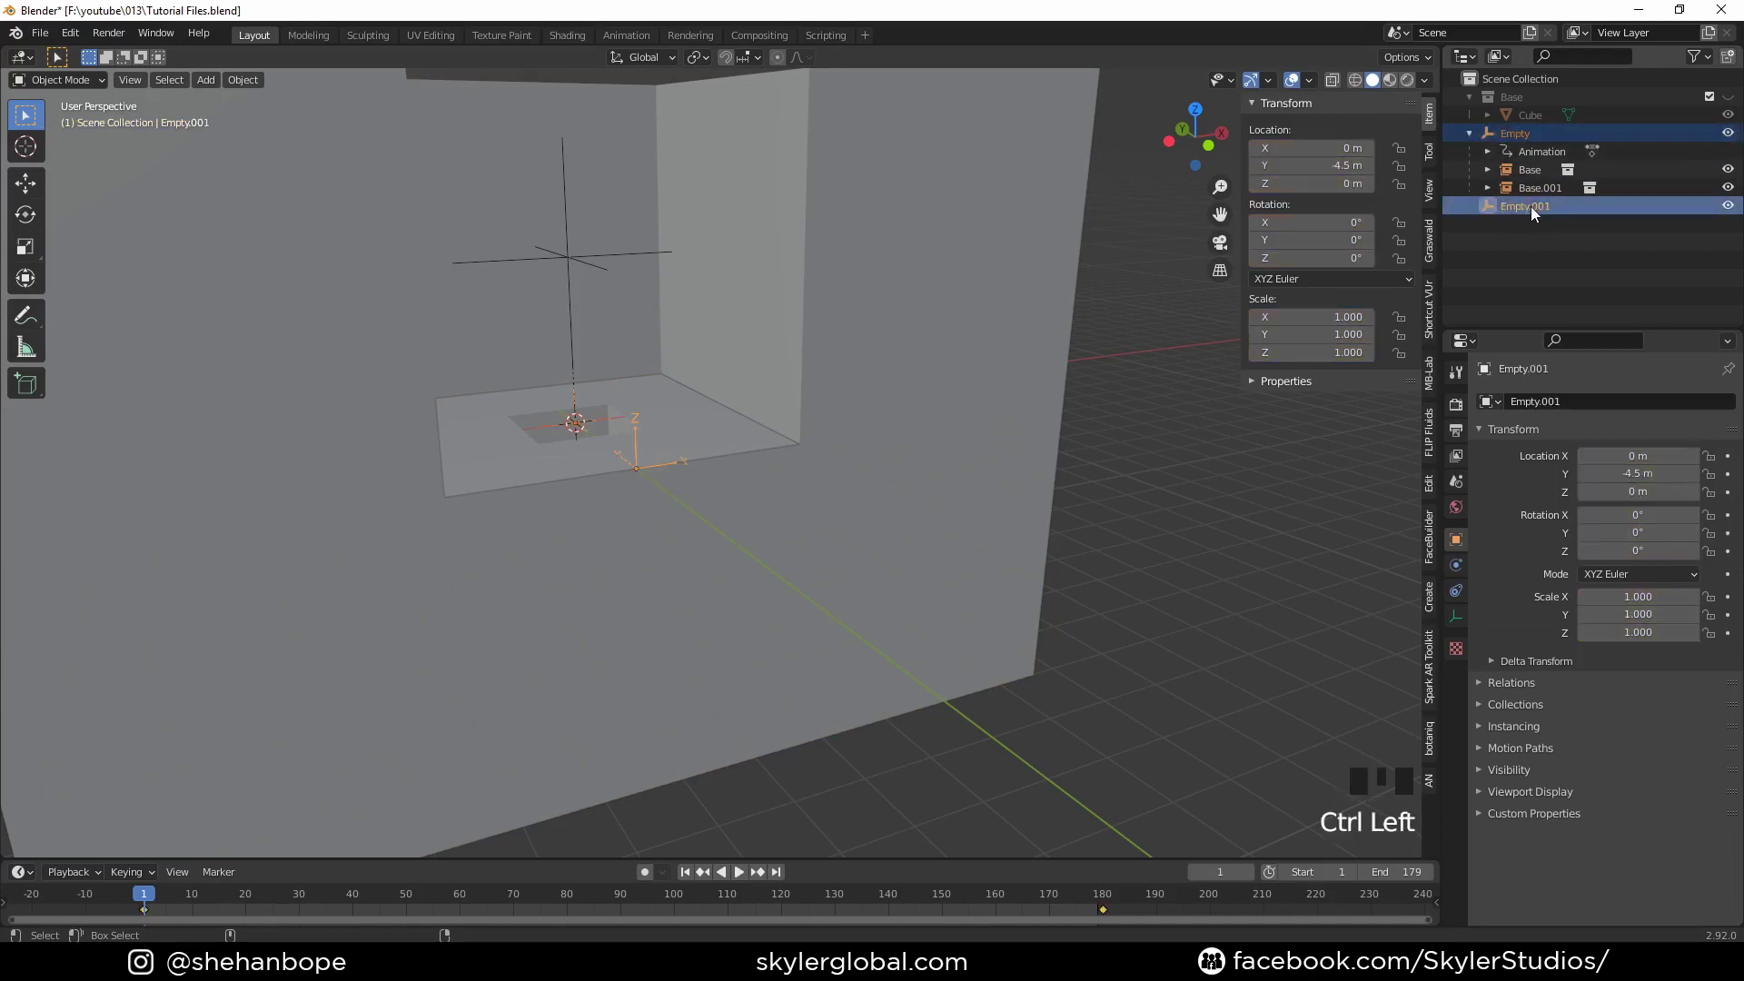
key("ctrl+p")
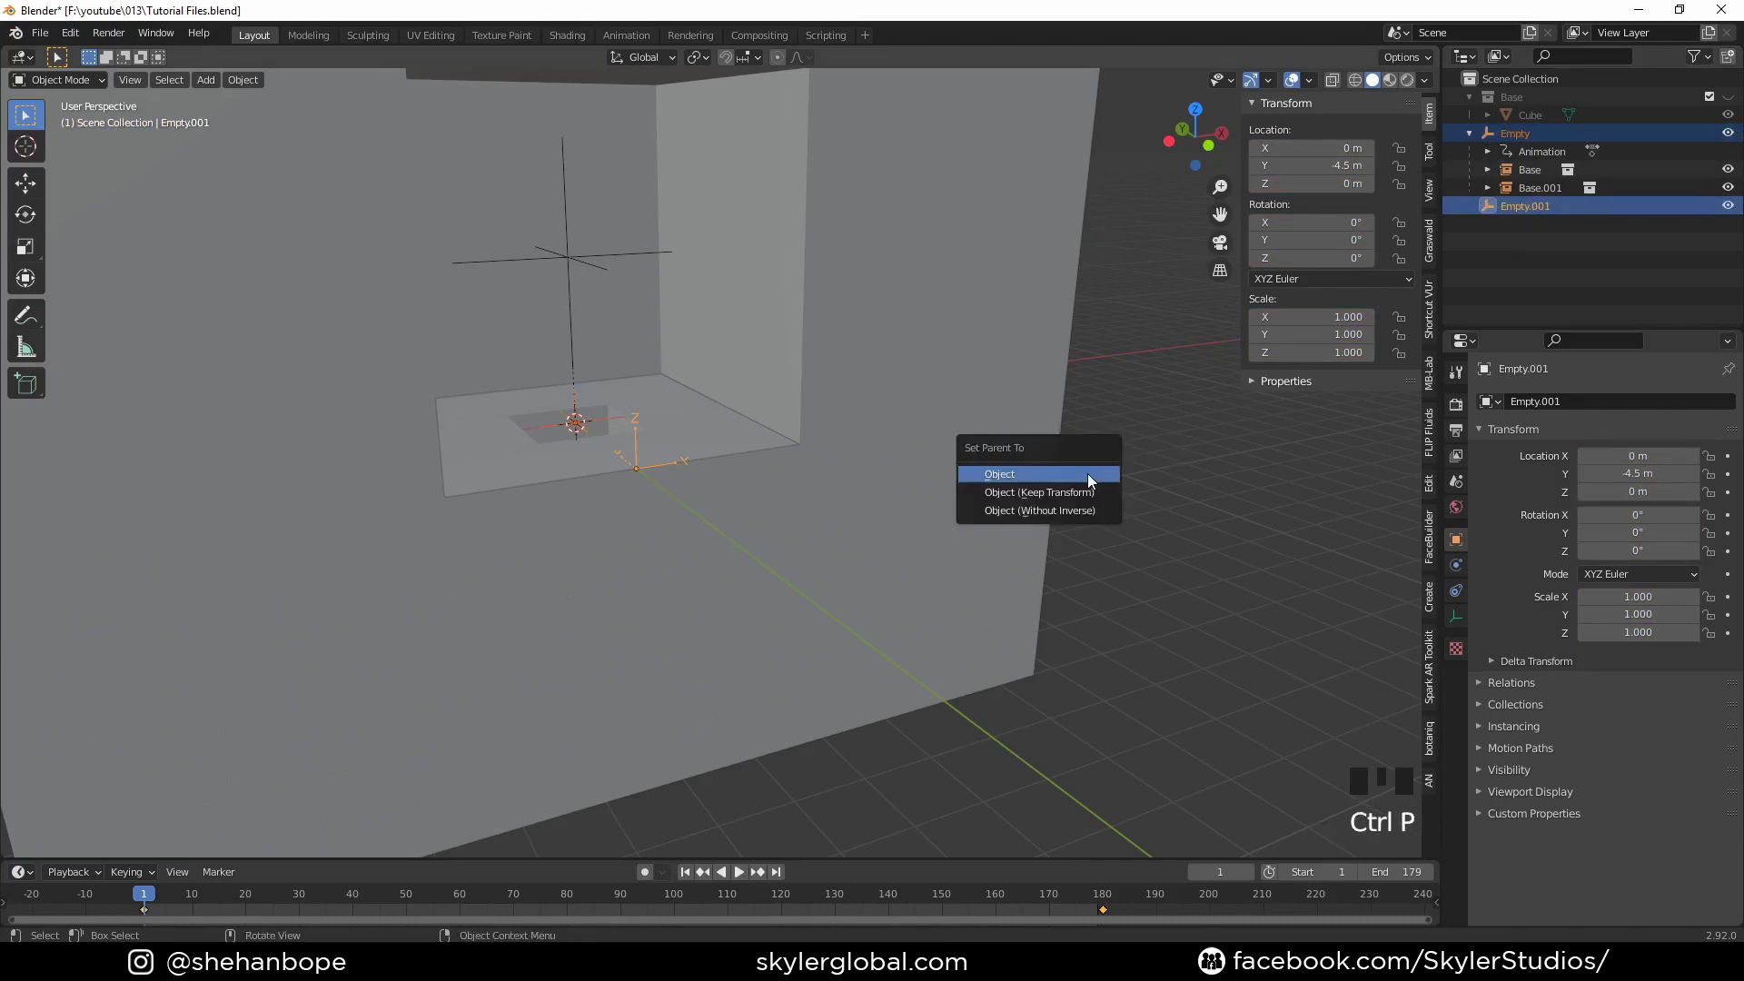
left_click(1087, 473)
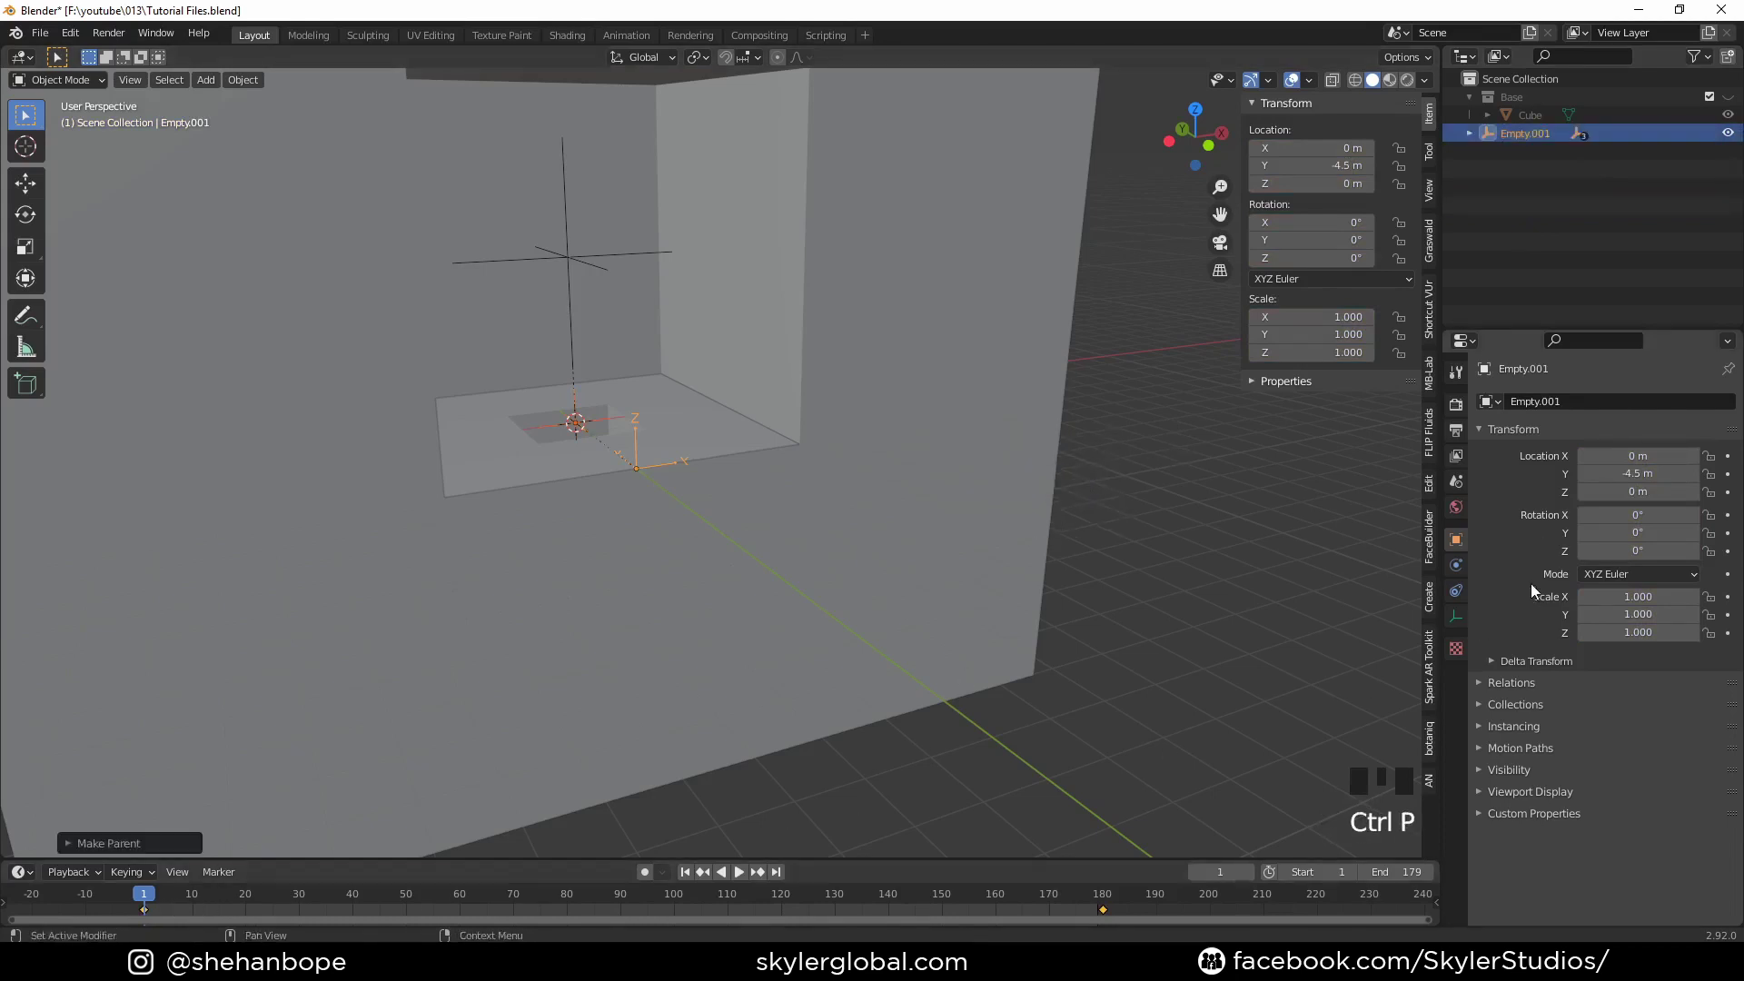
left_click(1522, 198)
left_click(1469, 133)
Step: Keyframe Empty.001's rotation and scale at frame 1
left_click(1517, 135)
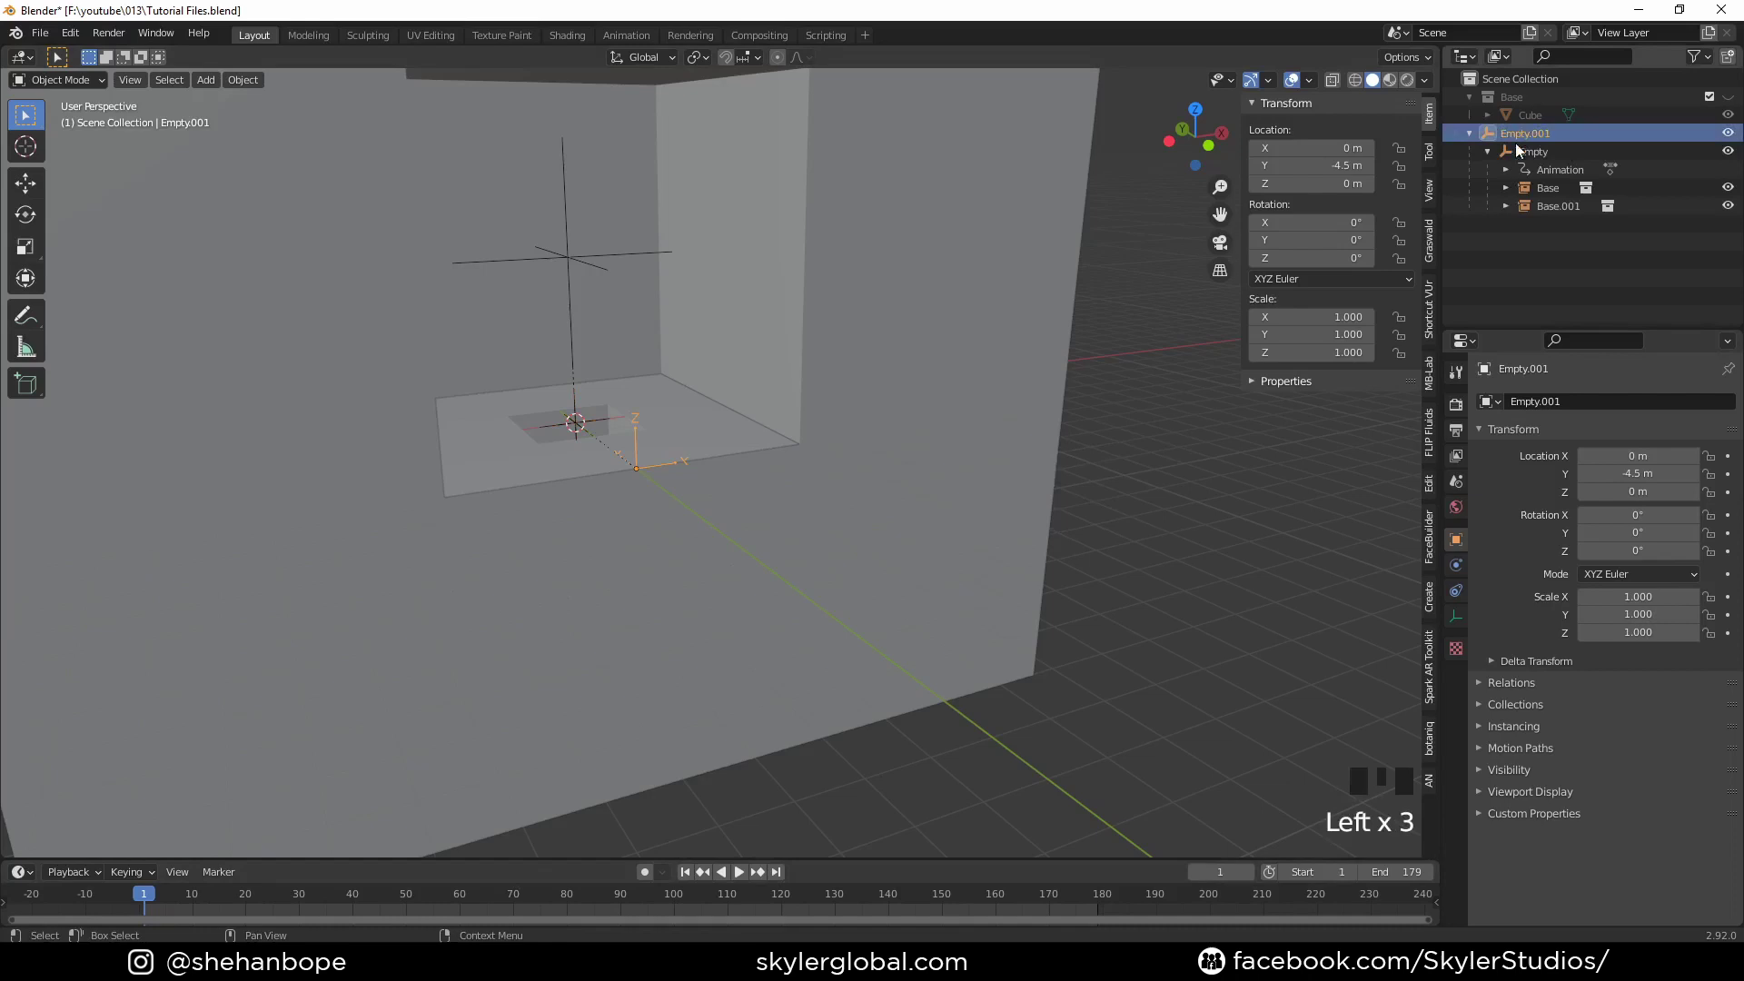
middle_click_drag(945, 577, 1020, 545)
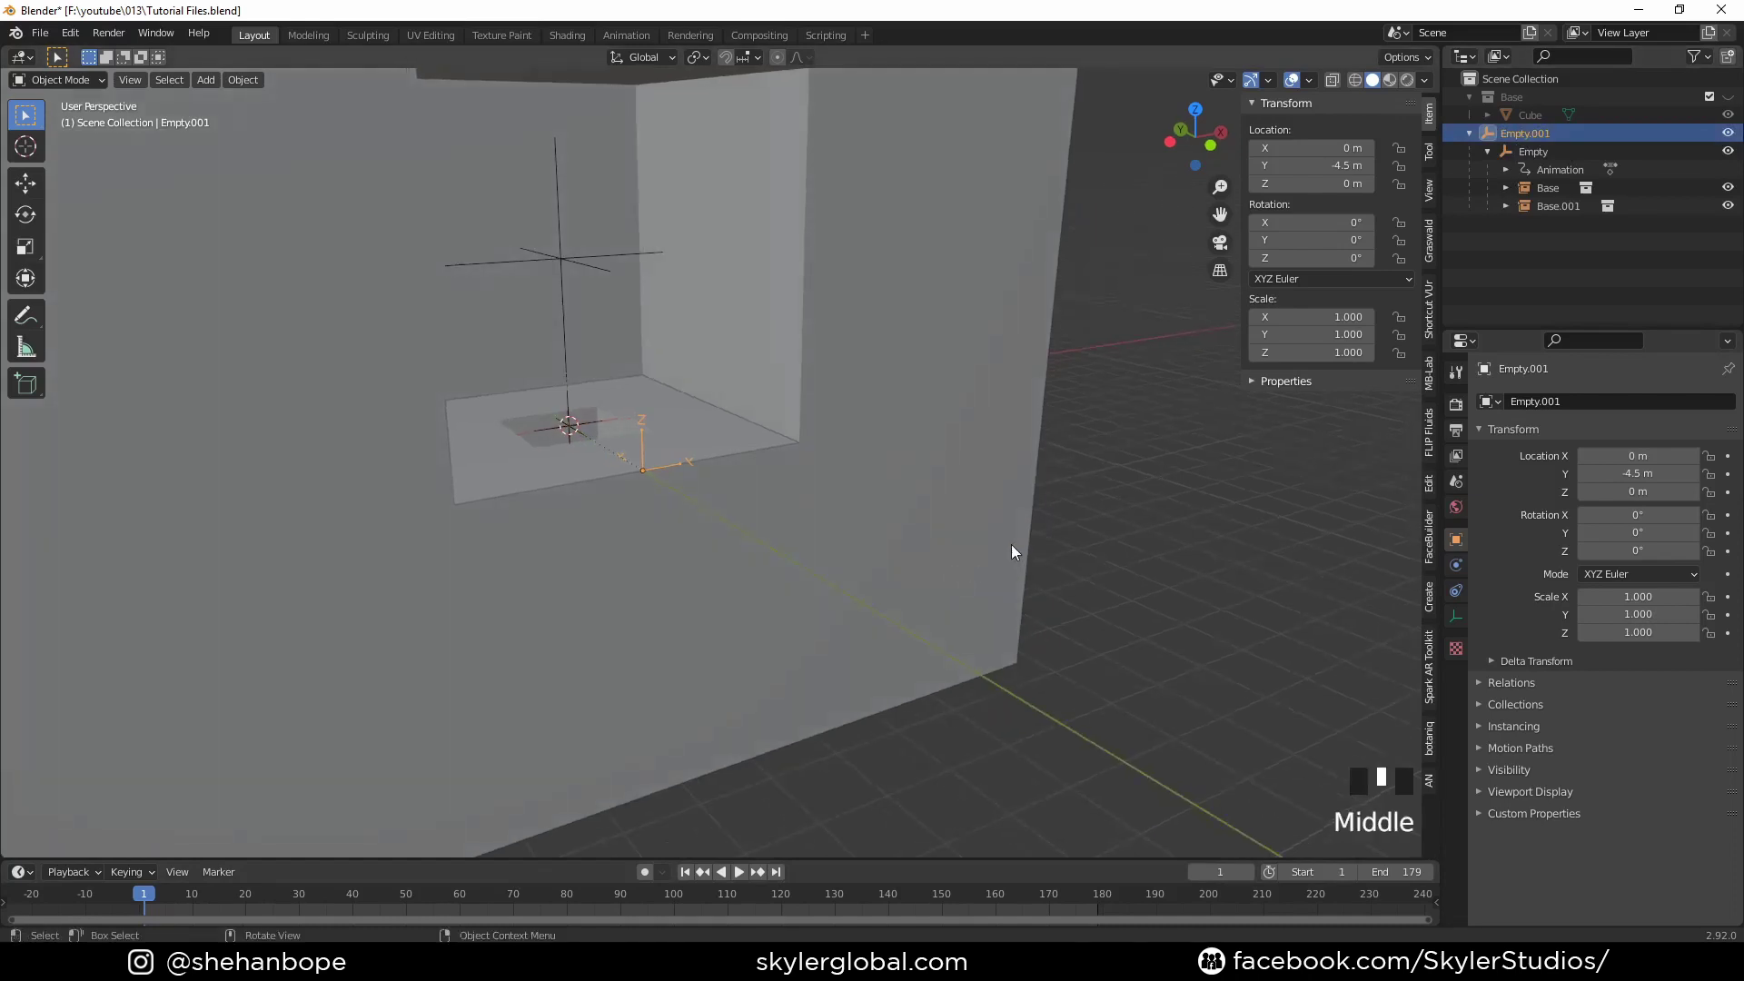
key("i")
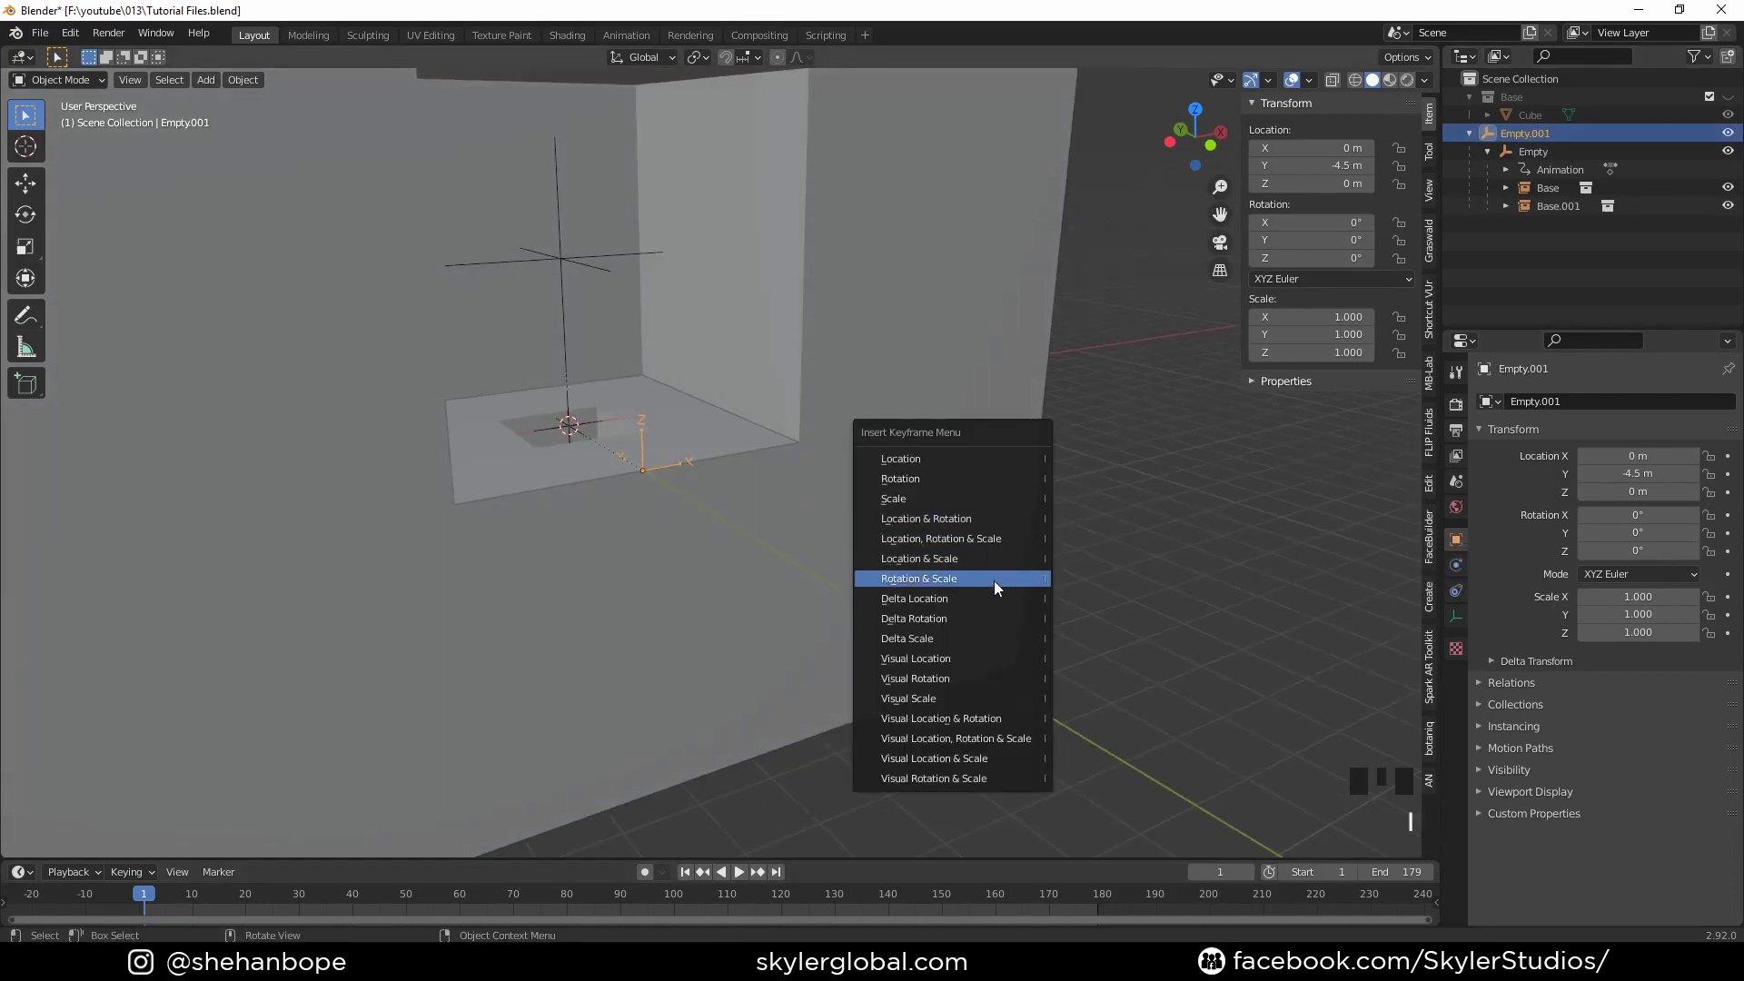
left_click(959, 576)
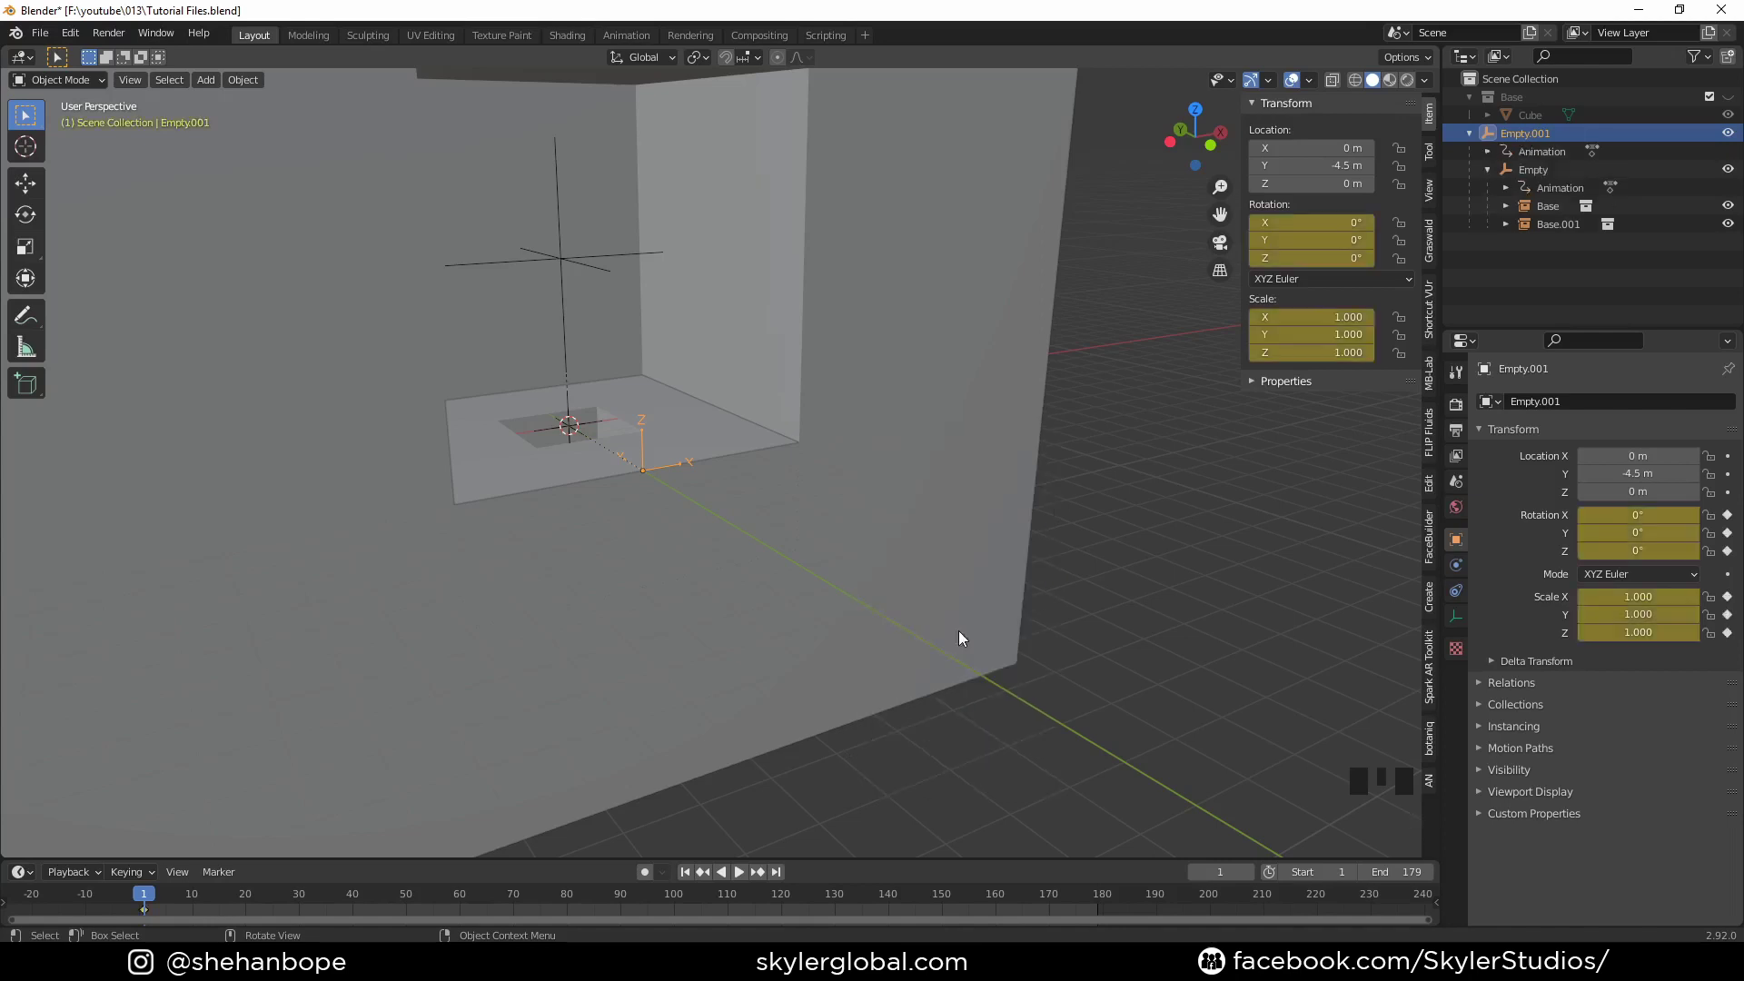
Step: At frame 180, set Empty.001's X rotation to 90° and keyframe rotation and scale
left_click_drag(161, 891, 1102, 859)
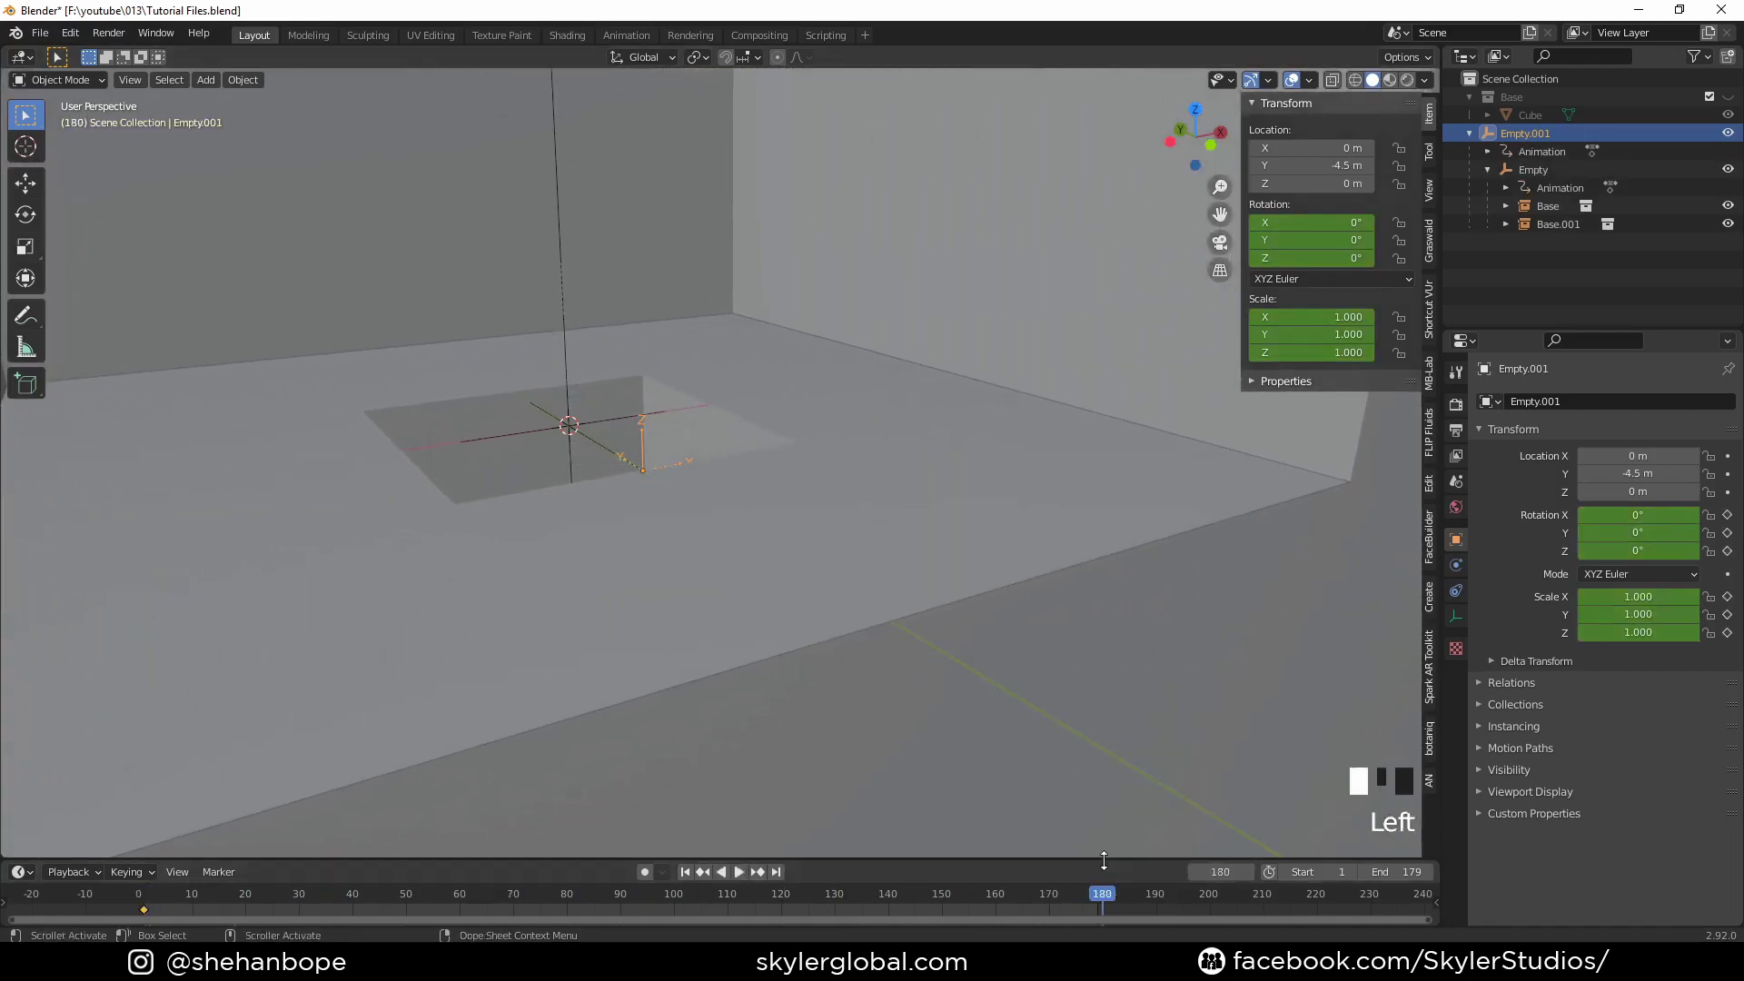
left_click_drag(1341, 225, 1416, 225)
left_click(1342, 222)
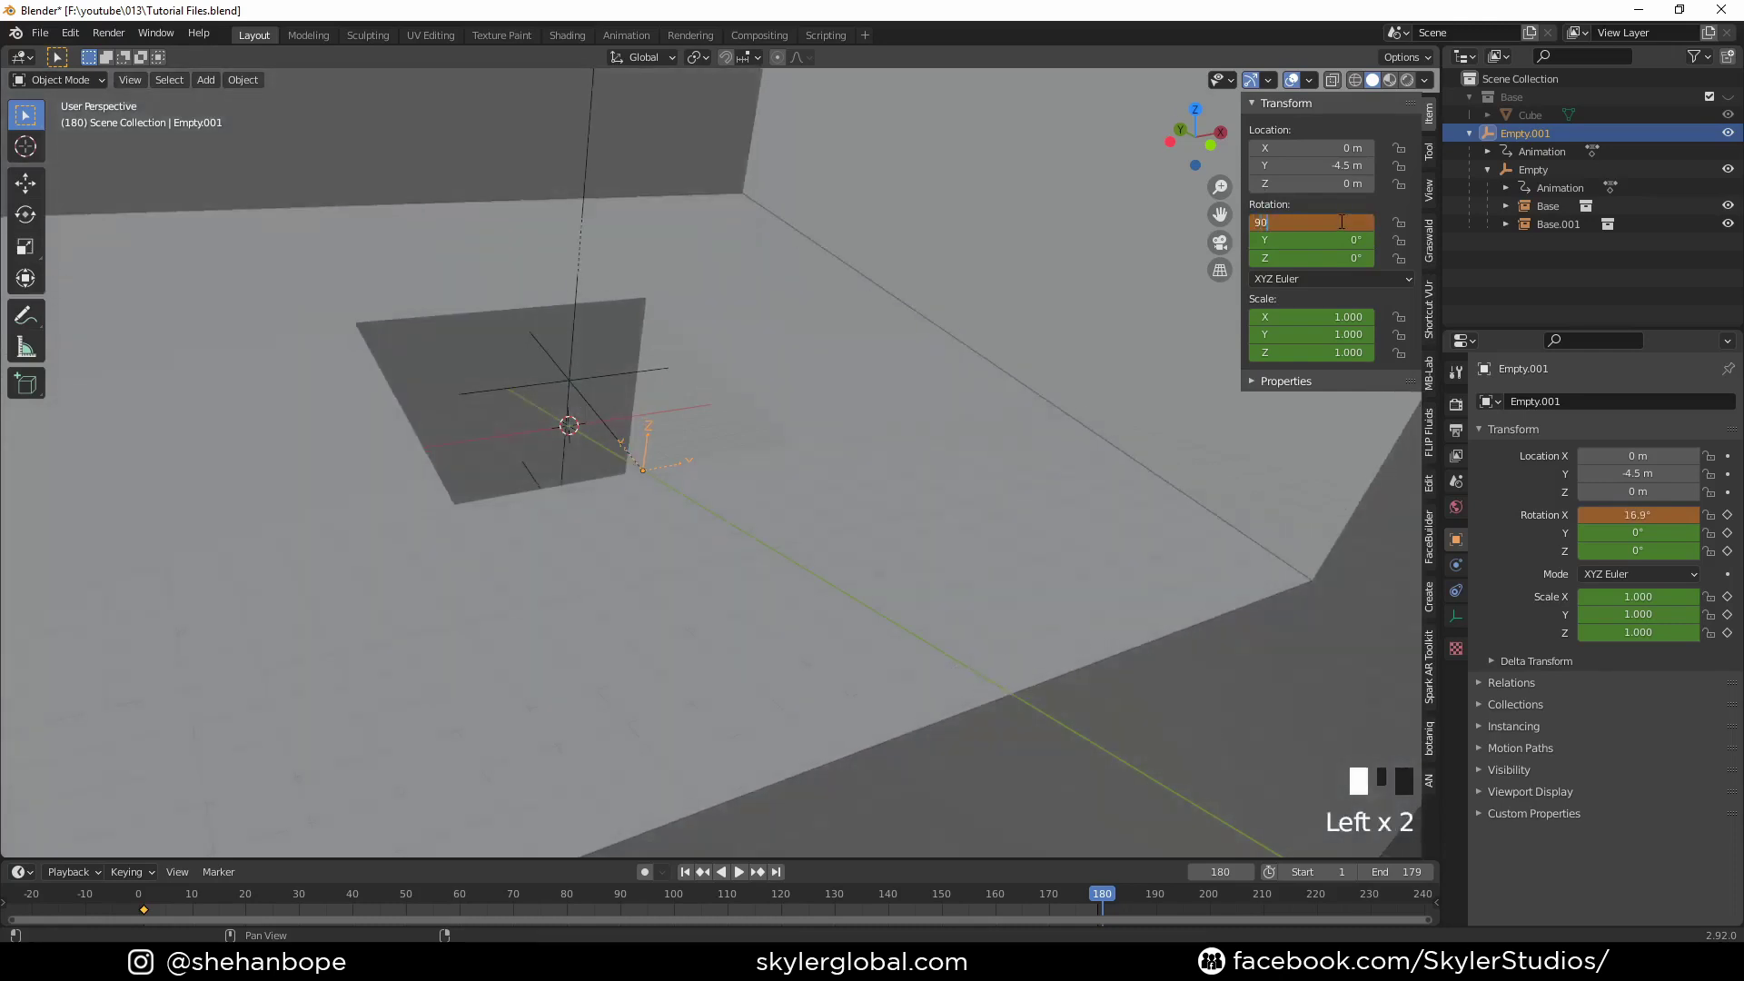
type("90")
key("Return")
right_click(1342, 222)
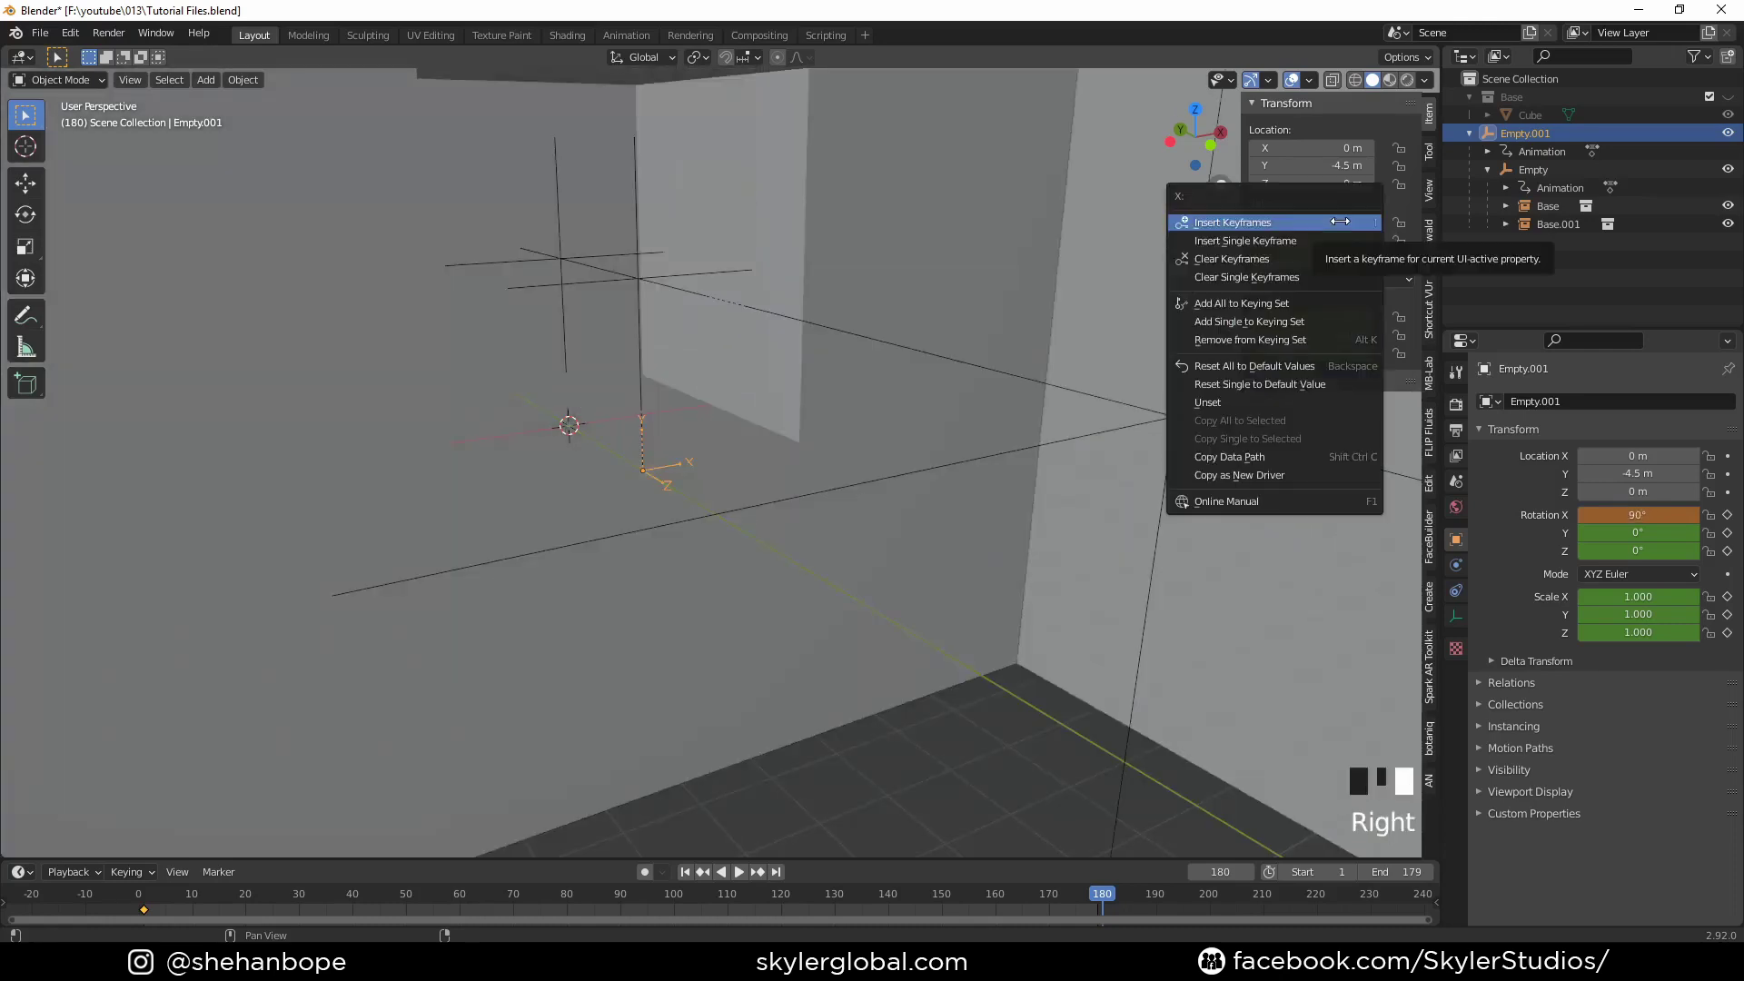
key("i")
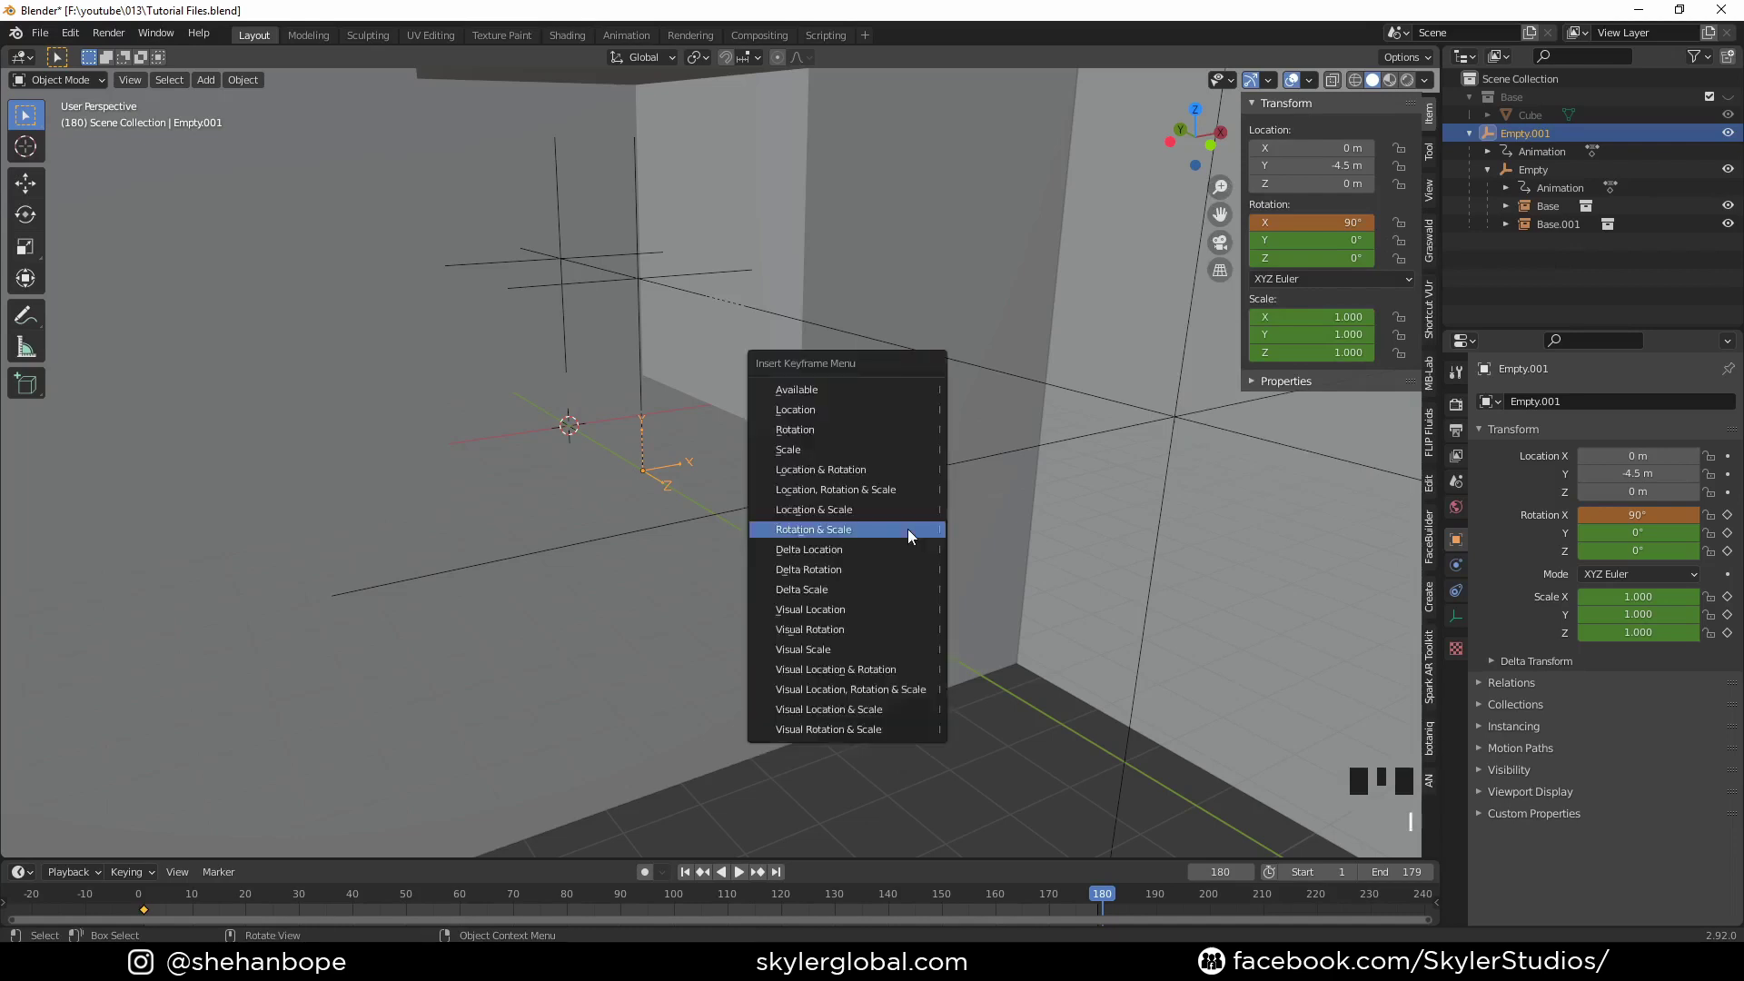
left_click(909, 532)
Step: Play the rotation animation and stop it back at frame 1
middle_click_drag(962, 636, 846, 572)
scroll(846, 566, "down", 2)
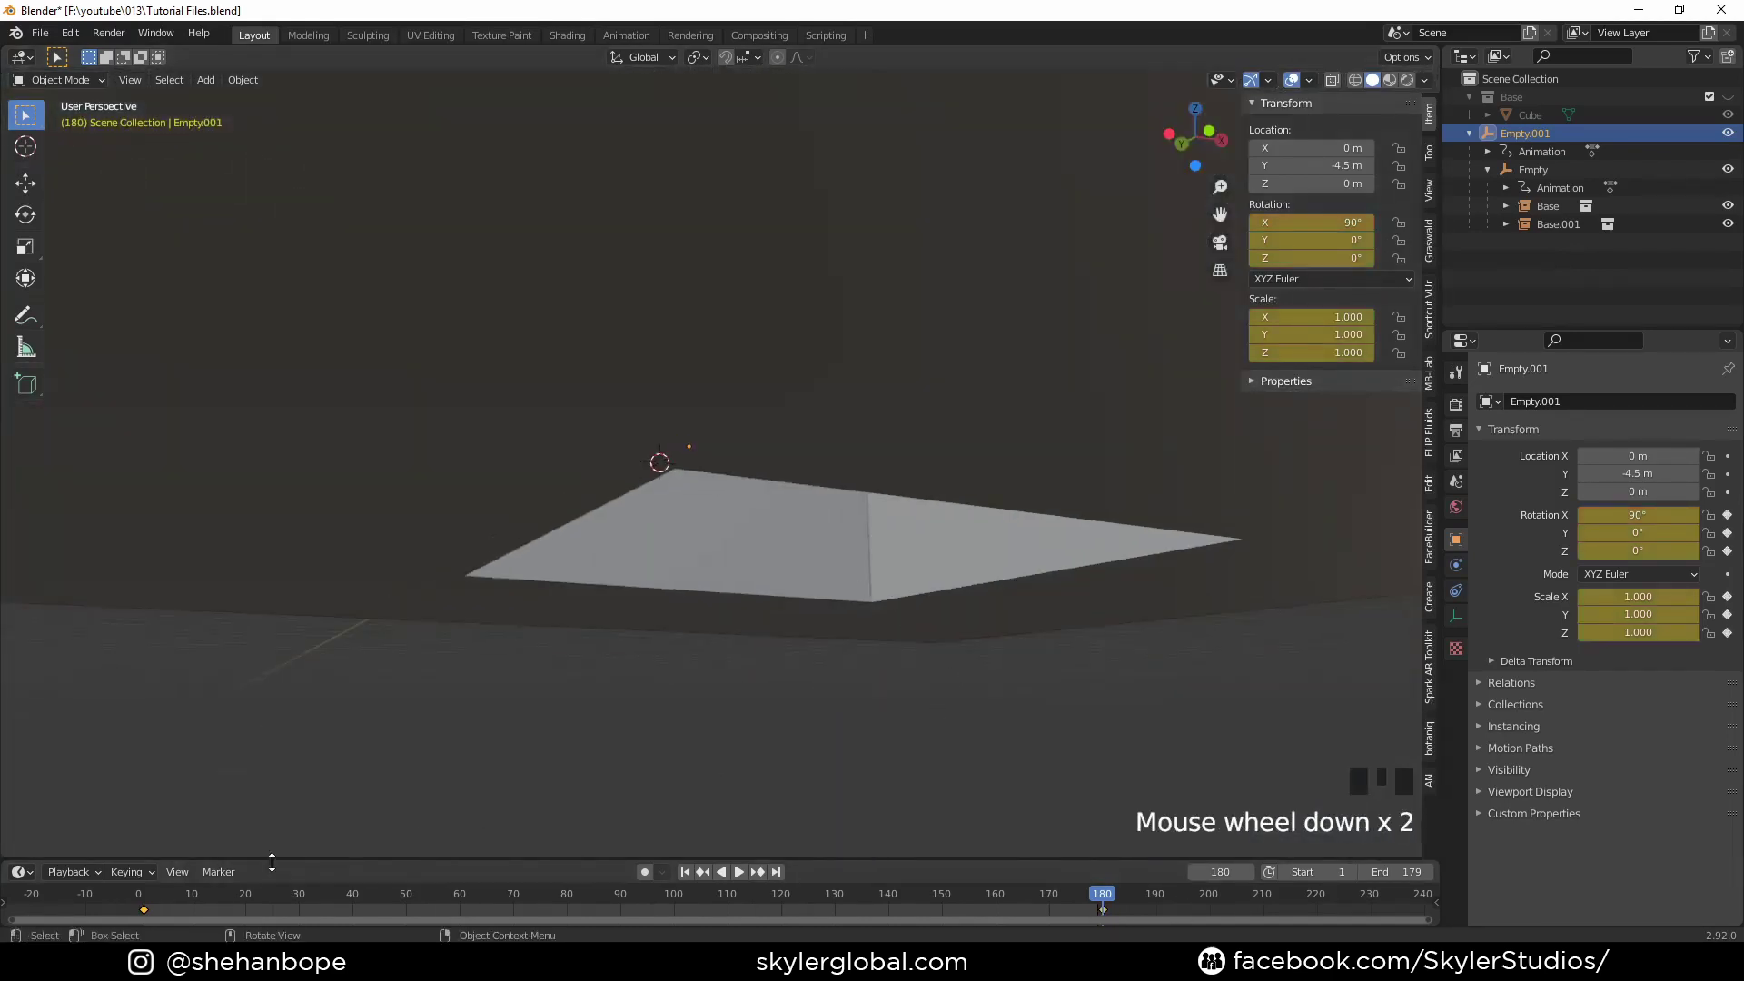
key("space")
left_click_drag(195, 899, 145, 904)
key("space")
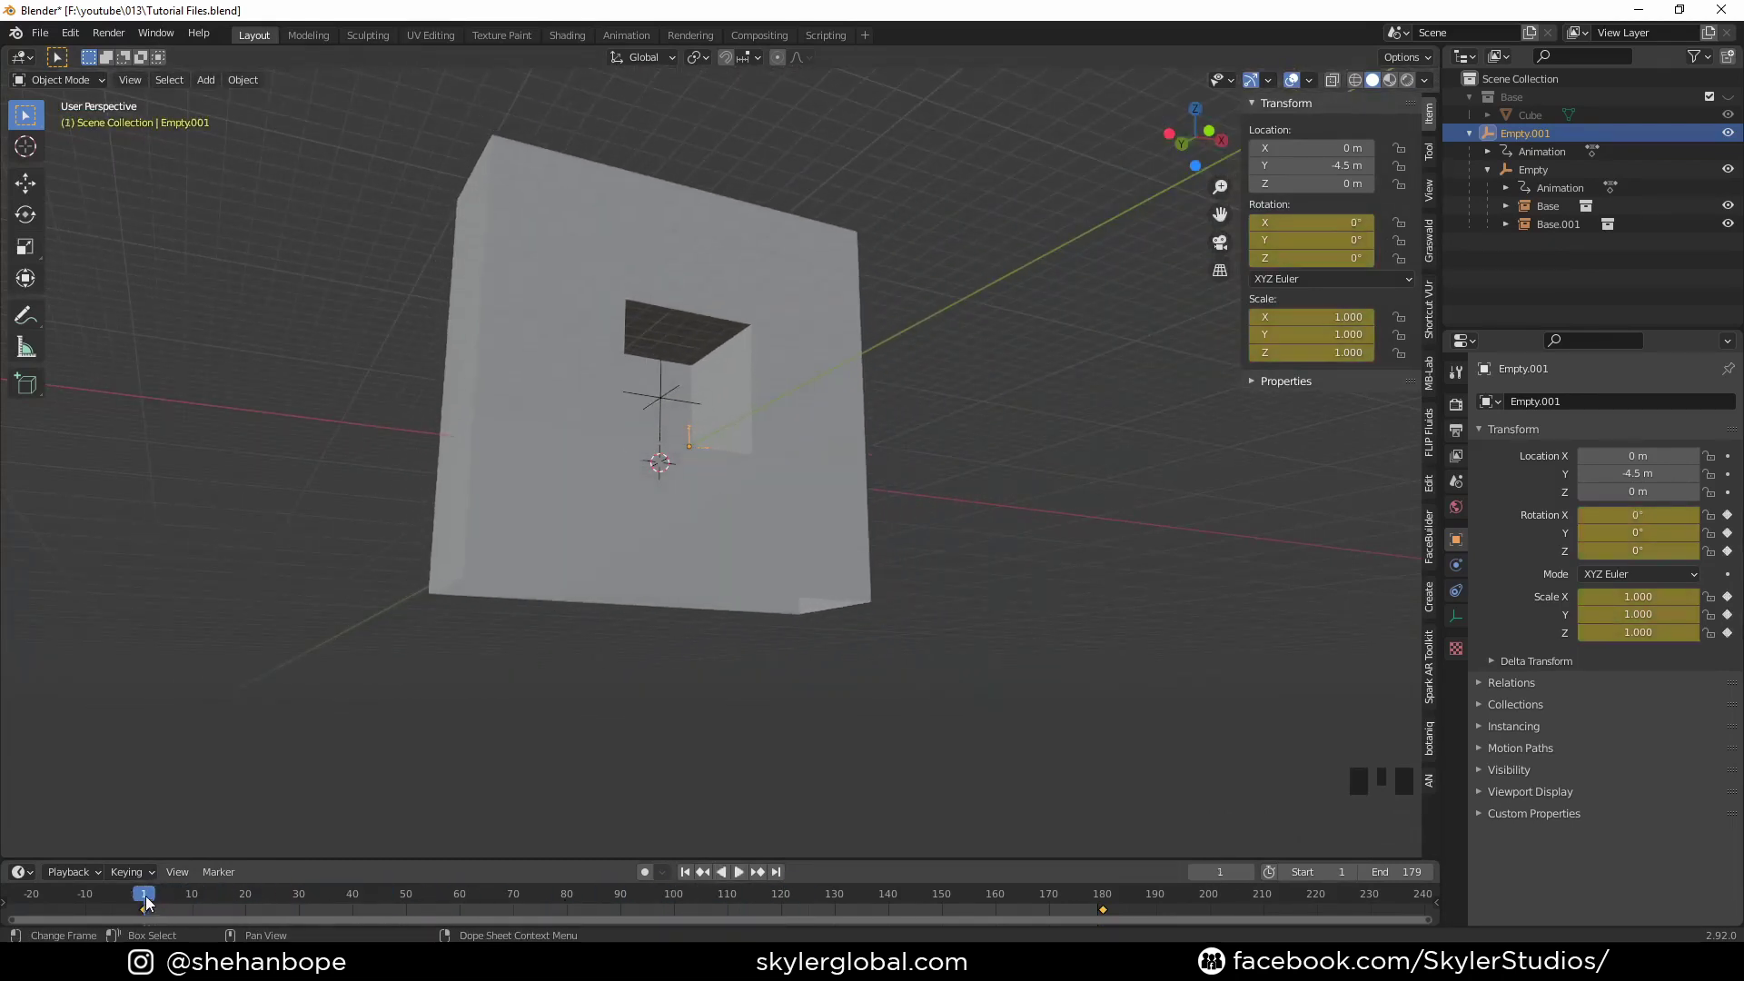
Step: Duplicate the floor piece Base.001 in place as Base.002
middle_click_drag(804, 438, 583, 734)
left_click(583, 734)
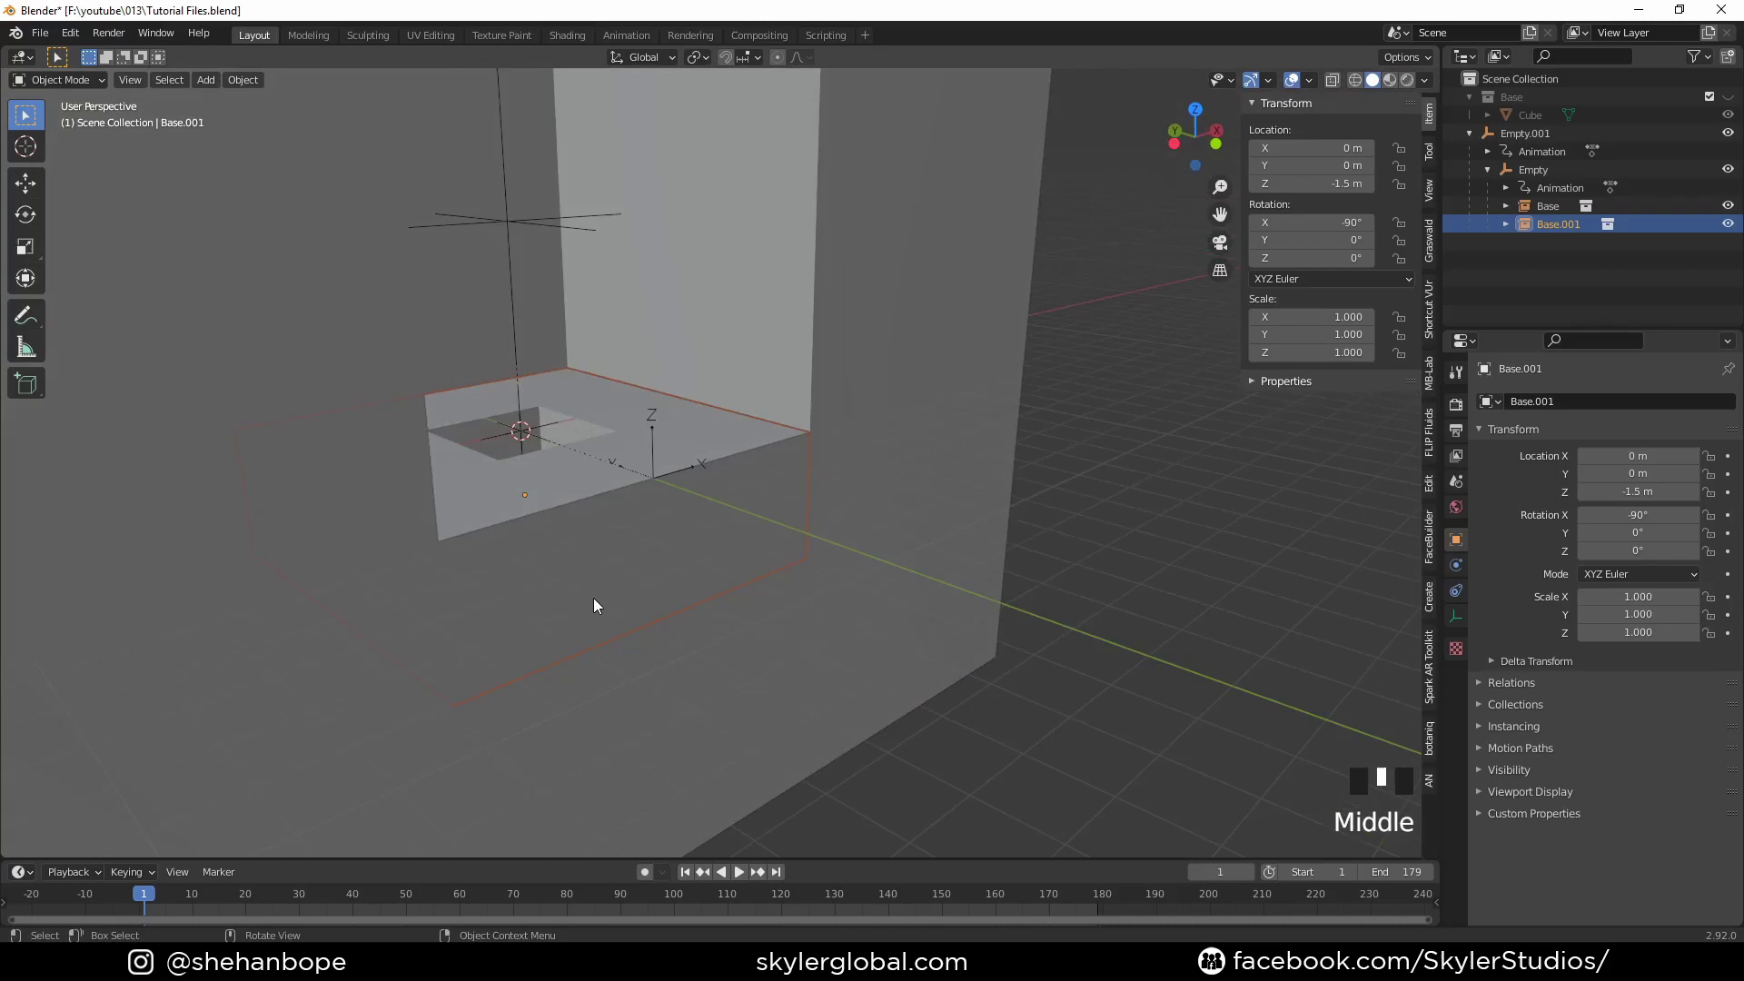
scroll(592, 605, "down", 2)
middle_click_drag(776, 565, 761, 576)
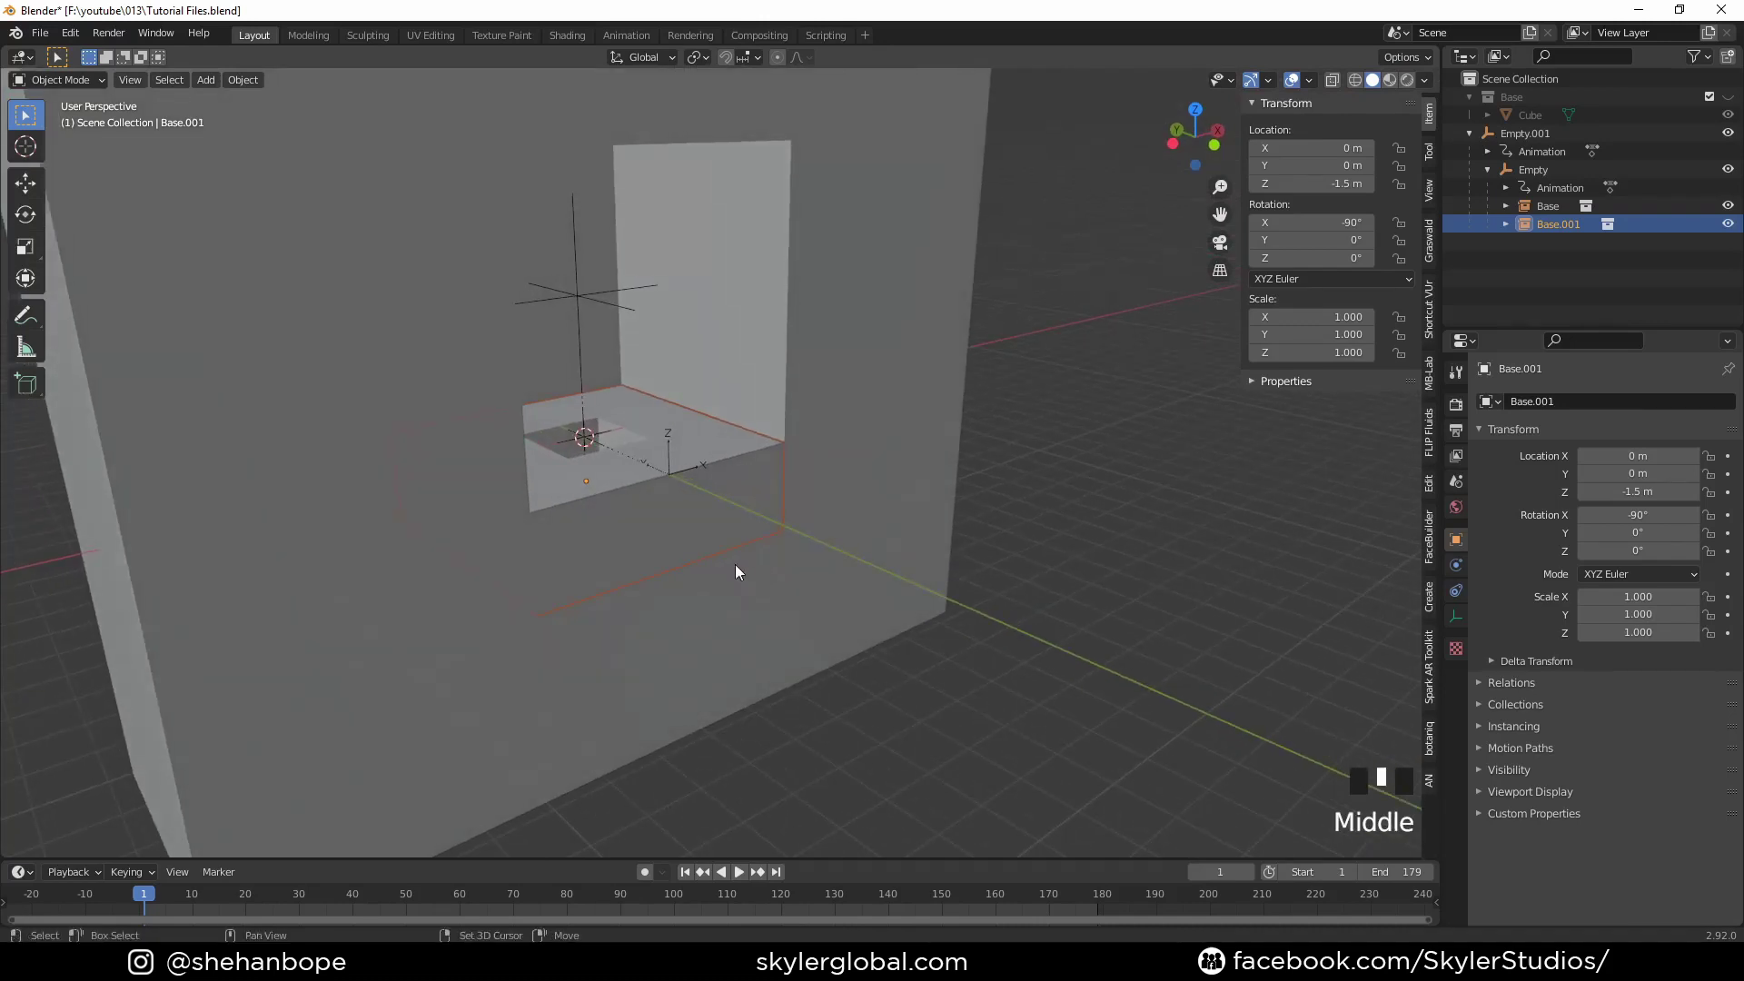
key("shift+d")
right_click(952, 440)
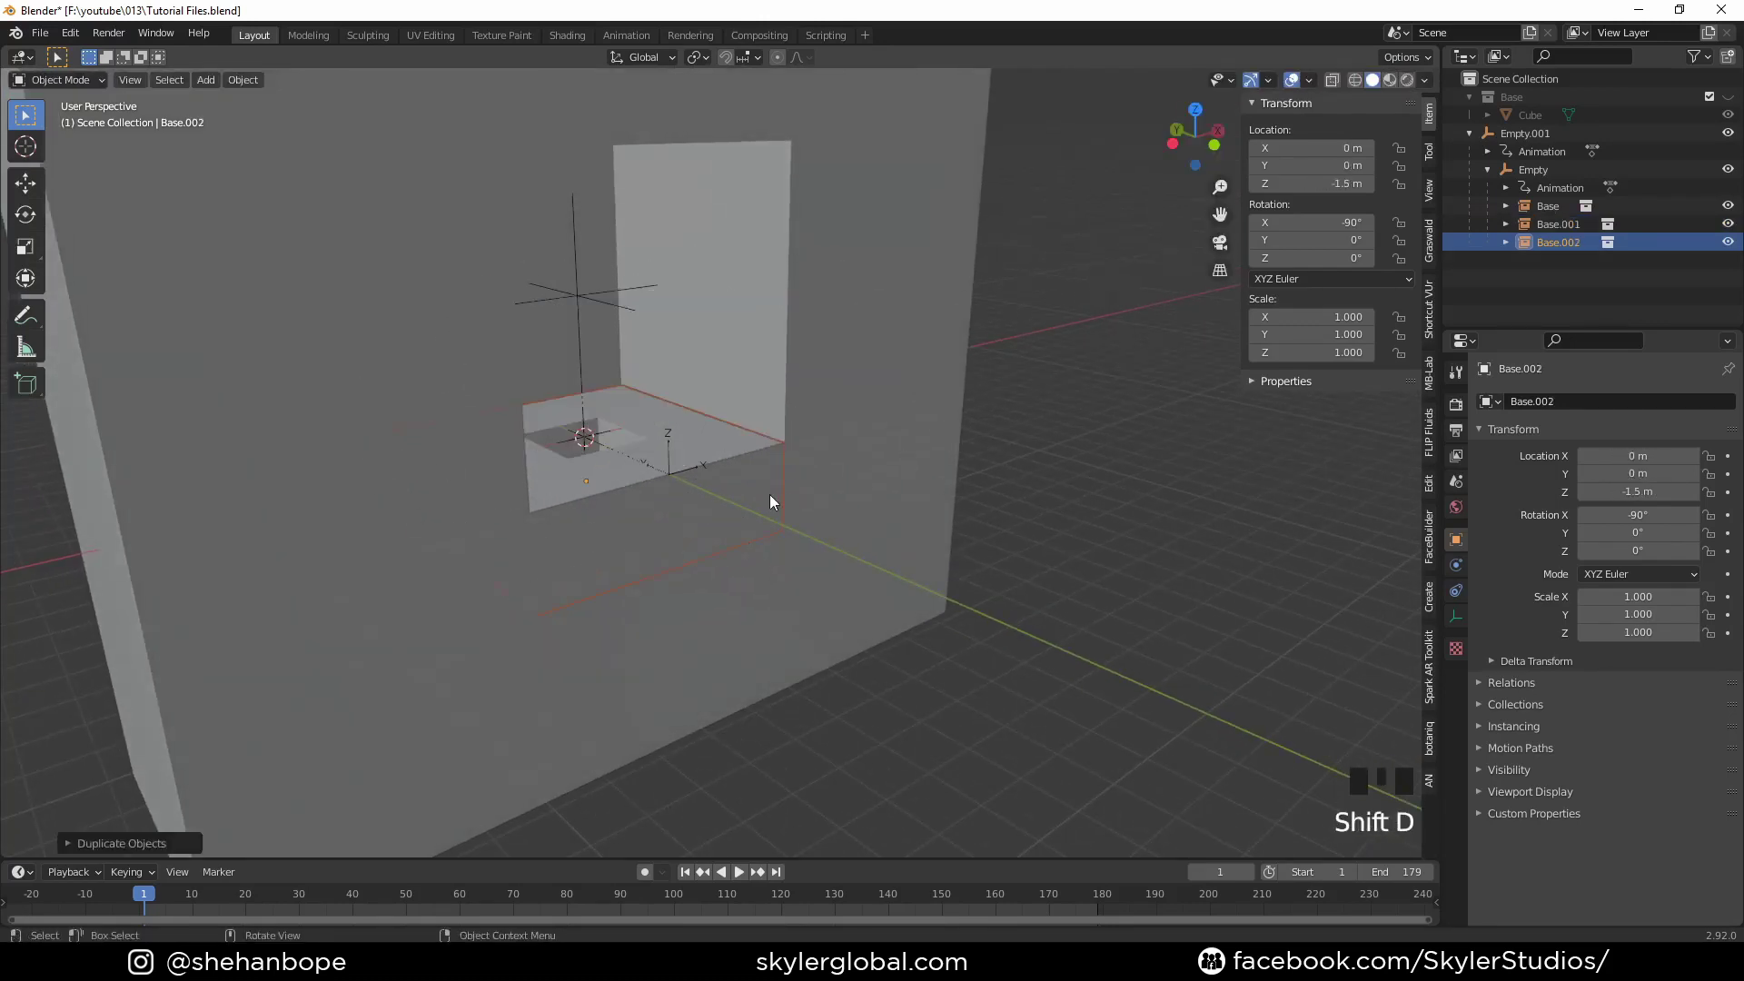
Step: Rotate Base.002 to -180° about the X axis
scroll(746, 472, "up", 1)
key("r")
key("x")
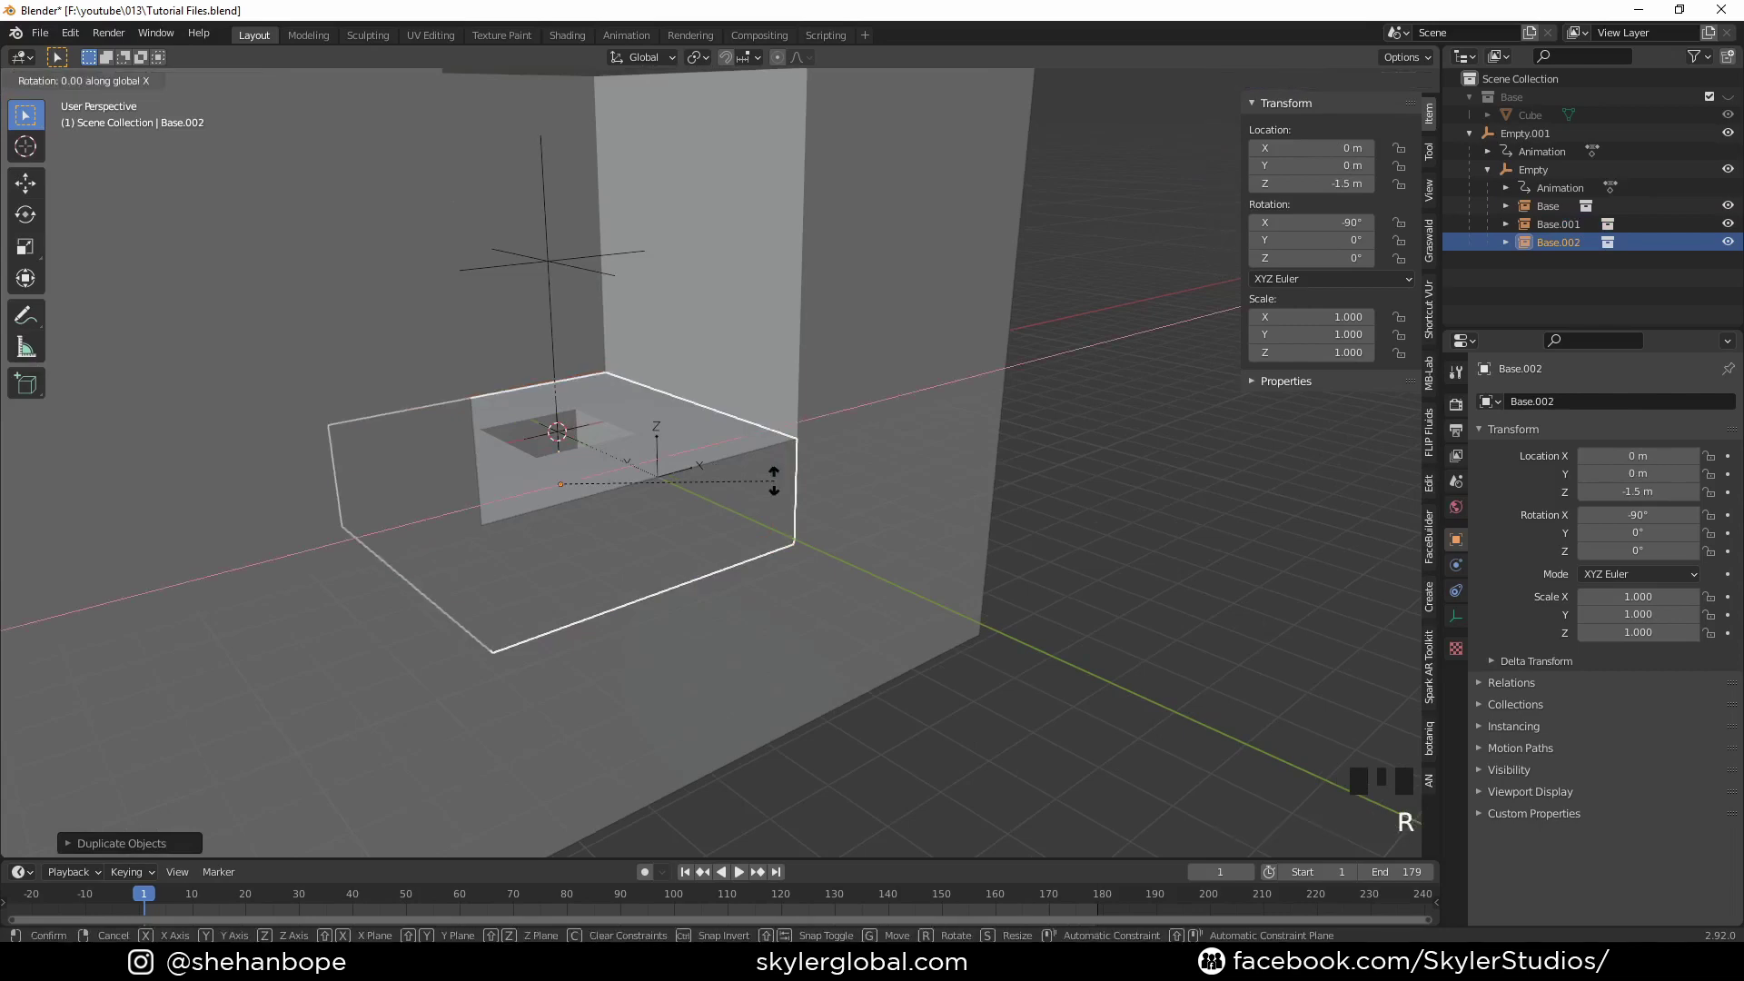
key("9")
key("0")
key("Return")
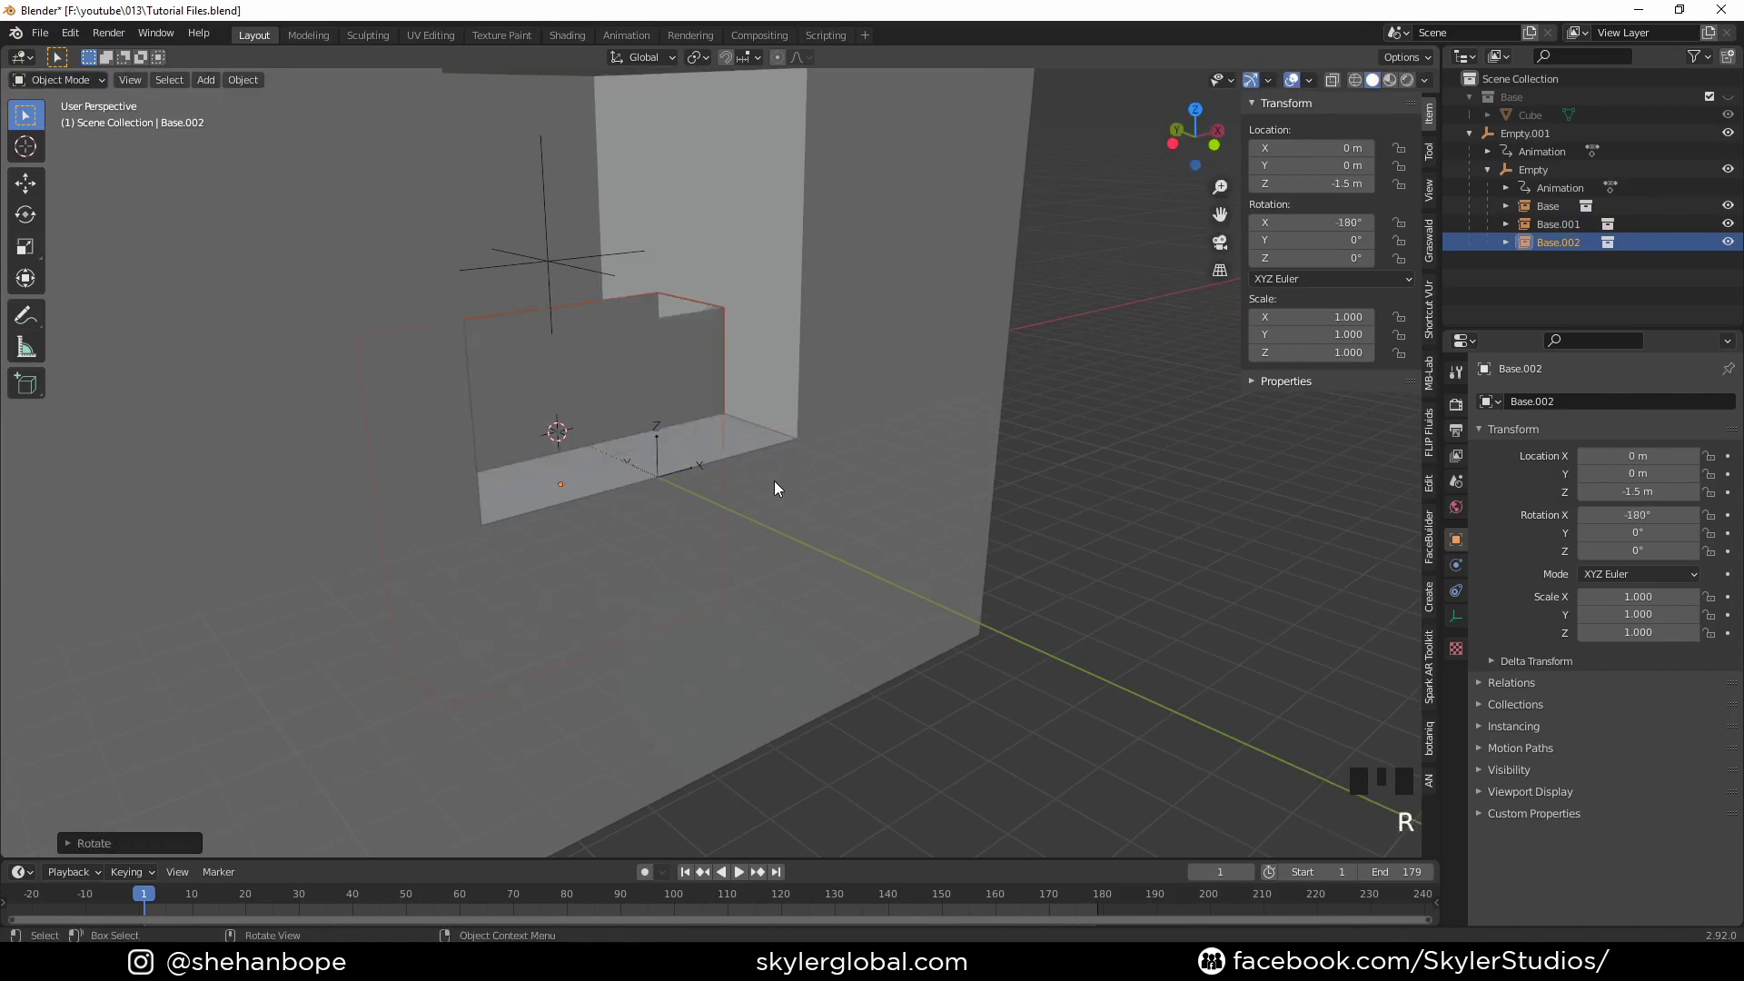
Step: Scale Base.002 down to 0.333 and move it to Y -2 m
key("s")
key("period")
key("3")
key("3")
key("3")
key("Return")
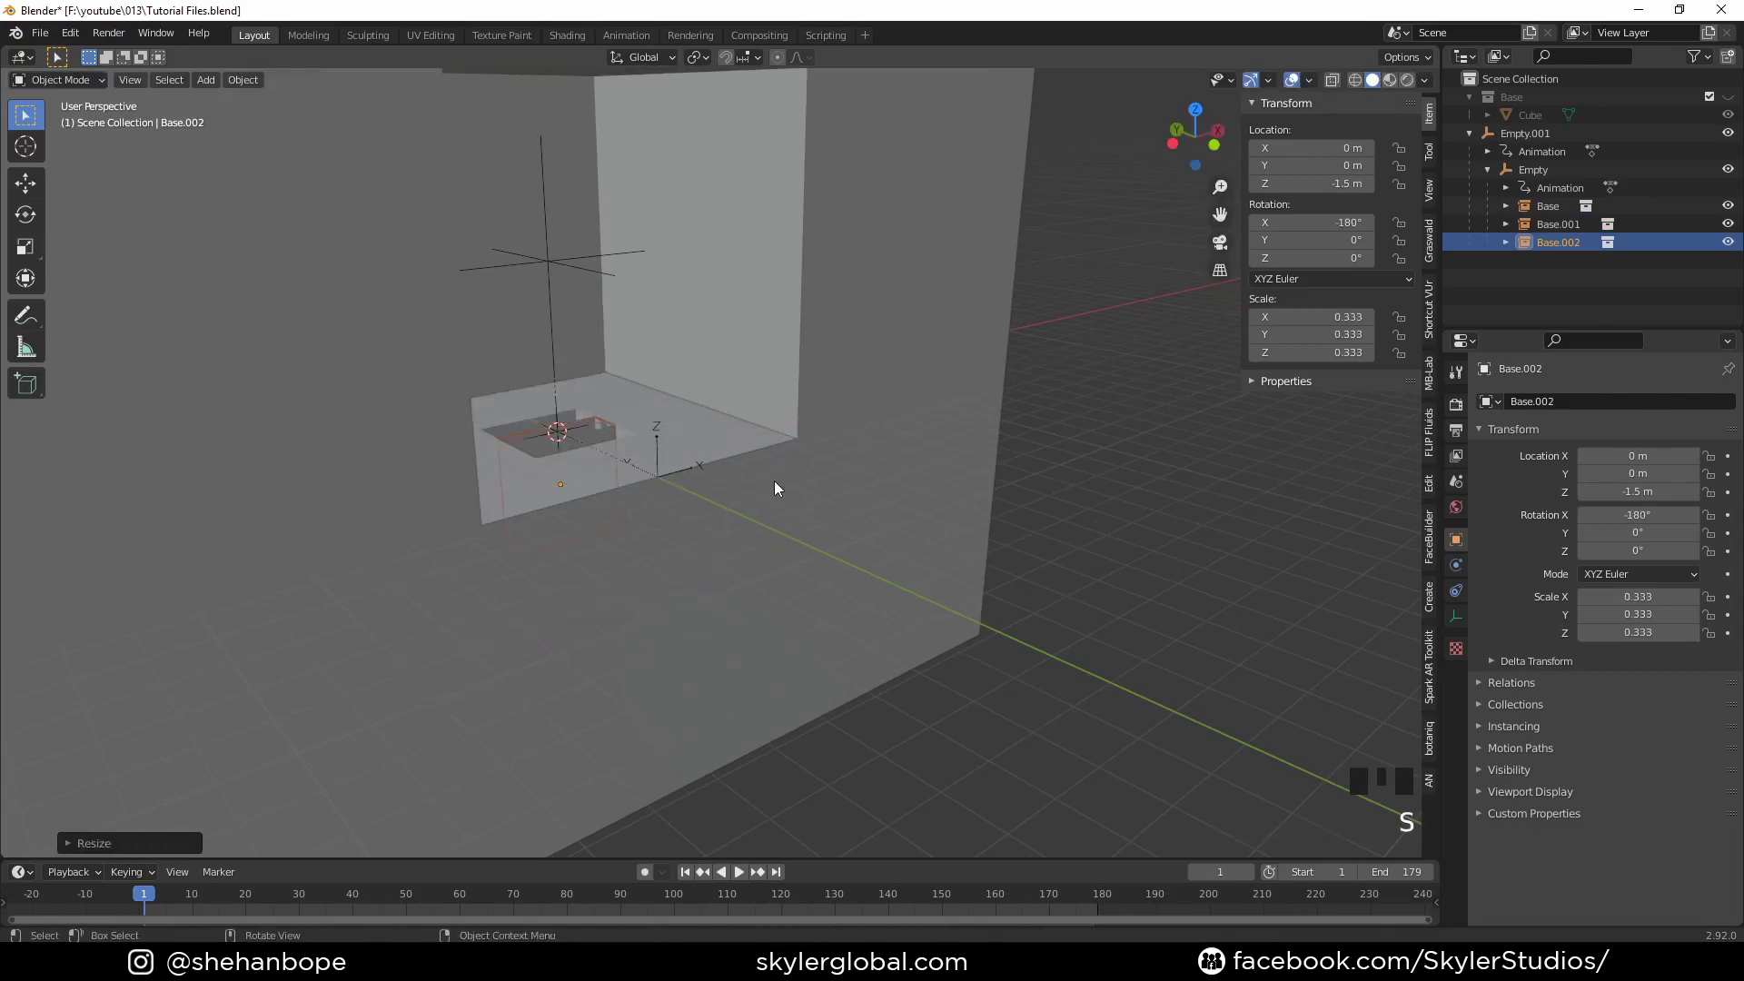
middle_click_drag(773, 481, 708, 418)
key("g")
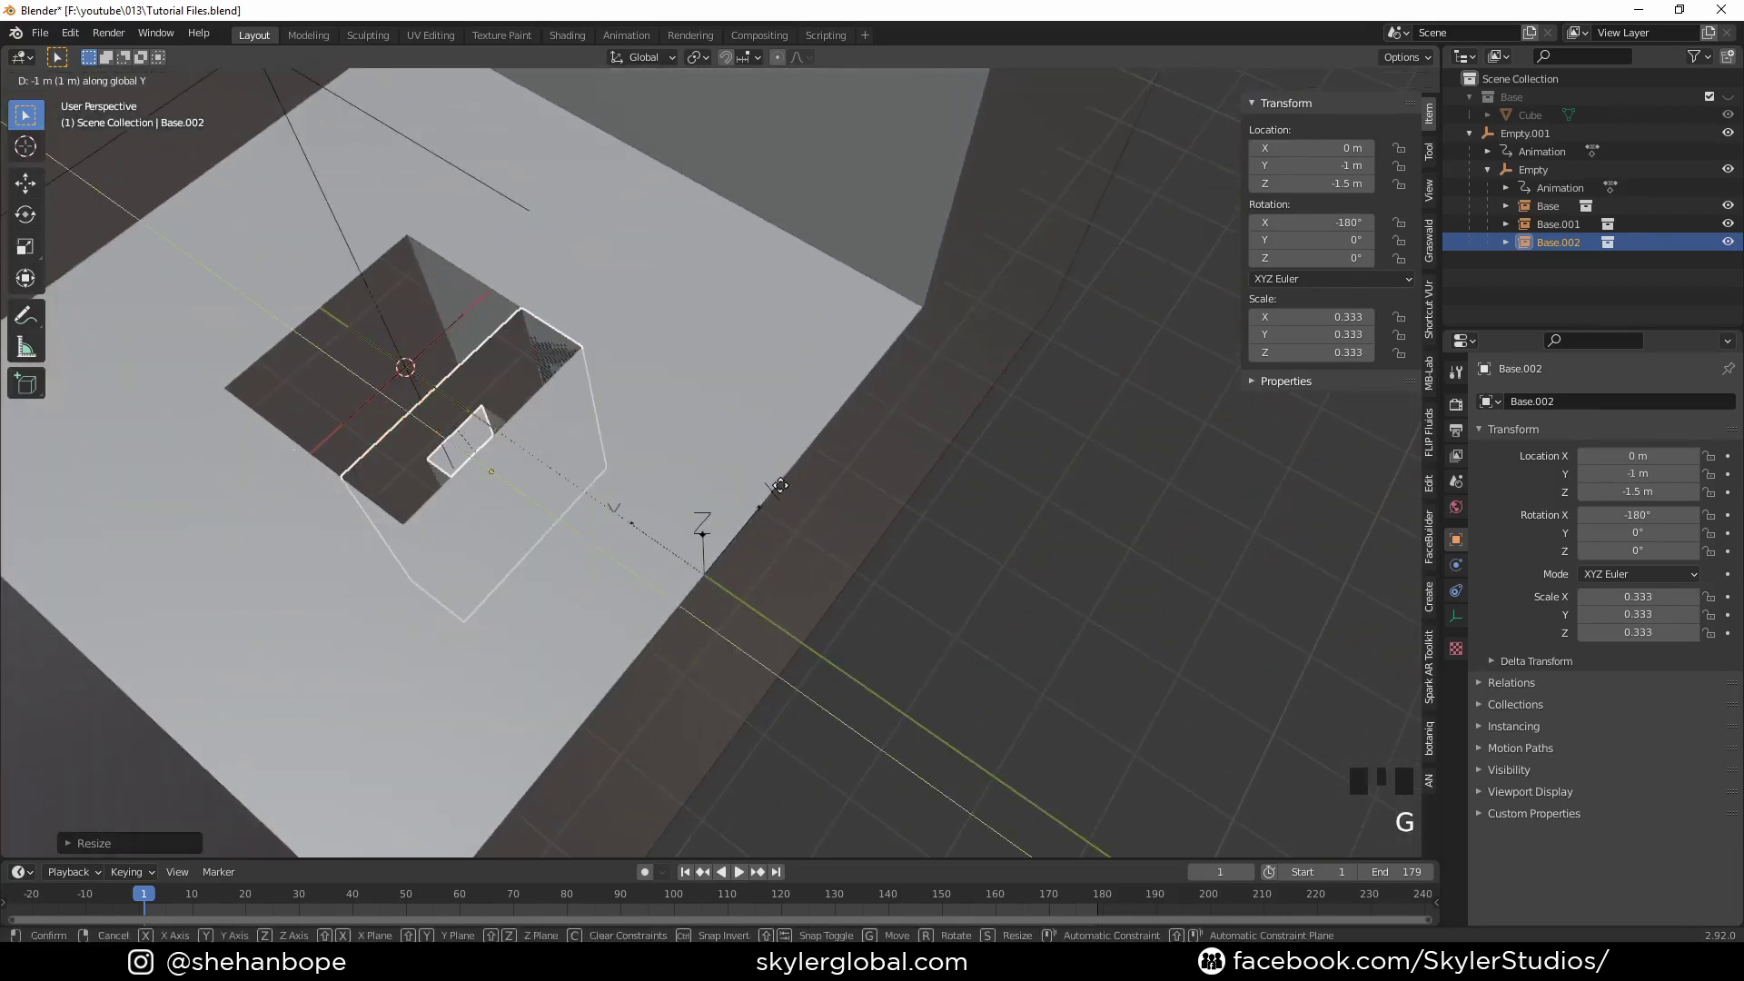
left_click(801, 492)
Step: Scrub the animation forward to check the zoom, then back to frame 0
middle_click_drag(750, 548, 553, 548)
left_click_drag(160, 886, 69, 836)
mouse_move(651, 554)
middle_mouse_down()
mouse_move(650, 505)
mouse_move(626, 572)
middle_mouse_up()
Step: At the start frame, duplicate Base.002 in place as Base.003, clear its parent, and scrub to frame 180
left_click(139, 896)
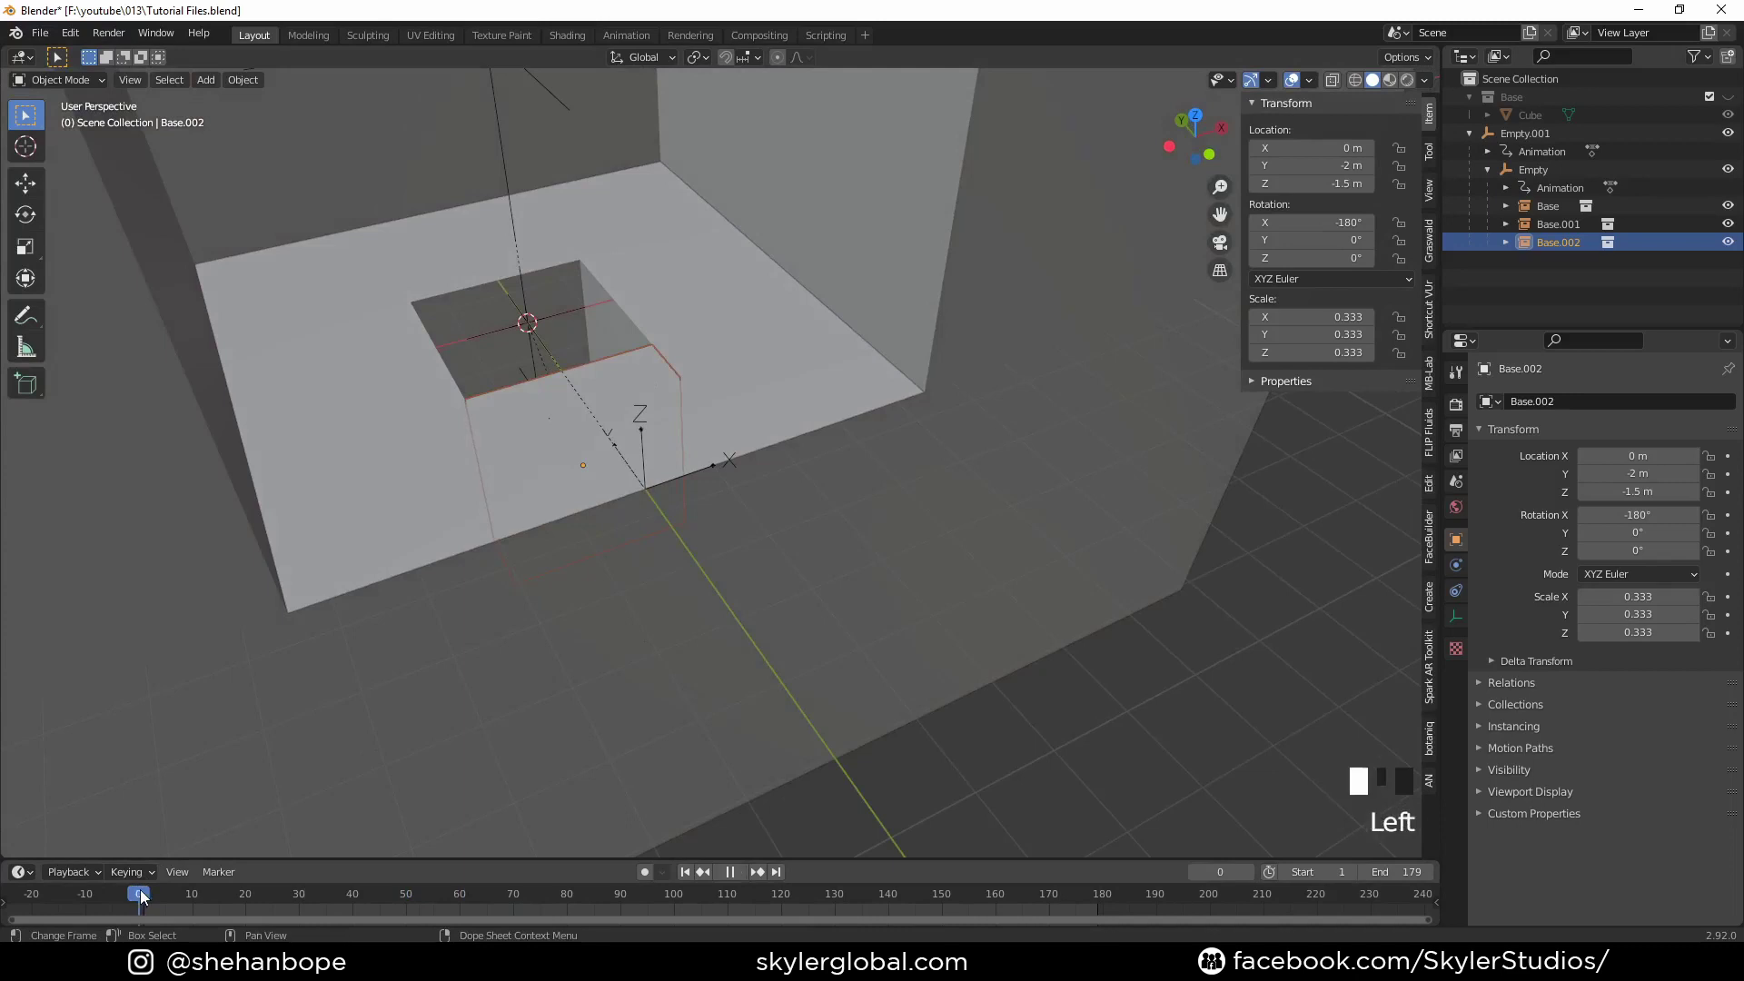
middle_click_drag(781, 466, 770, 470)
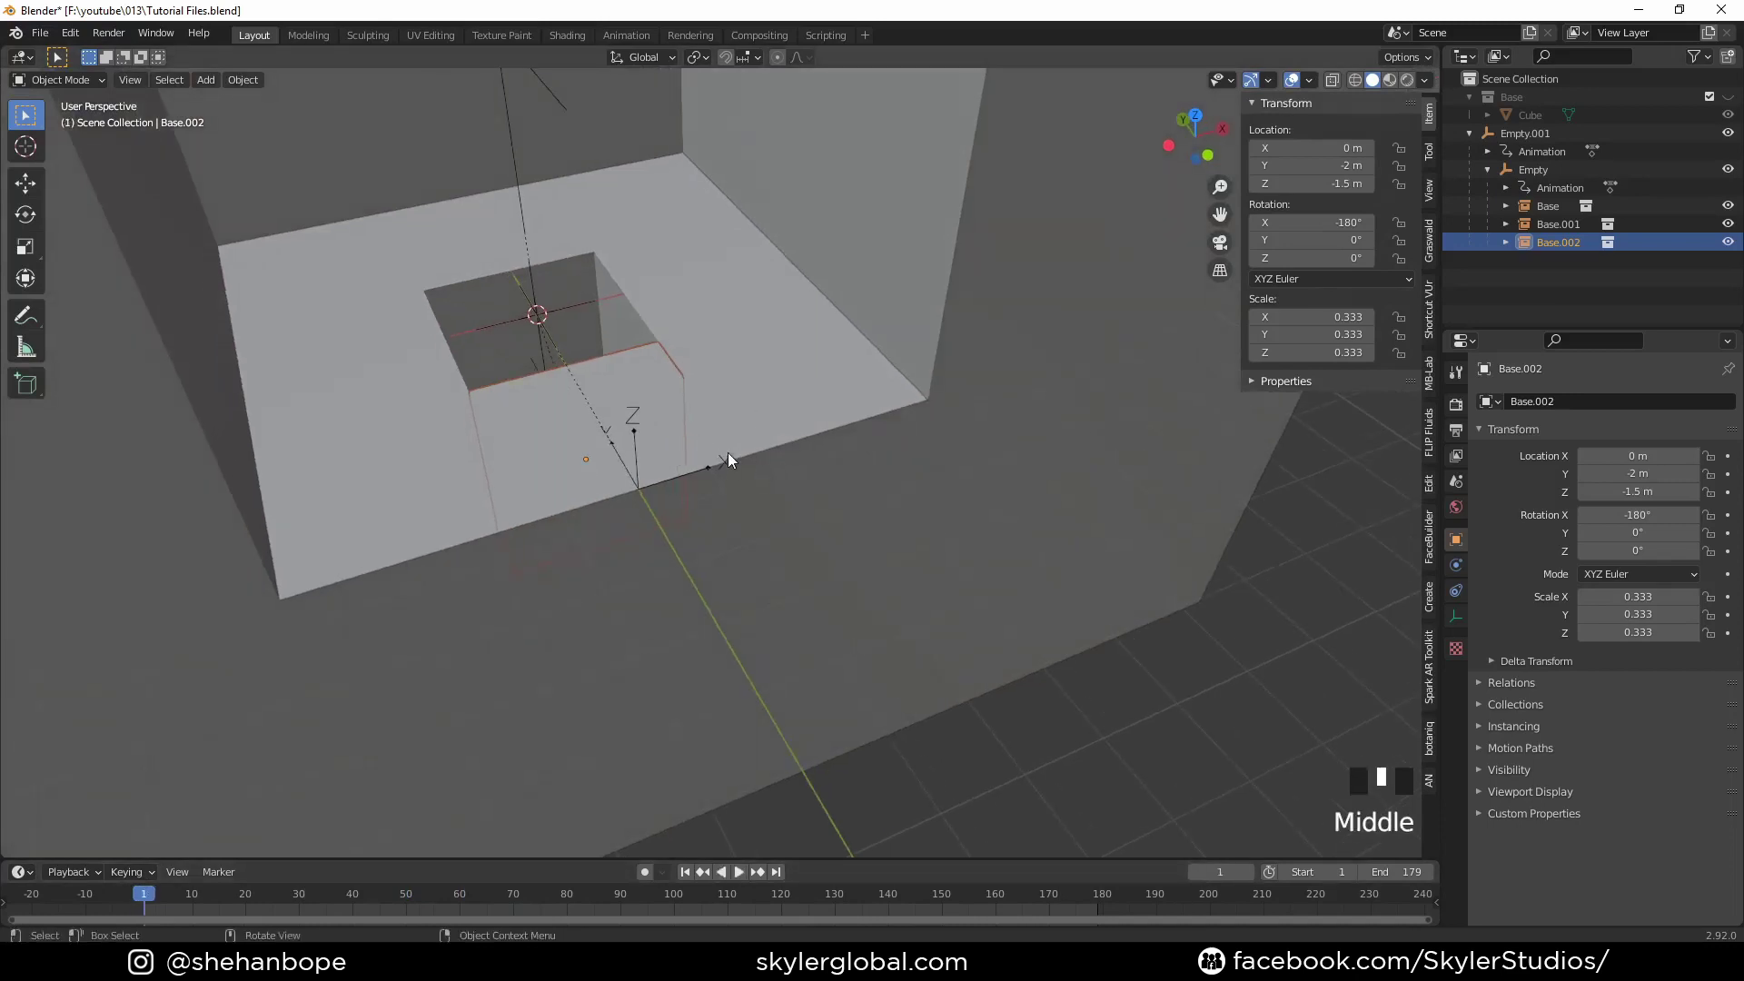
key("shift+d")
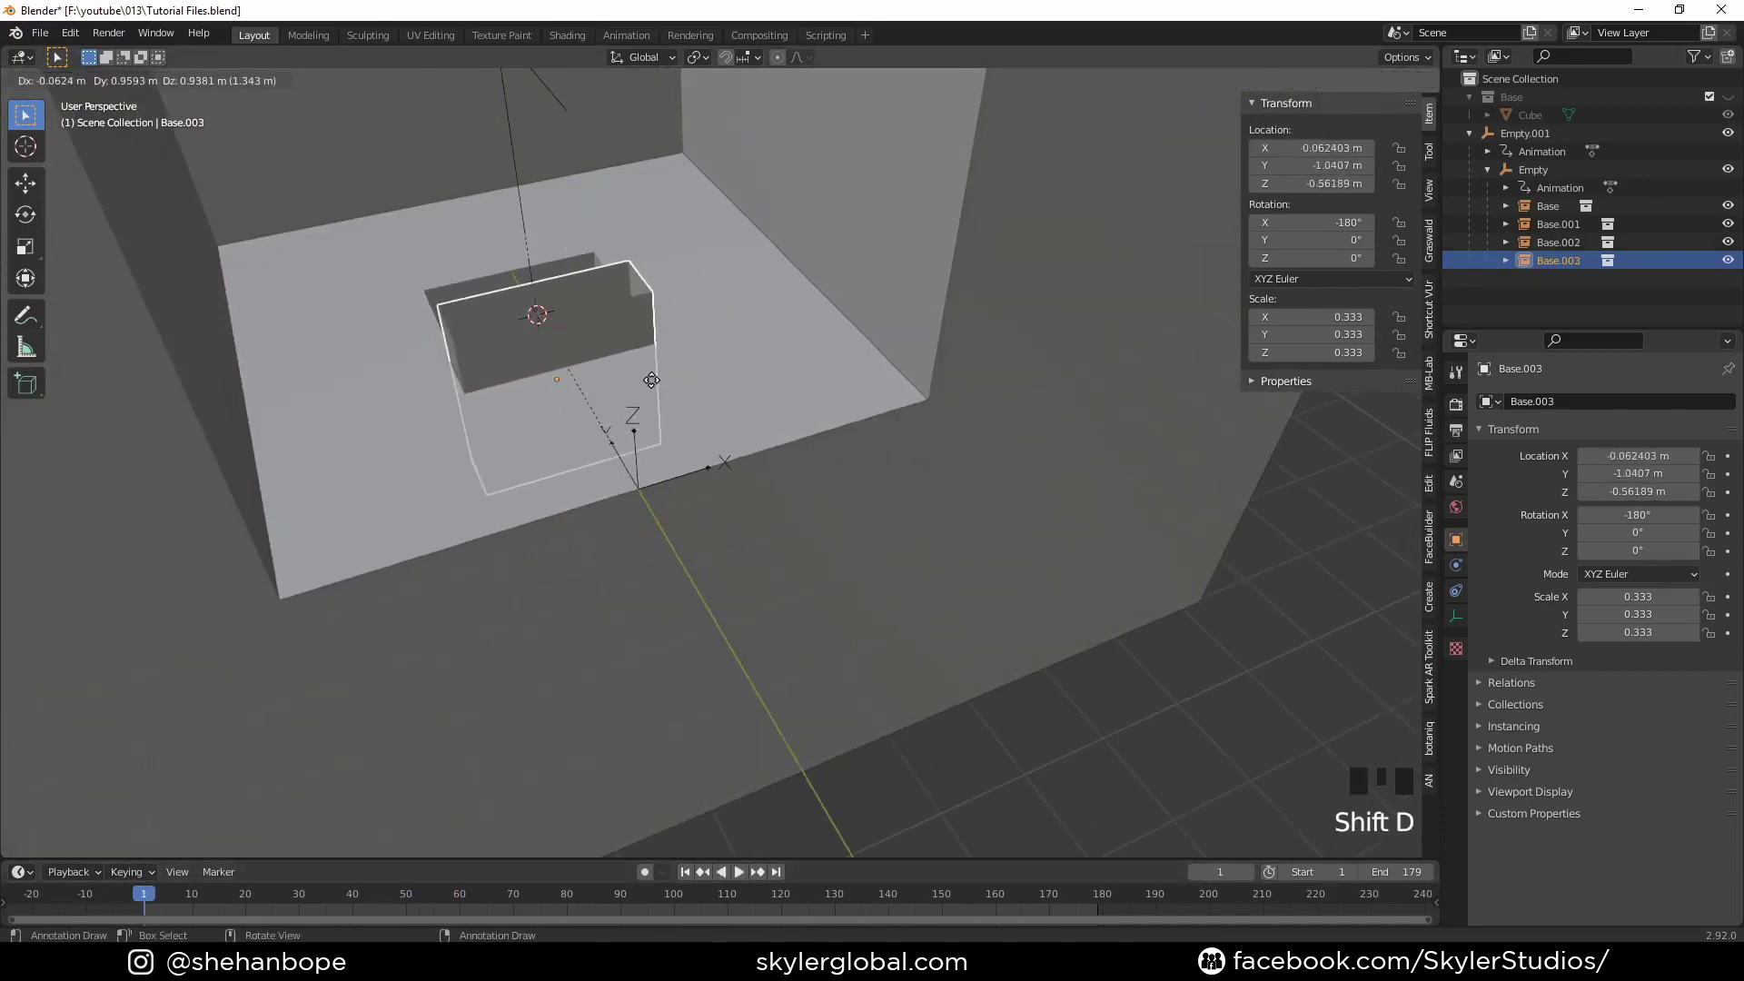
key("Escape")
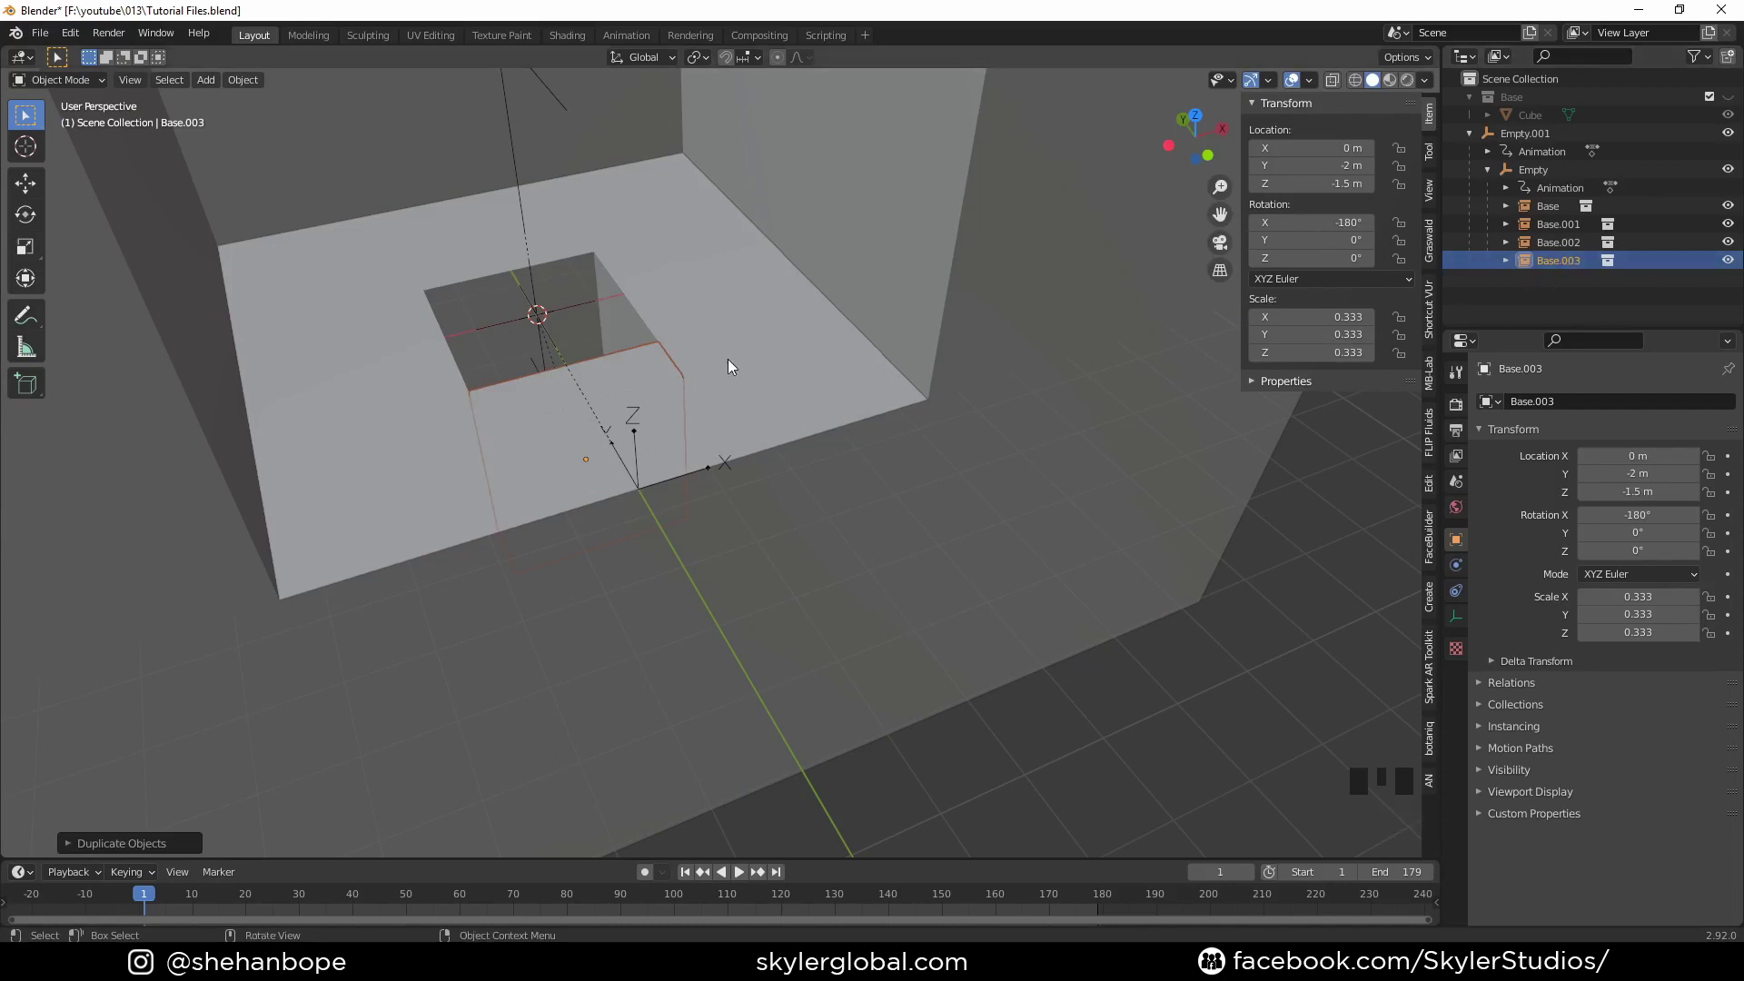
key("alt+p")
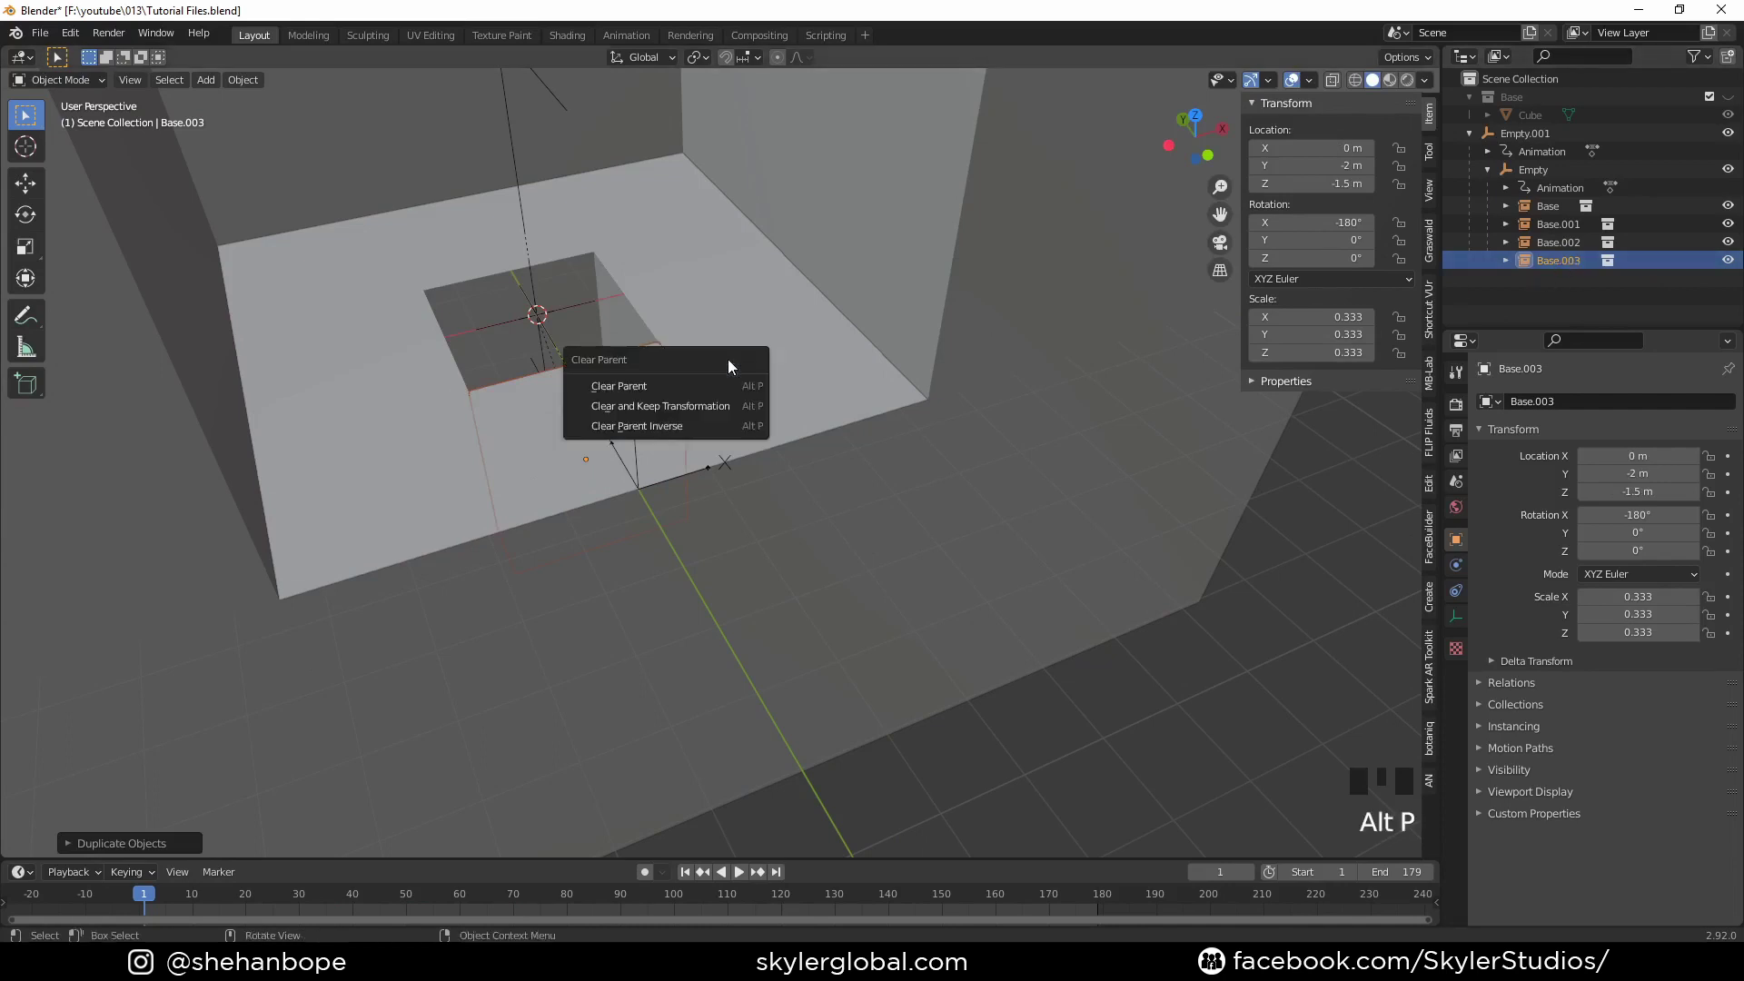
left_click(701, 398)
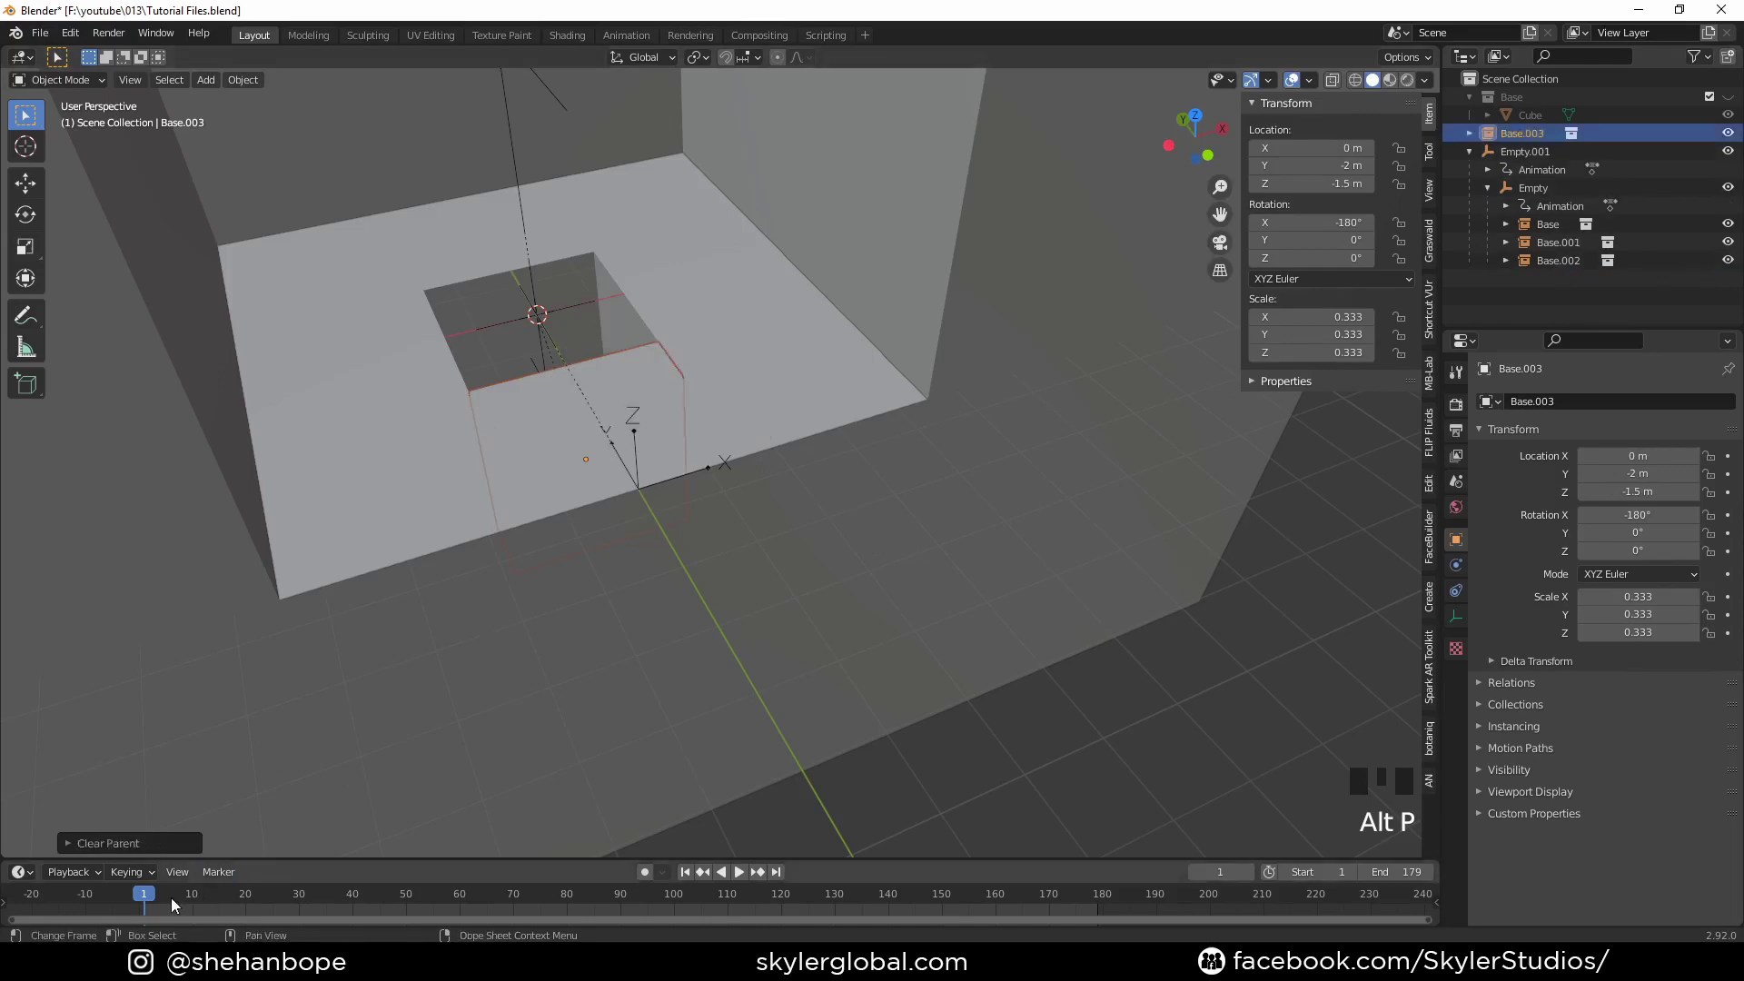
left_click_drag(169, 896, 1101, 899)
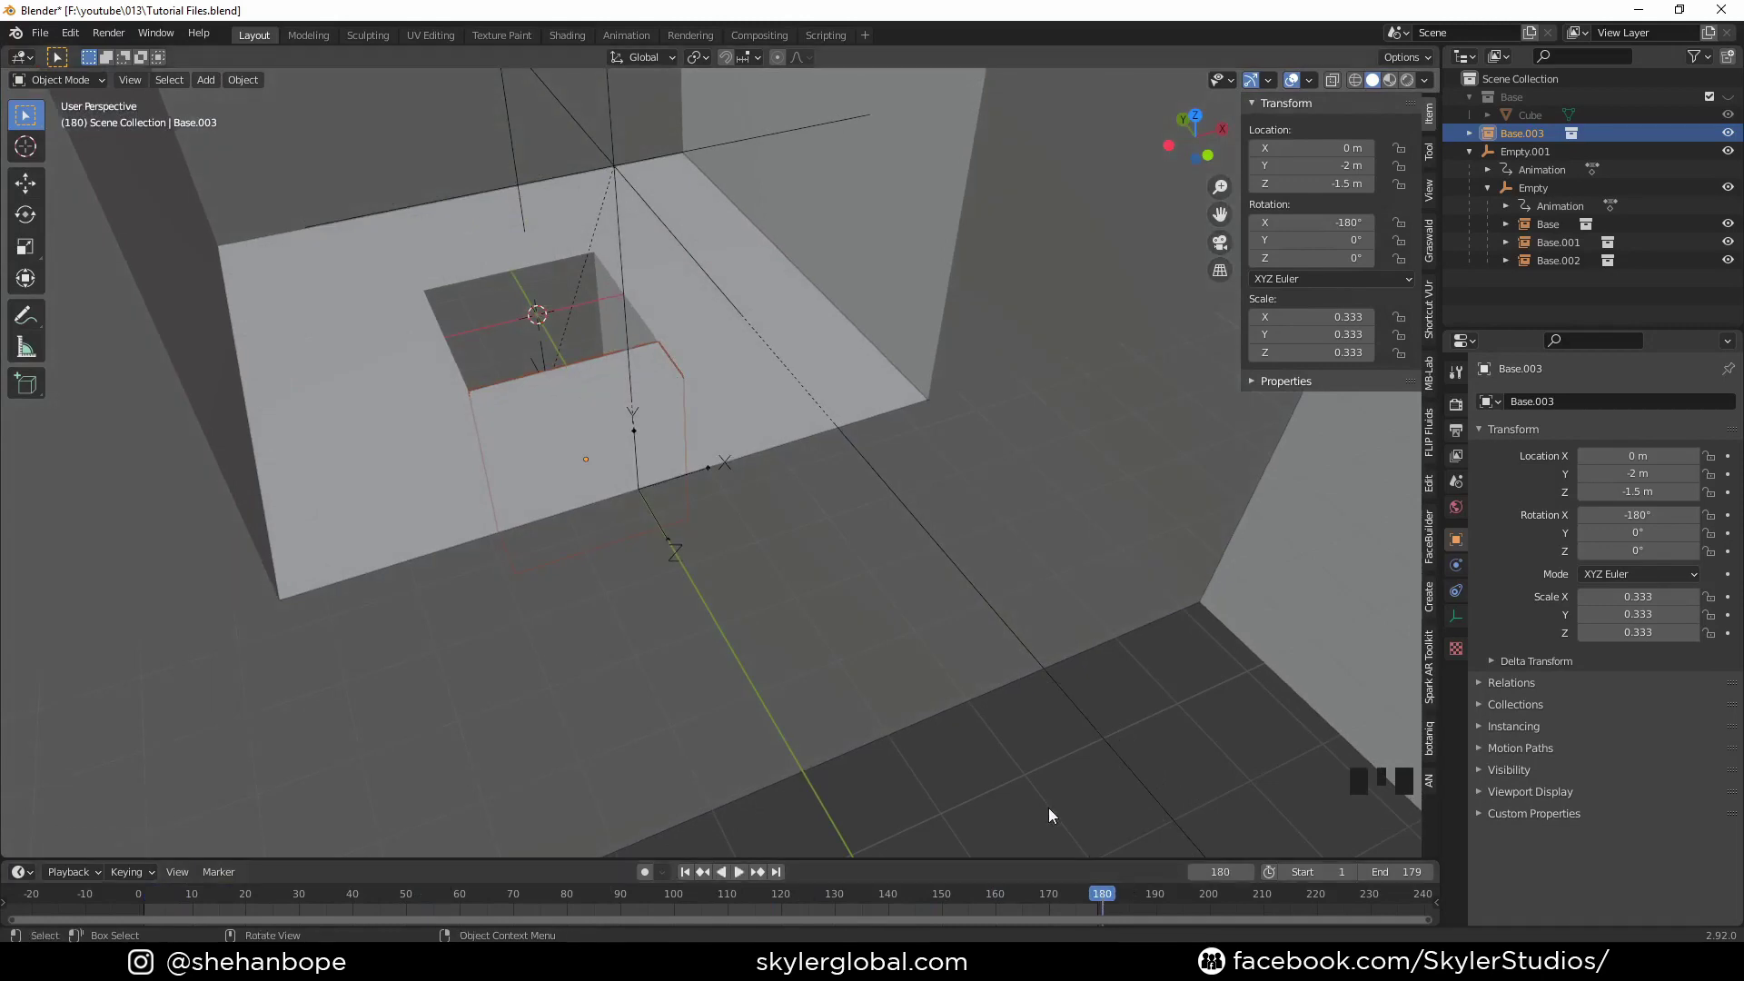
Step: Select Base.003 then the Empty and parent Base.003 to the Empty as Object
left_click(1539, 204)
left_click(1524, 189)
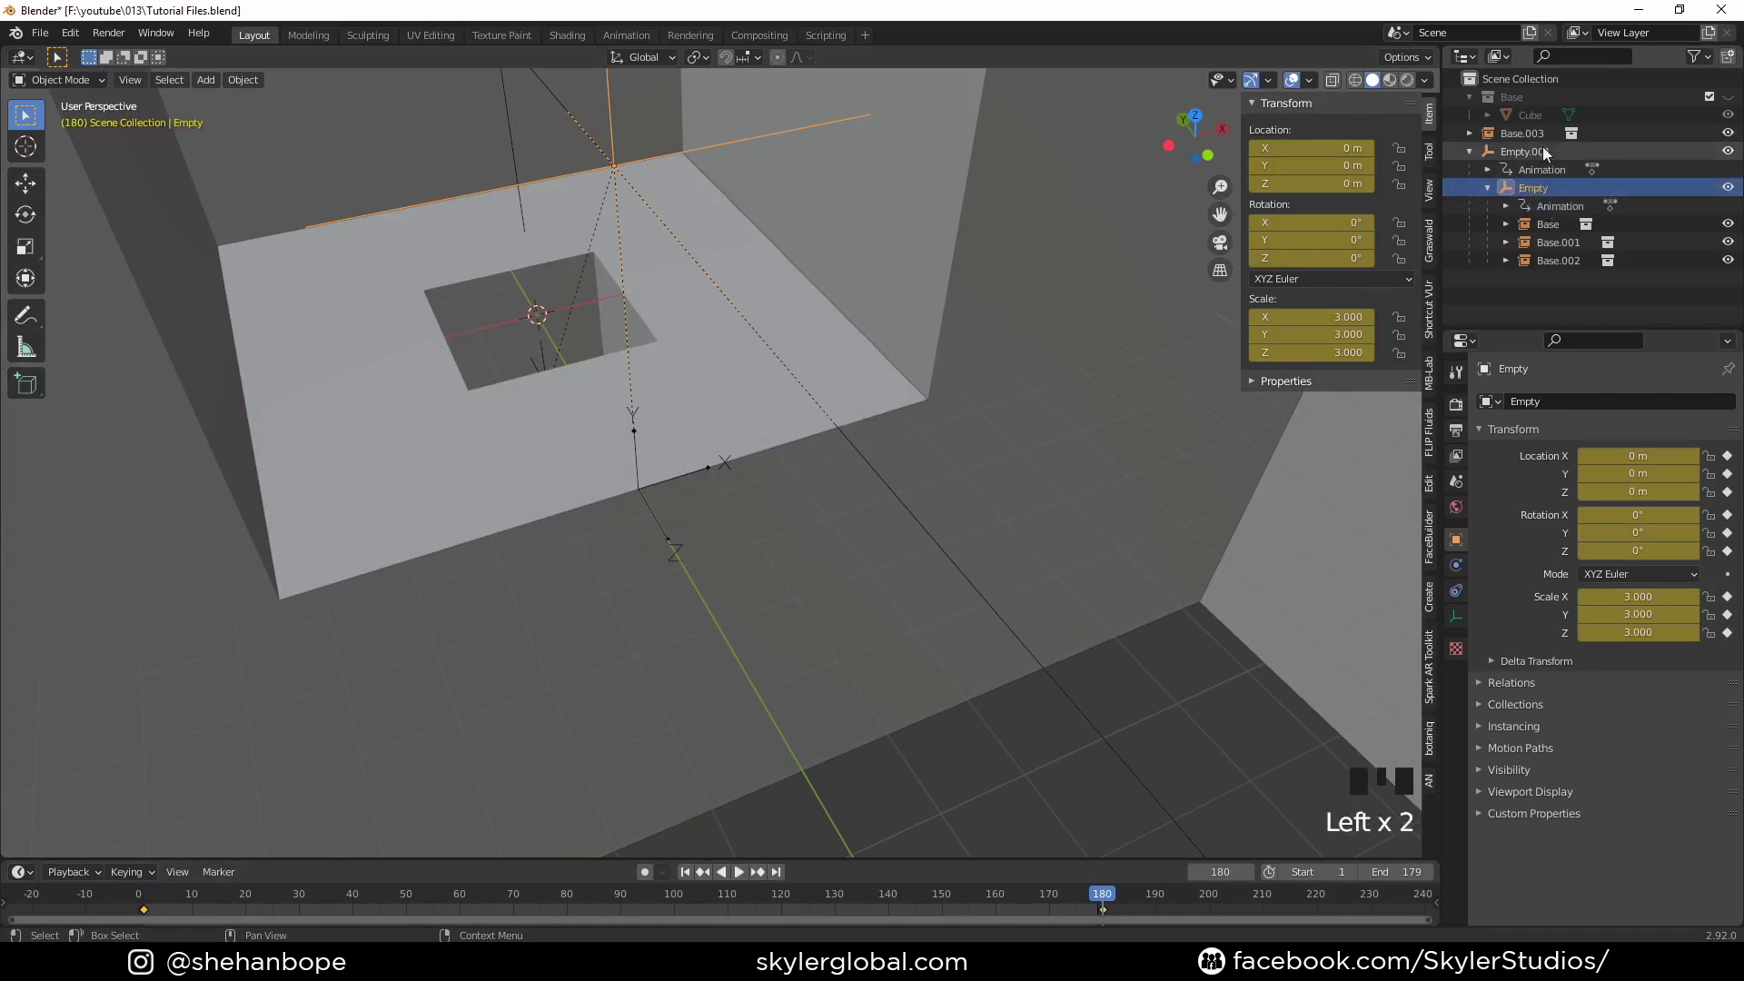
left_click(1518, 132)
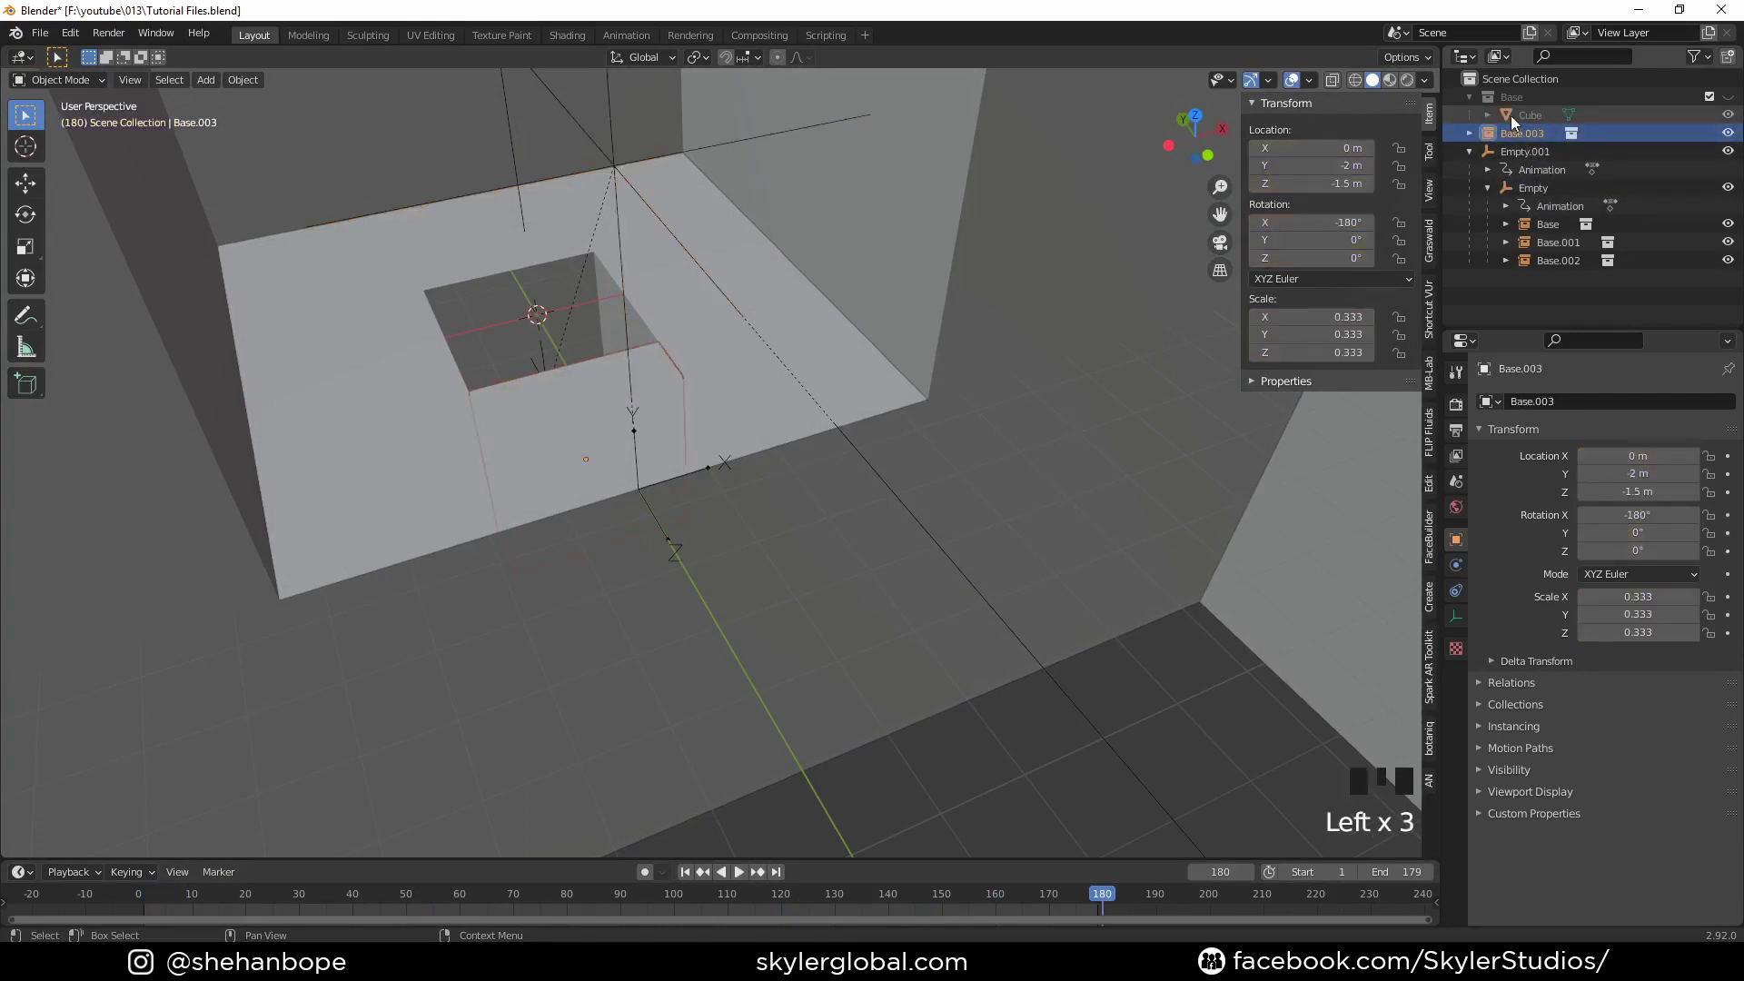
left_click(1511, 187, "ctrl")
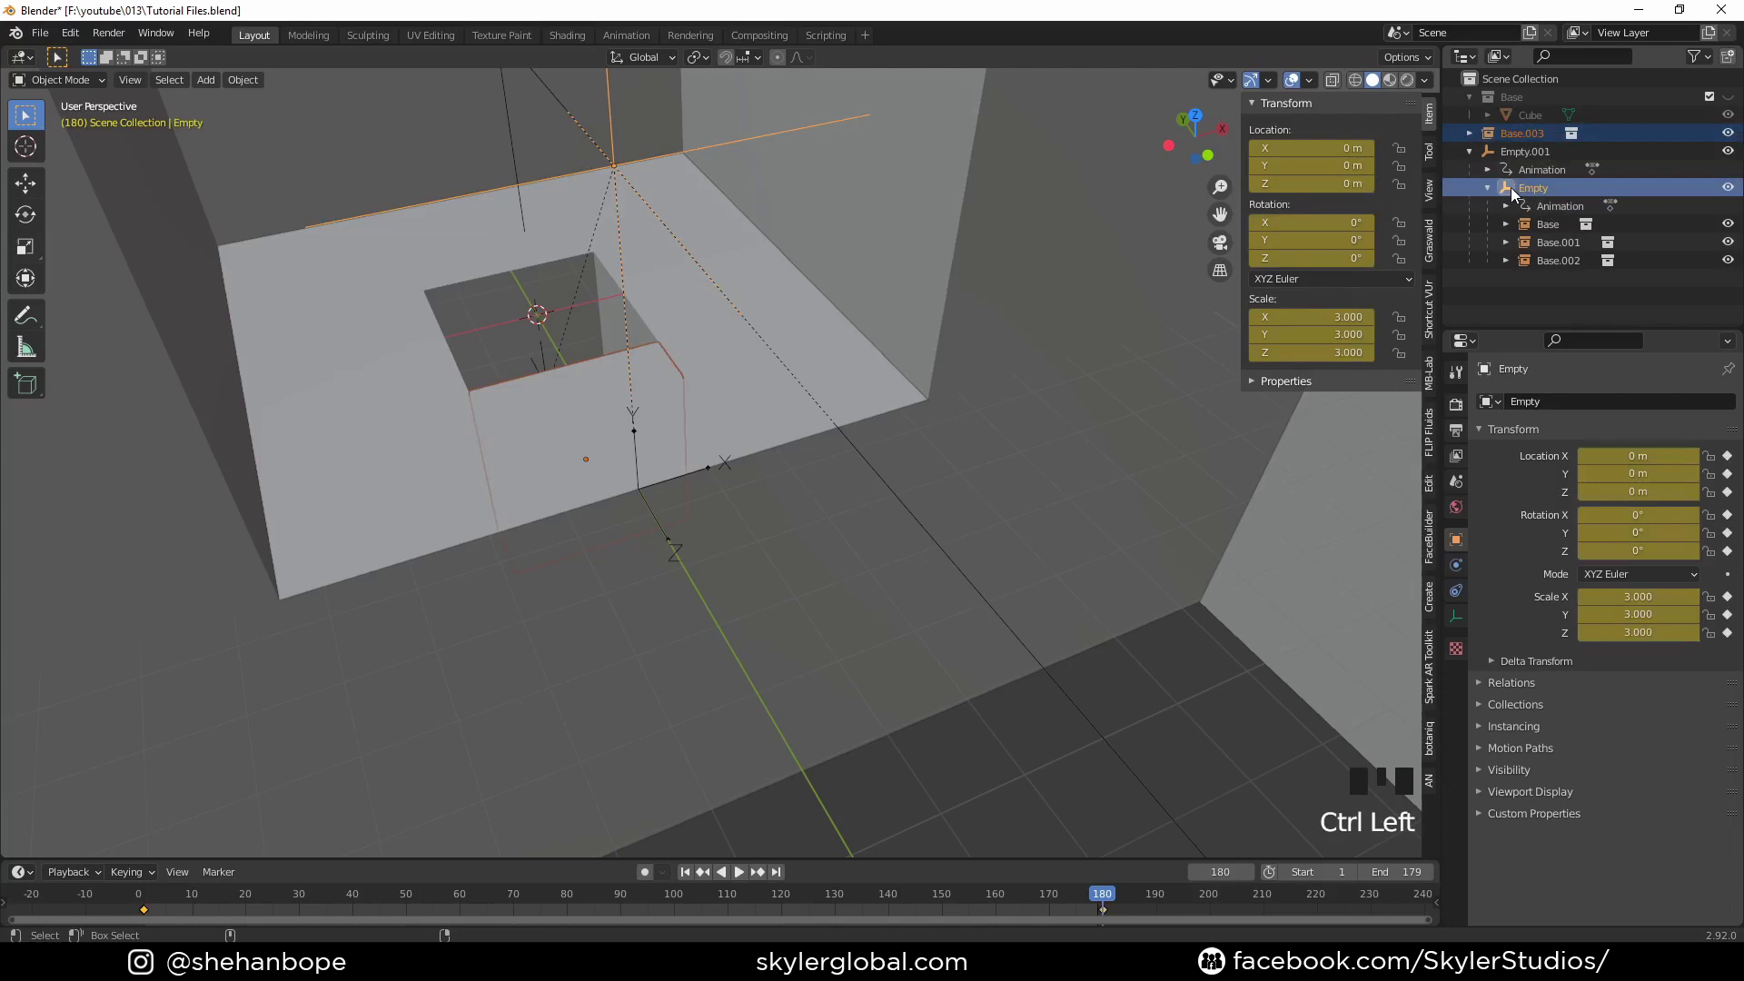
key("ctrl+p")
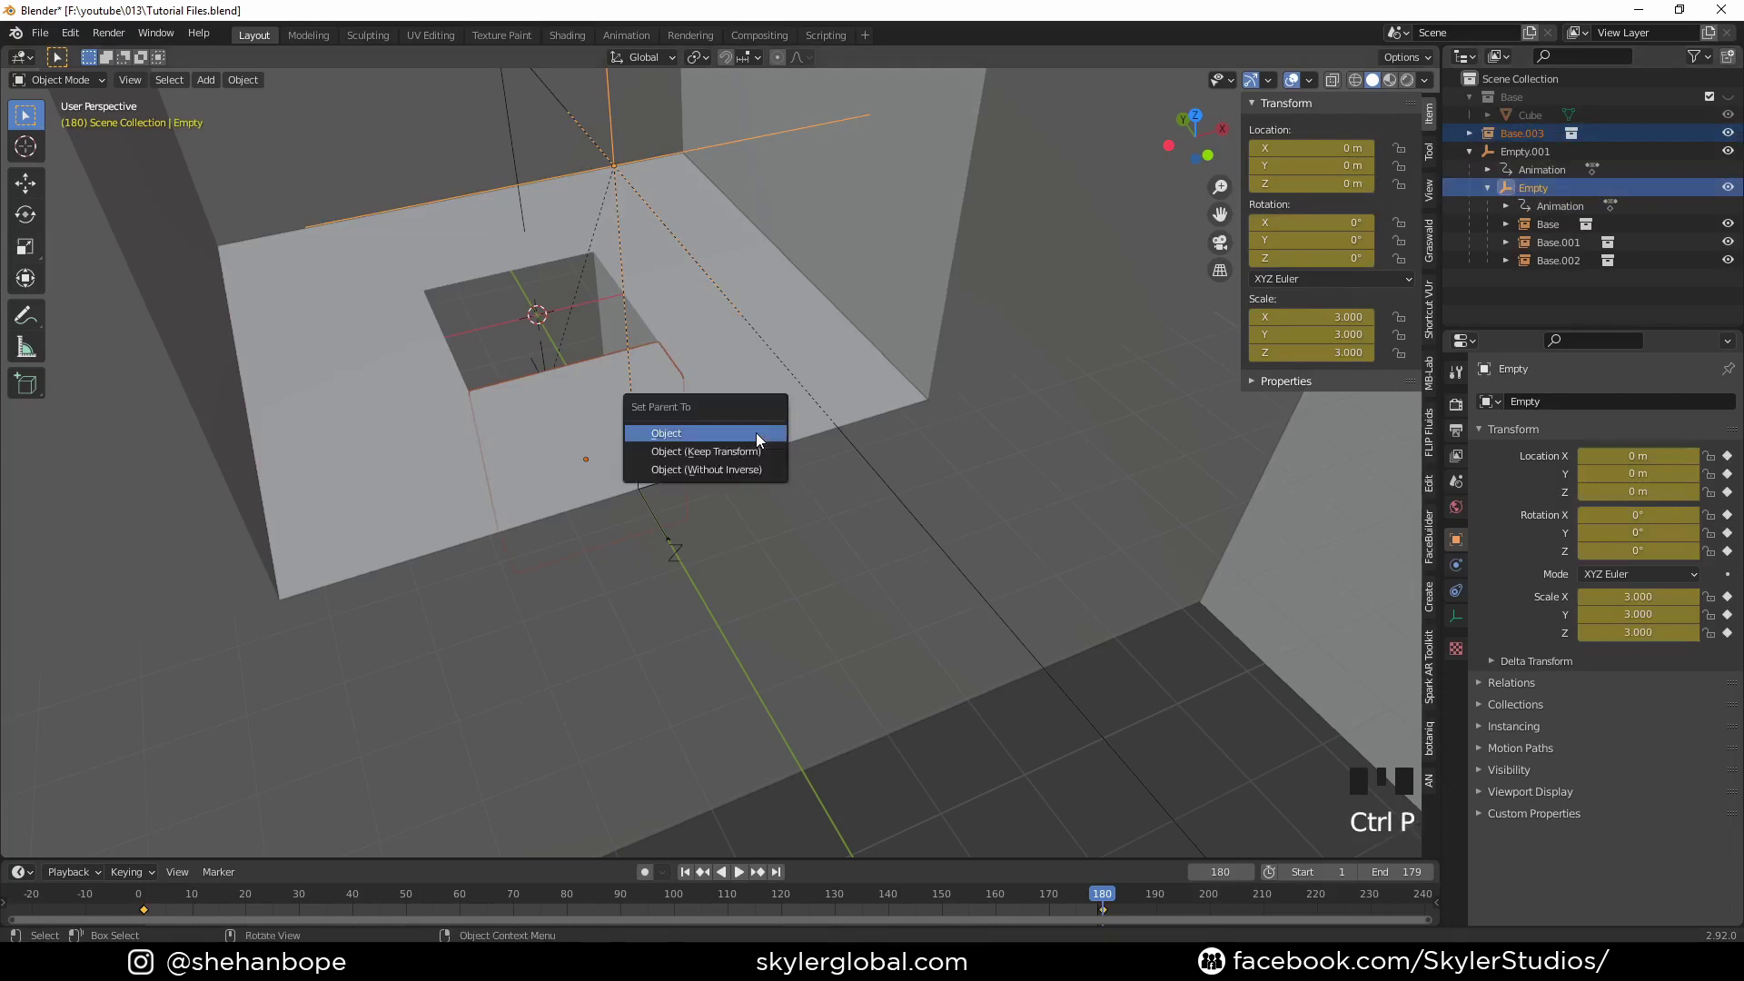
left_click(756, 433)
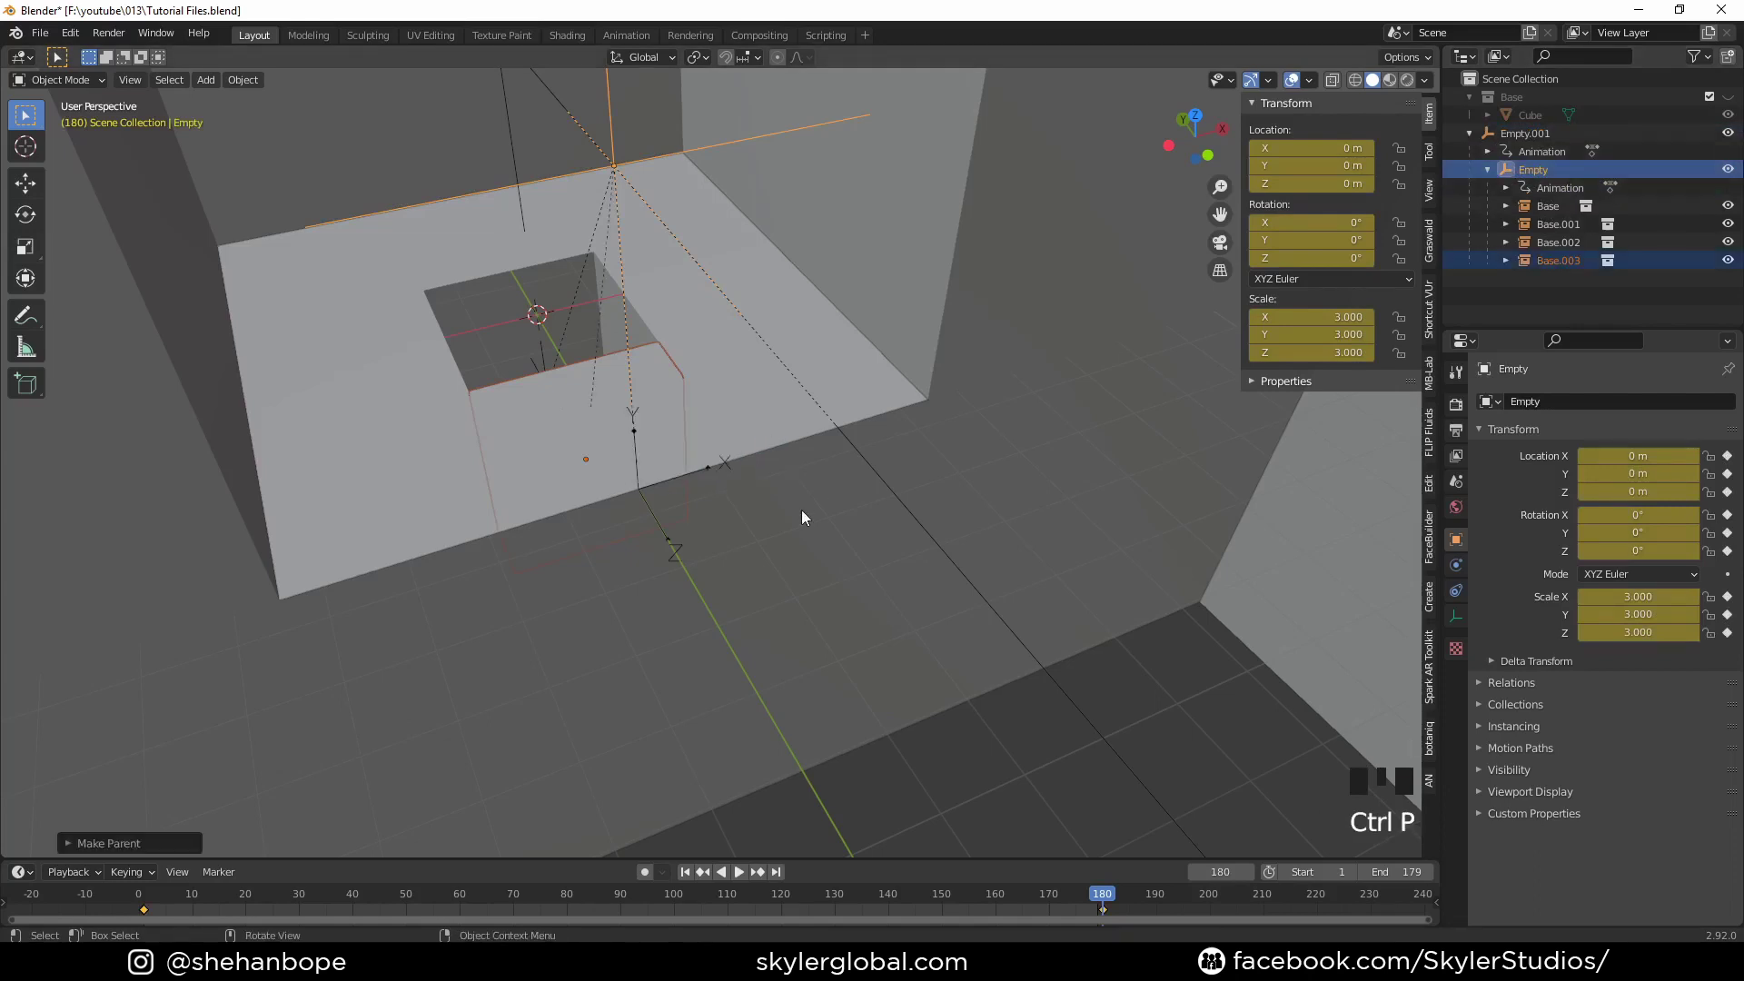
Step: Play back the scaling loop to test the new module
left_click(738, 871)
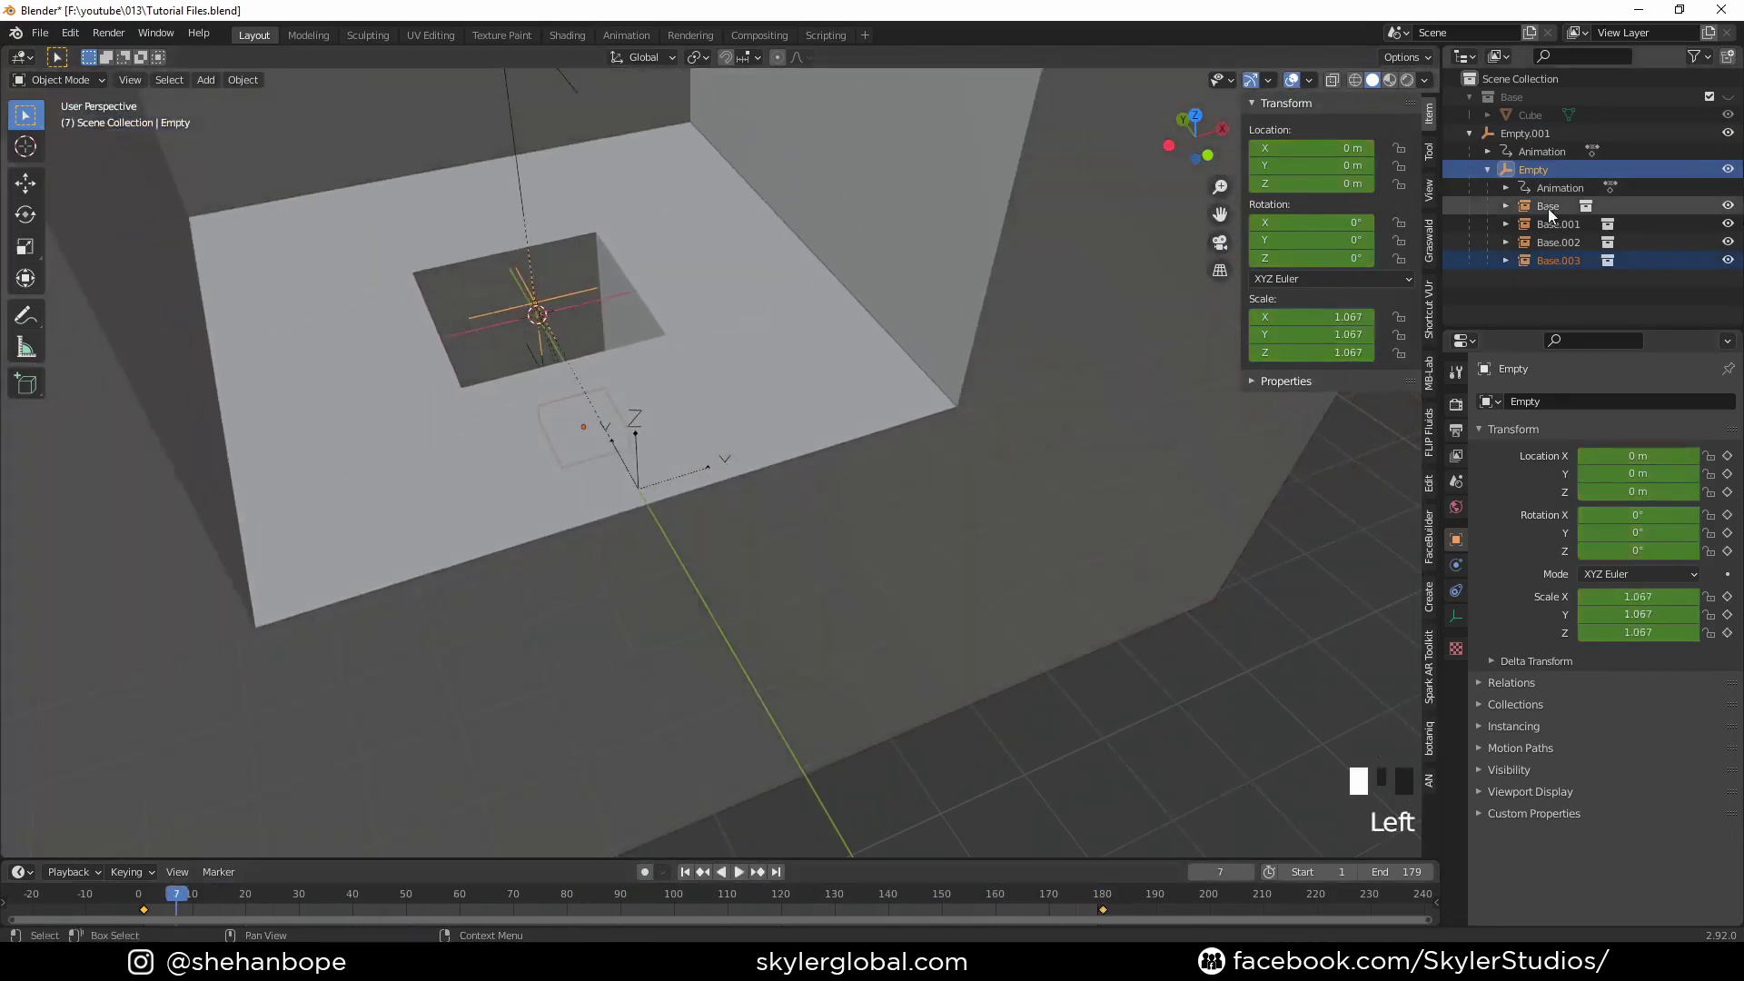
scroll(695, 512, "down", 2)
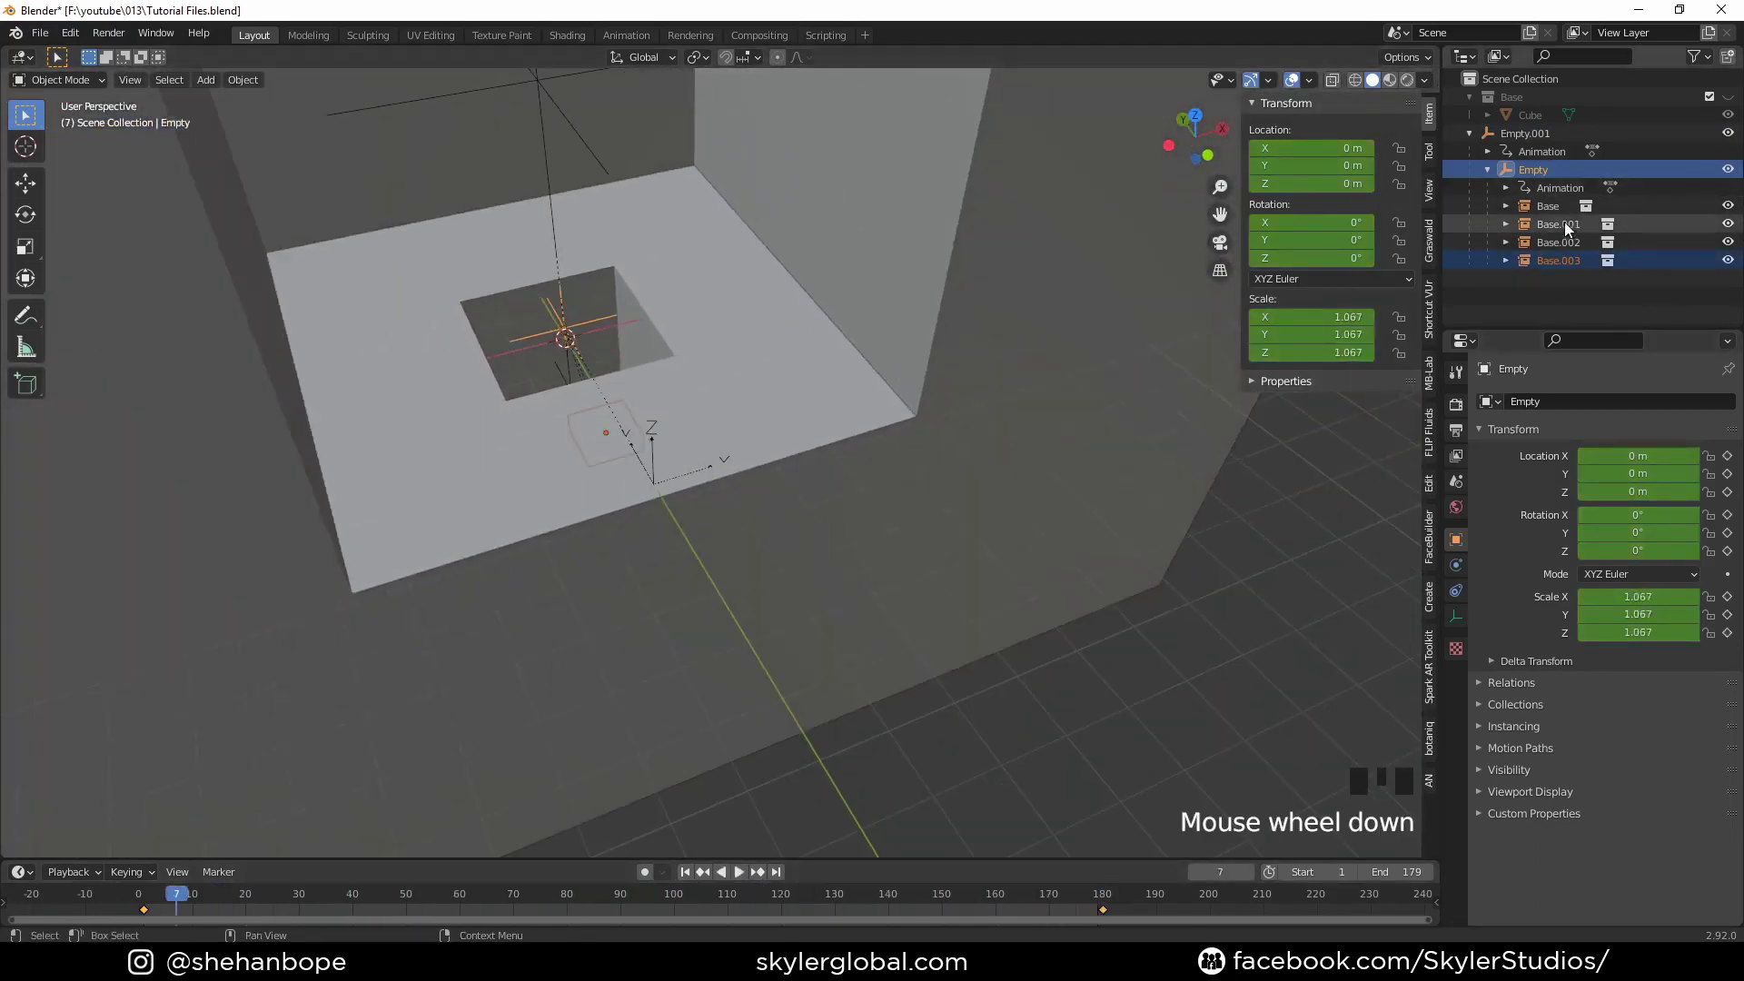
scroll(820, 544, "down", 2)
middle_click_drag(820, 554, 777, 799)
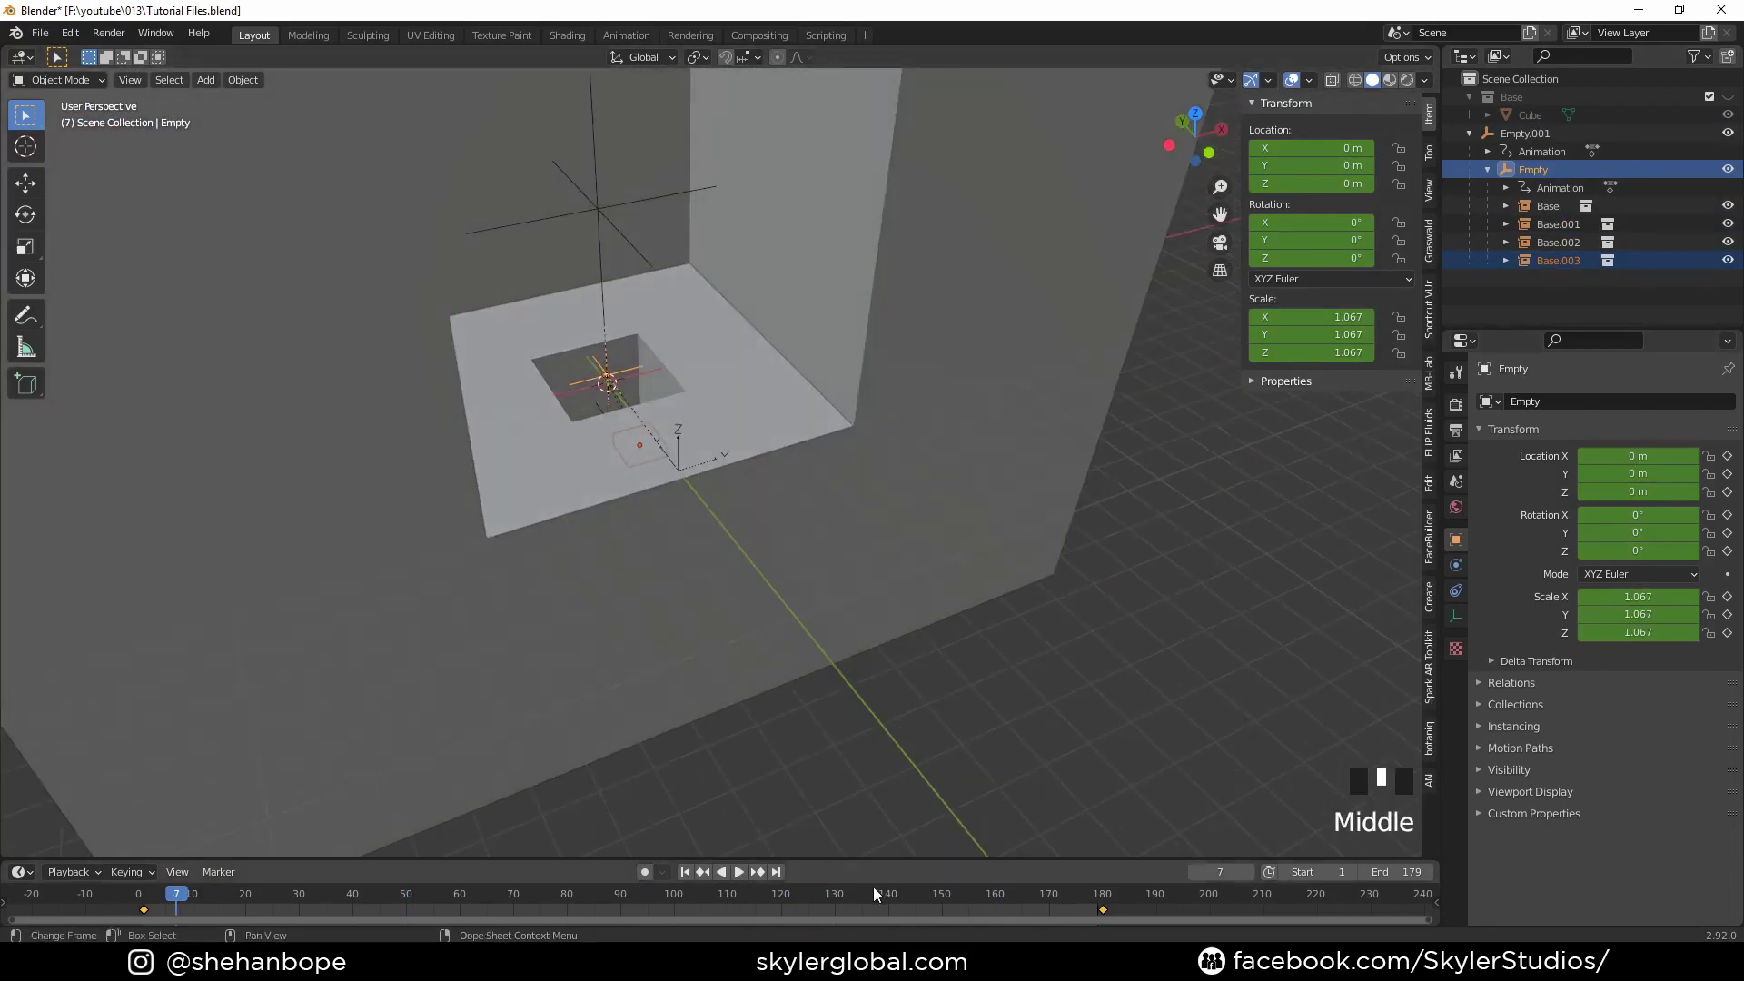
left_click(738, 871)
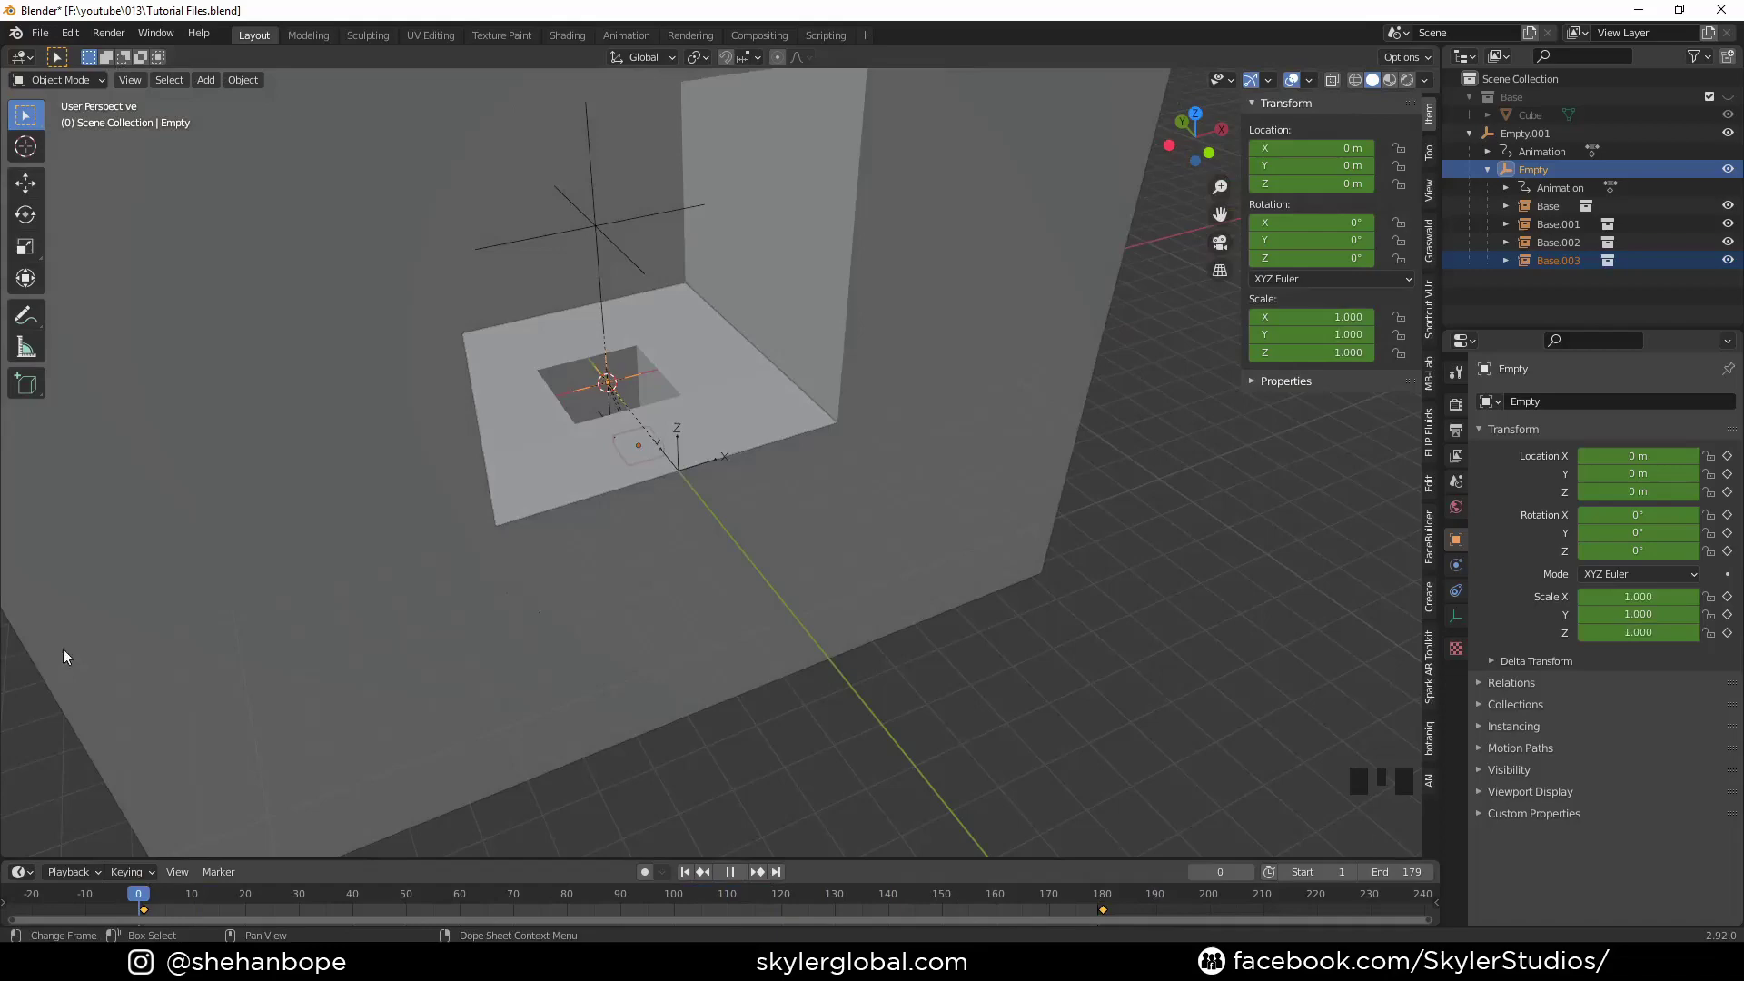
Step: Stop playback at frame 0 and set Empty.001's Location X to -70 m
key("shift+Left")
key("space")
middle_click_drag(783, 564, 945, 494)
scroll(776, 541, "down", 4)
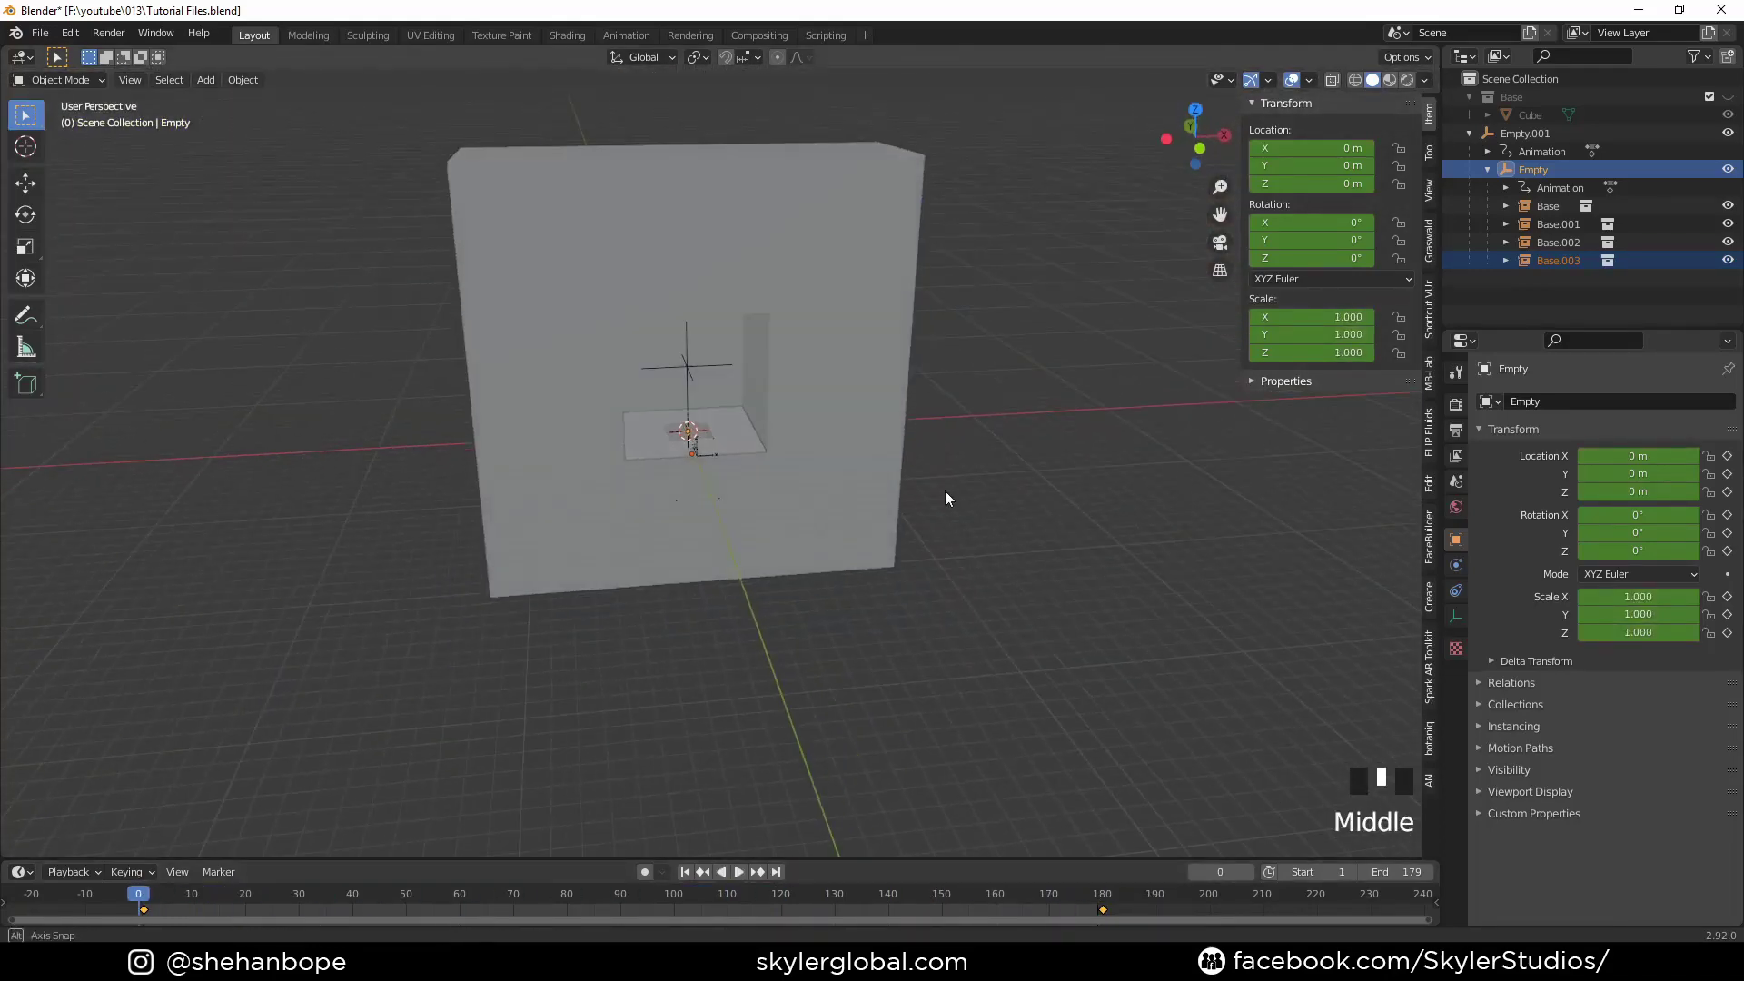
left_click(1495, 133)
scroll(775, 292, "up", 3)
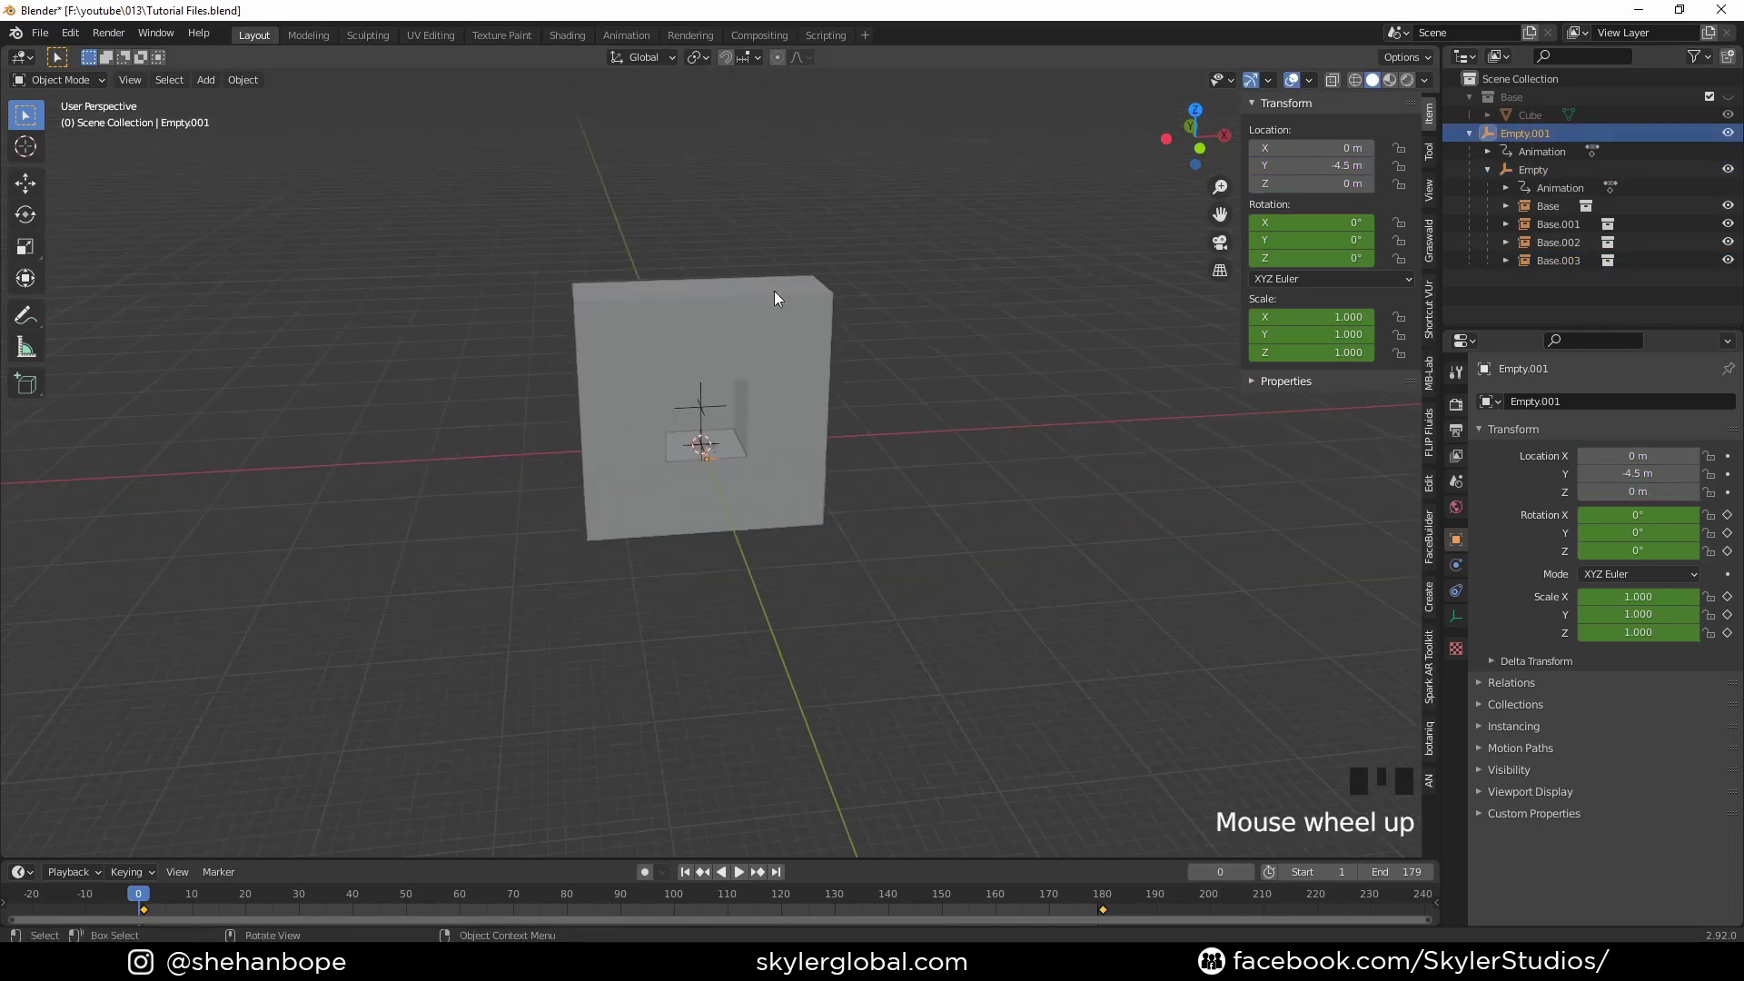
middle_click_drag(774, 291, 973, 401)
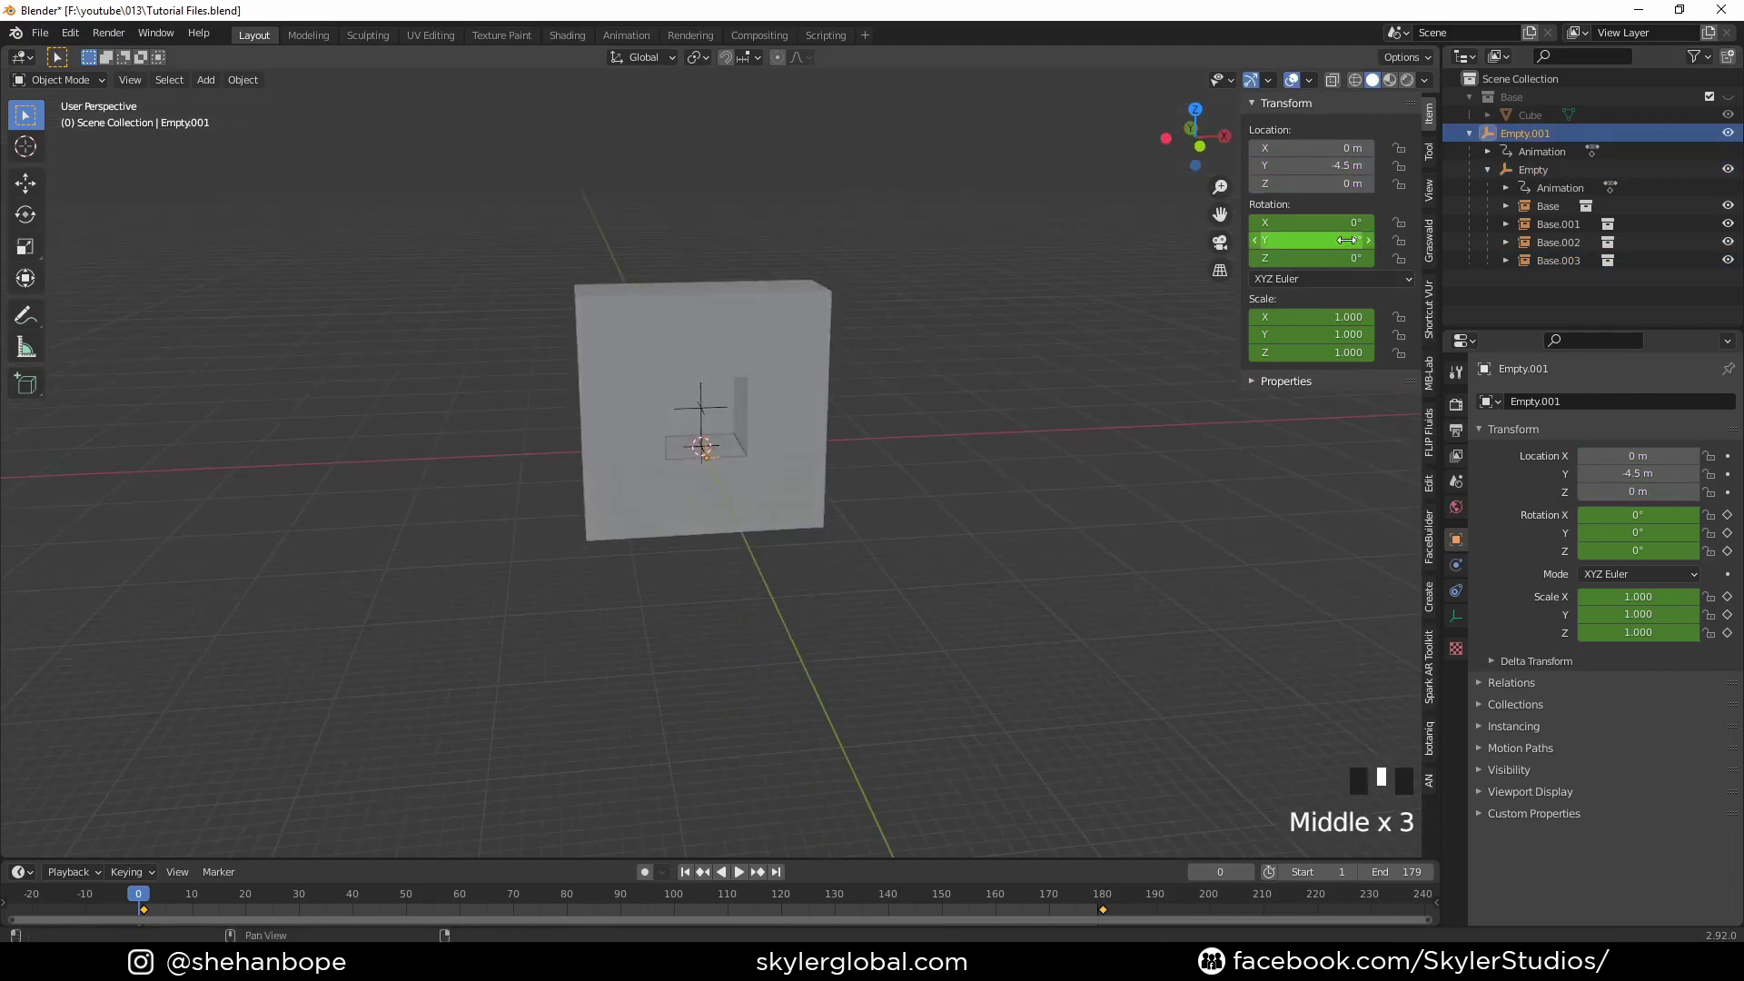
left_click_drag(1313, 147, 1266, 147)
left_click(1346, 154)
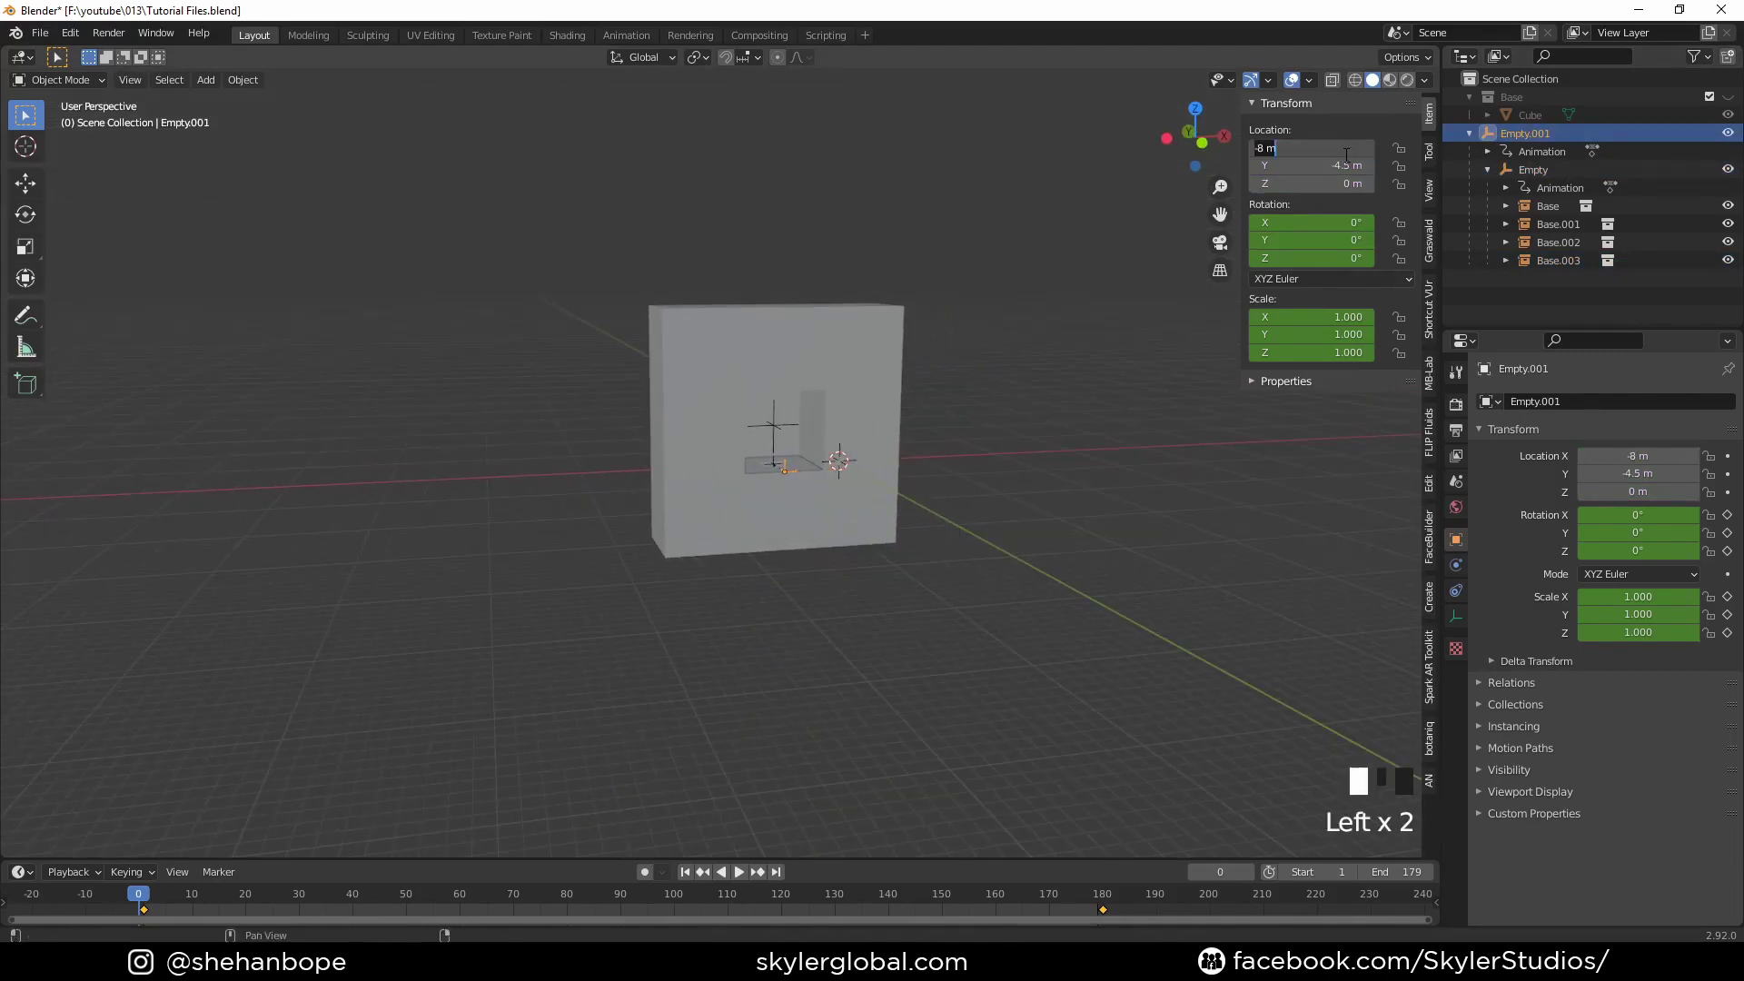
type("-70")
key("Return")
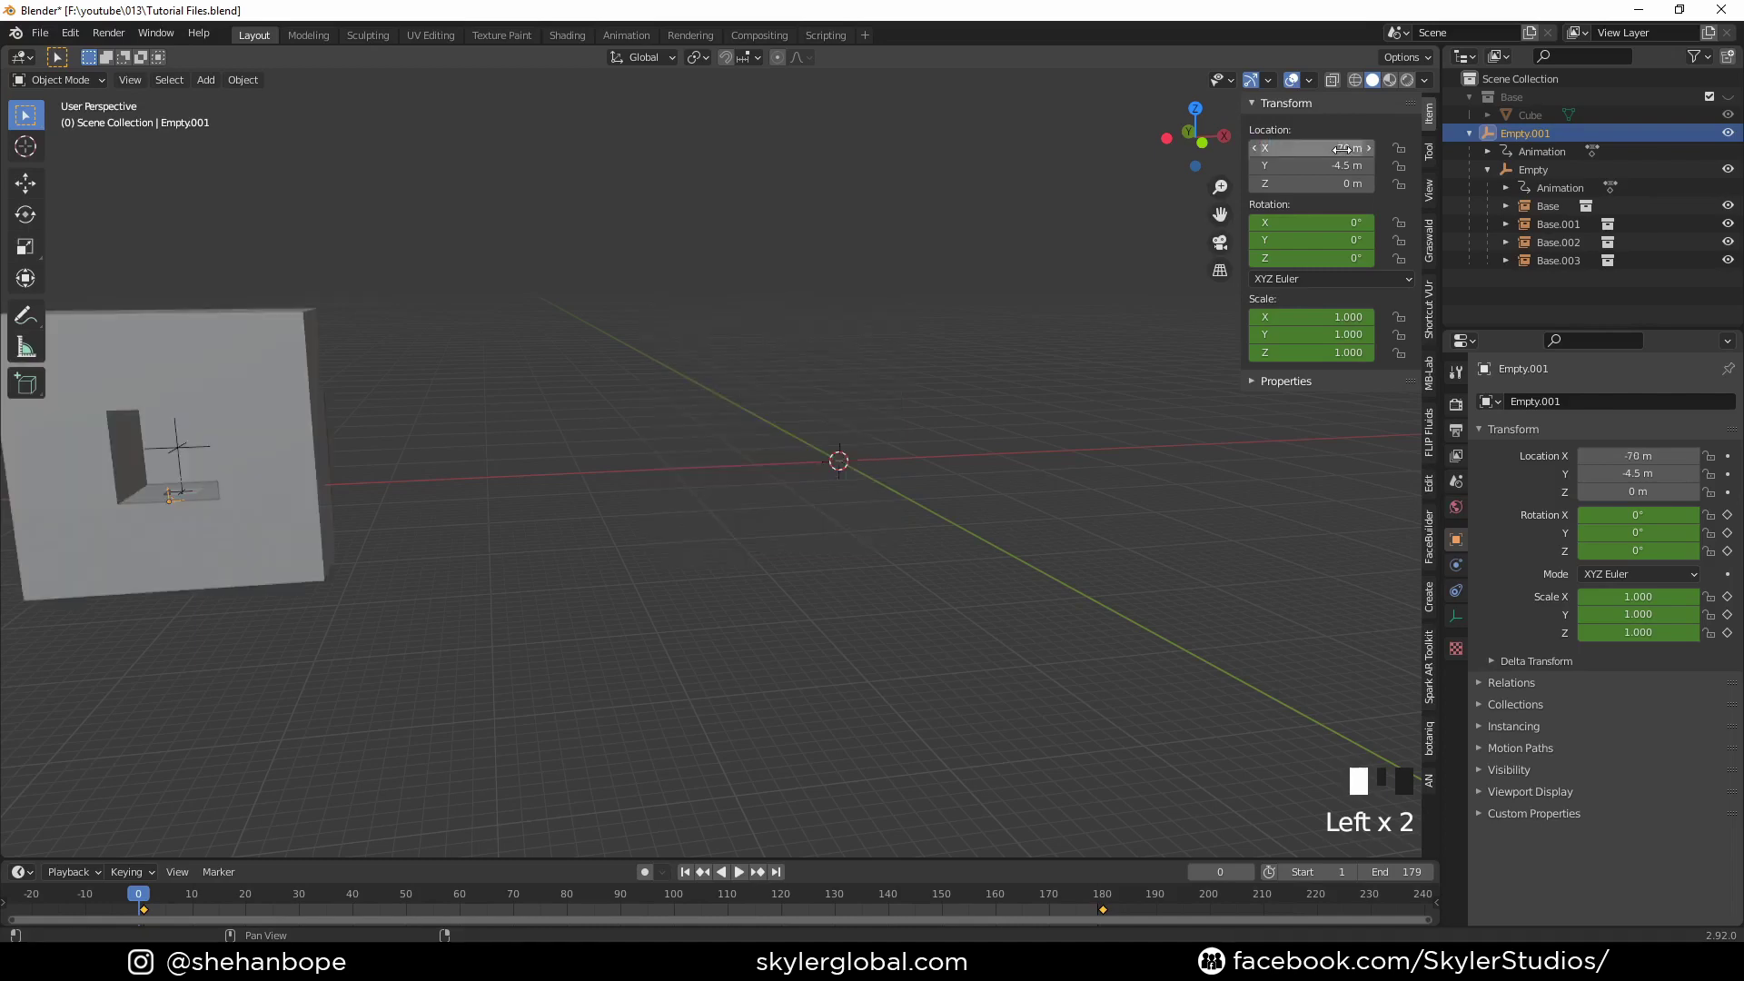
Step: Select the Base box and snap the 3D cursor to its origin
middle_click_drag(751, 291, 848, 265, "shift")
scroll(744, 395, "up", 2)
left_click(661, 402)
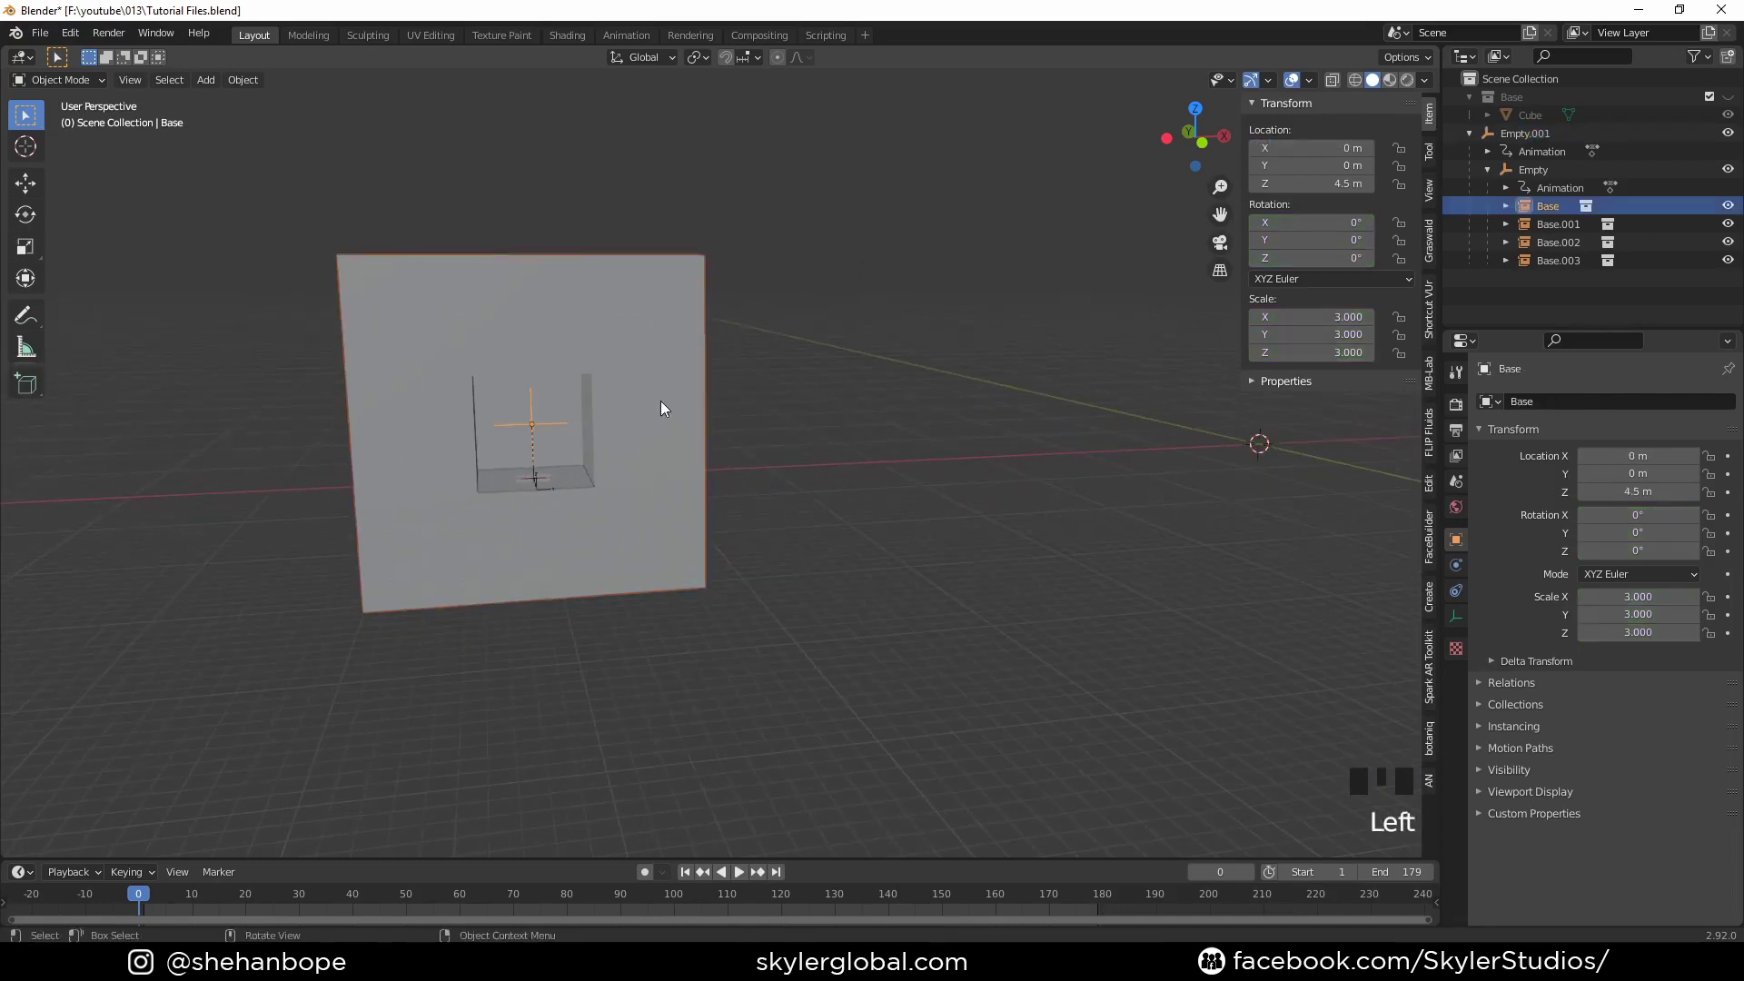
left_click(1562, 169)
left_click(1538, 207)
key("shift+s")
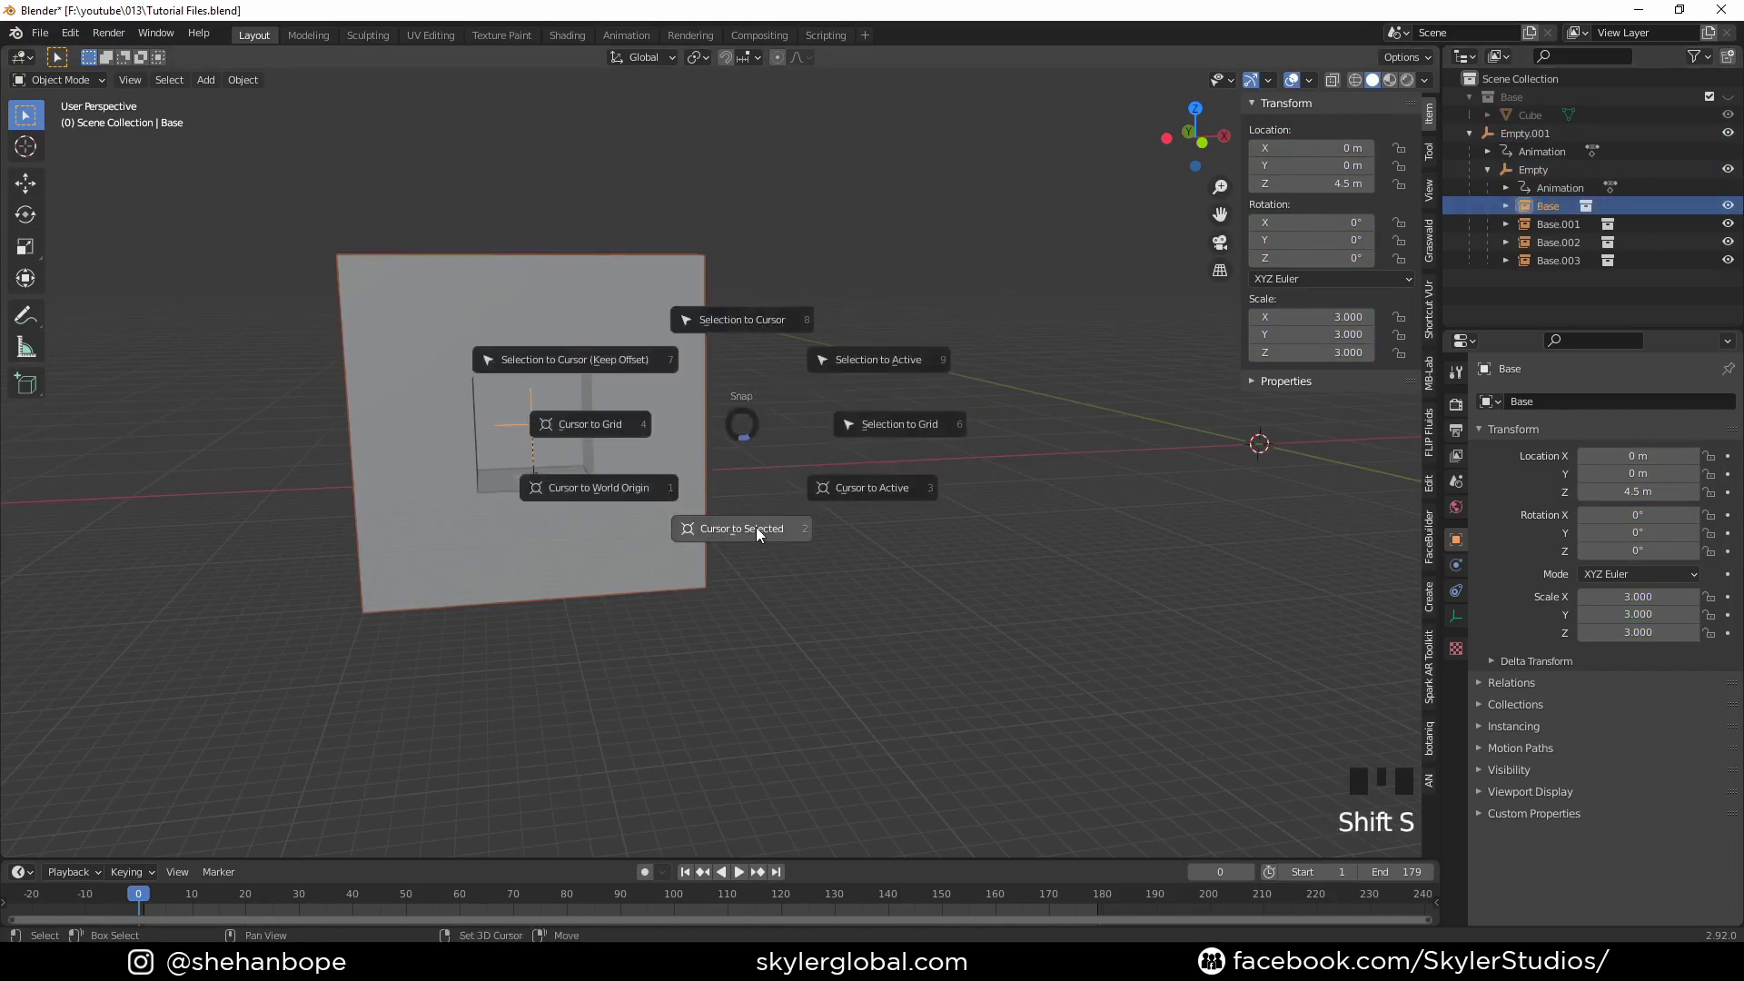
left_click(757, 532)
middle_click_drag(756, 529, 777, 469)
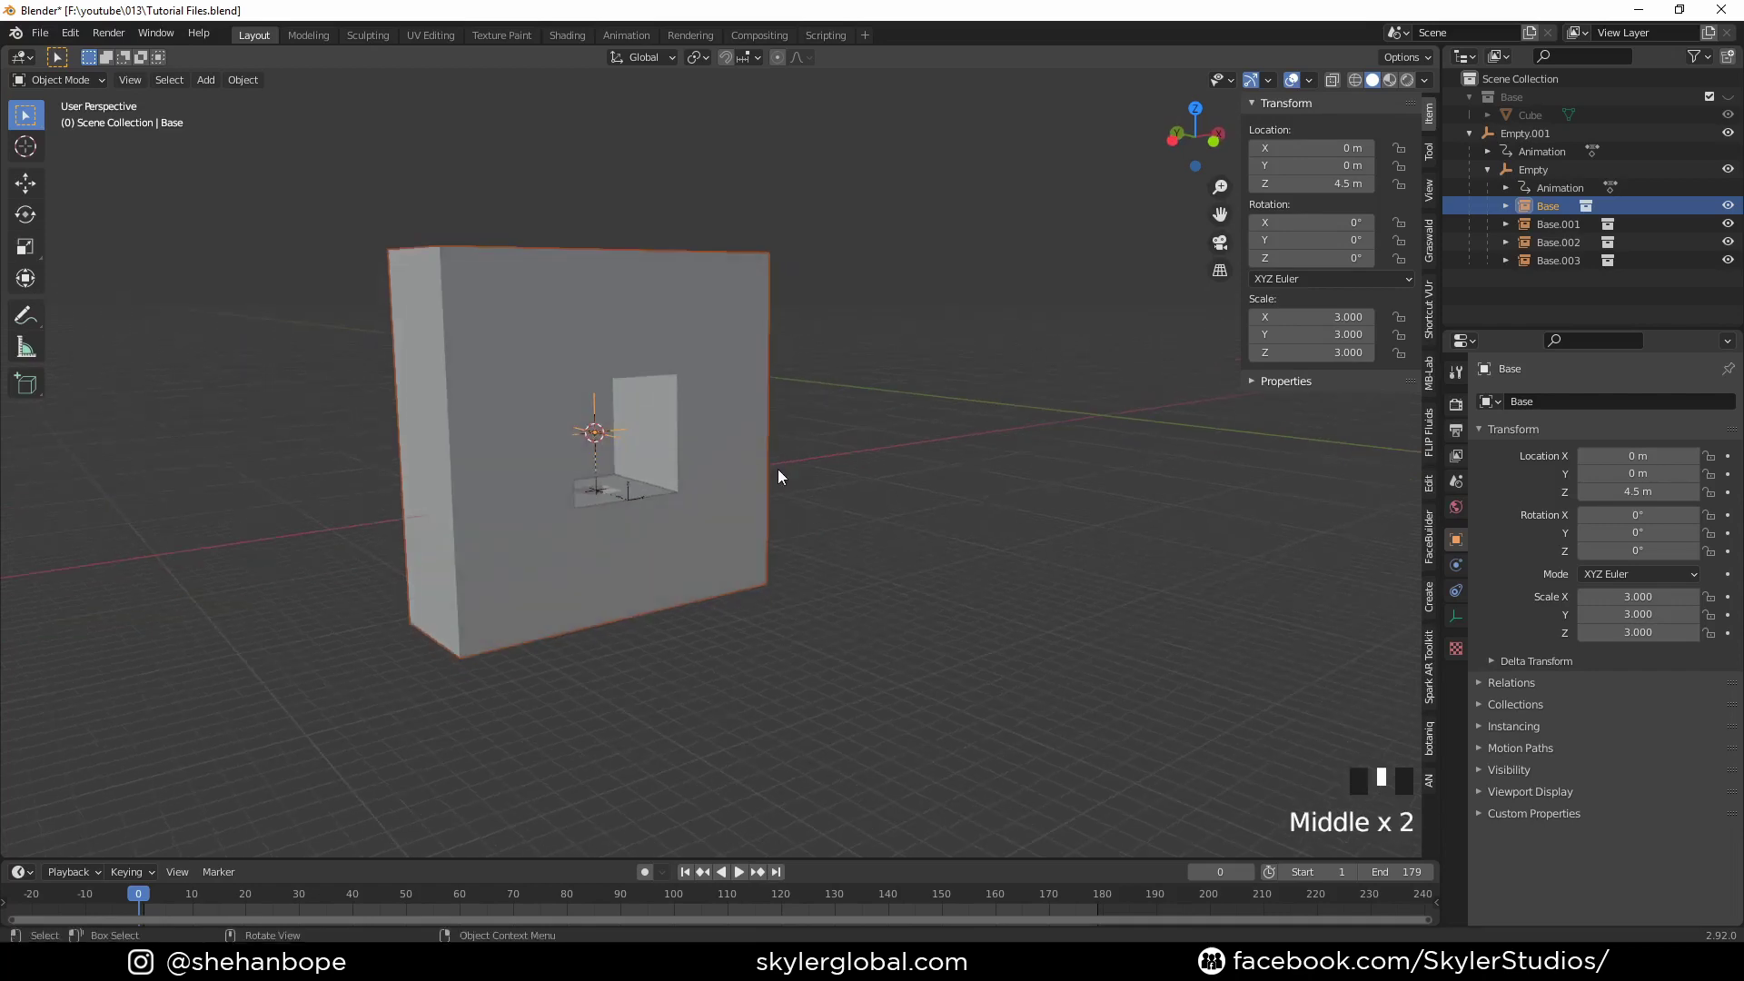
Step: Add a camera with rotation 0, 0, 0 and look through it
key("shift+a")
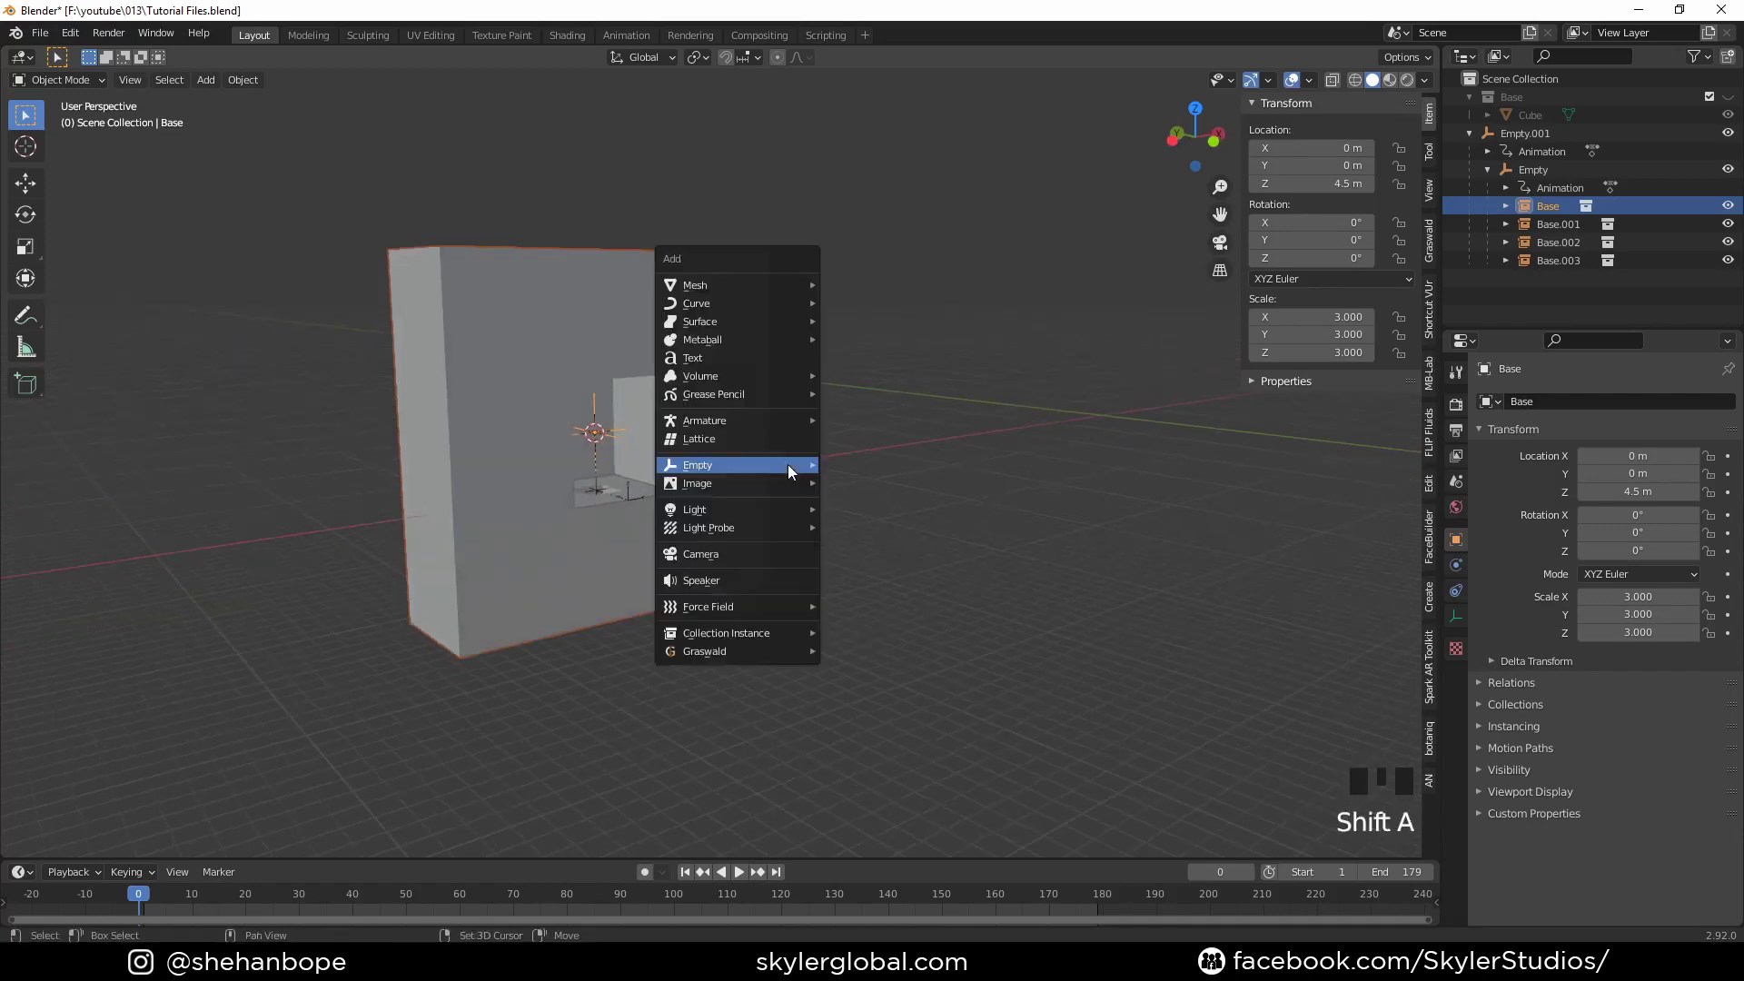
left_click(739, 554)
scroll(781, 452, "up", 3)
left_click_drag(1329, 239, 1317, 258)
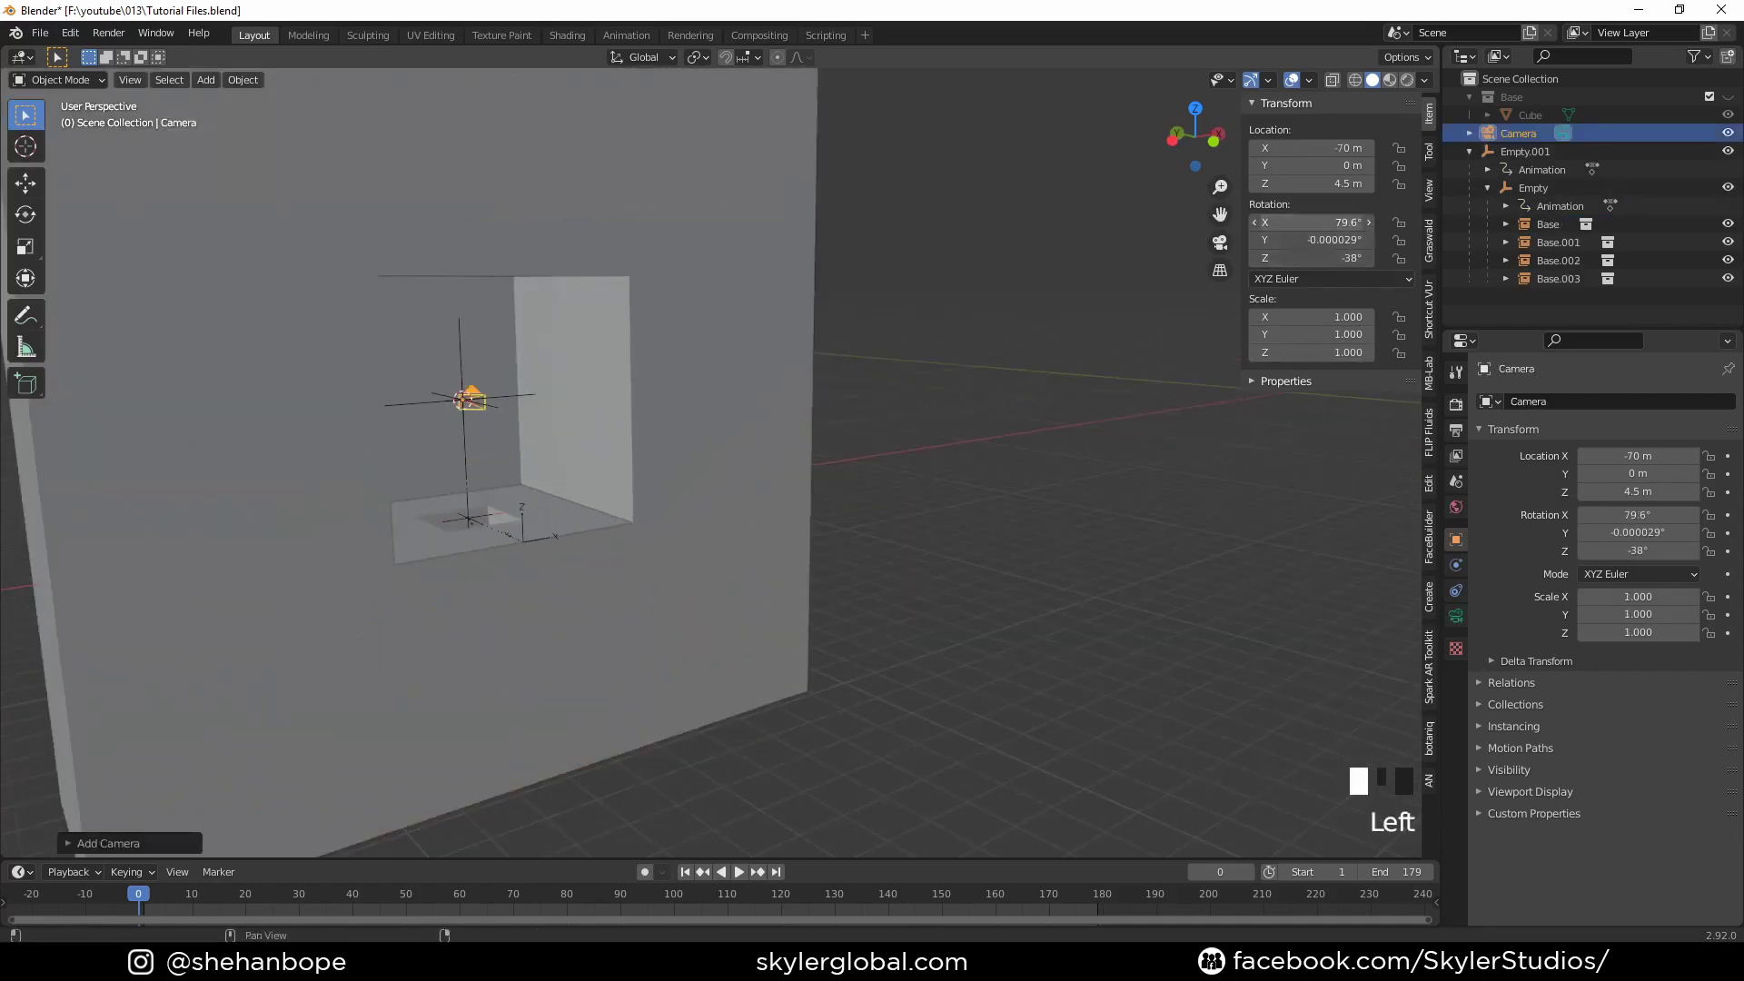
type("0")
key("Return")
middle_click_drag(955, 286, 933, 287)
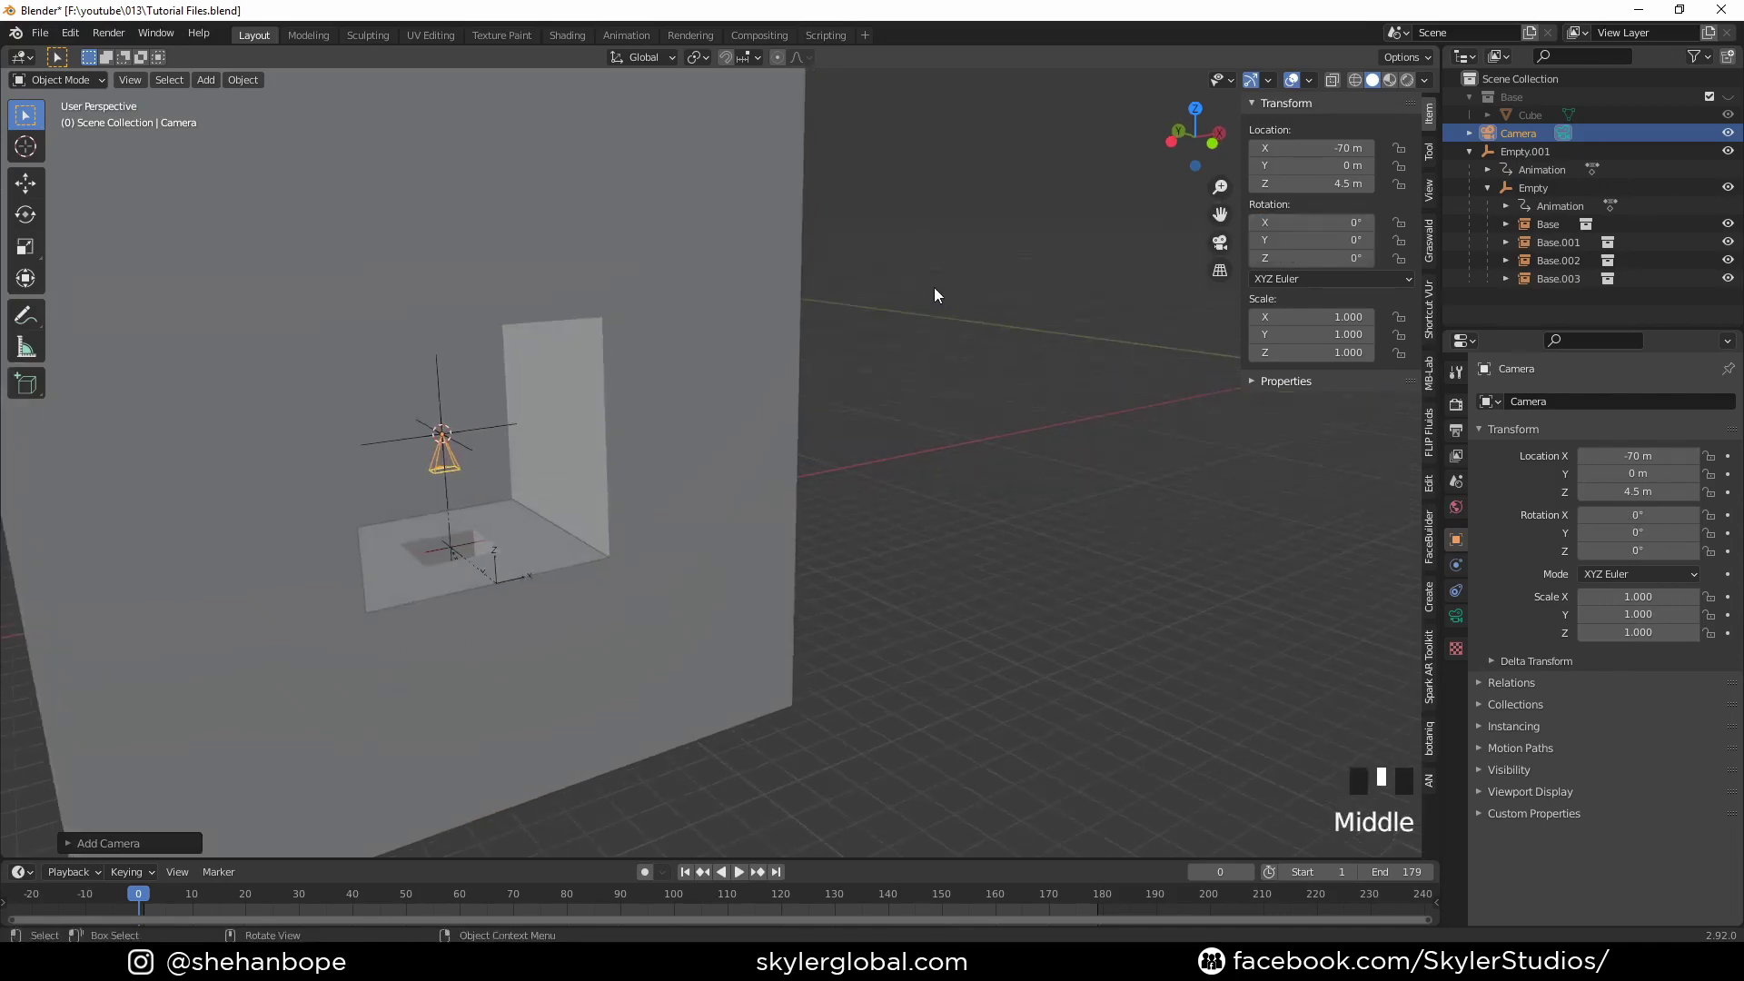
key("KP_0")
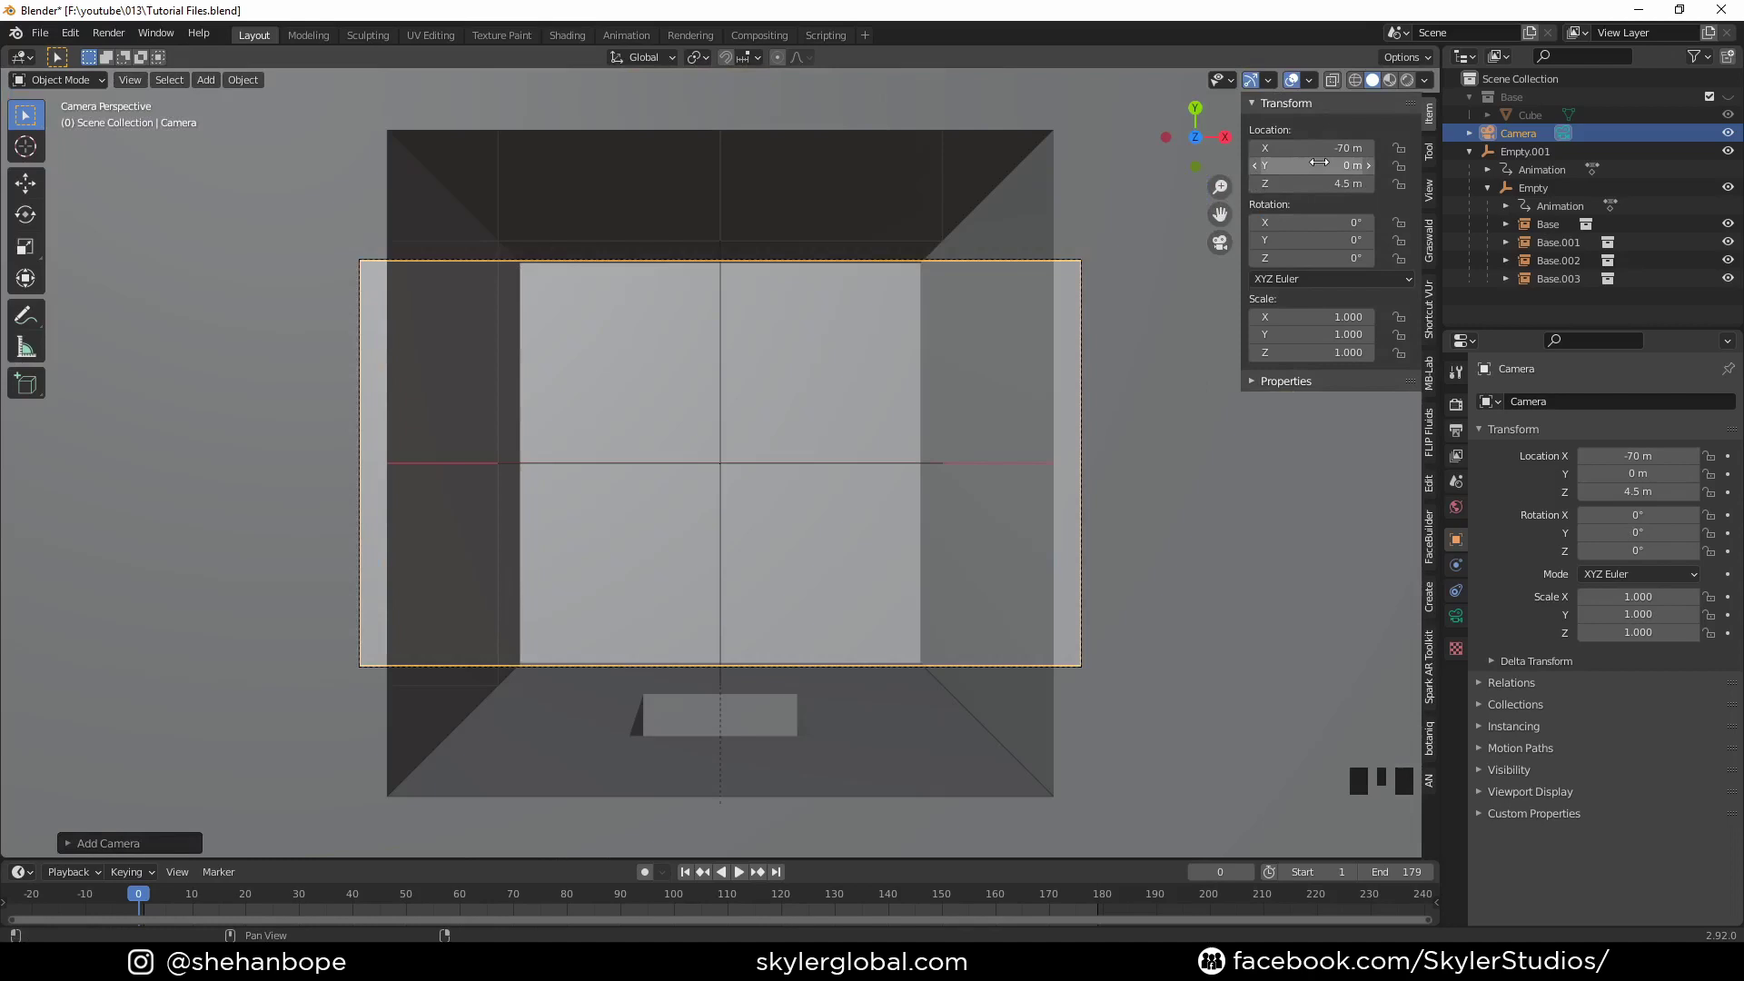
Step: Raise the camera to Z 6.67 m, shift it to Y -0.4576 m, and scrub the animation
left_click_drag(1333, 183, 1417, 182)
key("g")
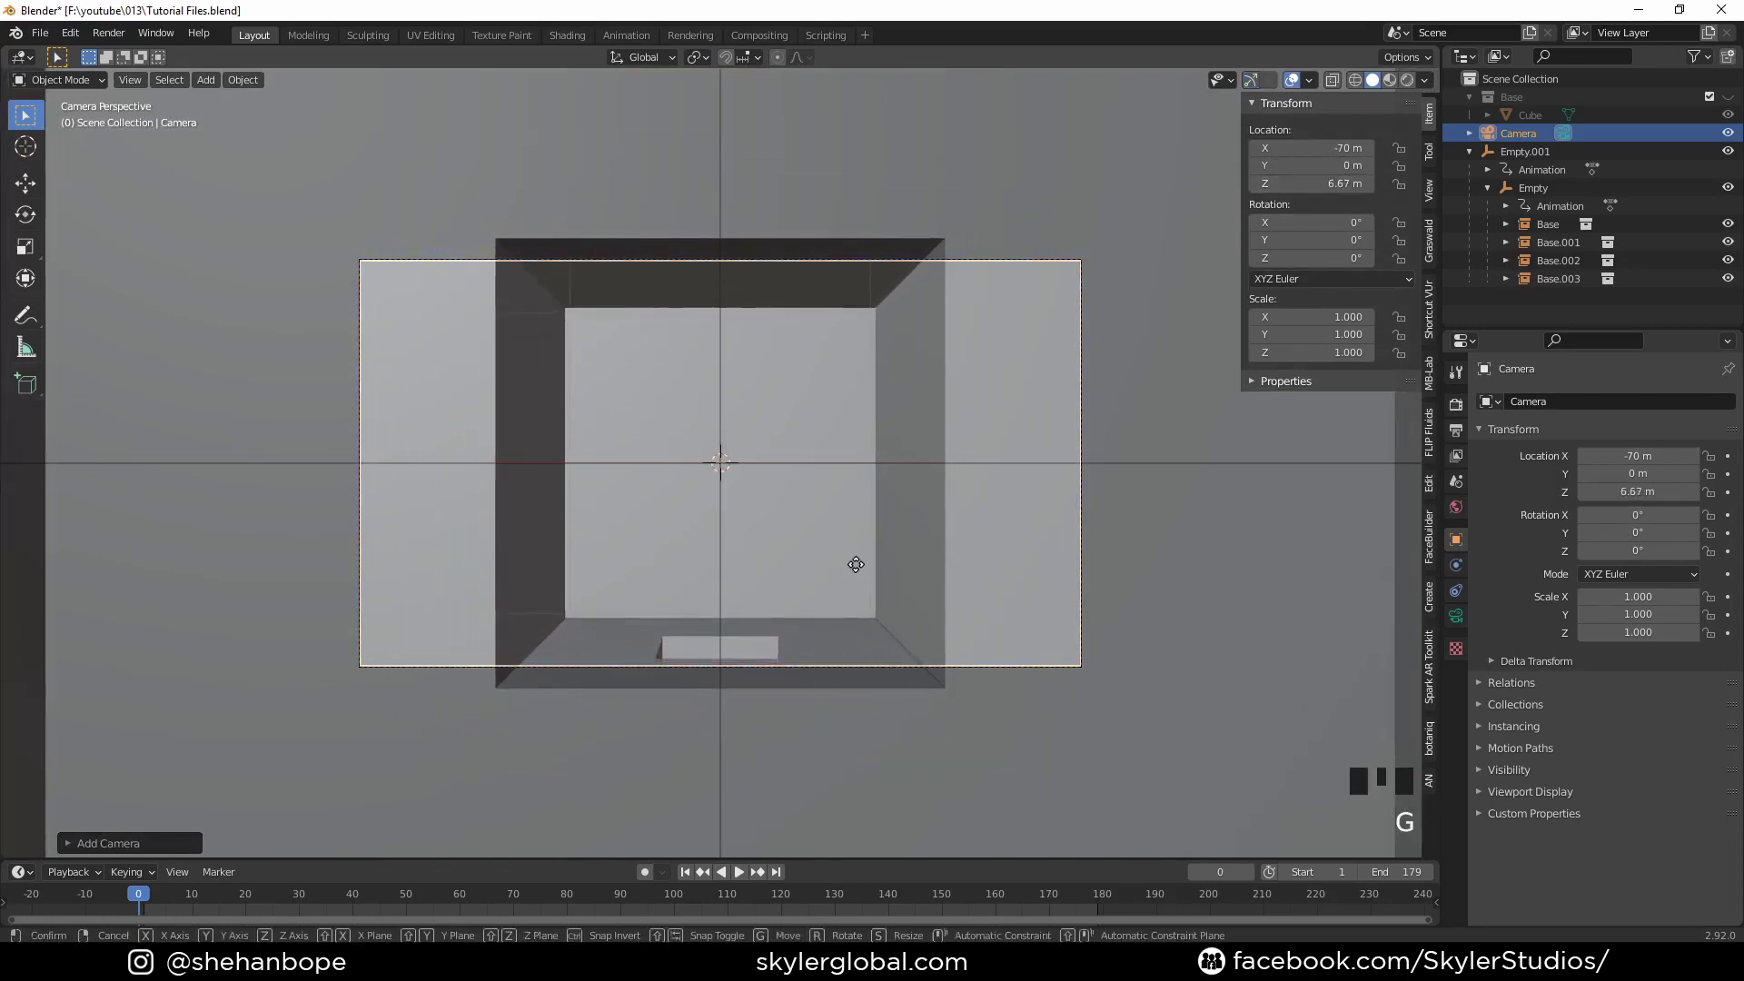
key("z")
right_click(874, 621)
key("g")
key("y")
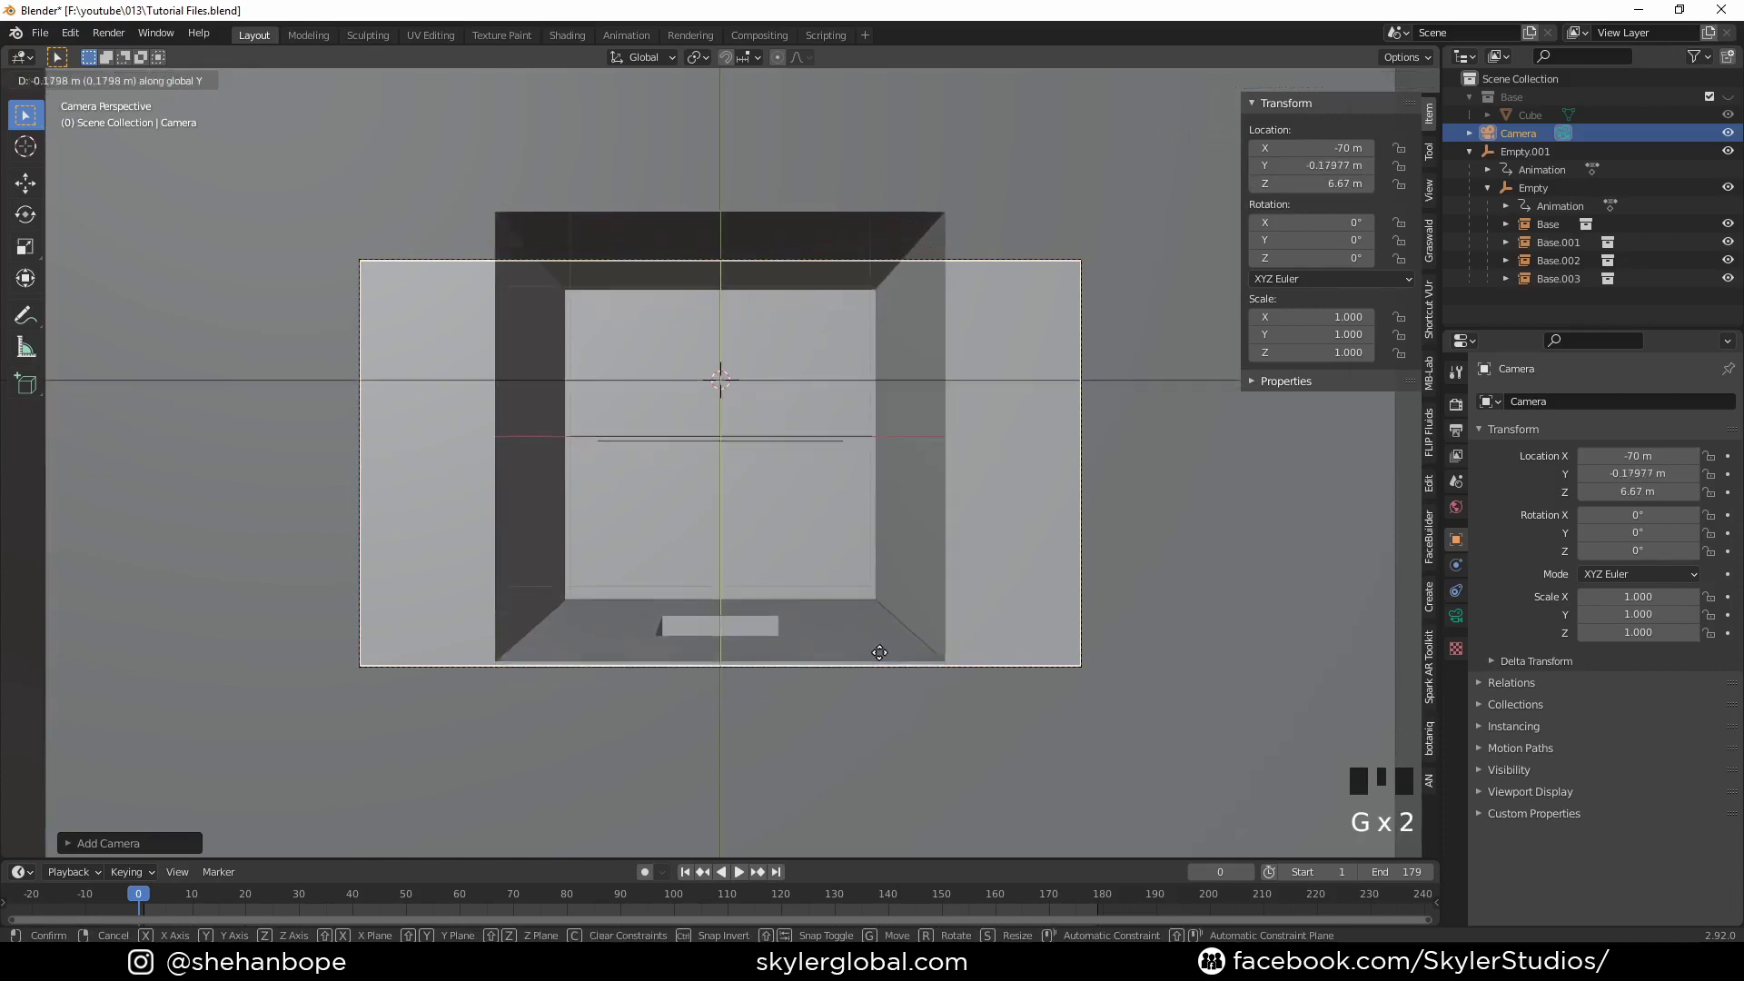
left_click(895, 699)
left_click_drag(1017, 890, 1059, 892)
Step: Play the zoom loop through the camera, then stop playback
key("space")
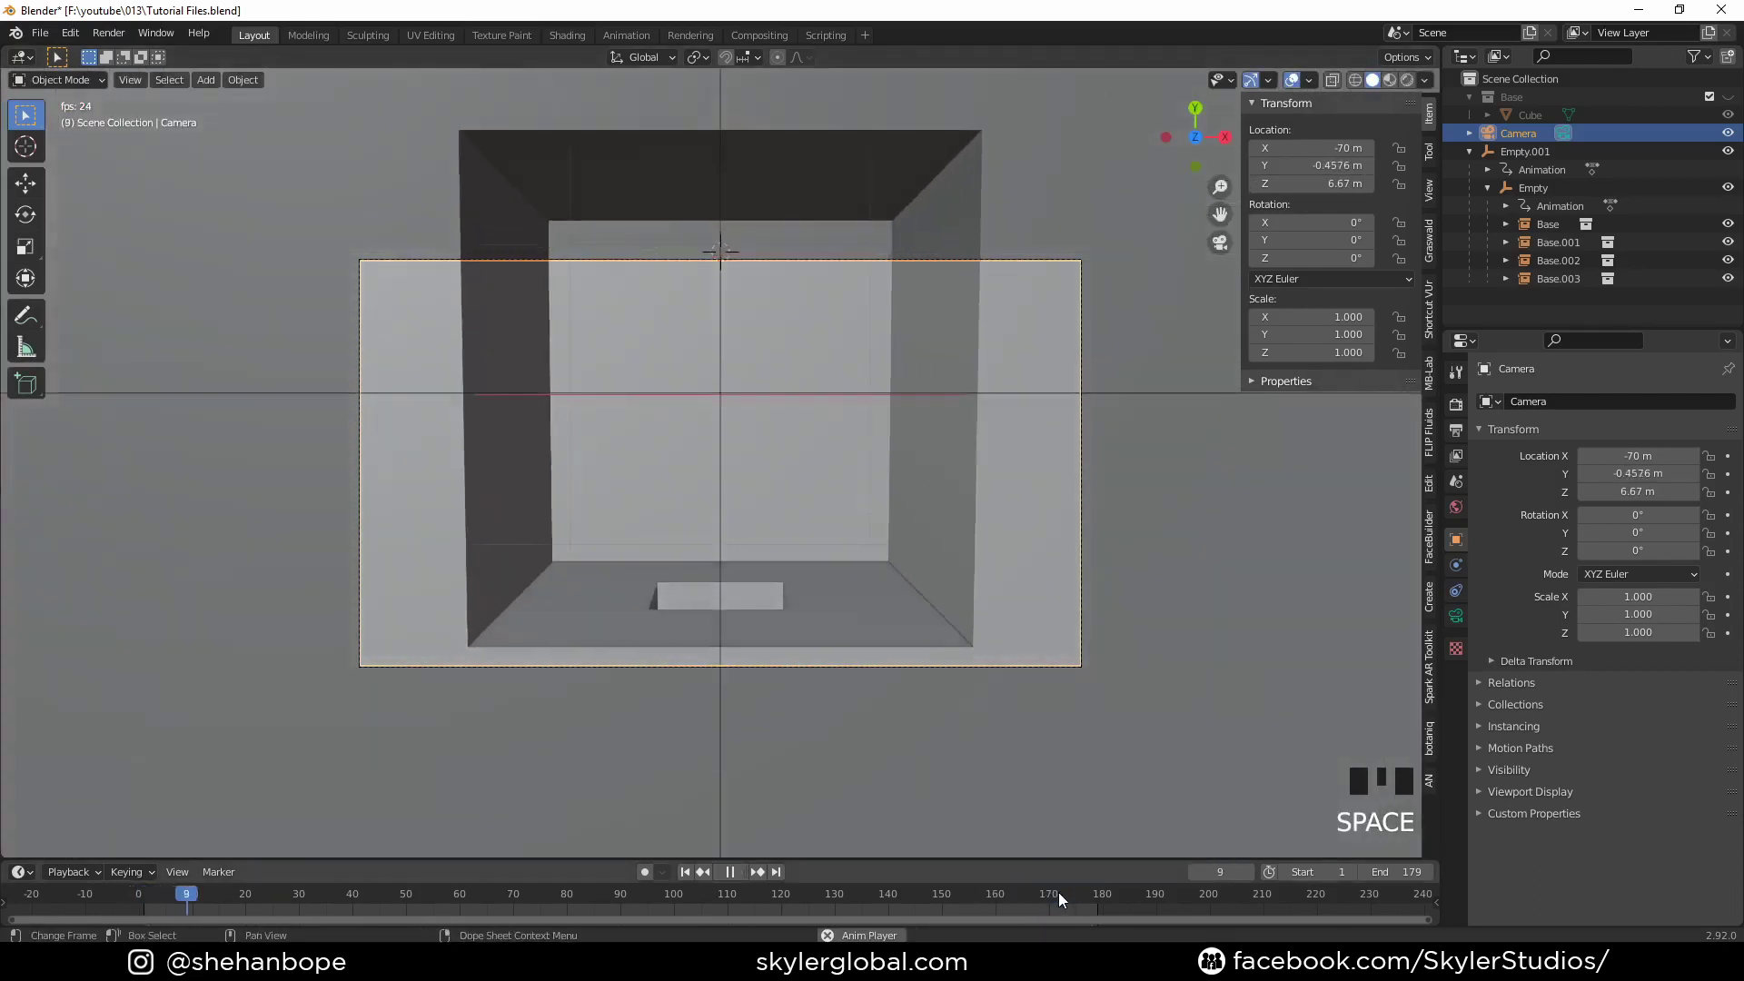
key("Left")
key("space")
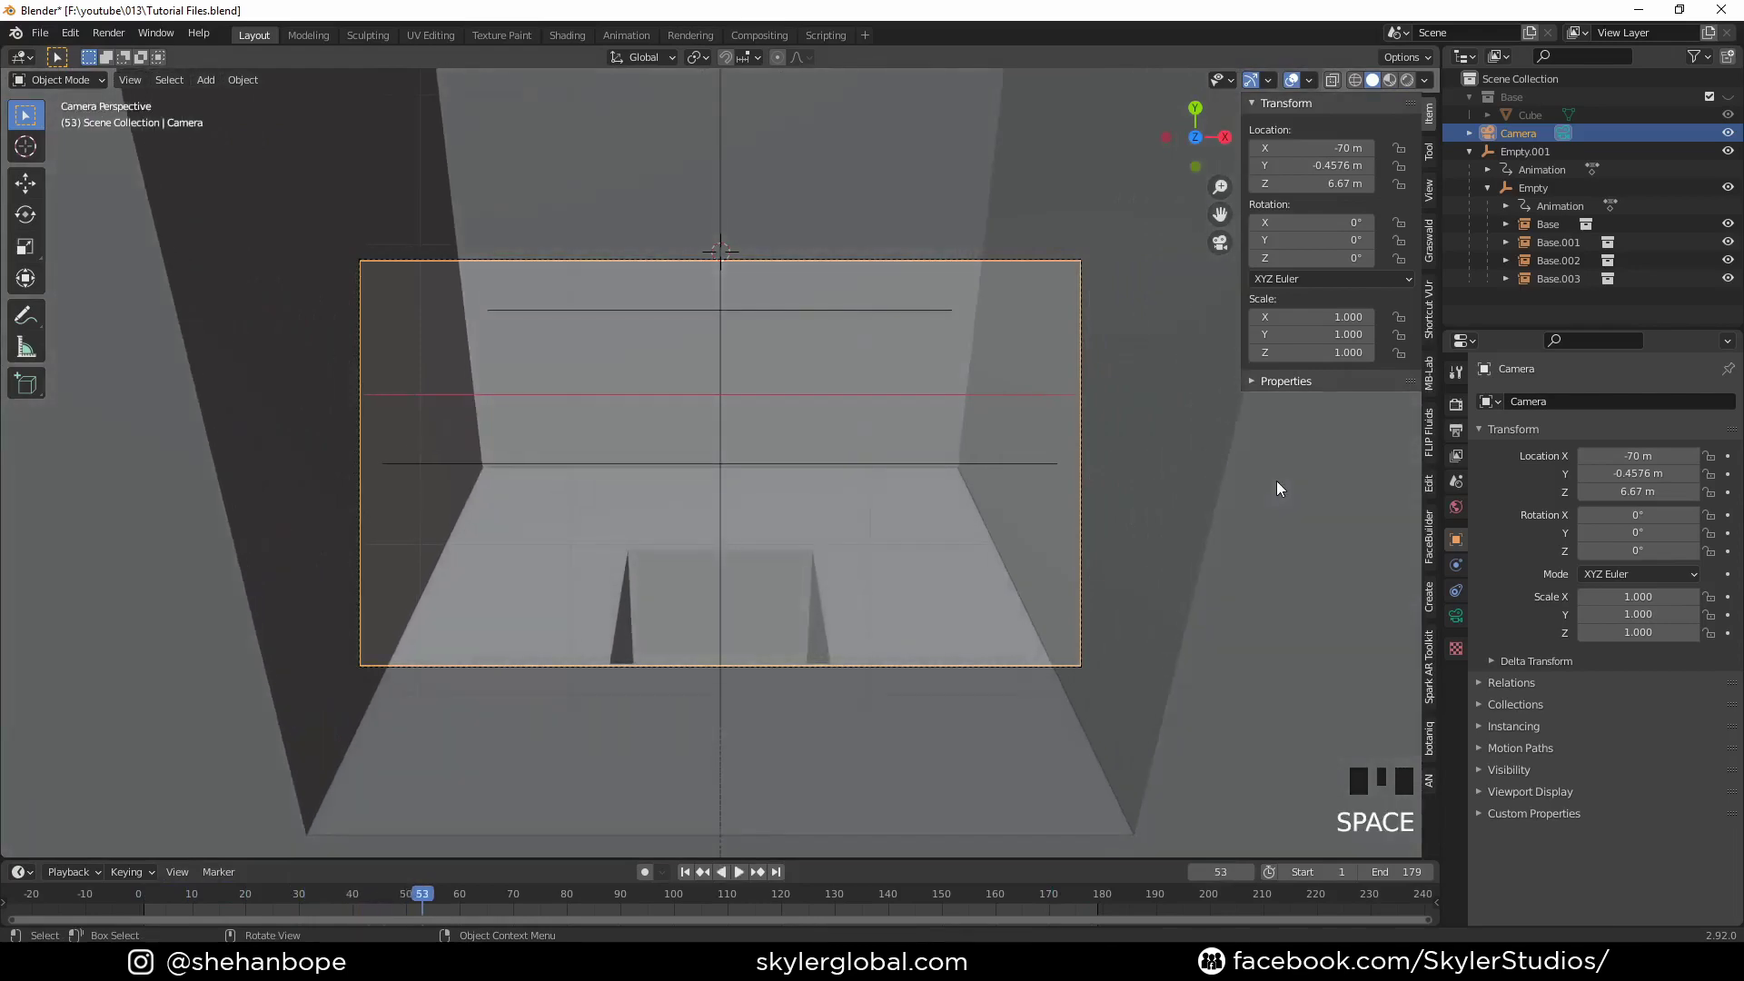
Step: Orbit out of camera view and rewind the timeline to frame 1
scroll(945, 607, "down", 3)
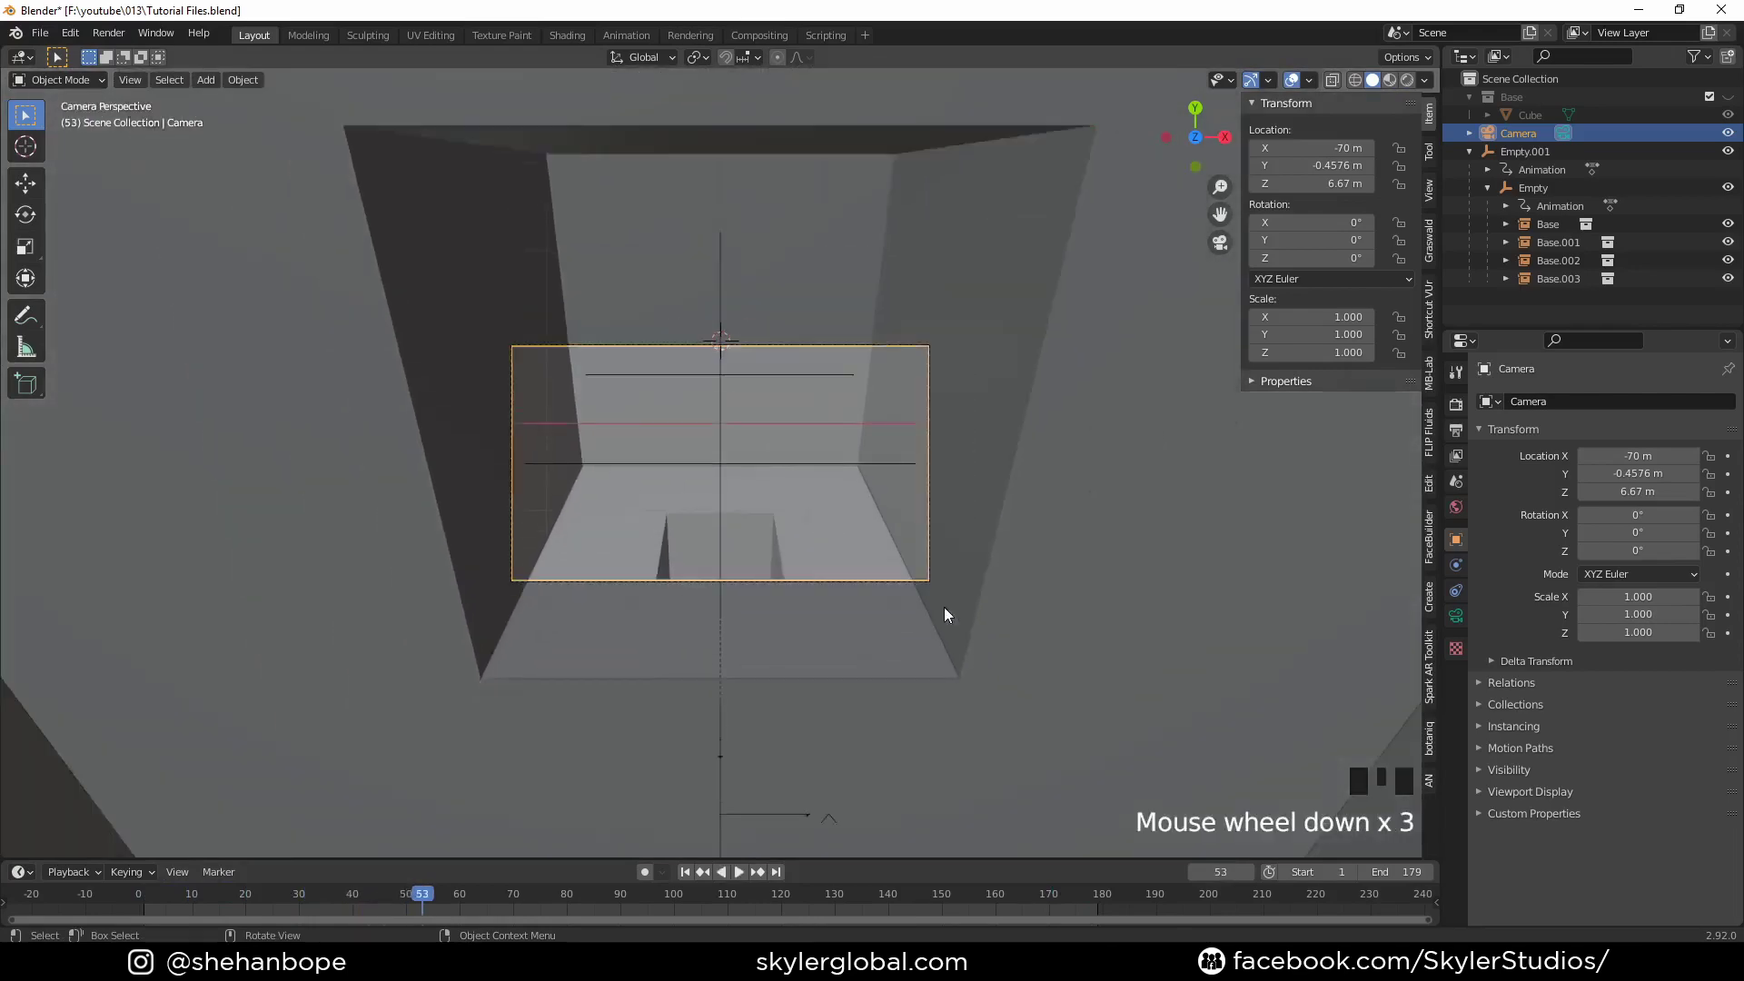
middle_click_drag(944, 606, 623, 580)
scroll(1049, 578, "down", 5)
scroll(1079, 569, "down", 7)
left_click_drag(171, 900, 145, 895)
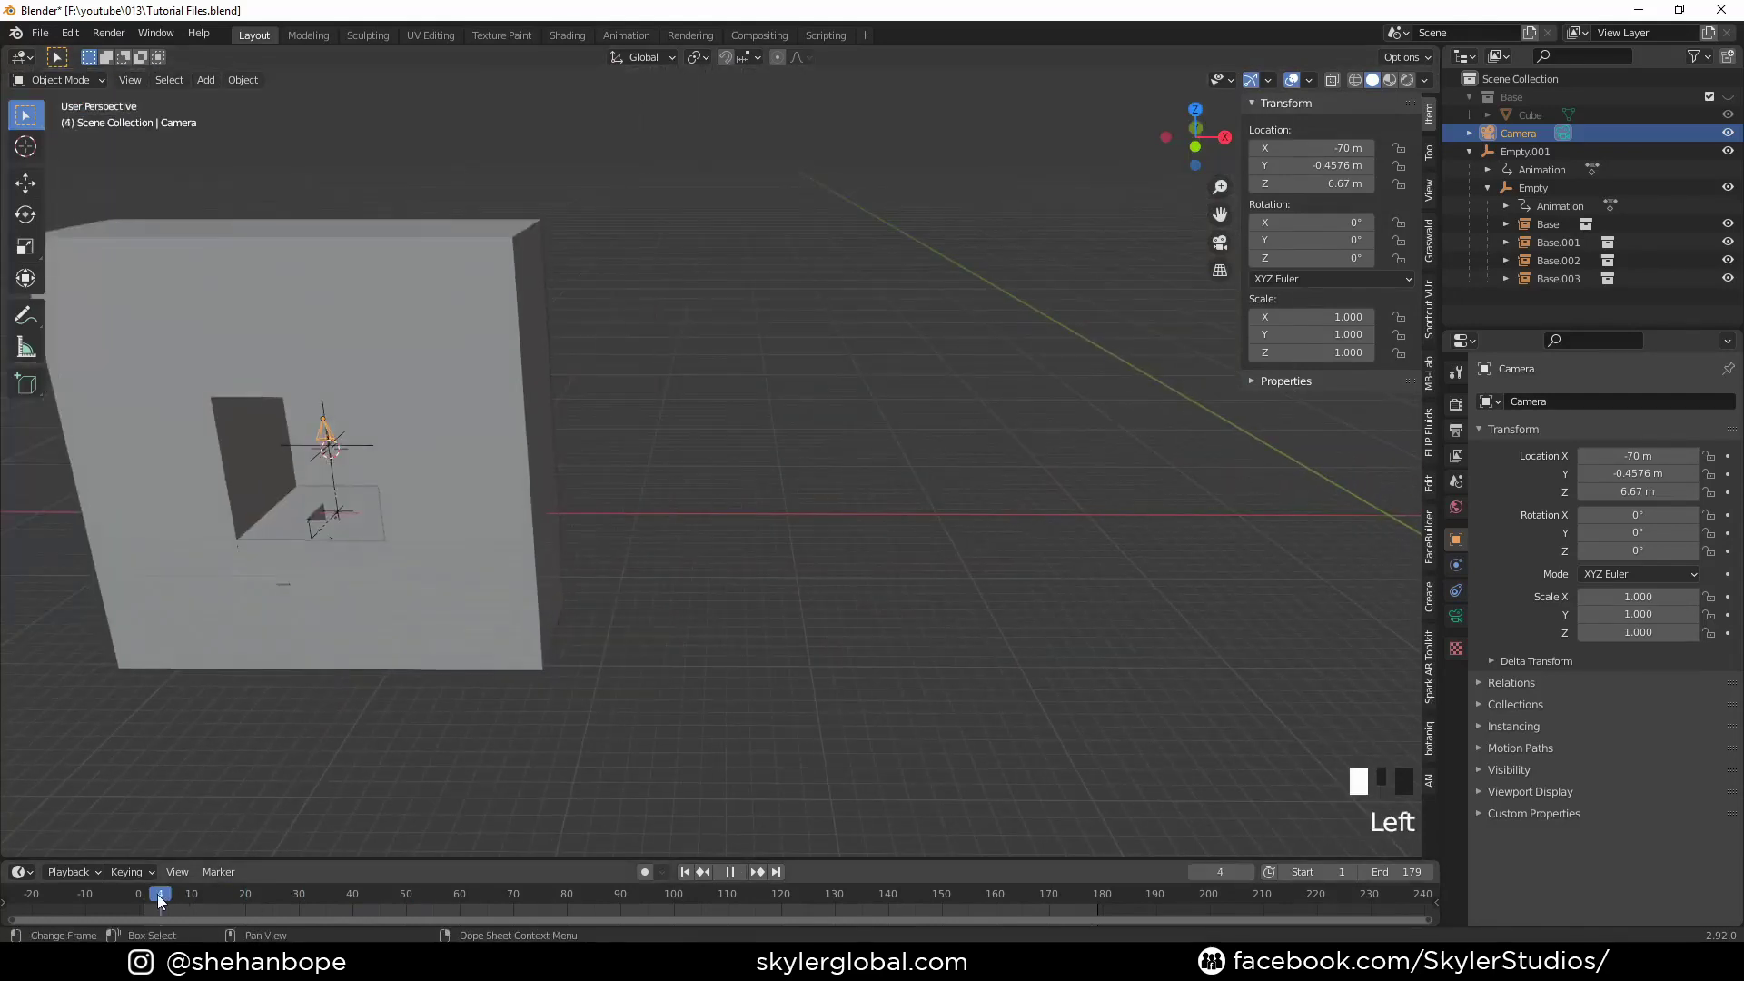
Step: Select the base Cube in Edit Mode and pick the face beside its opening
middle_click_drag(522, 781, 790, 563, "shift")
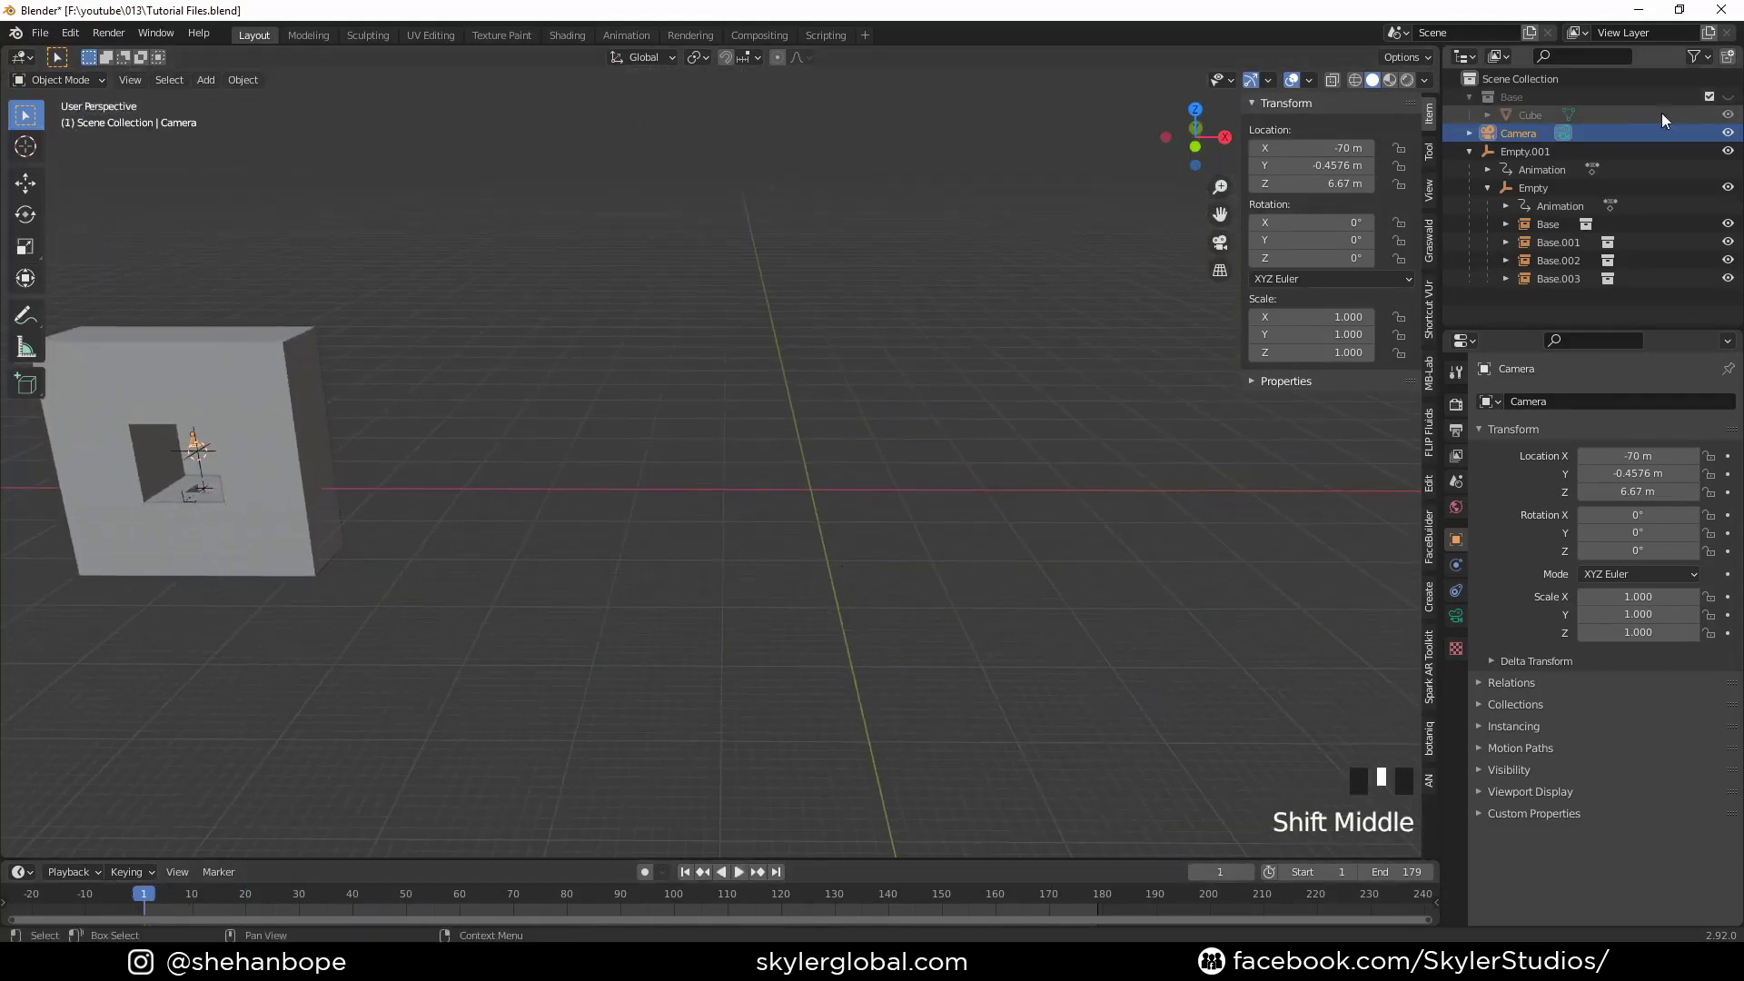
middle_click_drag(944, 531, 872, 510, "shift")
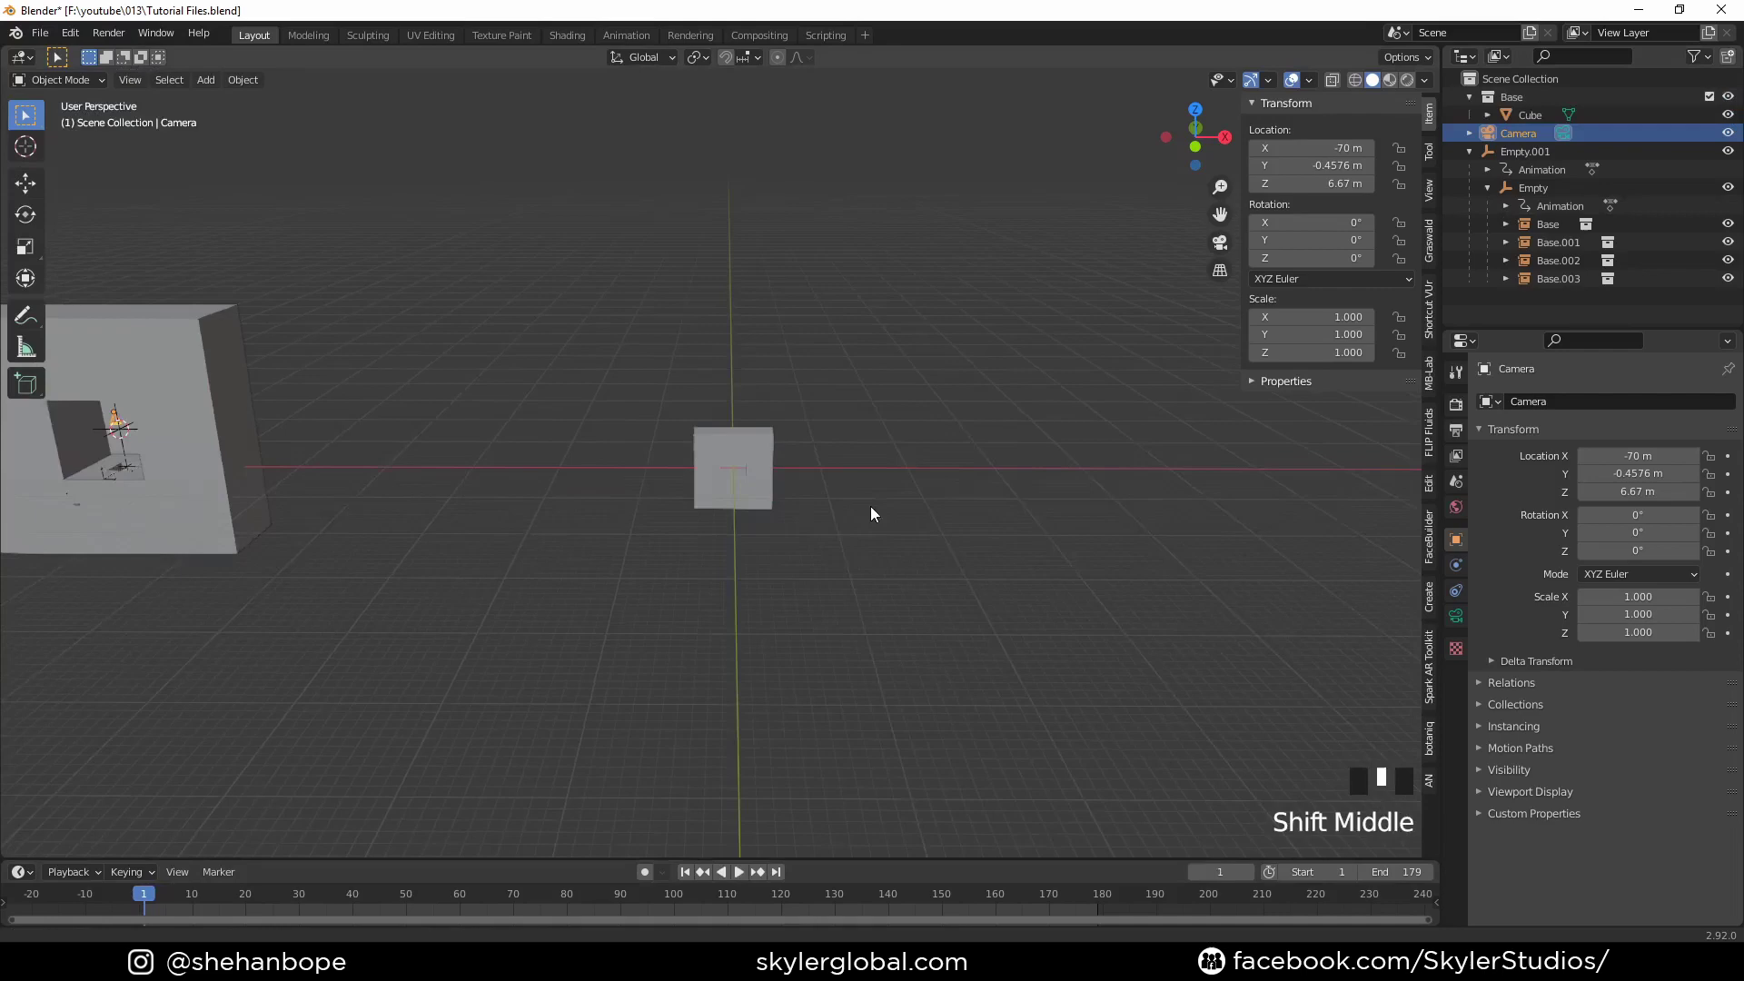
scroll(747, 545, "up", 6)
left_click(787, 570)
middle_click_drag(787, 569, 872, 487)
scroll(794, 490, "up", 3)
scroll(888, 506, "up", 1)
key("Tab")
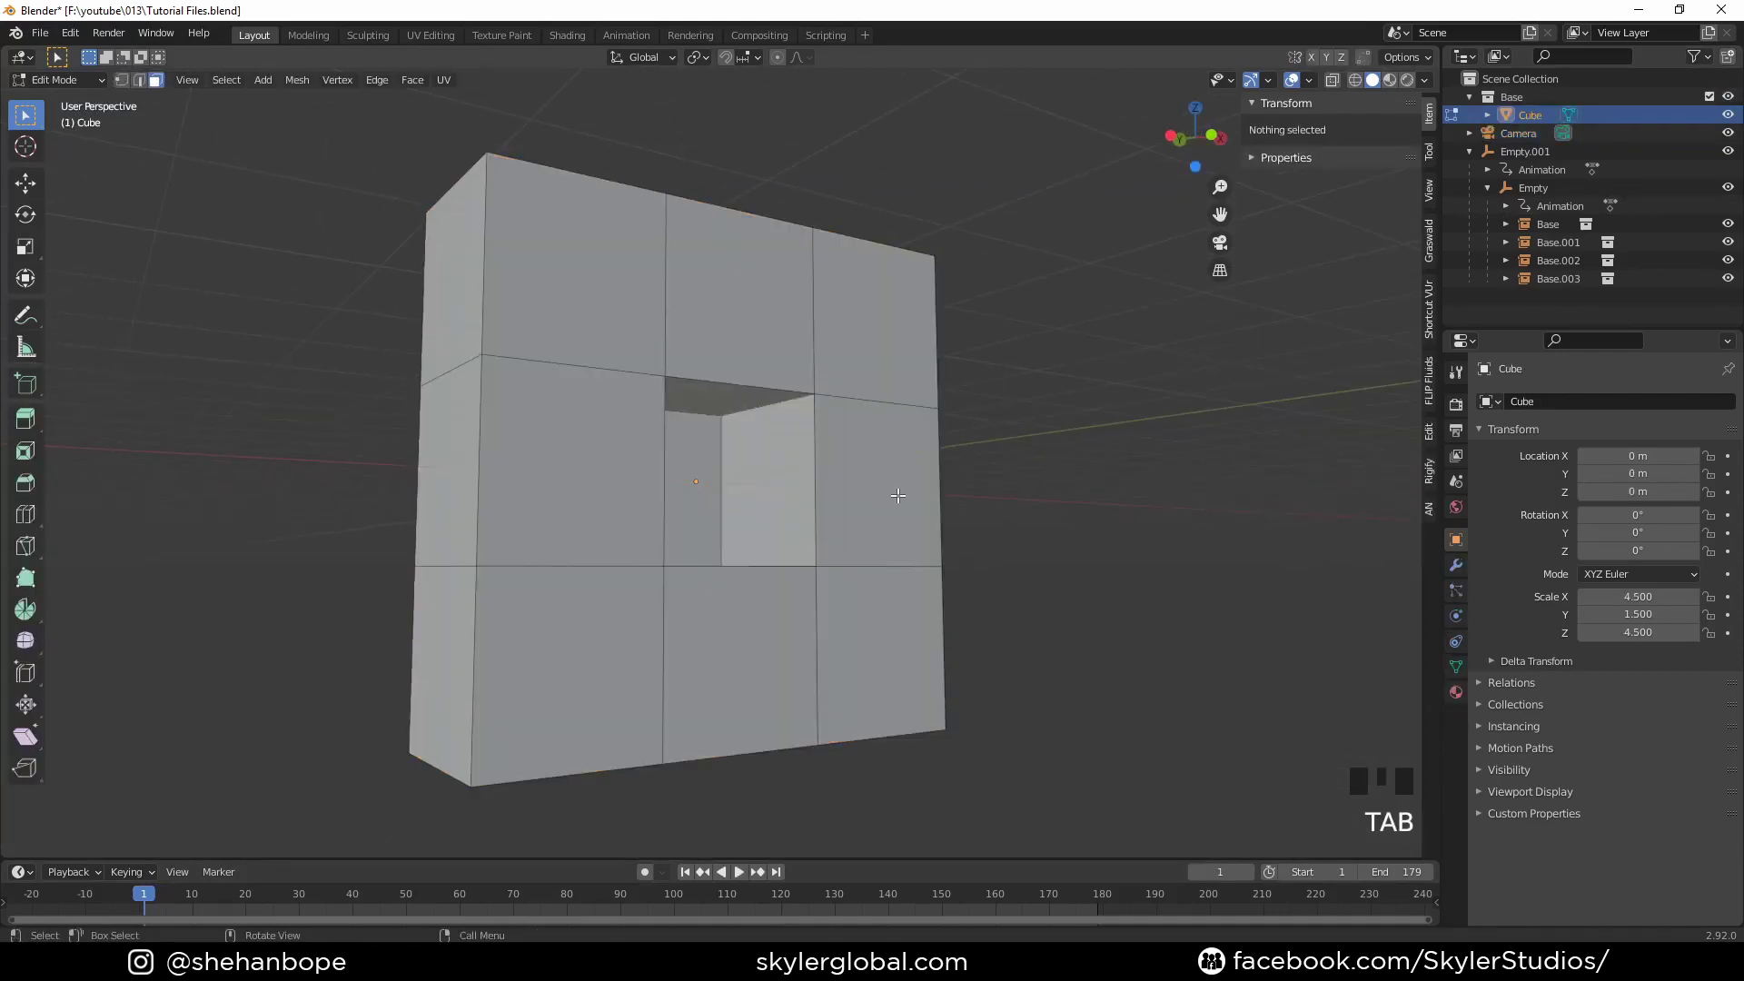
left_click(861, 470)
Step: Extrude and scale the face, checking that every instance updates
middle_click_drag(902, 557, 923, 551)
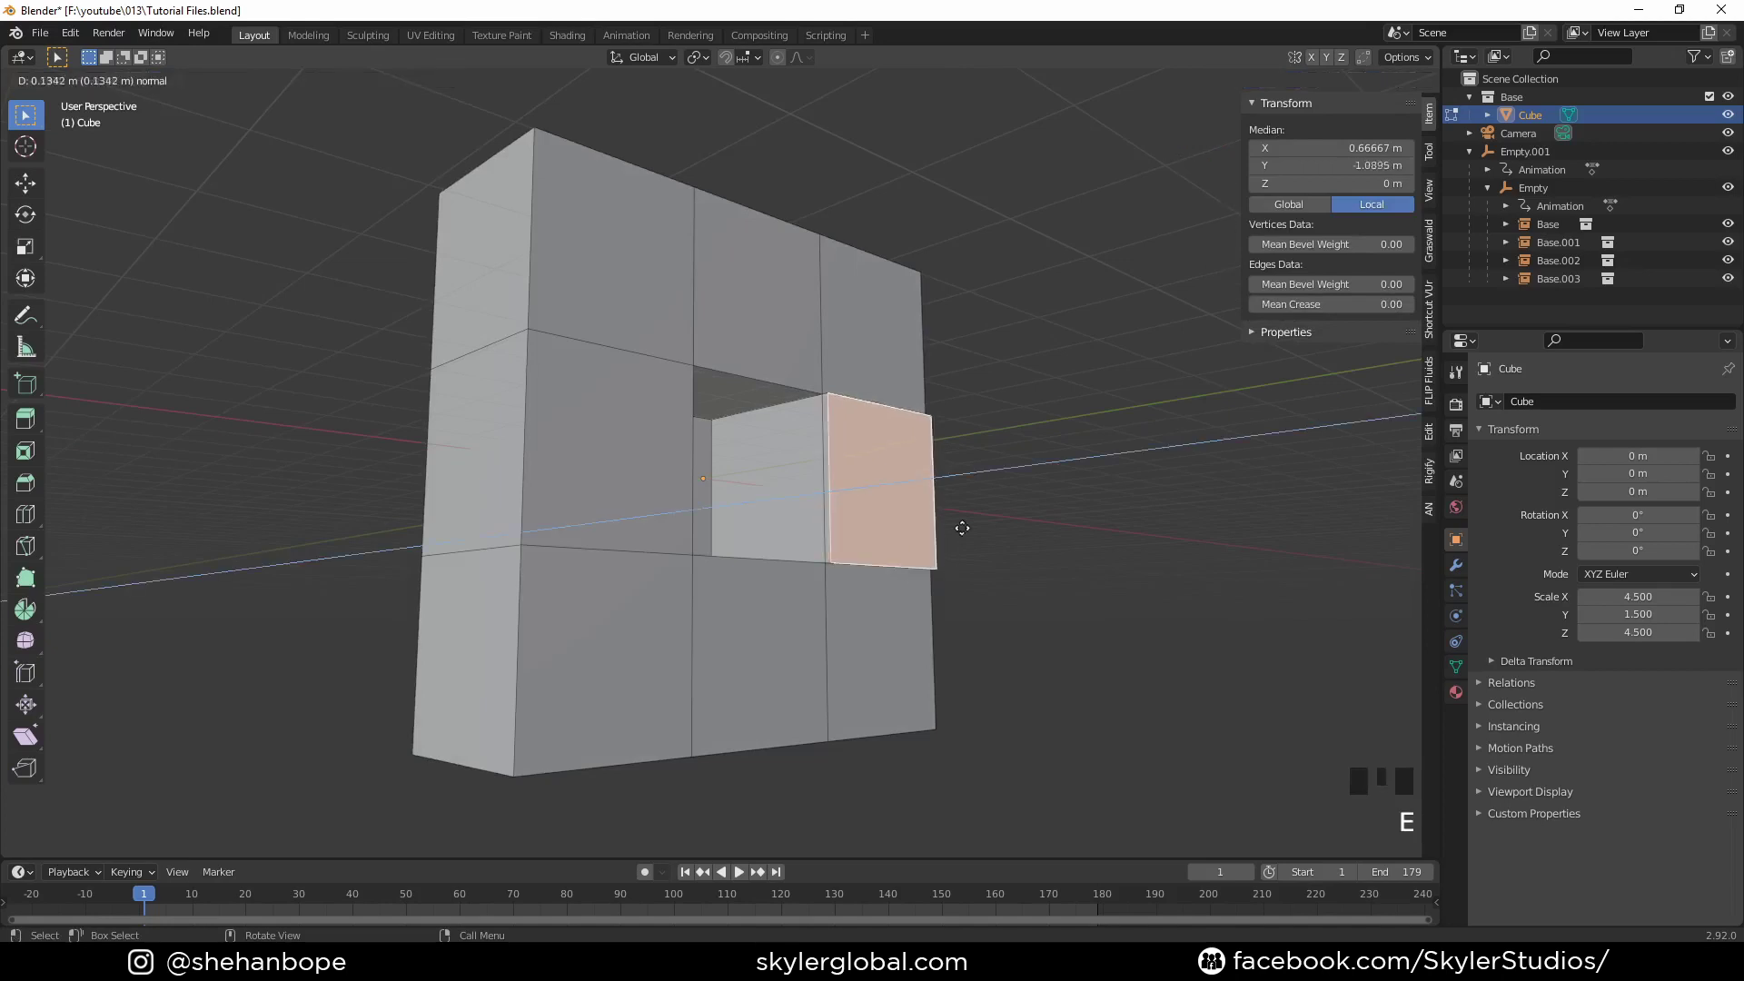
left_click(1015, 538)
key("s")
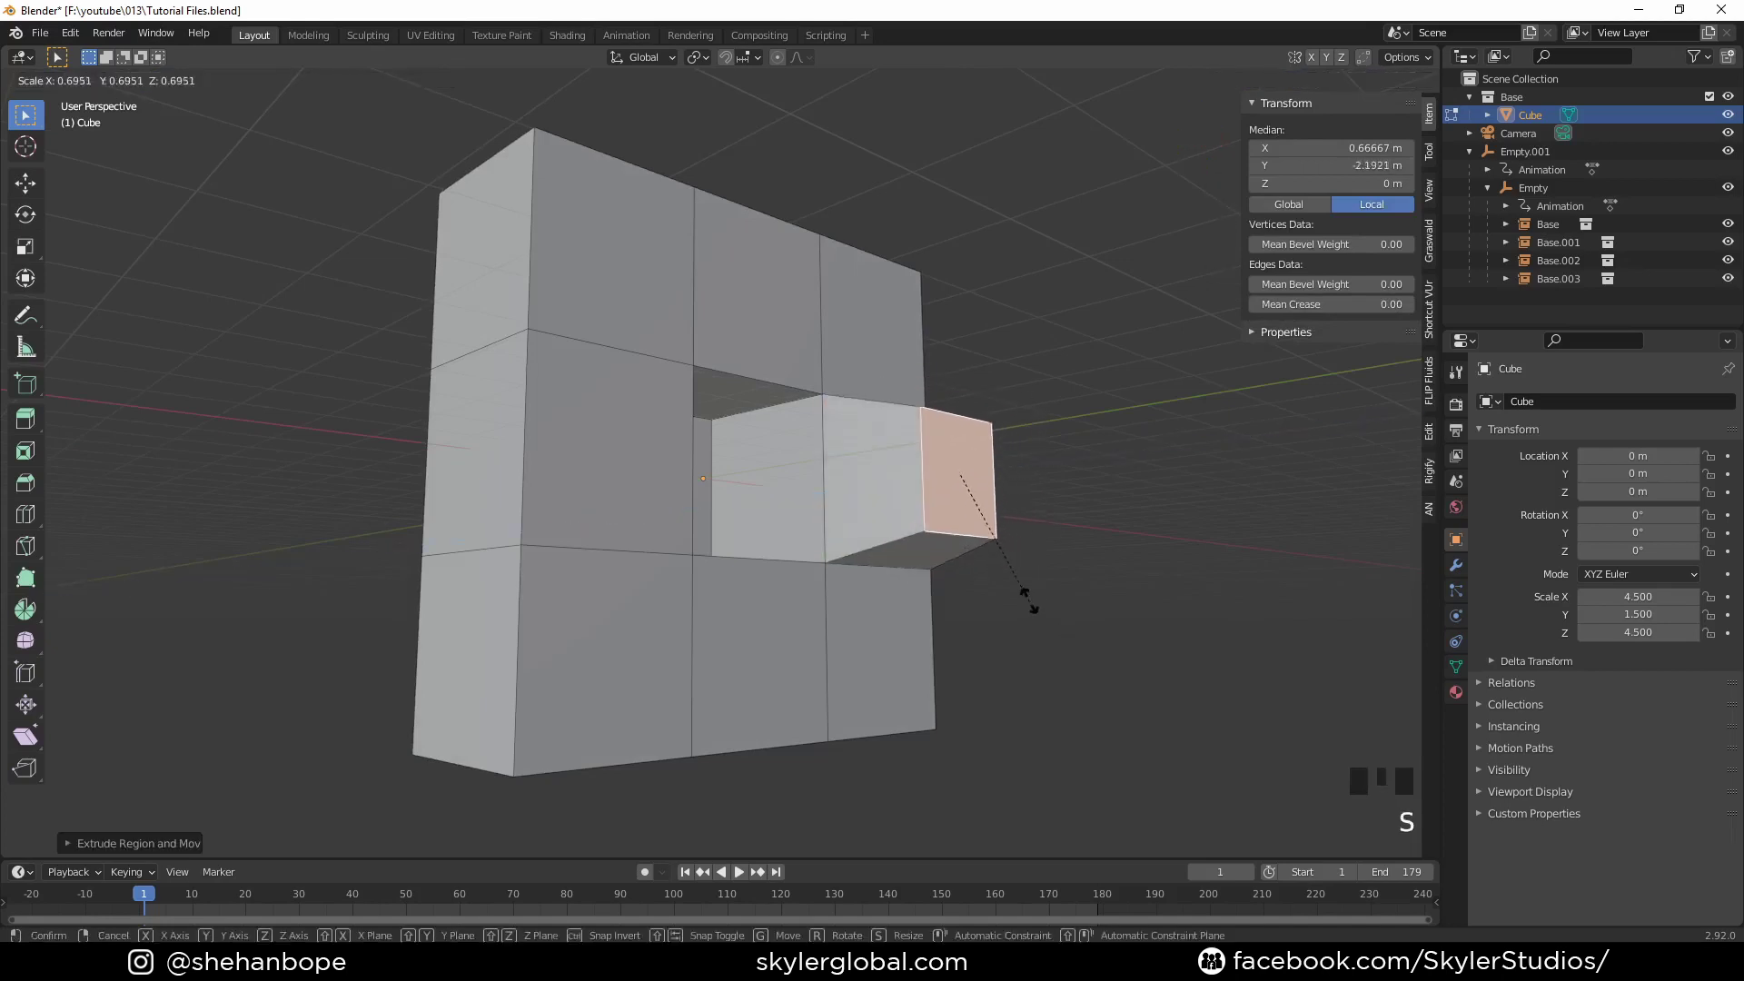
scroll(366, 518, "down", 7)
middle_click_drag(366, 518, 646, 603)
scroll(436, 610, "down", 1)
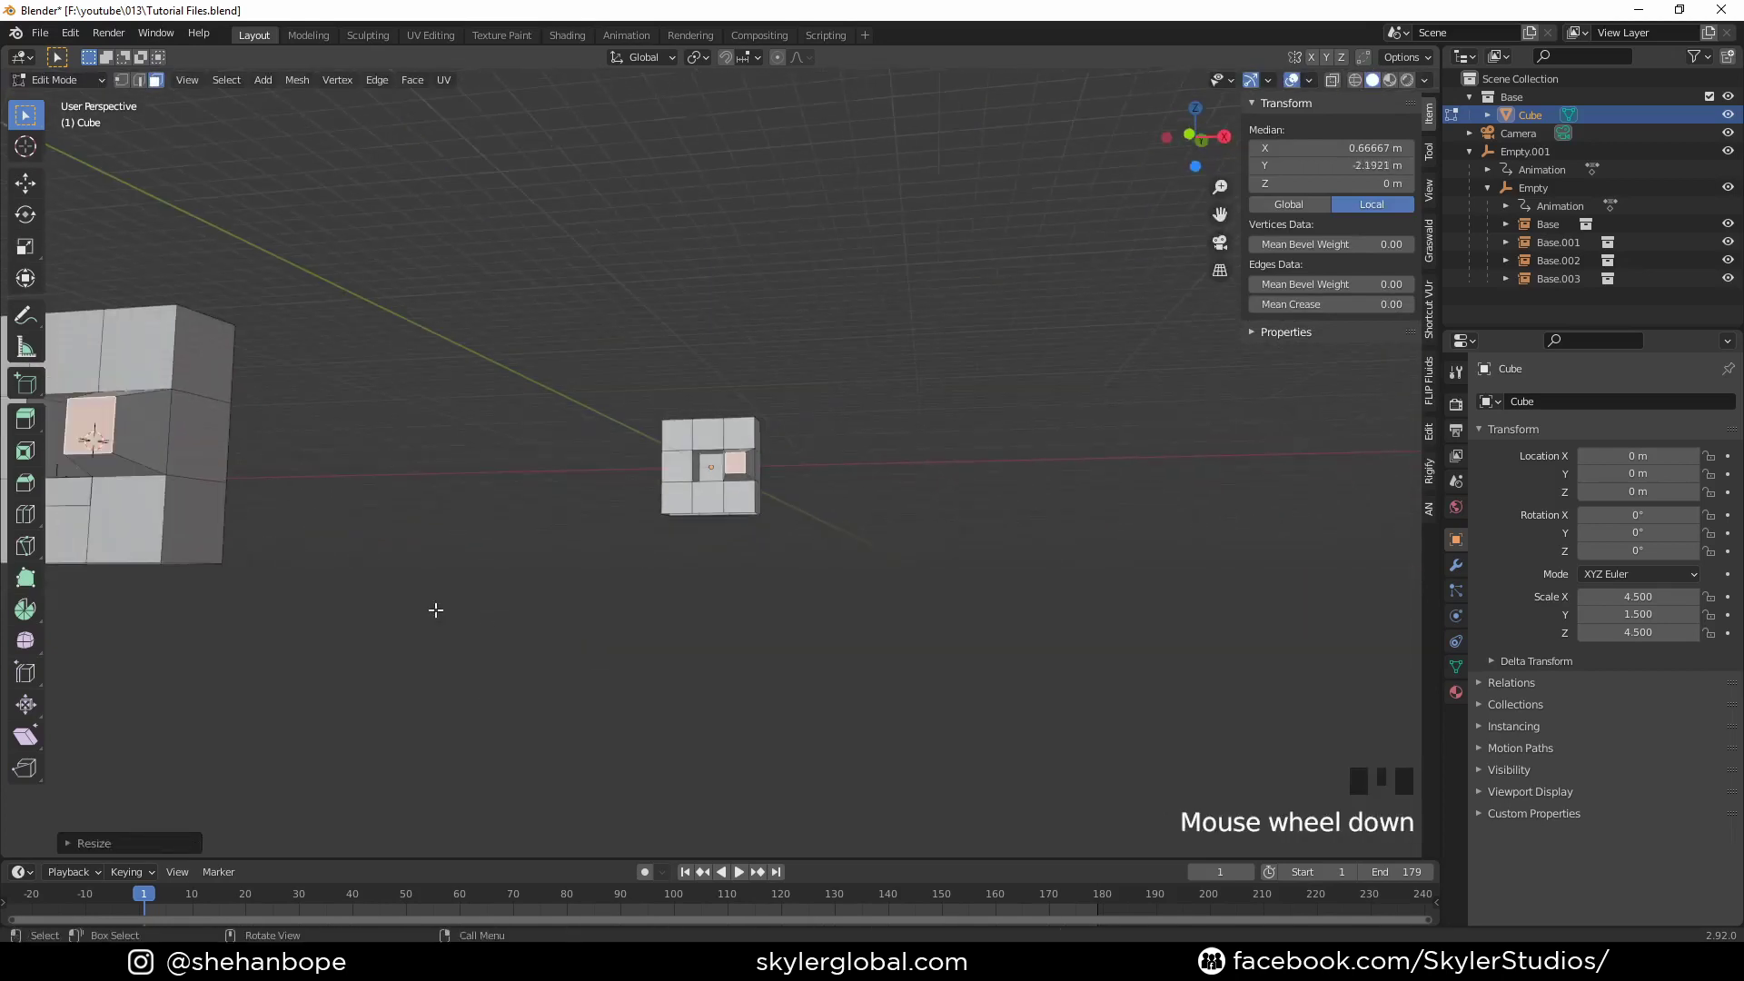
middle_click_drag(350, 499, 680, 566)
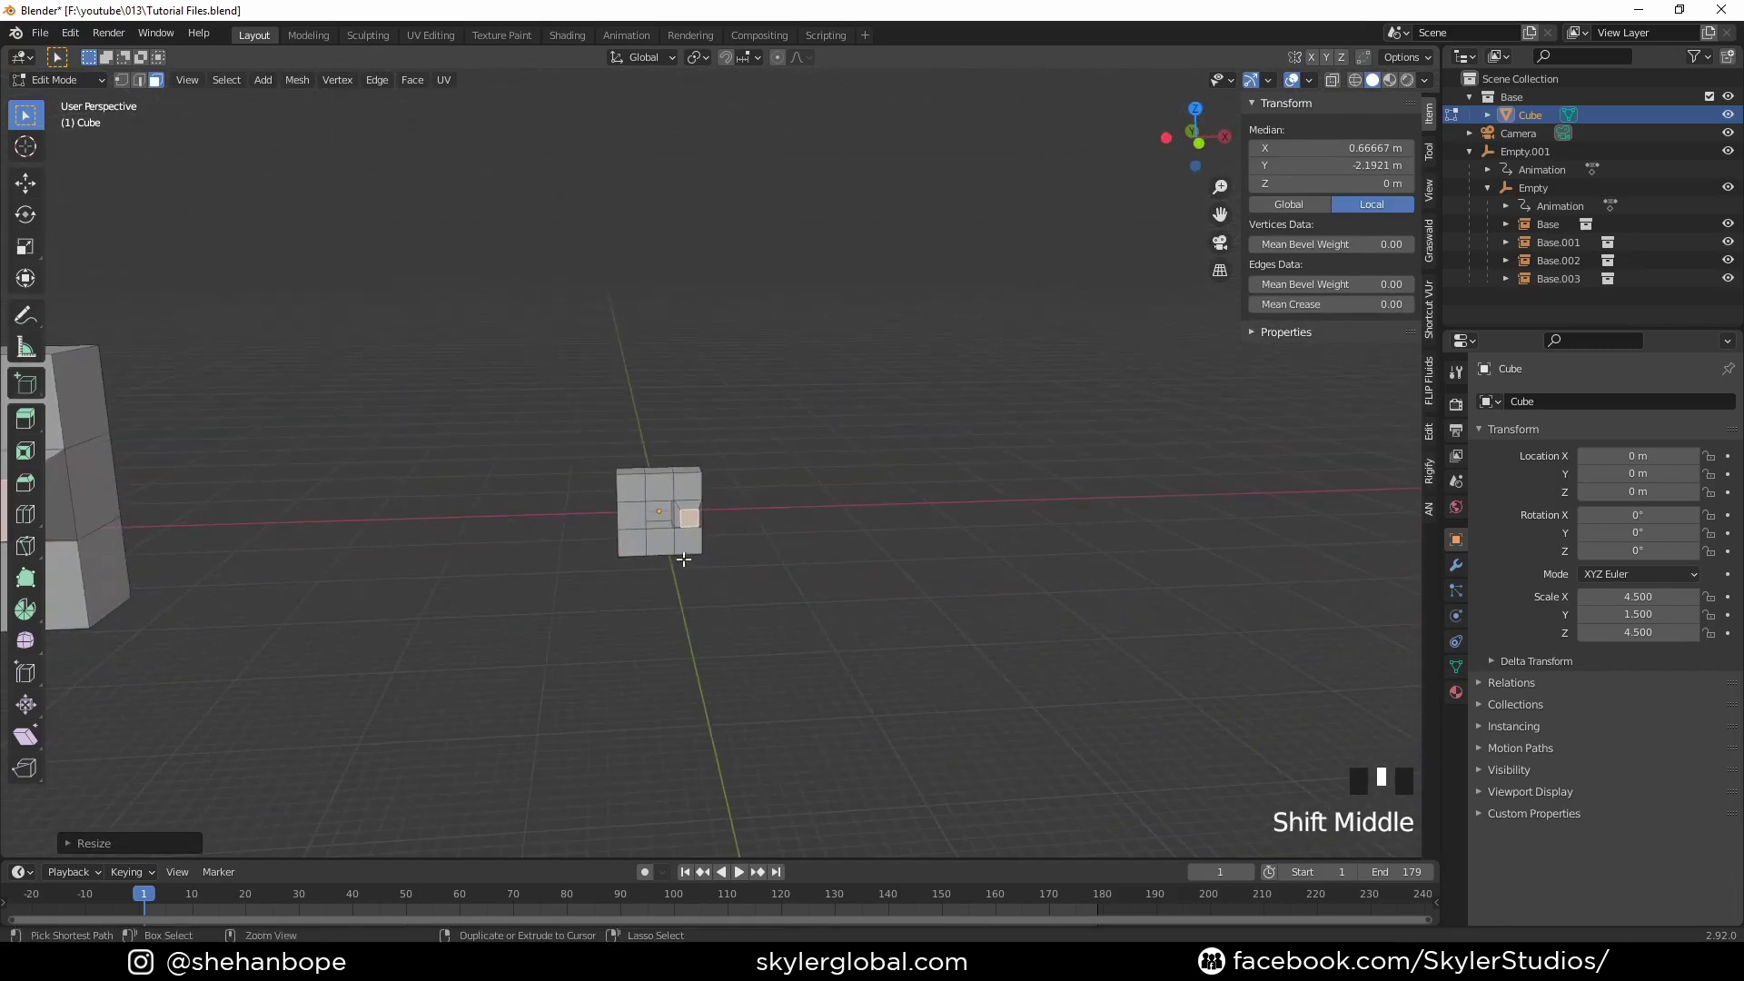
Step: Undo the extrusion and return the cube to Object Mode
key("ctrl+z")
key("ctrl+z")
scroll(860, 609, "up", 4)
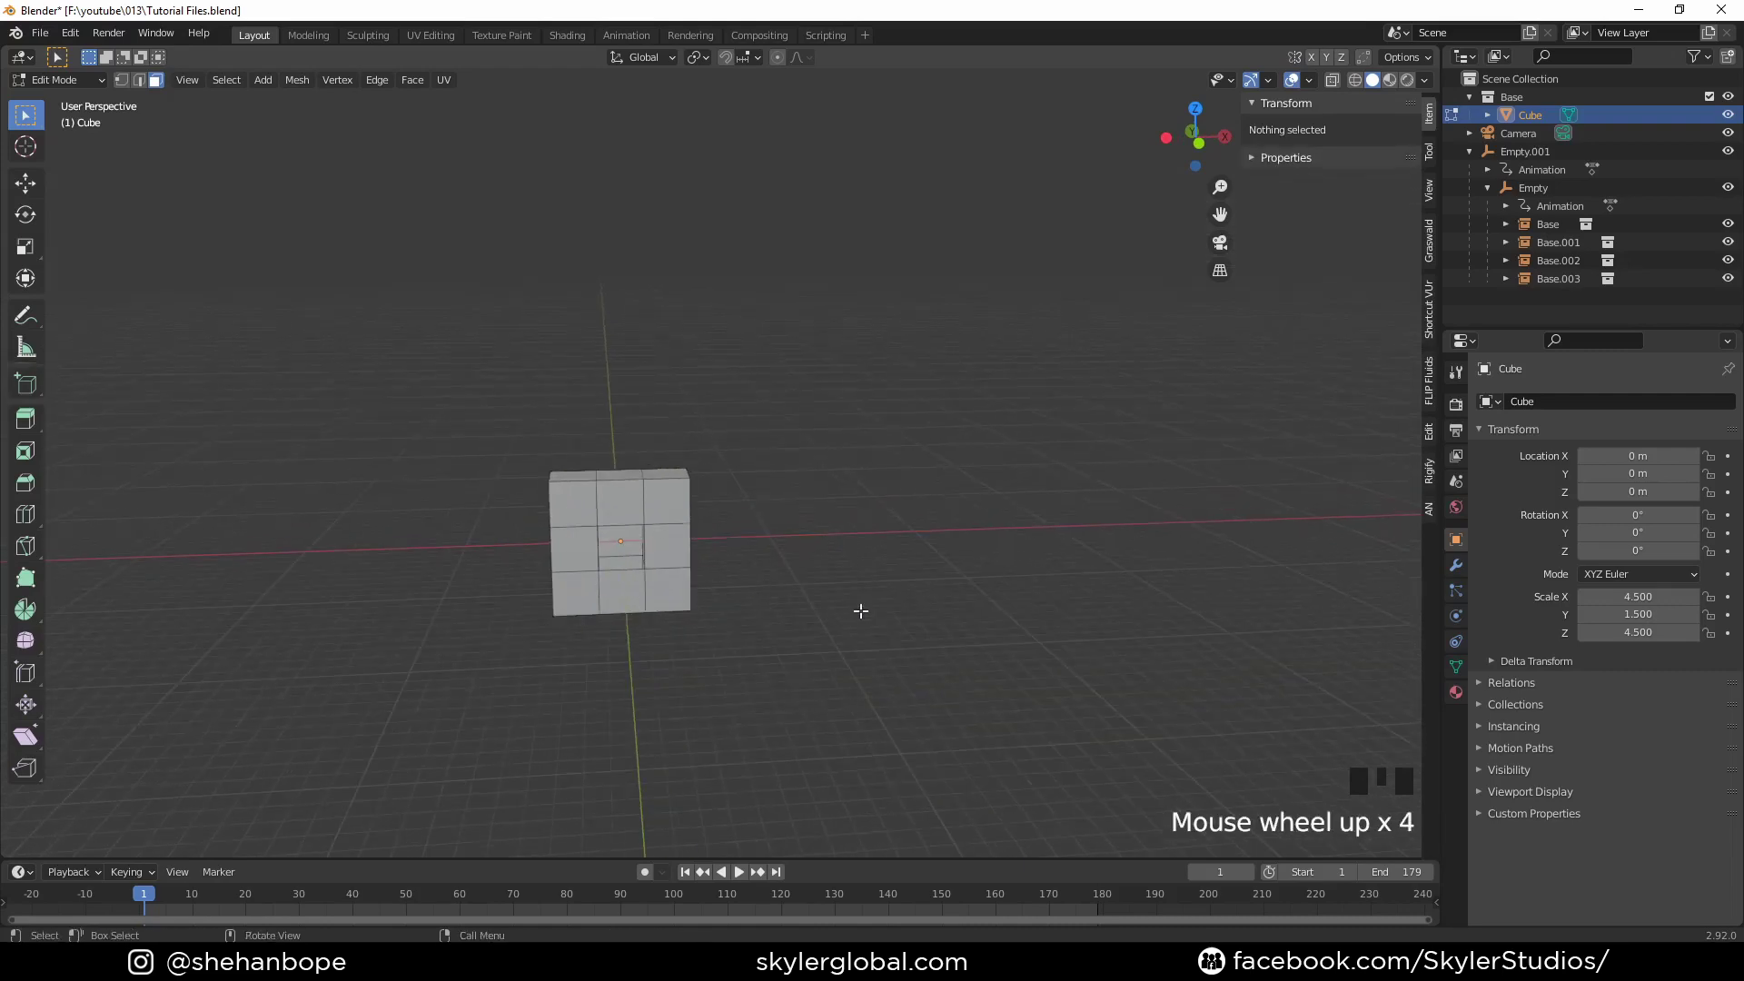
key("Tab")
middle_click_drag(751, 615, 891, 262)
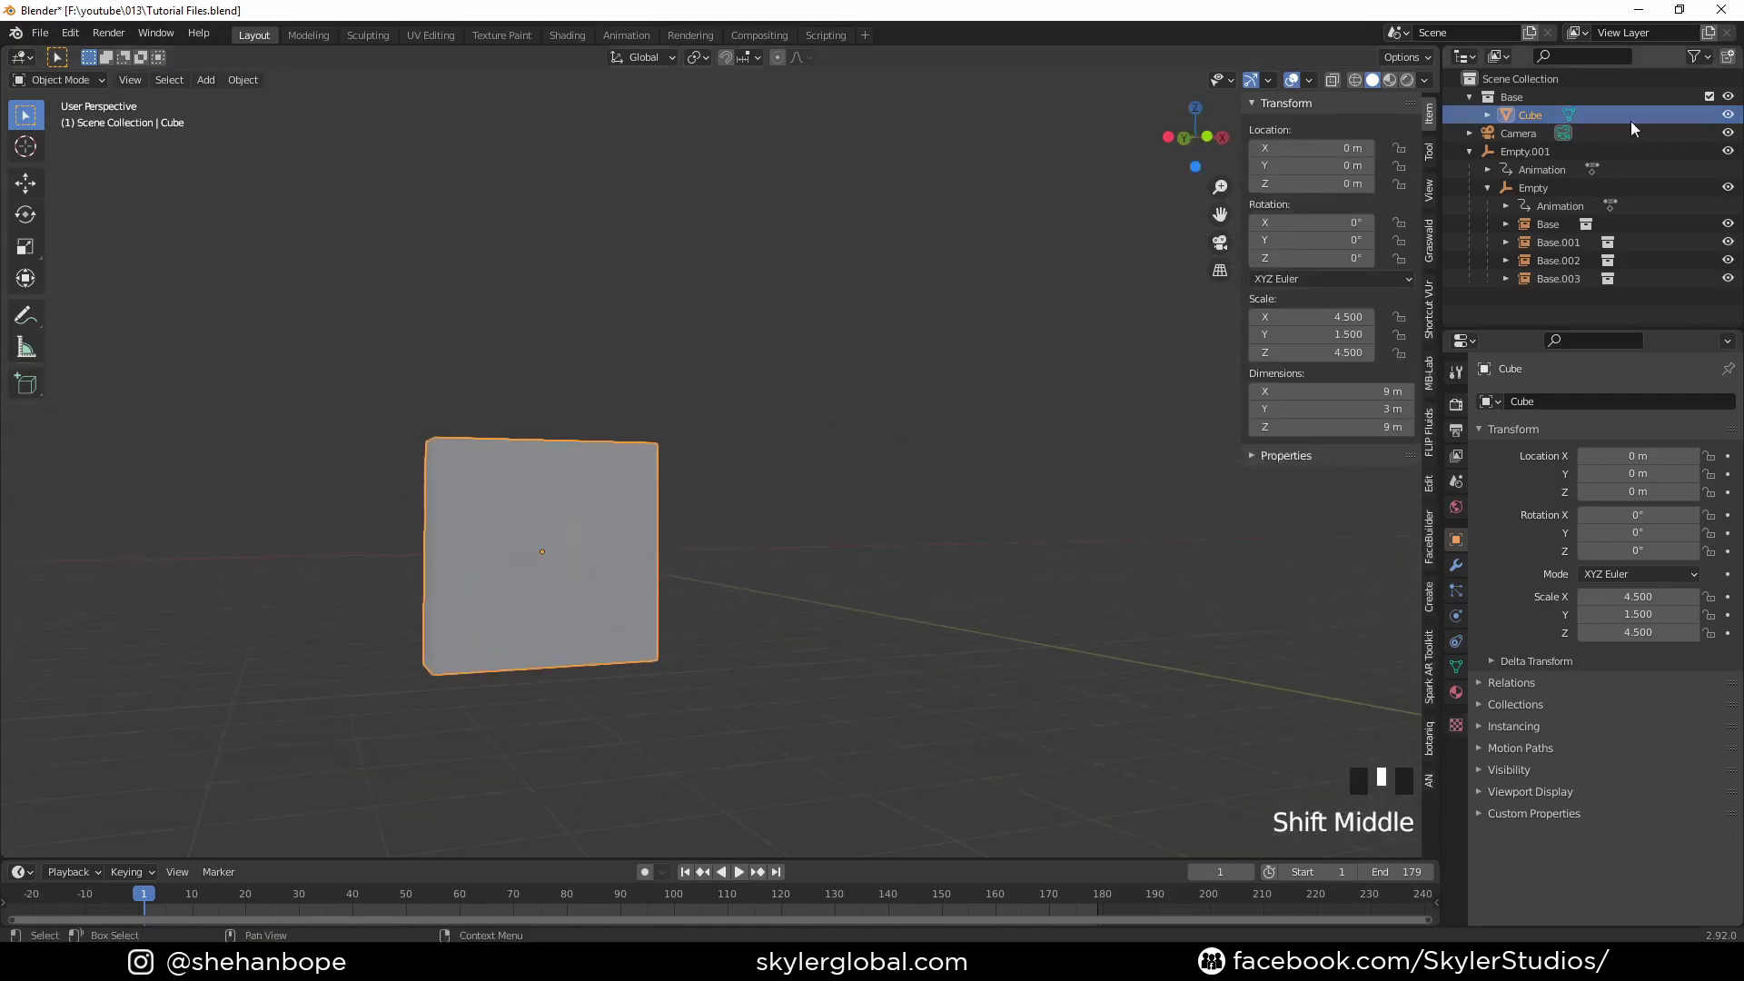
Step: Add a cylinder to the Base collection, then delete it as misplaced
left_click(1500, 100)
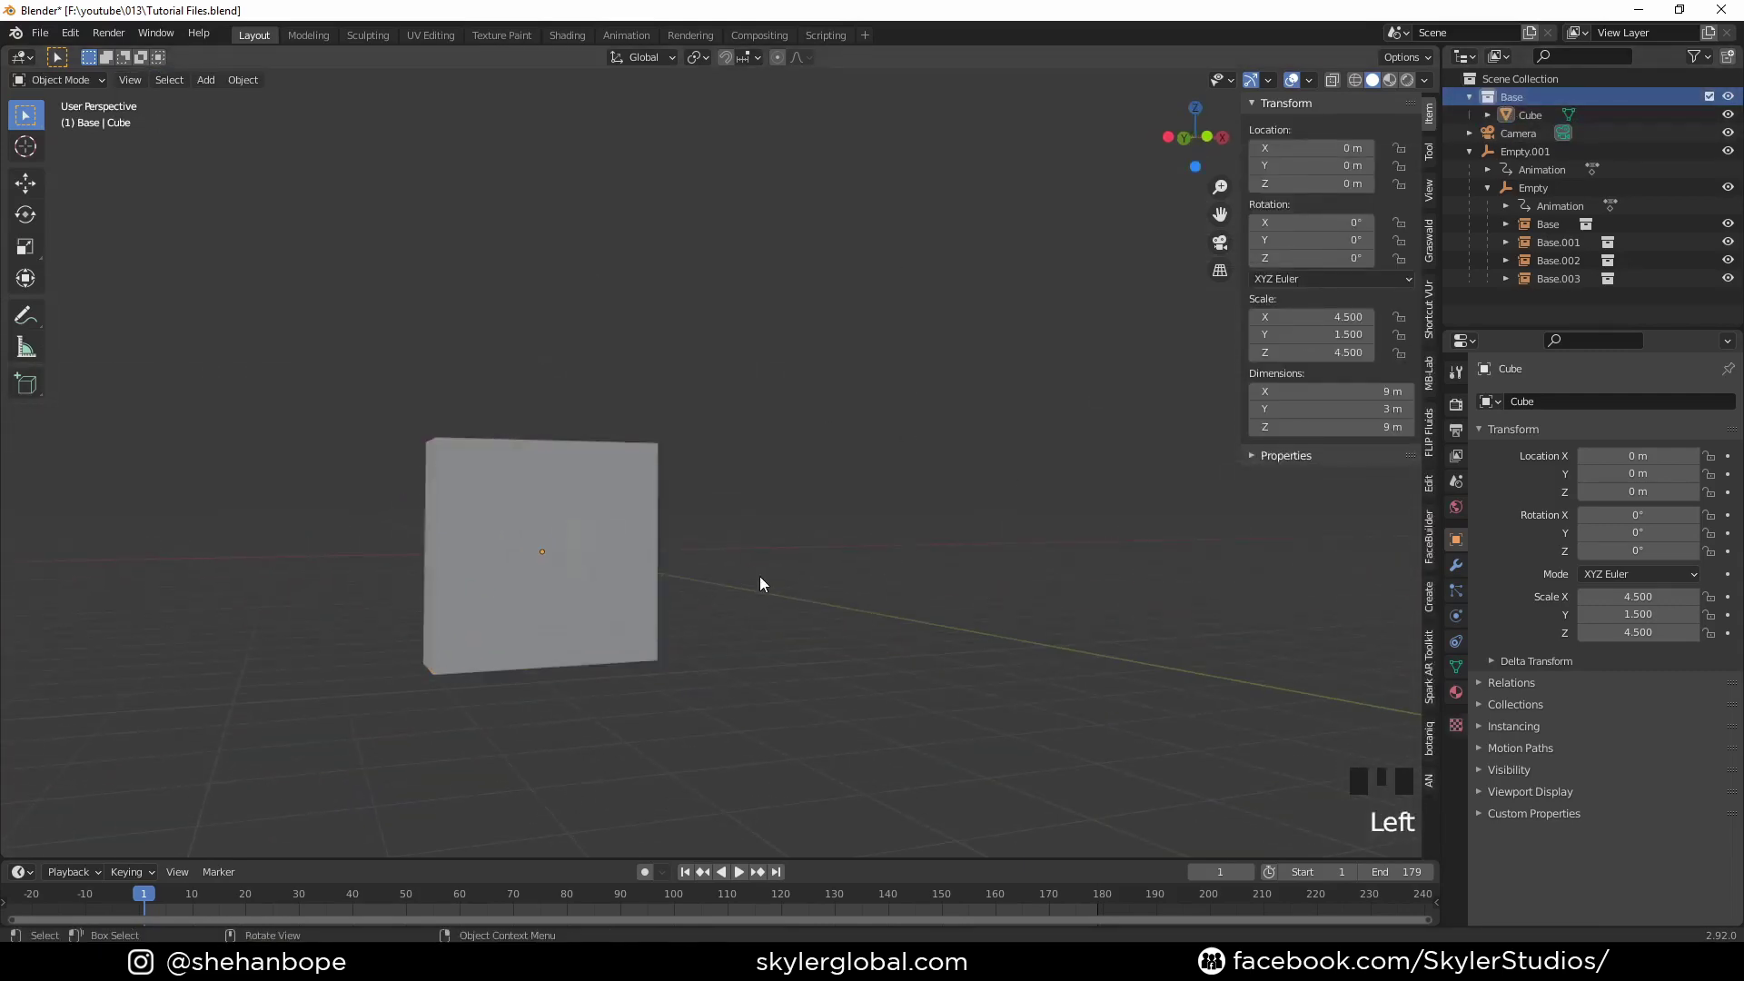
key("shift+a")
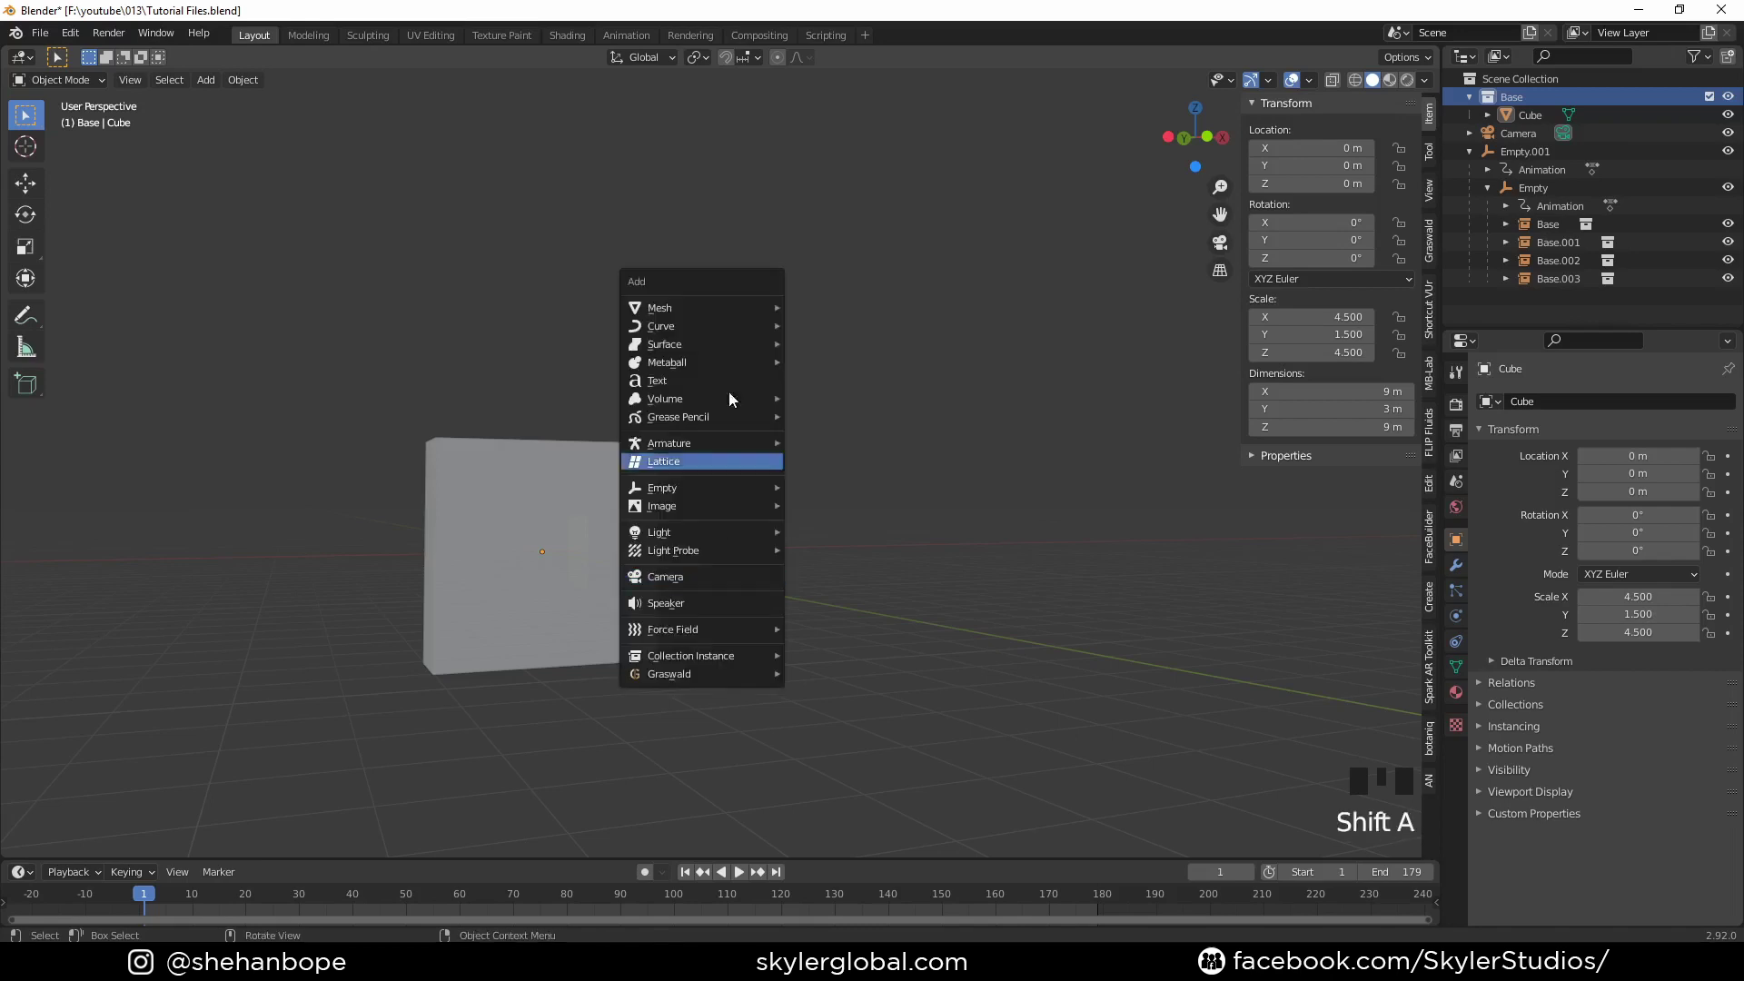
mouse_move(732, 308)
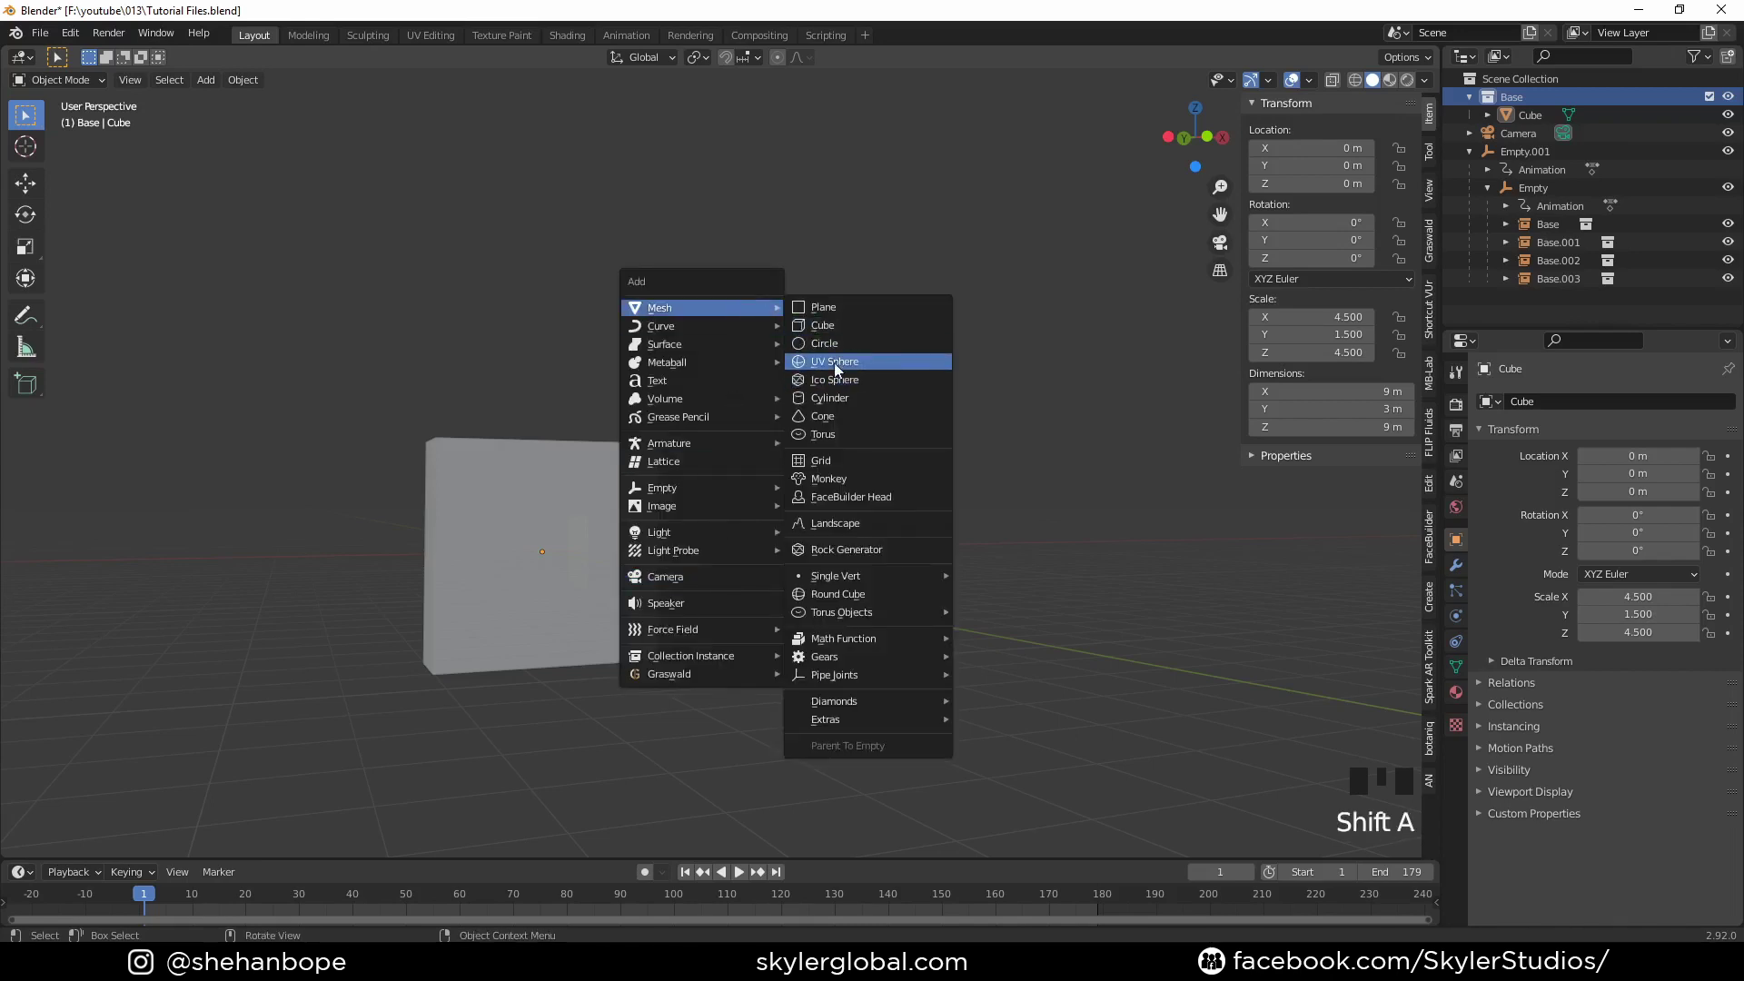
left_click(841, 397)
middle_click_drag(783, 457, 721, 483)
scroll(683, 553, "down", 4)
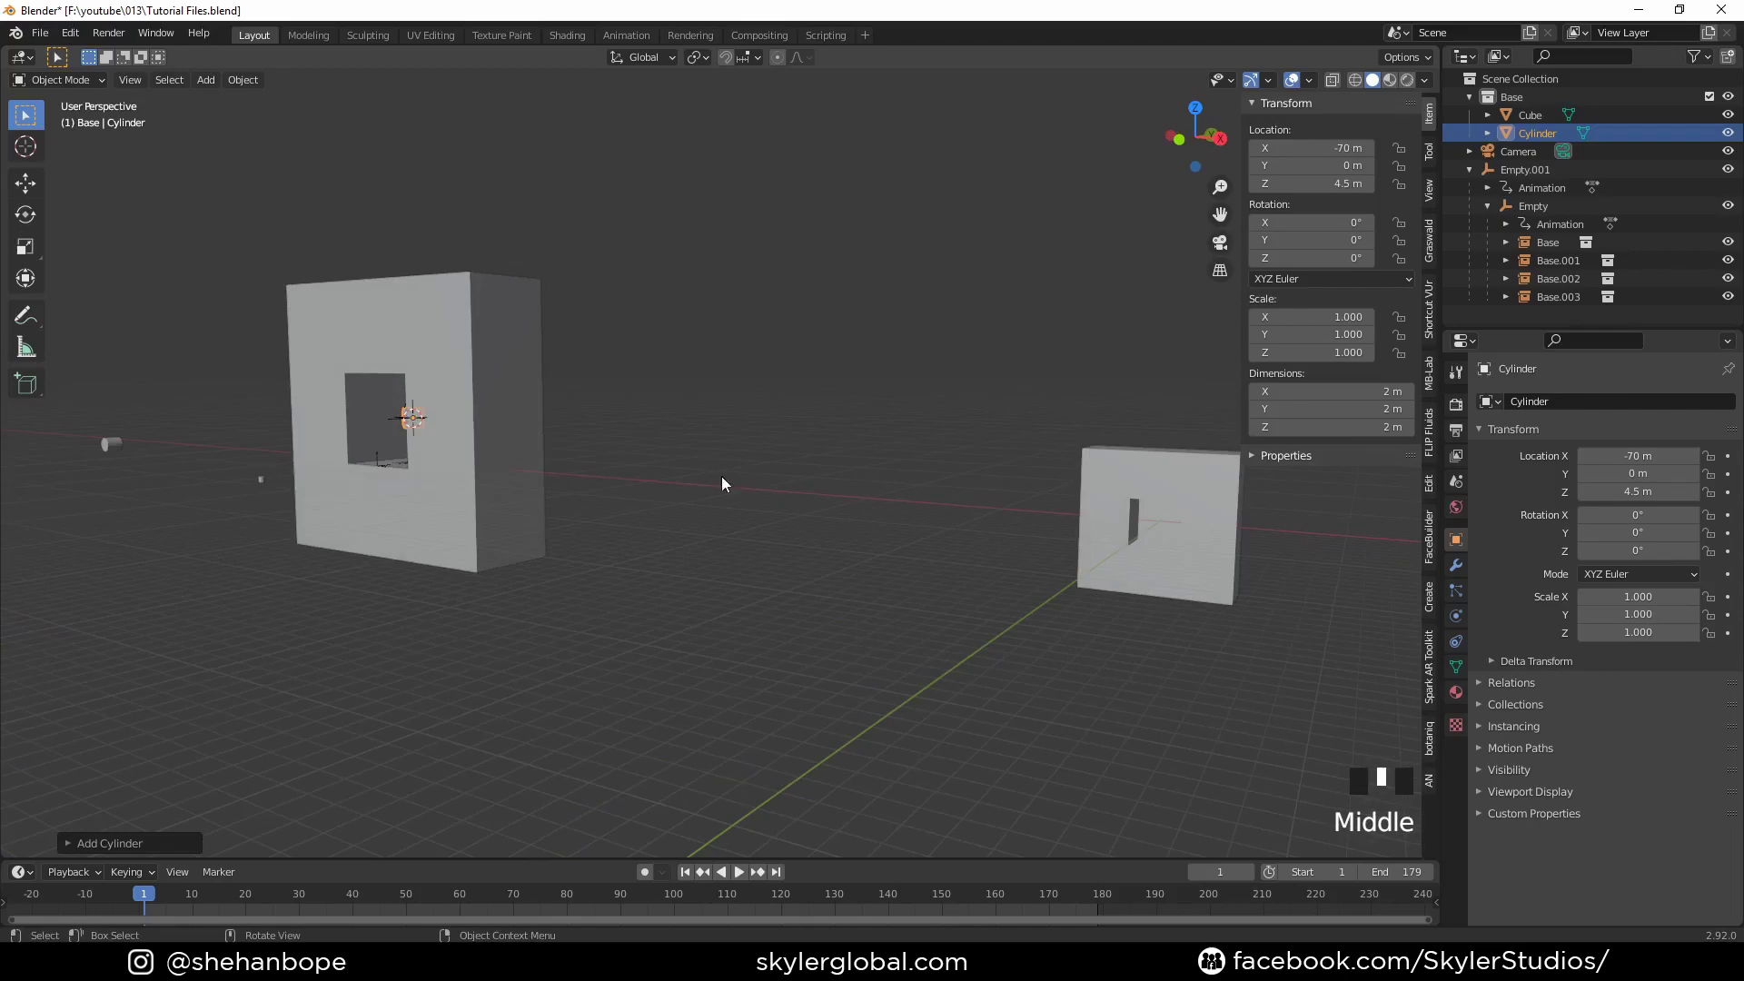
key("x")
left_click(616, 511)
Step: Snap the 3D cursor to the base Cube's centre
middle_click_drag(1086, 477, 1003, 482, "shift")
left_click(1080, 498)
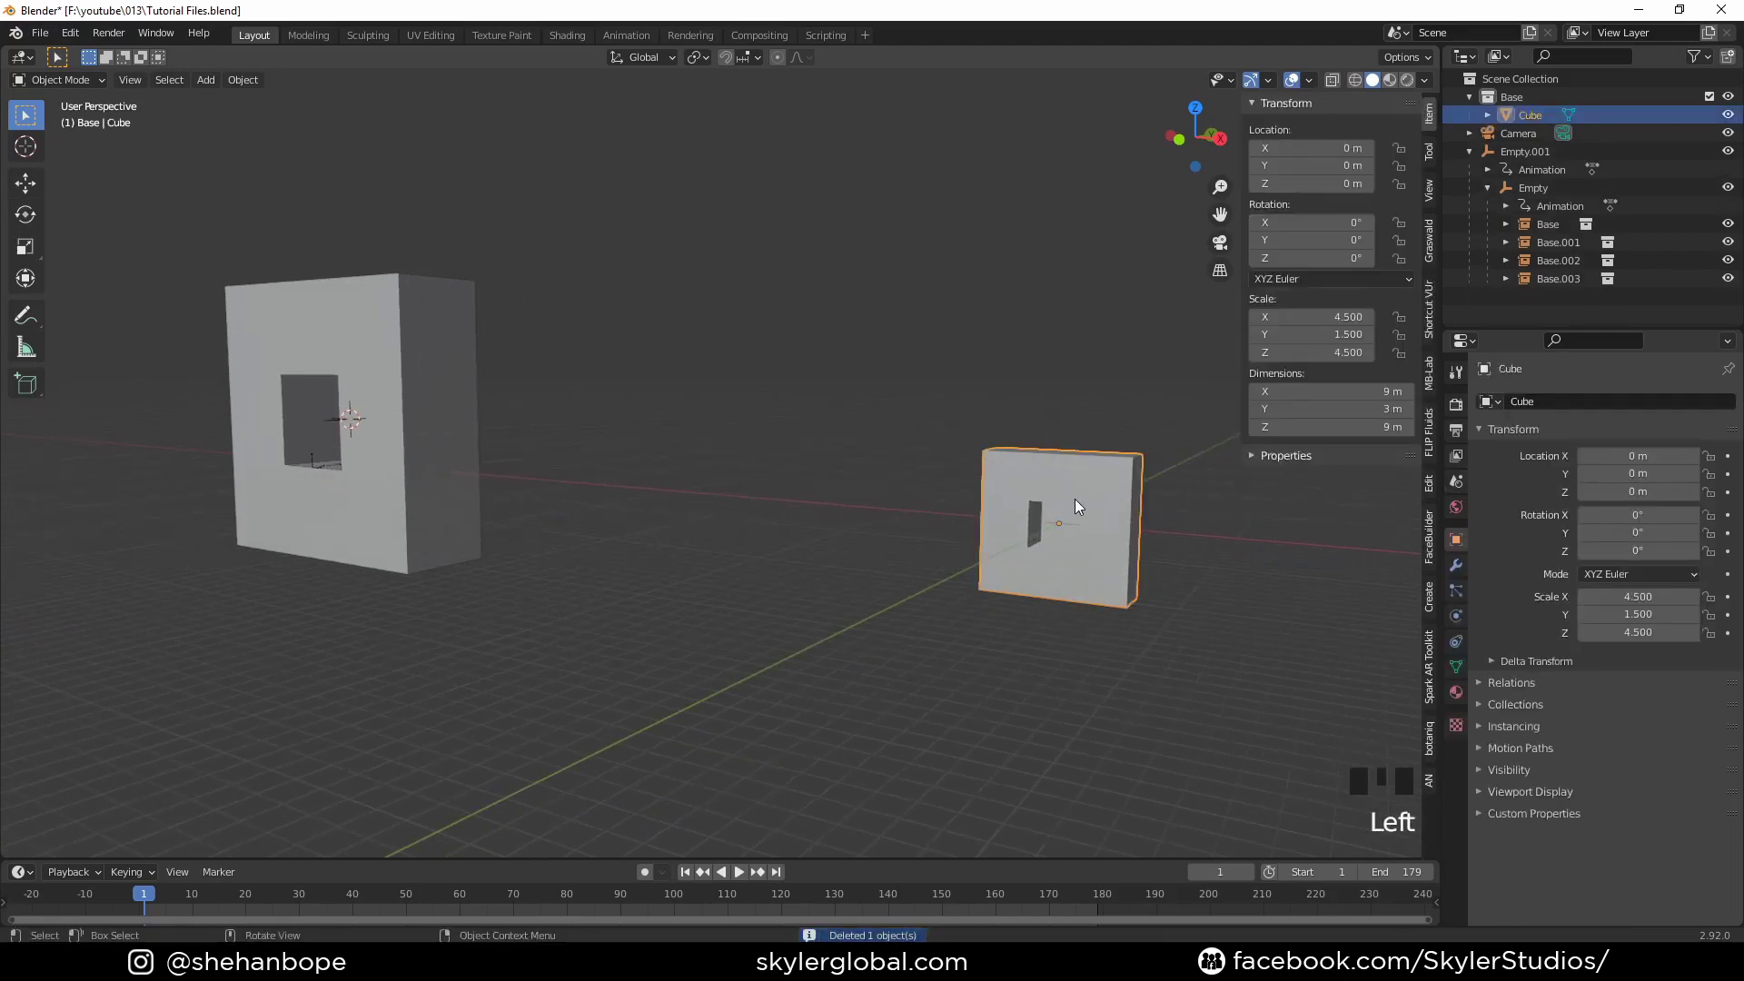
key("shift+s")
left_click(1082, 600)
Step: Add a cylinder at the cube's centre, turned 90° around X
middle_click_drag(1077, 570, 986, 596)
key("shift+a")
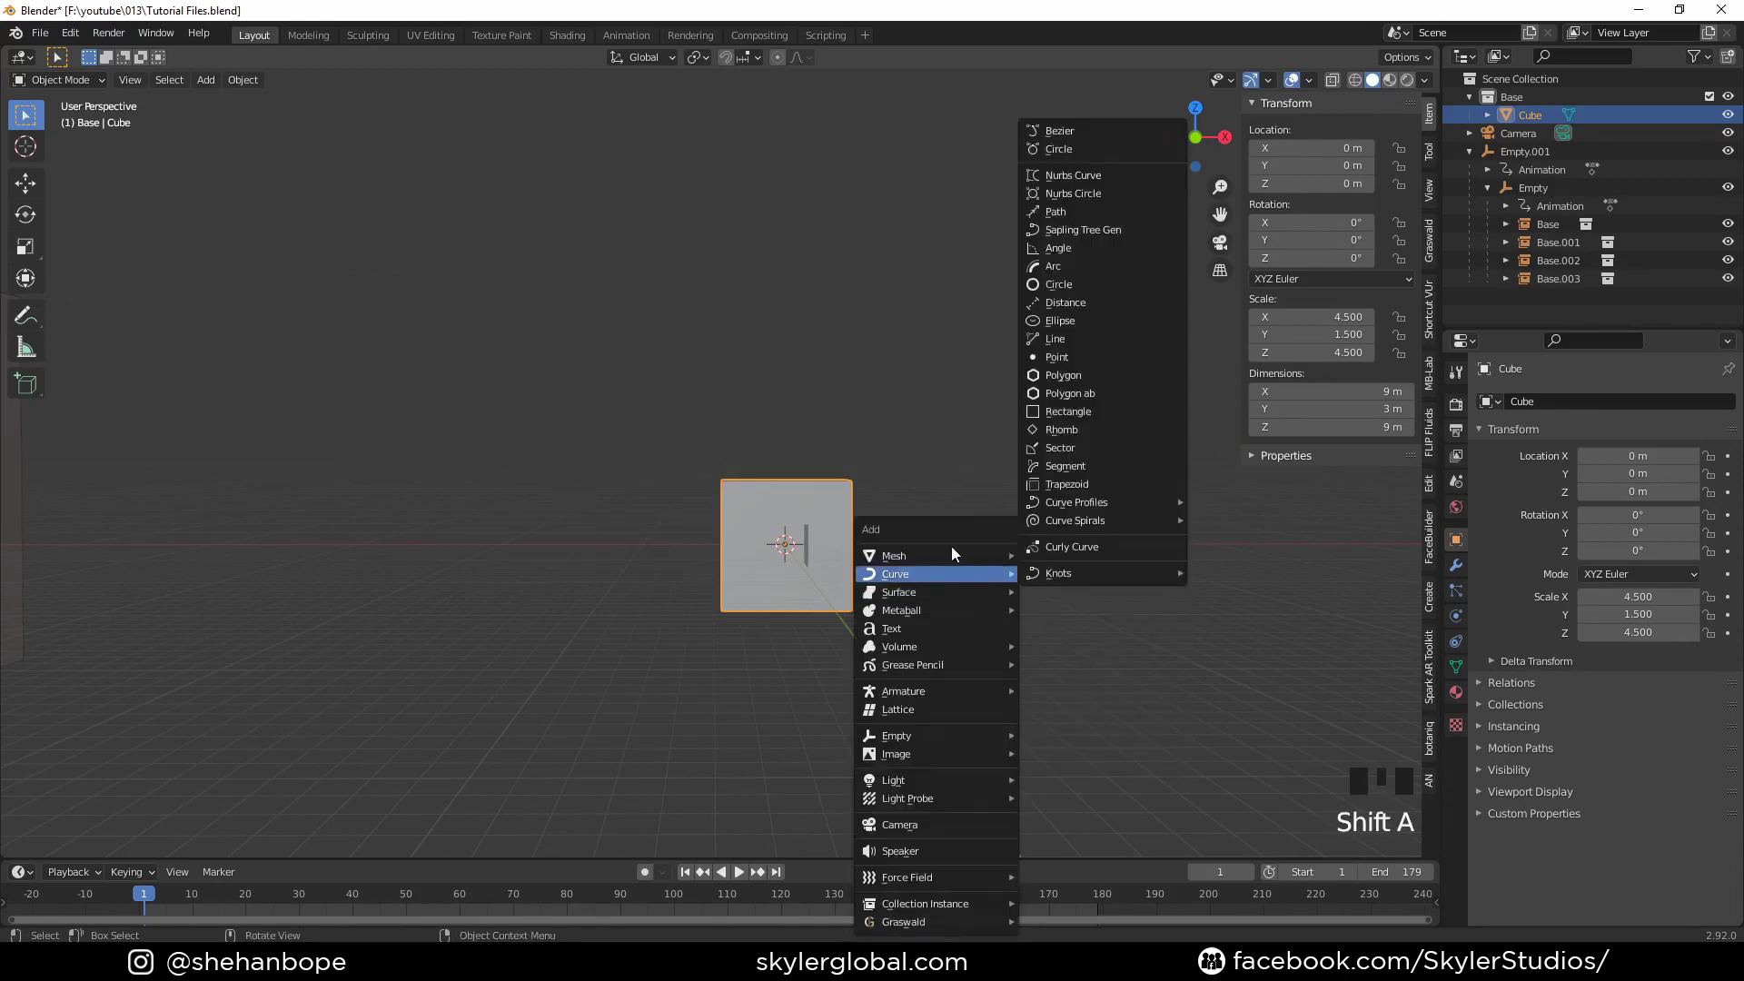
mouse_move(915, 557)
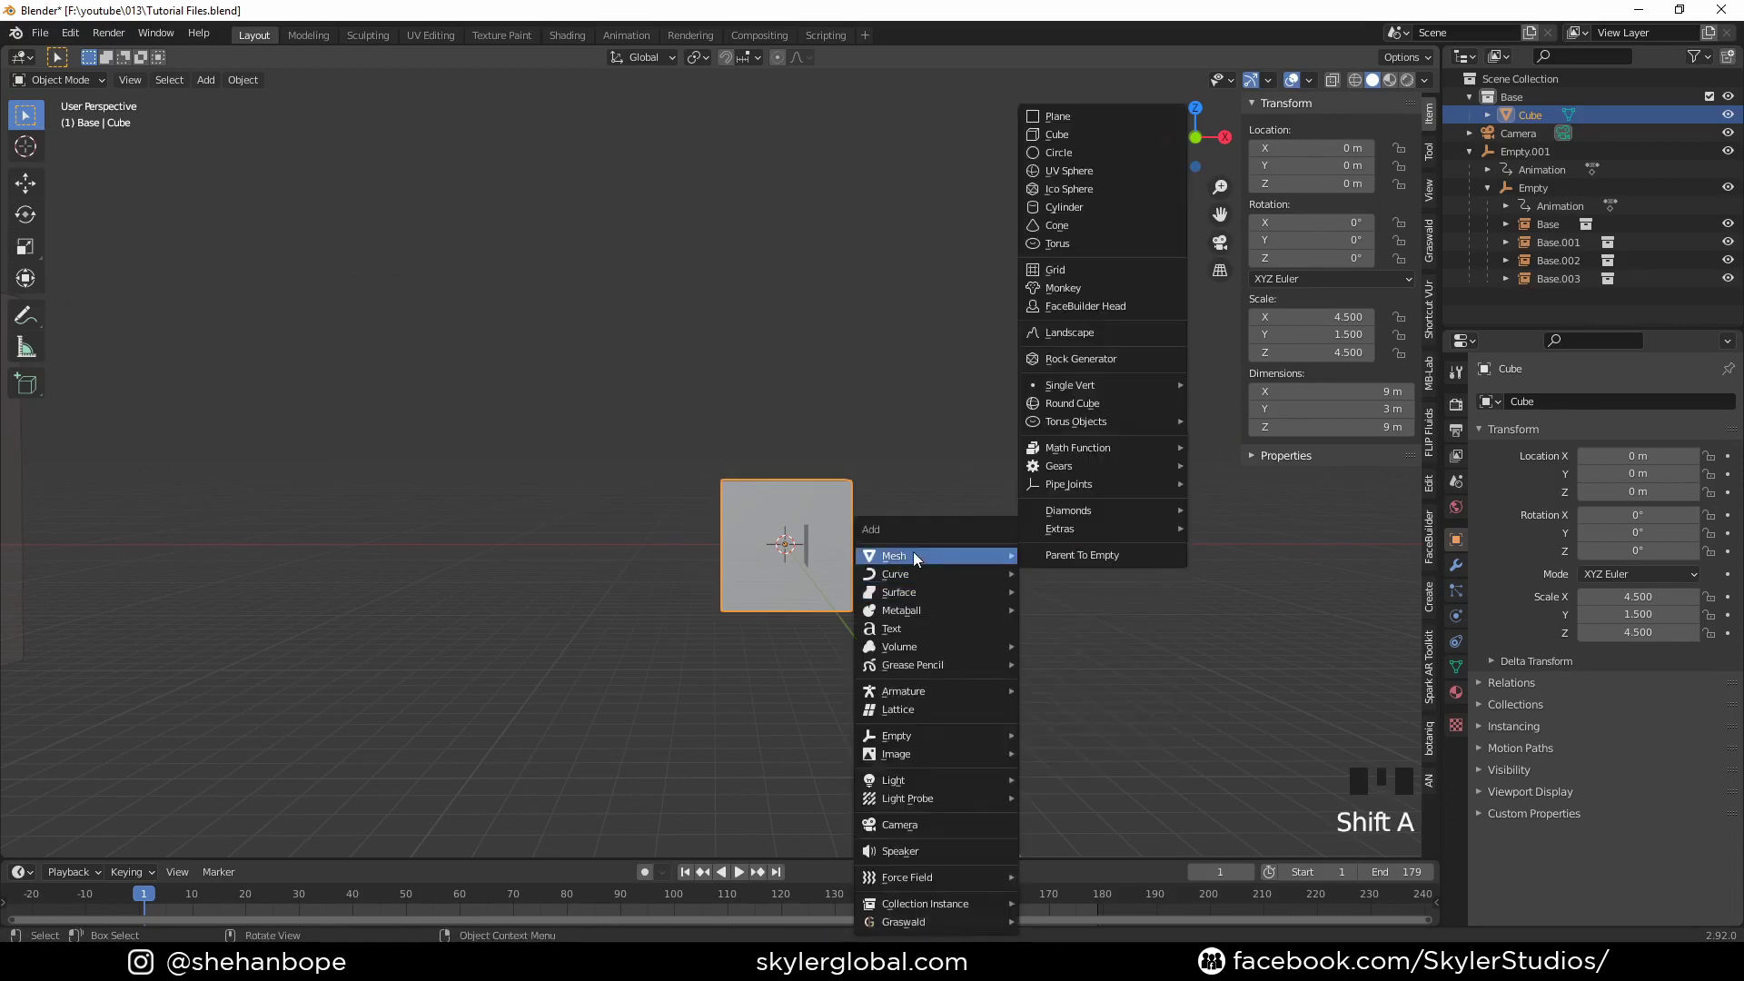
left_click(1075, 210)
key("r")
key("x")
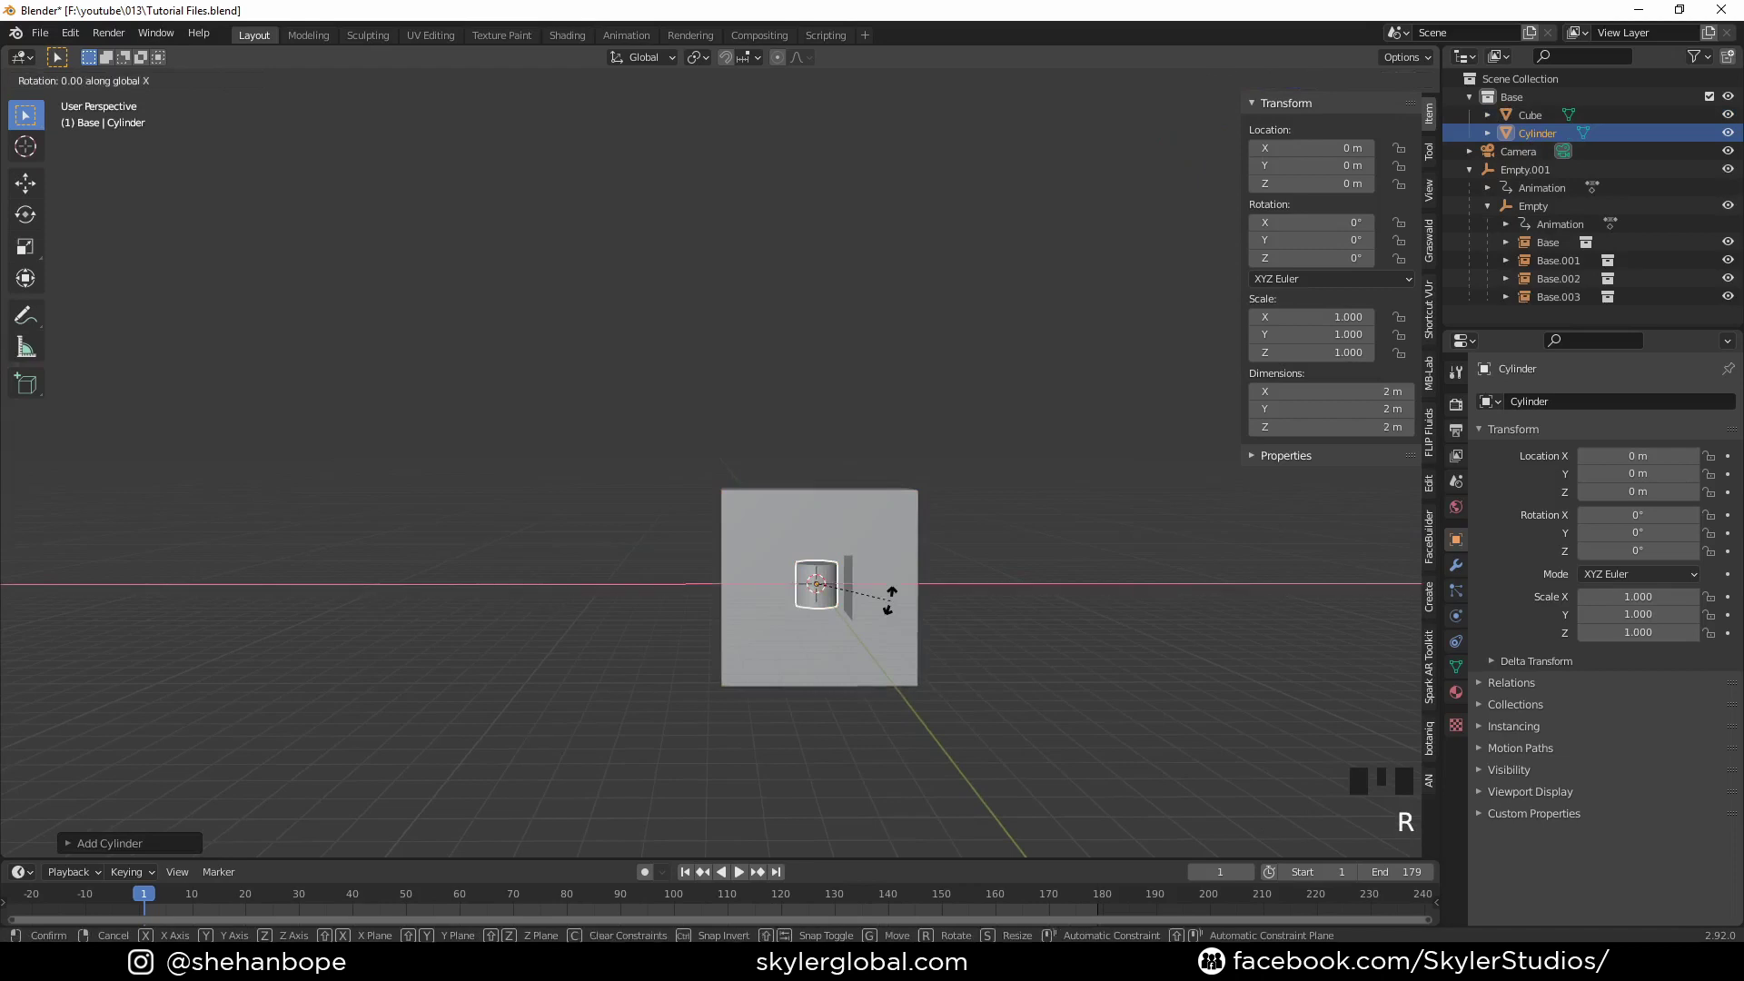
key("Return")
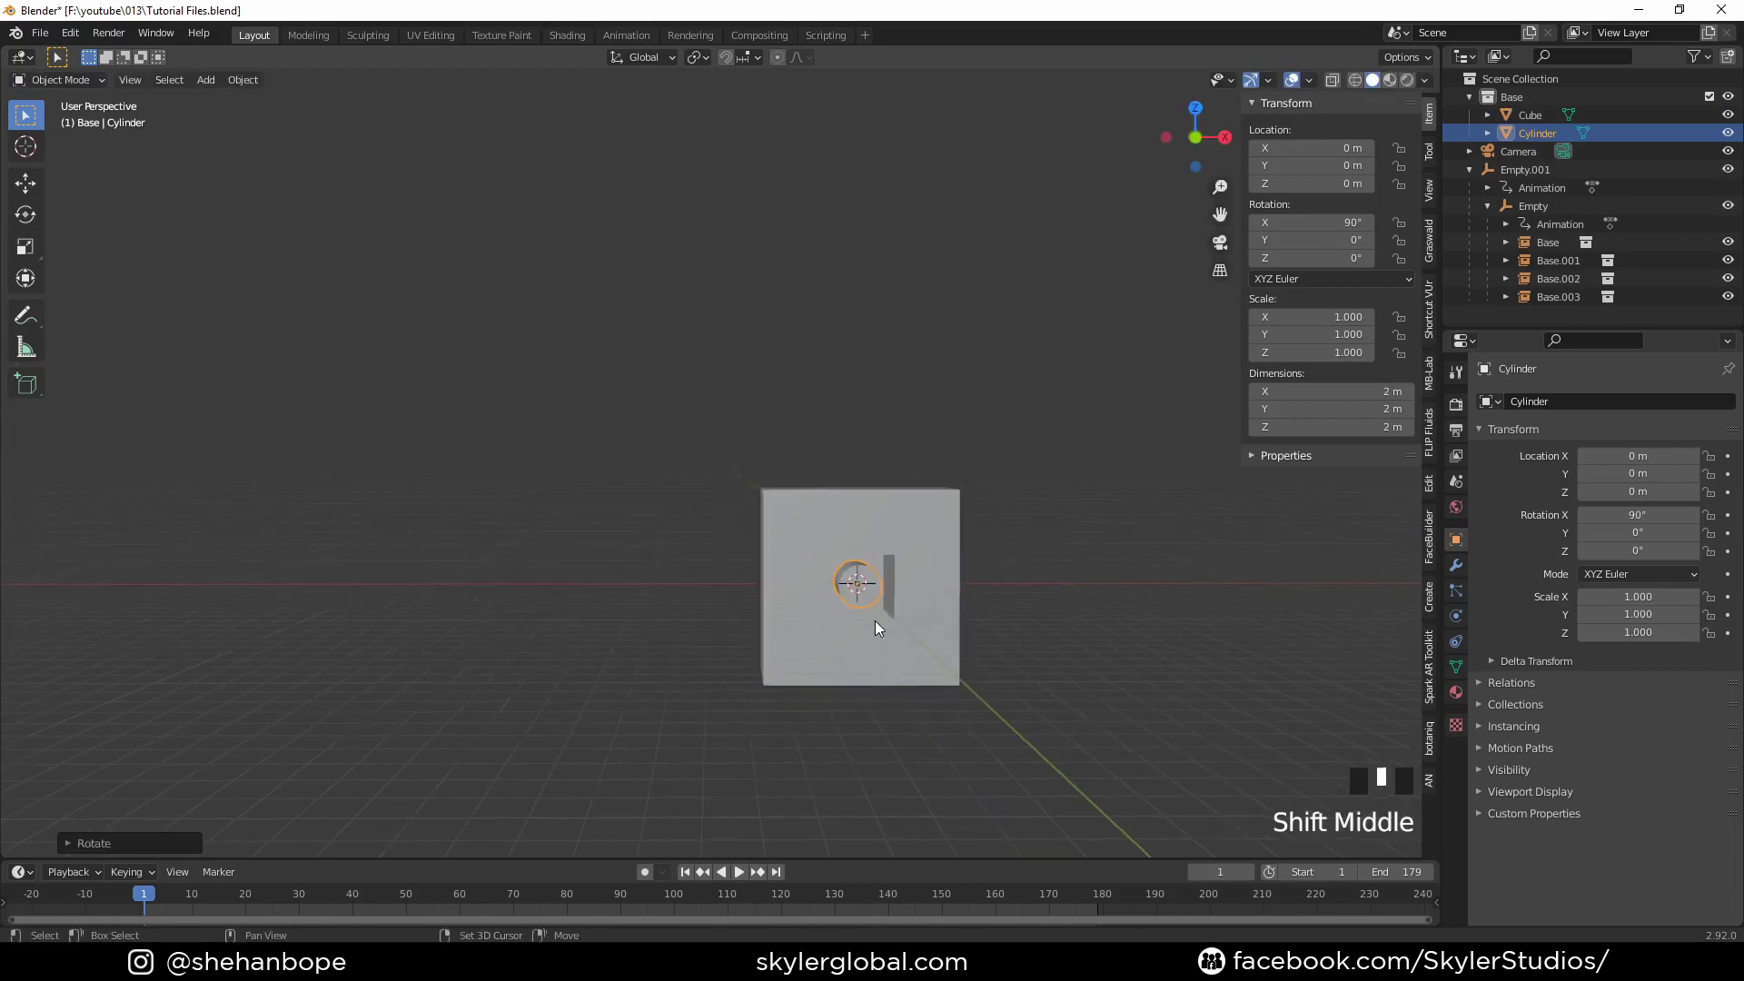
Step: Move the cylinder forward and place it near the cube's upper-right front corner
middle_click_drag(874, 620, 861, 552)
key("g")
middle_click(953, 627)
left_click(962, 618)
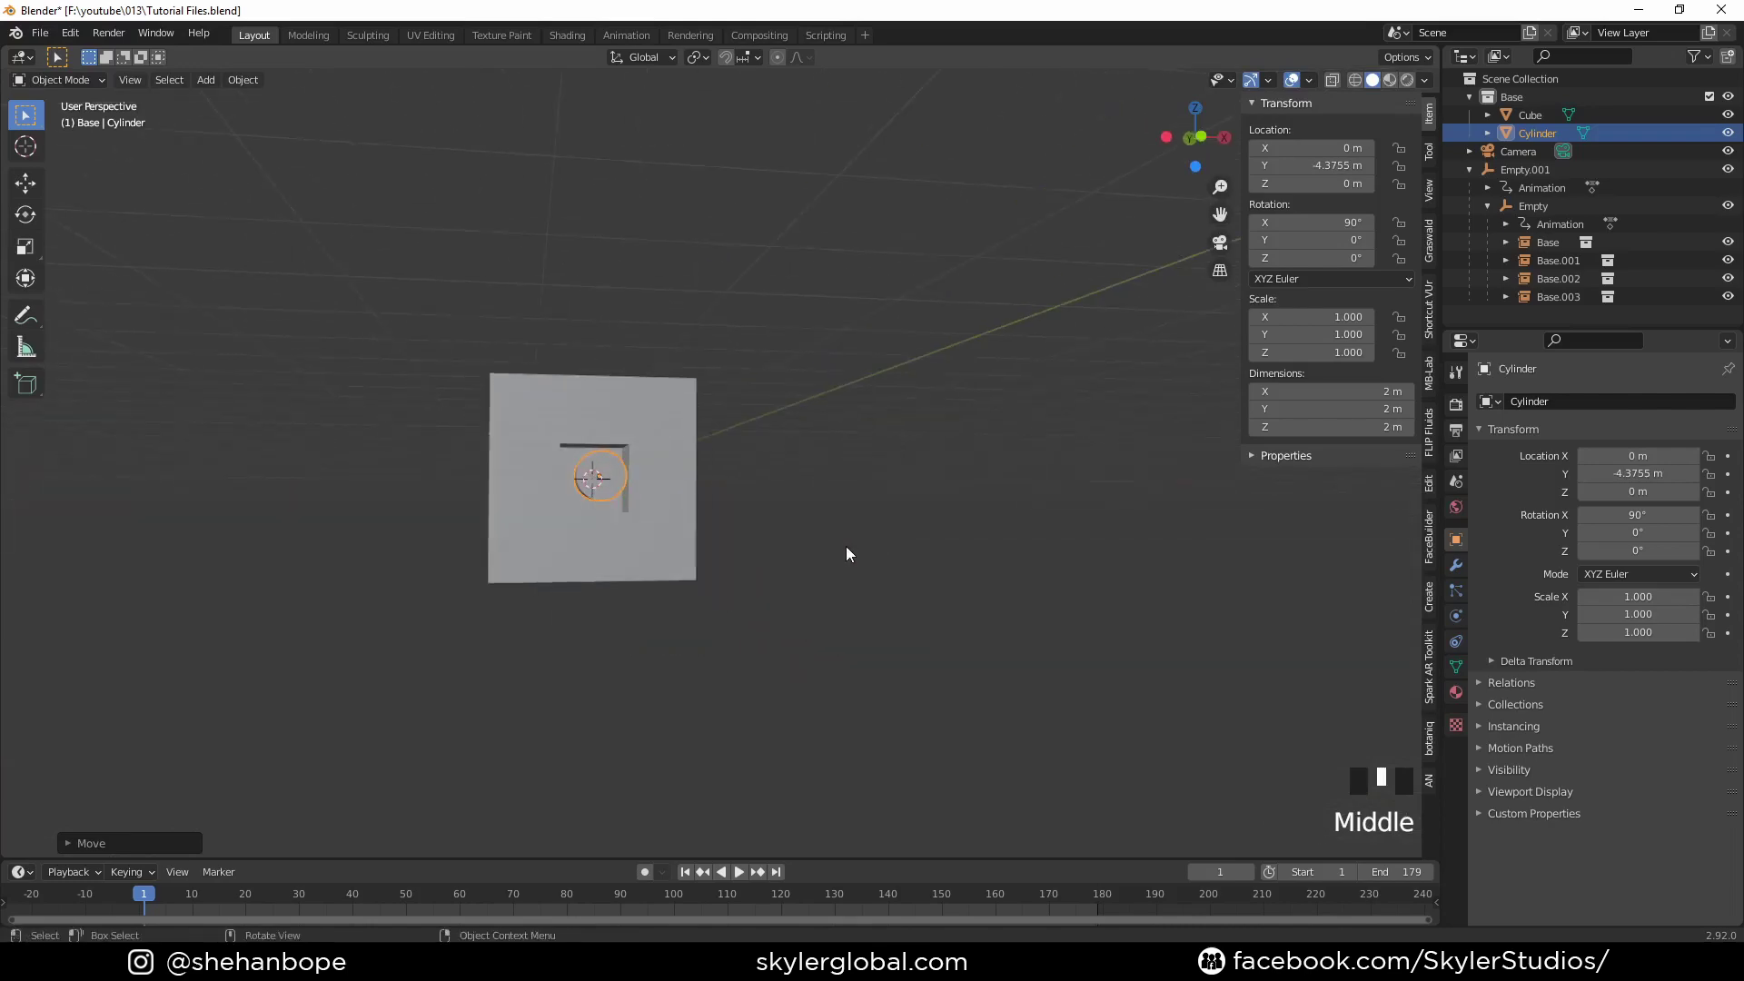
key("KP_1")
key("g")
left_click(963, 385)
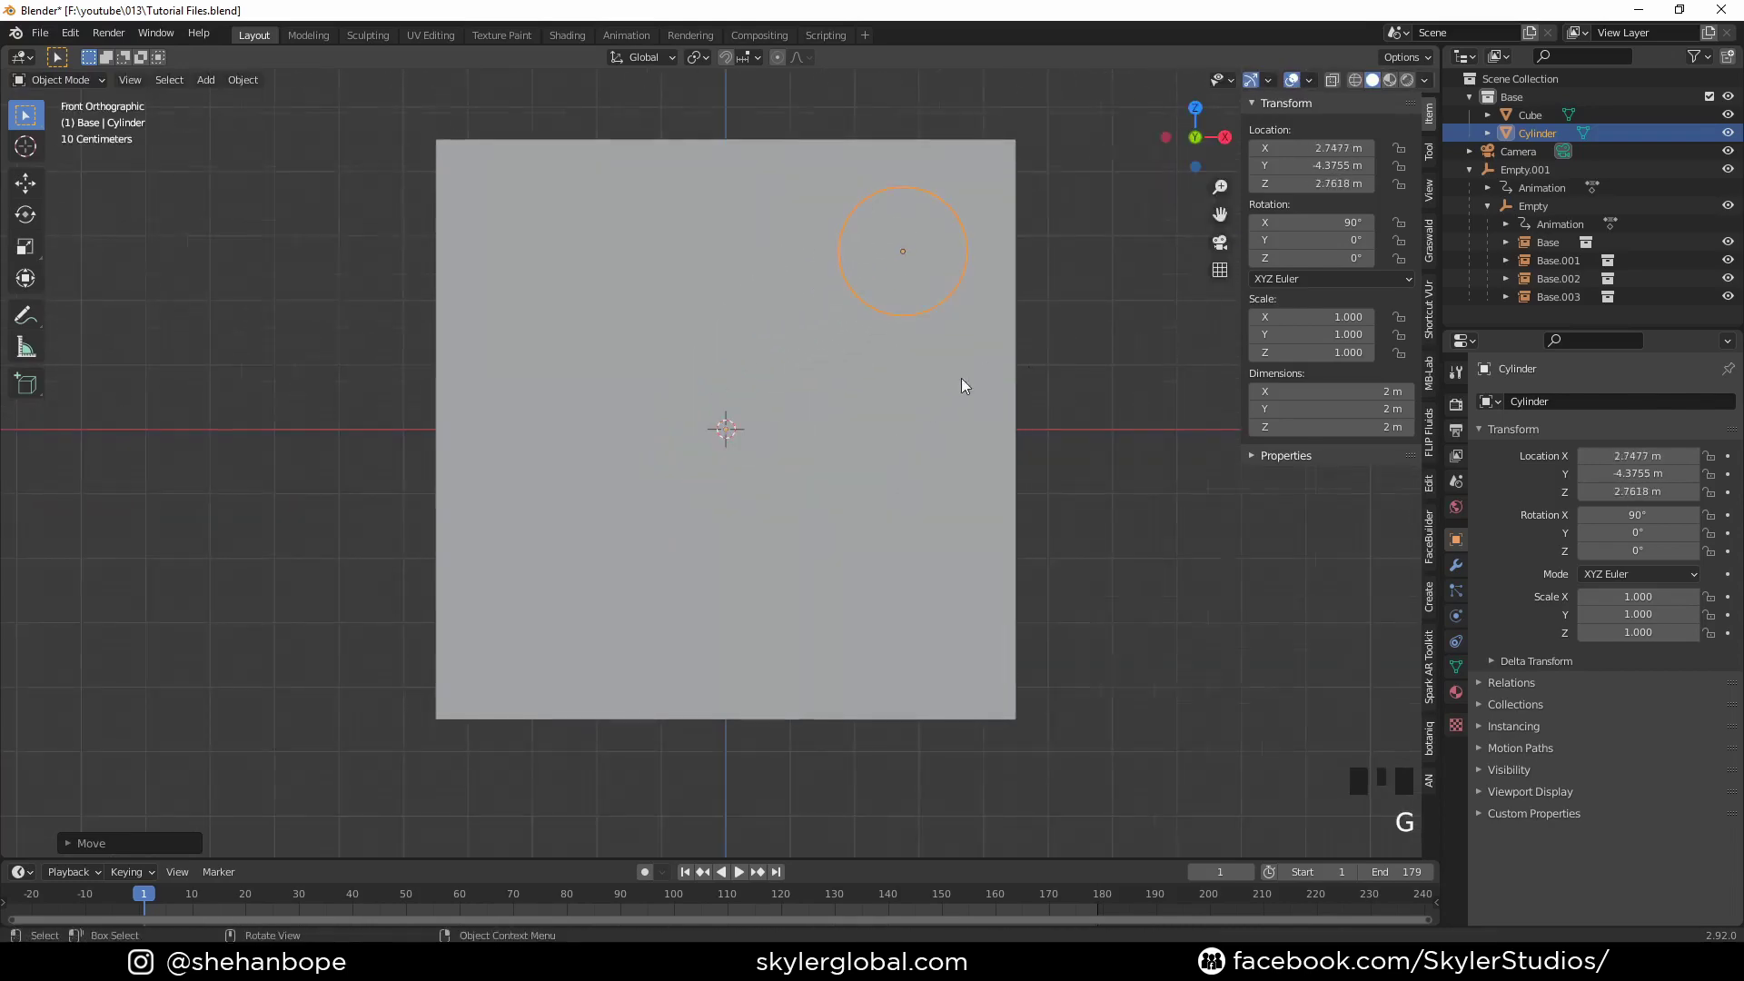
Step: Set the cylinder's depth along Y, ending at X 2.7477, Y -2.1639, Z 2.7618 m
scroll(961, 385, "down", 10)
middle_click_drag(873, 411, 681, 561)
scroll(320, 527, "up", 4)
middle_click_drag(270, 541, 409, 481, "shift")
key("g")
key("y")
left_click(908, 558)
scroll(990, 554, "up", 6)
Step: Duplicate the cylinder, scaled to 0.706, onto the cube's lower-right front
key("KP_1")
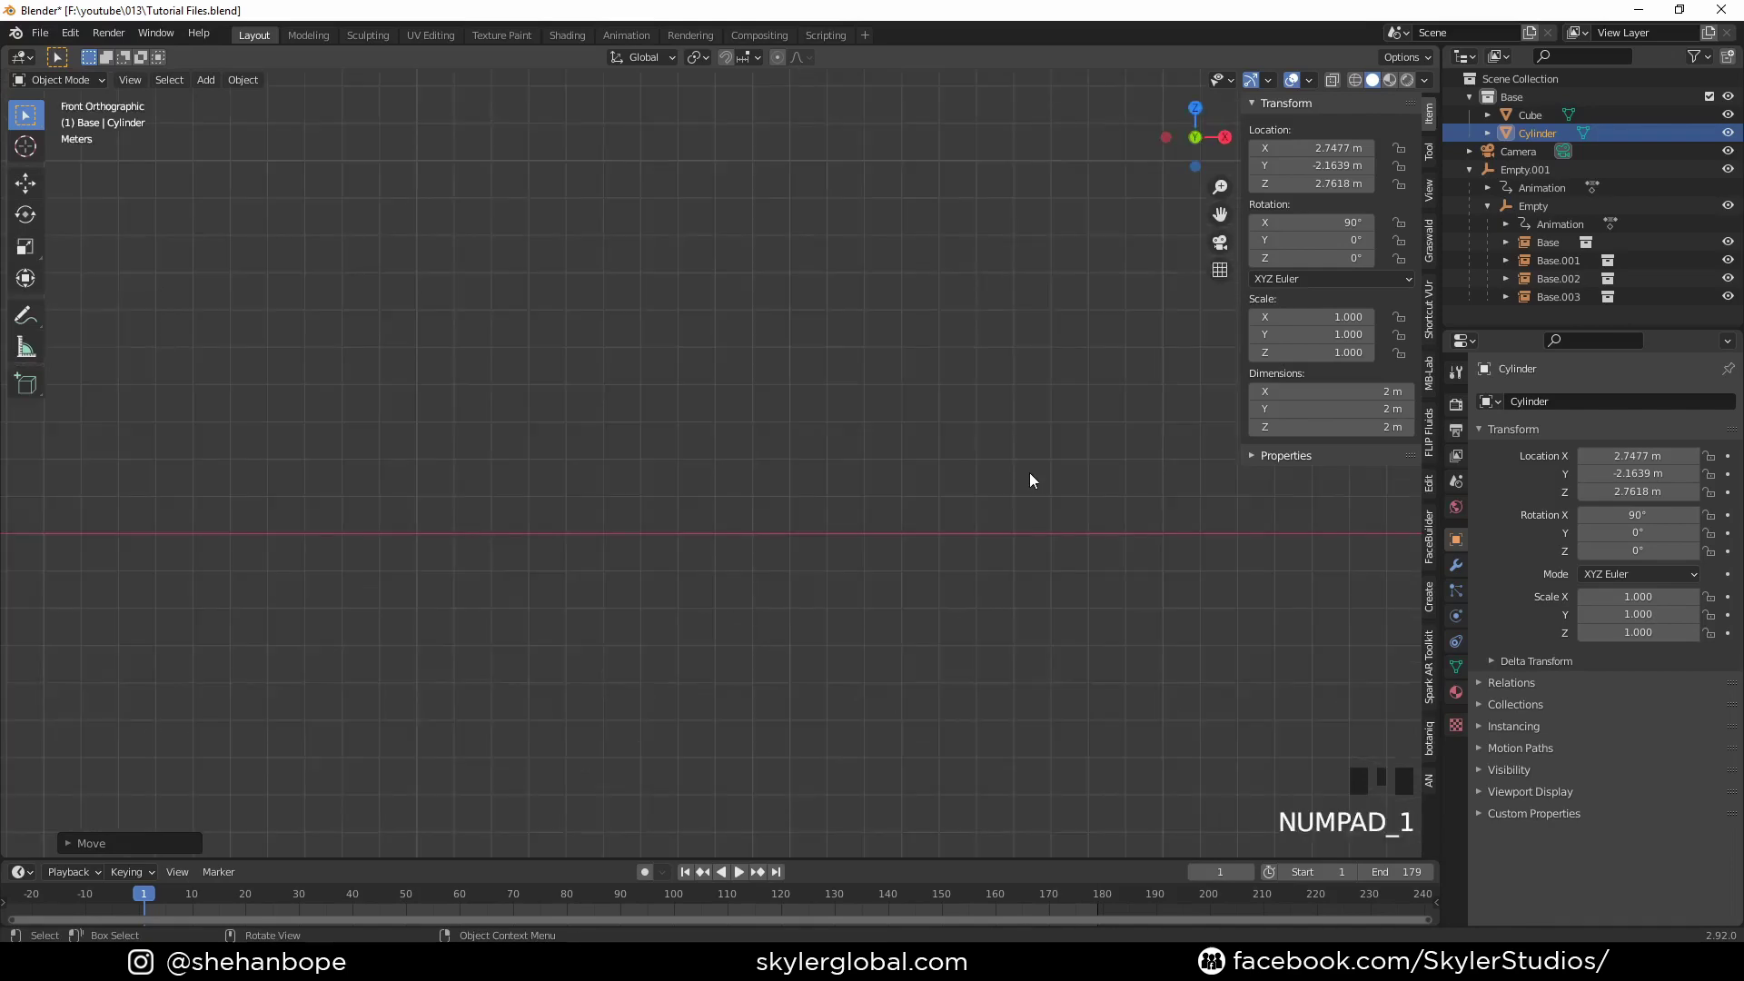
scroll(1028, 473, "down", 6)
middle_click_drag(968, 458, 516, 437, "shift")
scroll(623, 474, "up", 4)
middle_click_drag(624, 476, 681, 426, "shift")
key("shift+d")
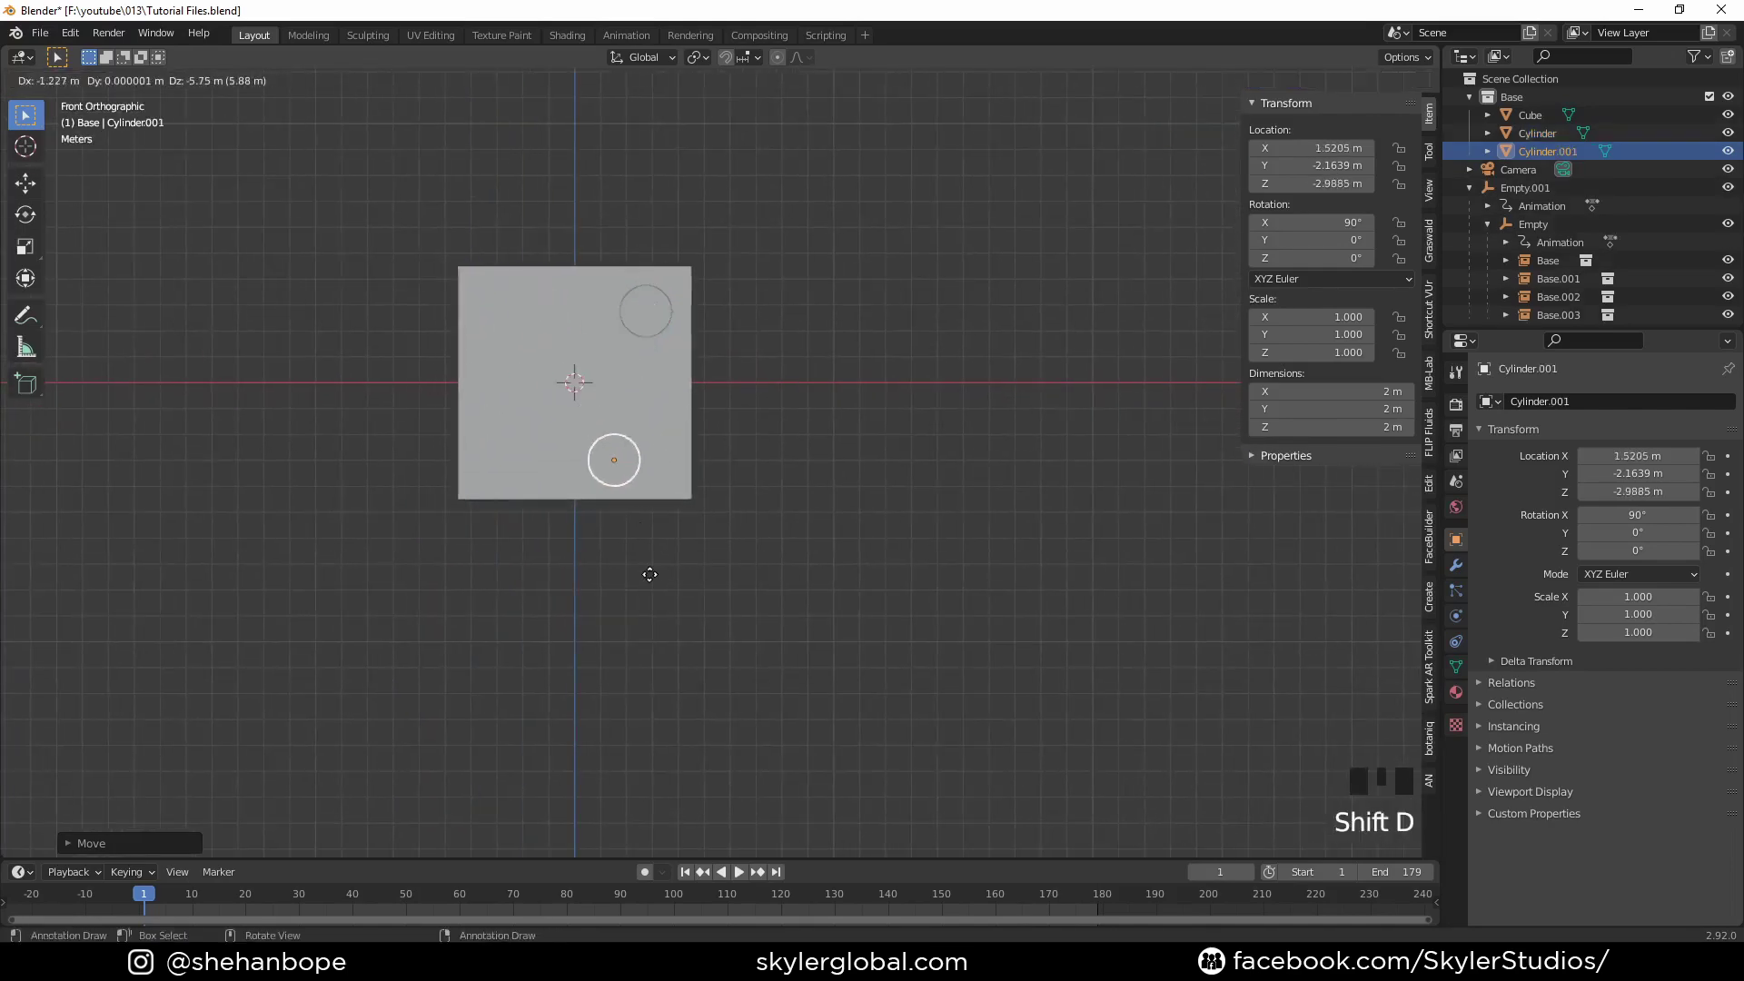
left_click(713, 565)
middle_click_drag(713, 565, 633, 518)
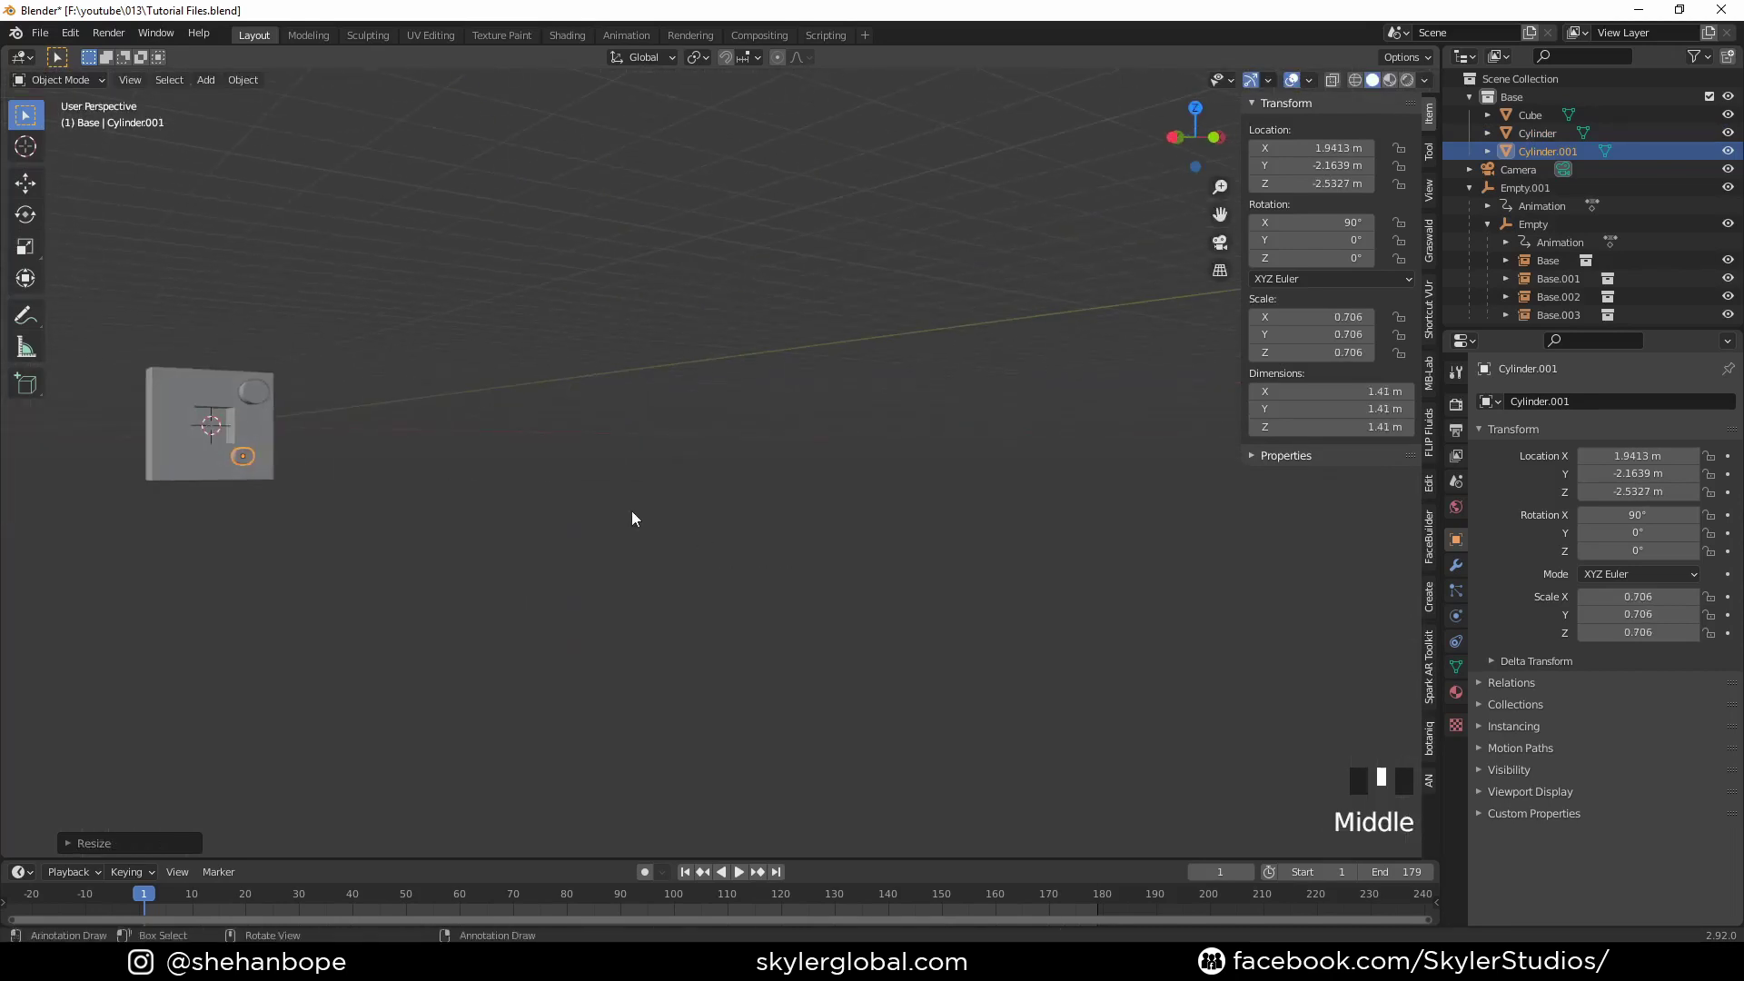
middle_click_drag(520, 509, 31, 643, "shift")
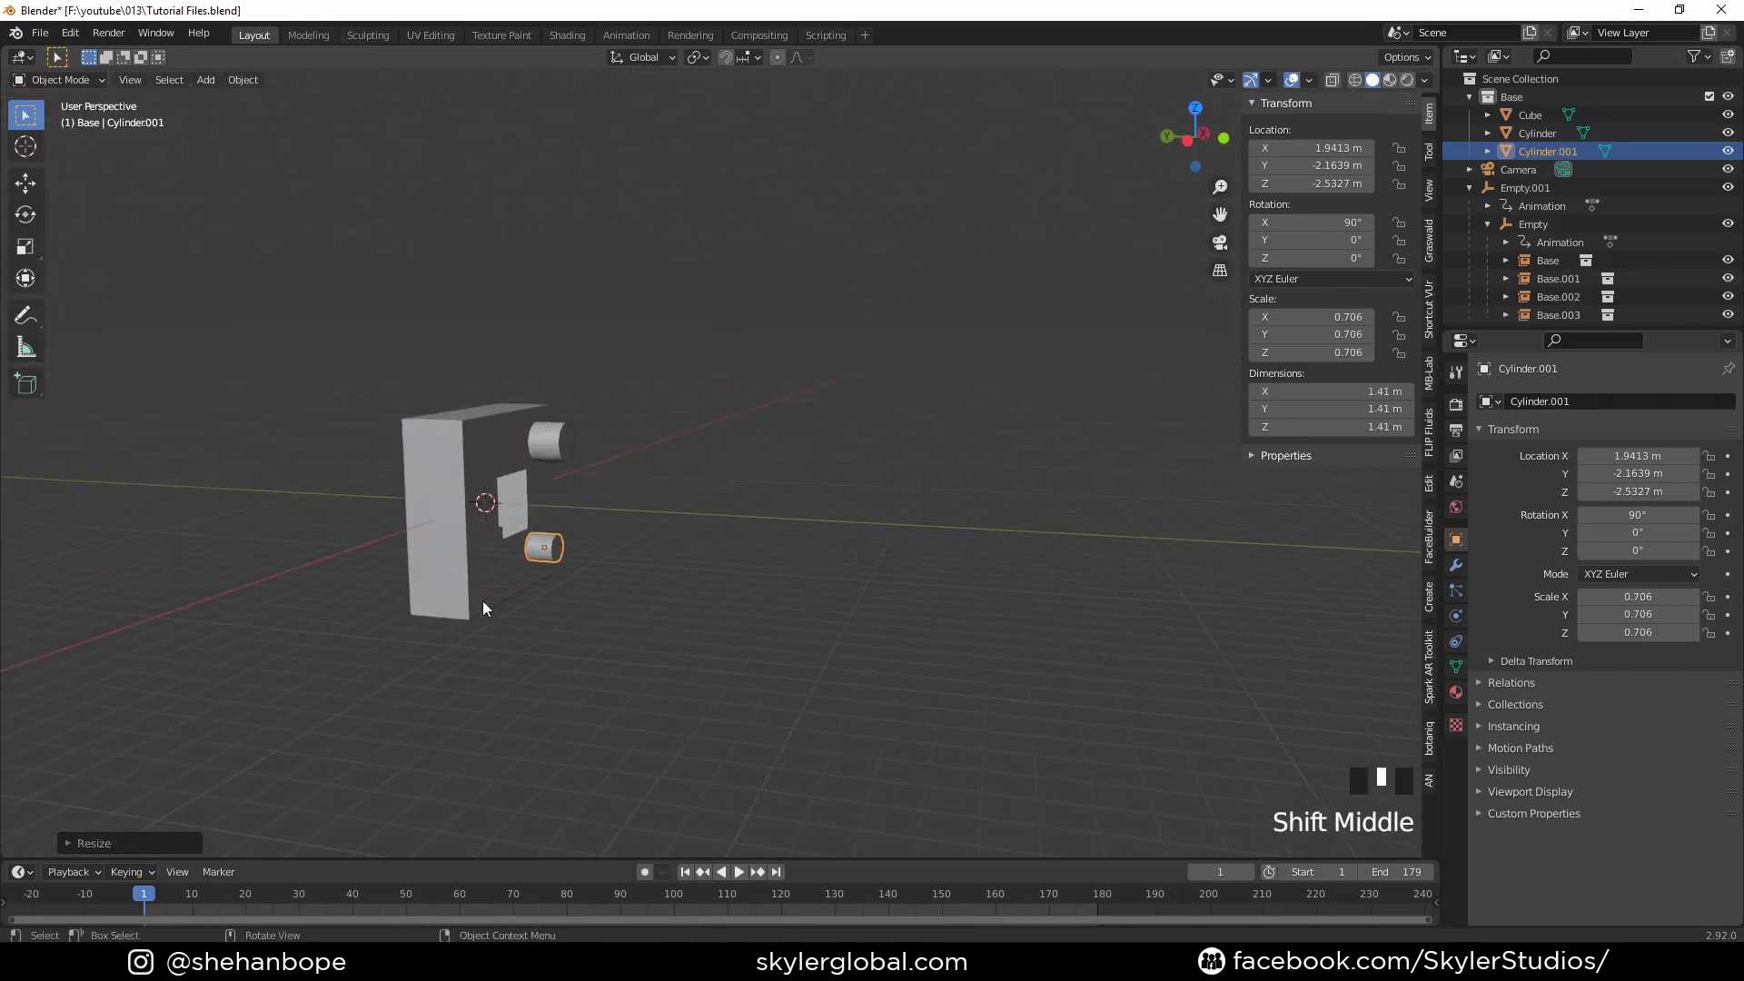
Step: Move Cylinder.001 along Y to X 1.9413, Y -1.6597, Z -2.5327 m
key("g")
key("y")
middle_click_drag(569, 593, 371, 595)
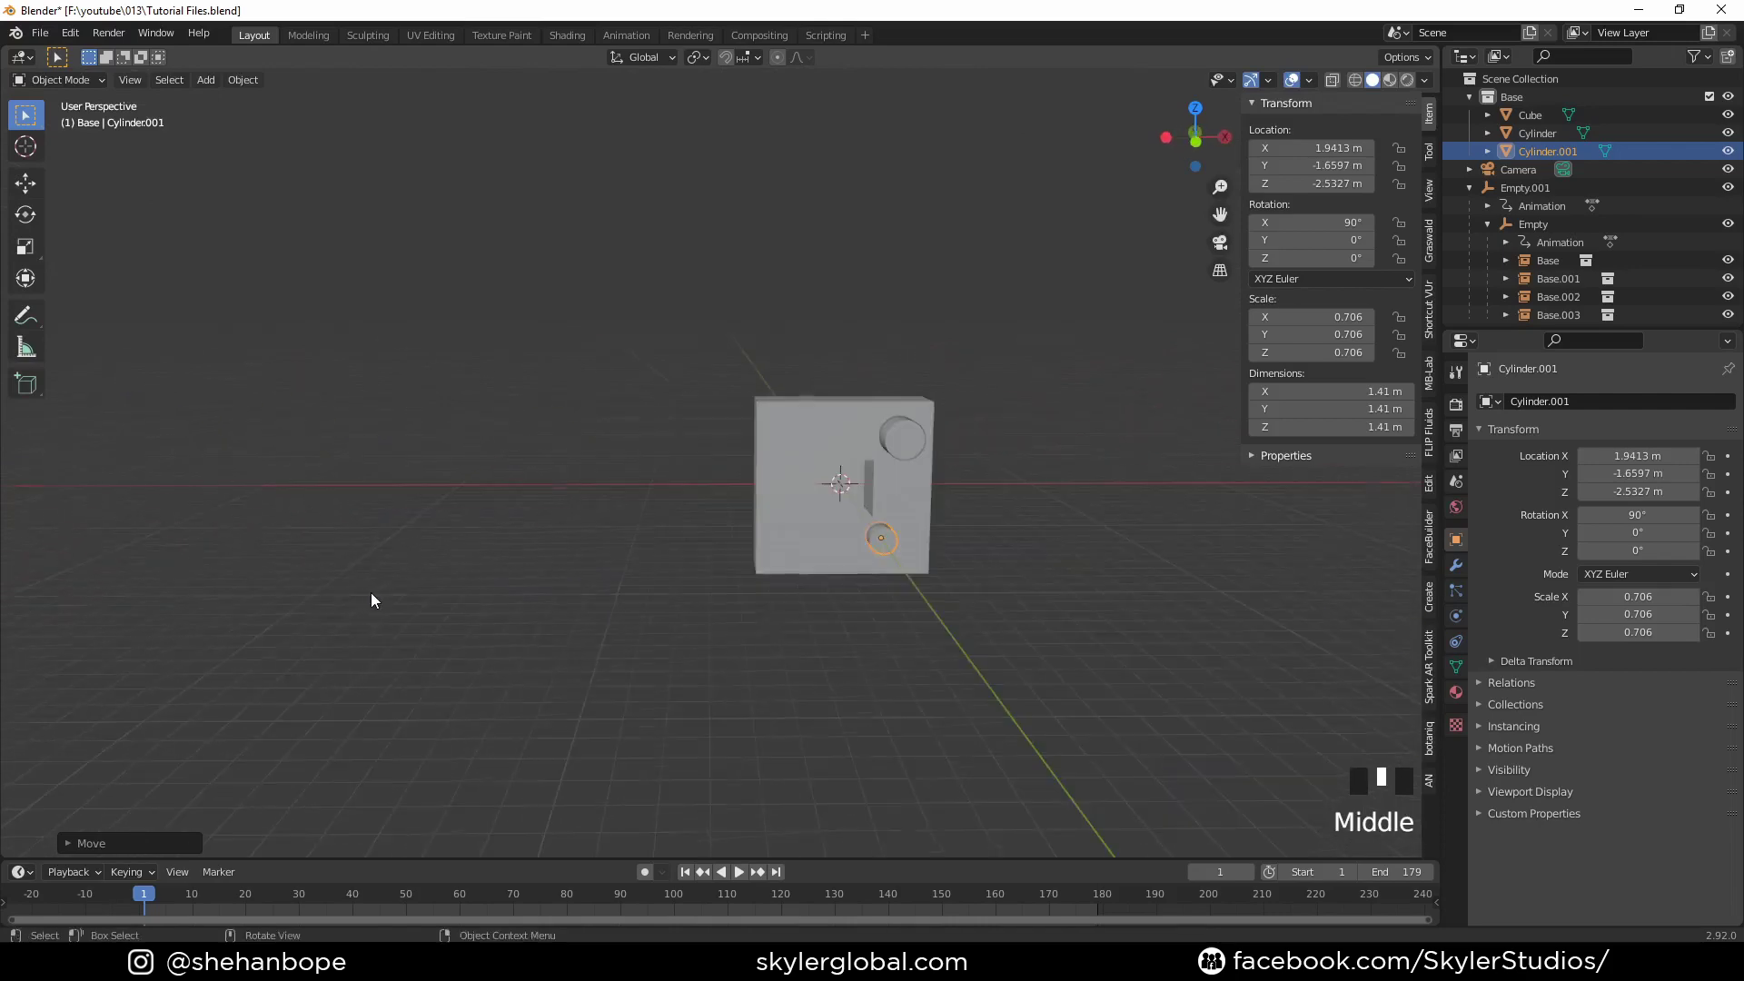
scroll(371, 592, "down", 3)
middle_click_drag(209, 590, 673, 627, "shift")
scroll(798, 529, "down", 2)
middle_click_drag(798, 529, 875, 528)
middle_click_drag(1278, 560, 990, 574)
Step: Zoom out and box-select the large panel with its camera, empties and base instances
scroll(848, 542, "down", 2)
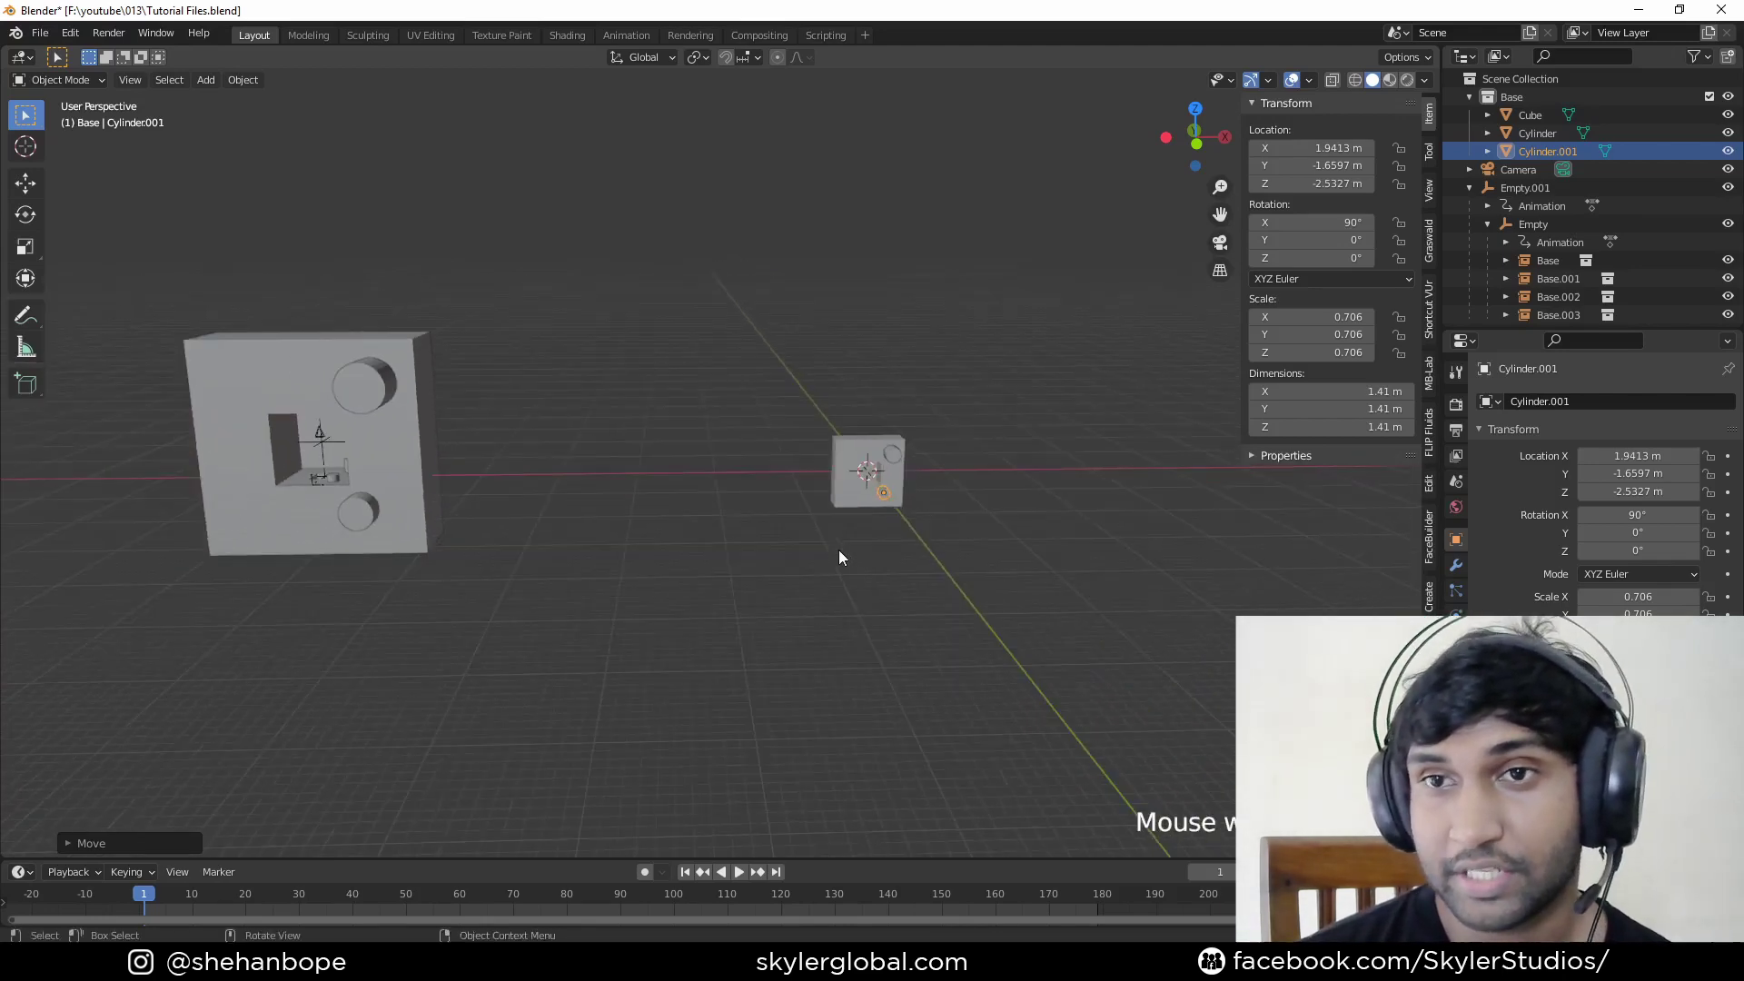
mouse_move(181, 264)
left_mouse_down()
mouse_move(602, 705)
mouse_move(529, 641)
left_mouse_up()
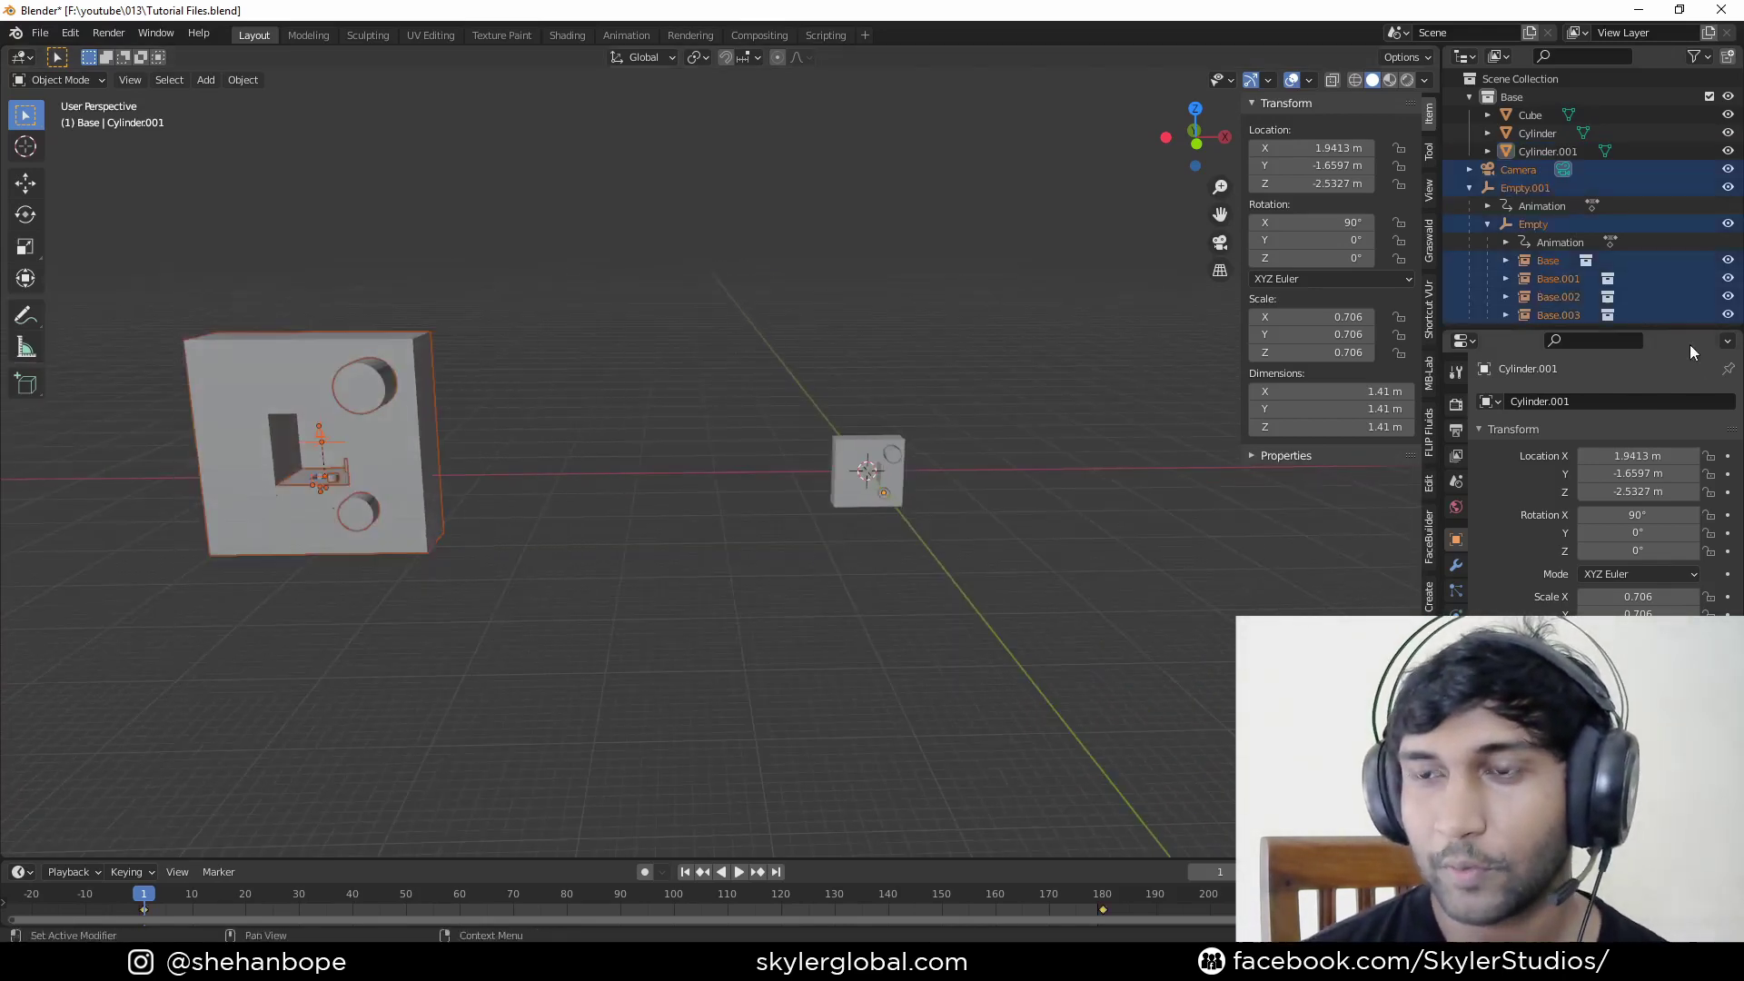